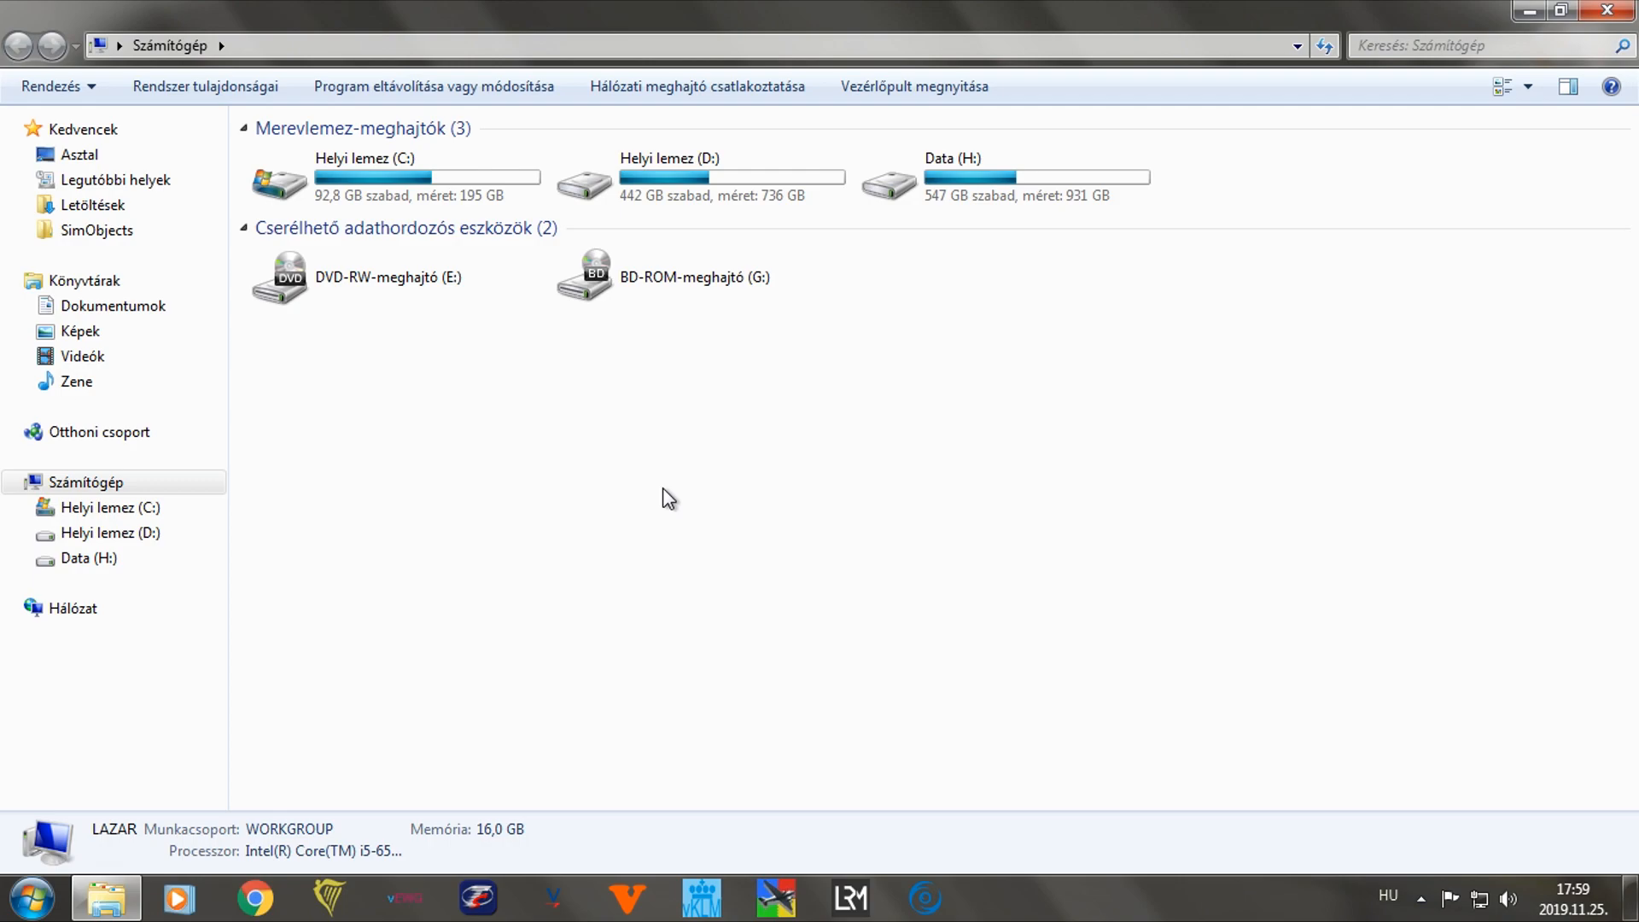
Browse drive D: to Games > Prepar3D > SimObjects > Airplanes and find the PMDG 737 aircraft folders.
double_click(659, 186)
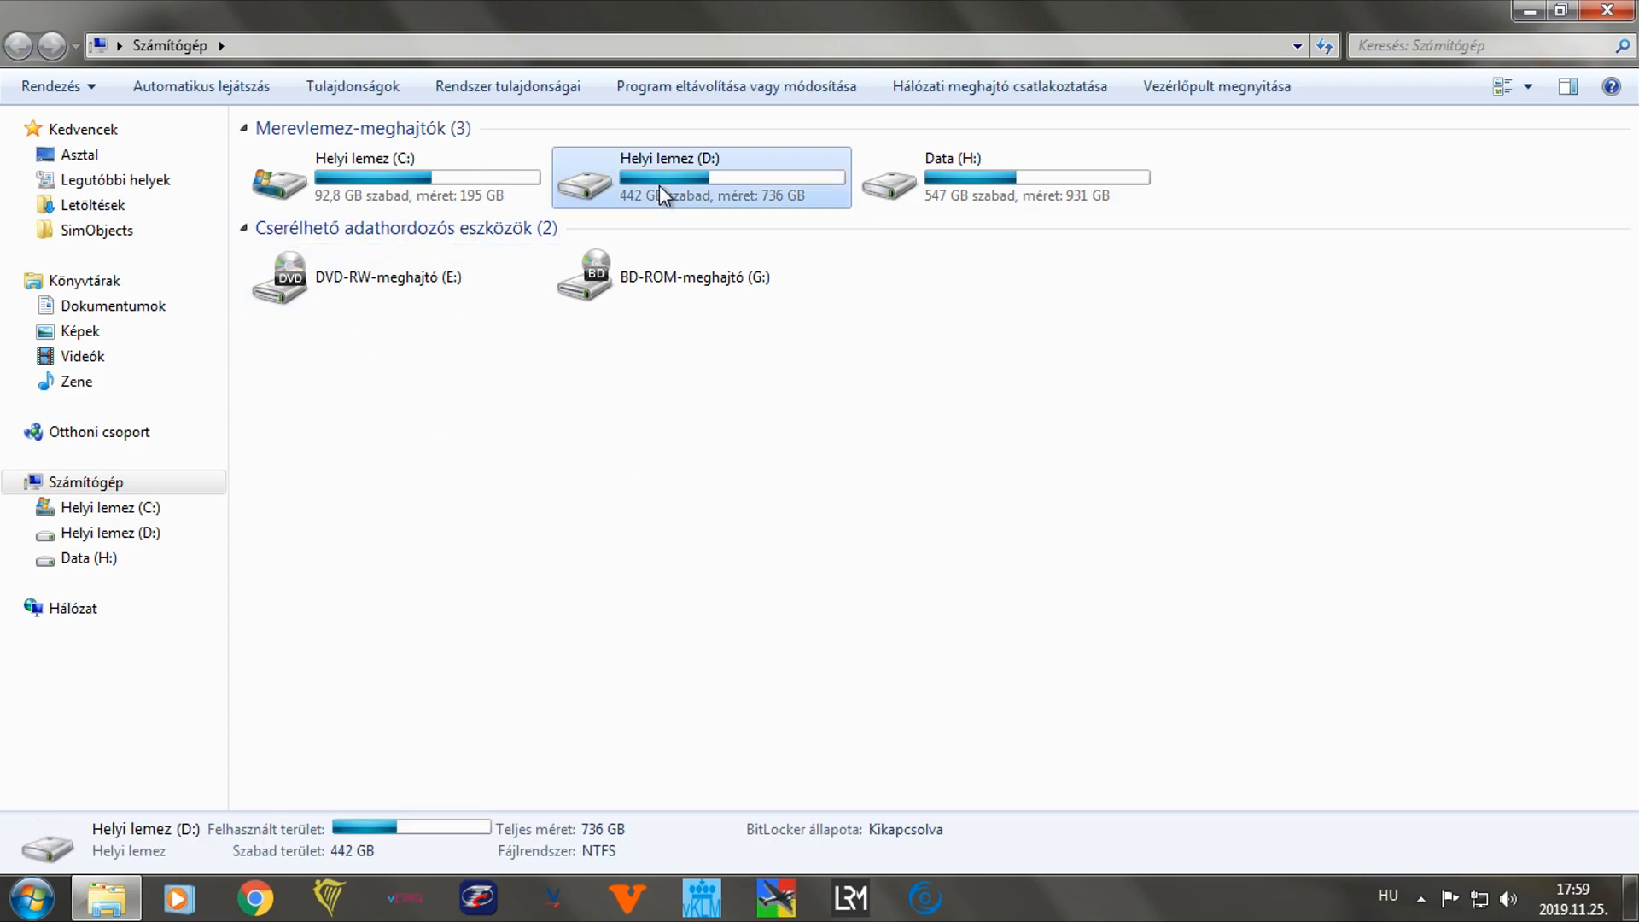
double_click(403, 164)
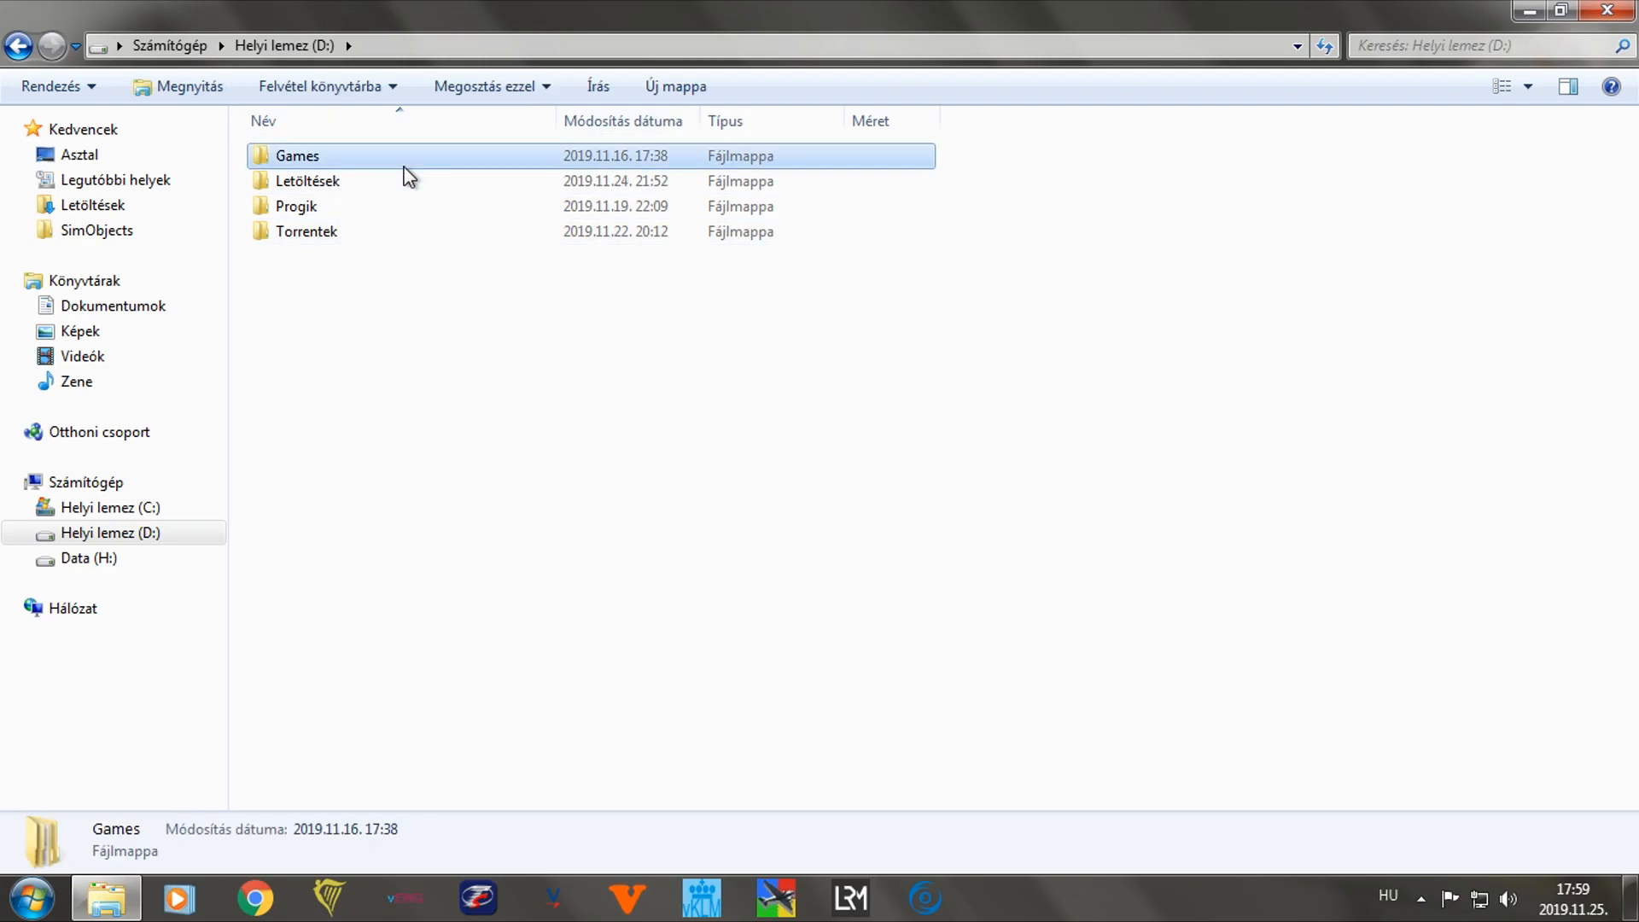
double_click(403, 160)
scroll(450, 499, "down", 1)
scroll(444, 498, "up", 1)
scroll(1552, 461, "down", 14)
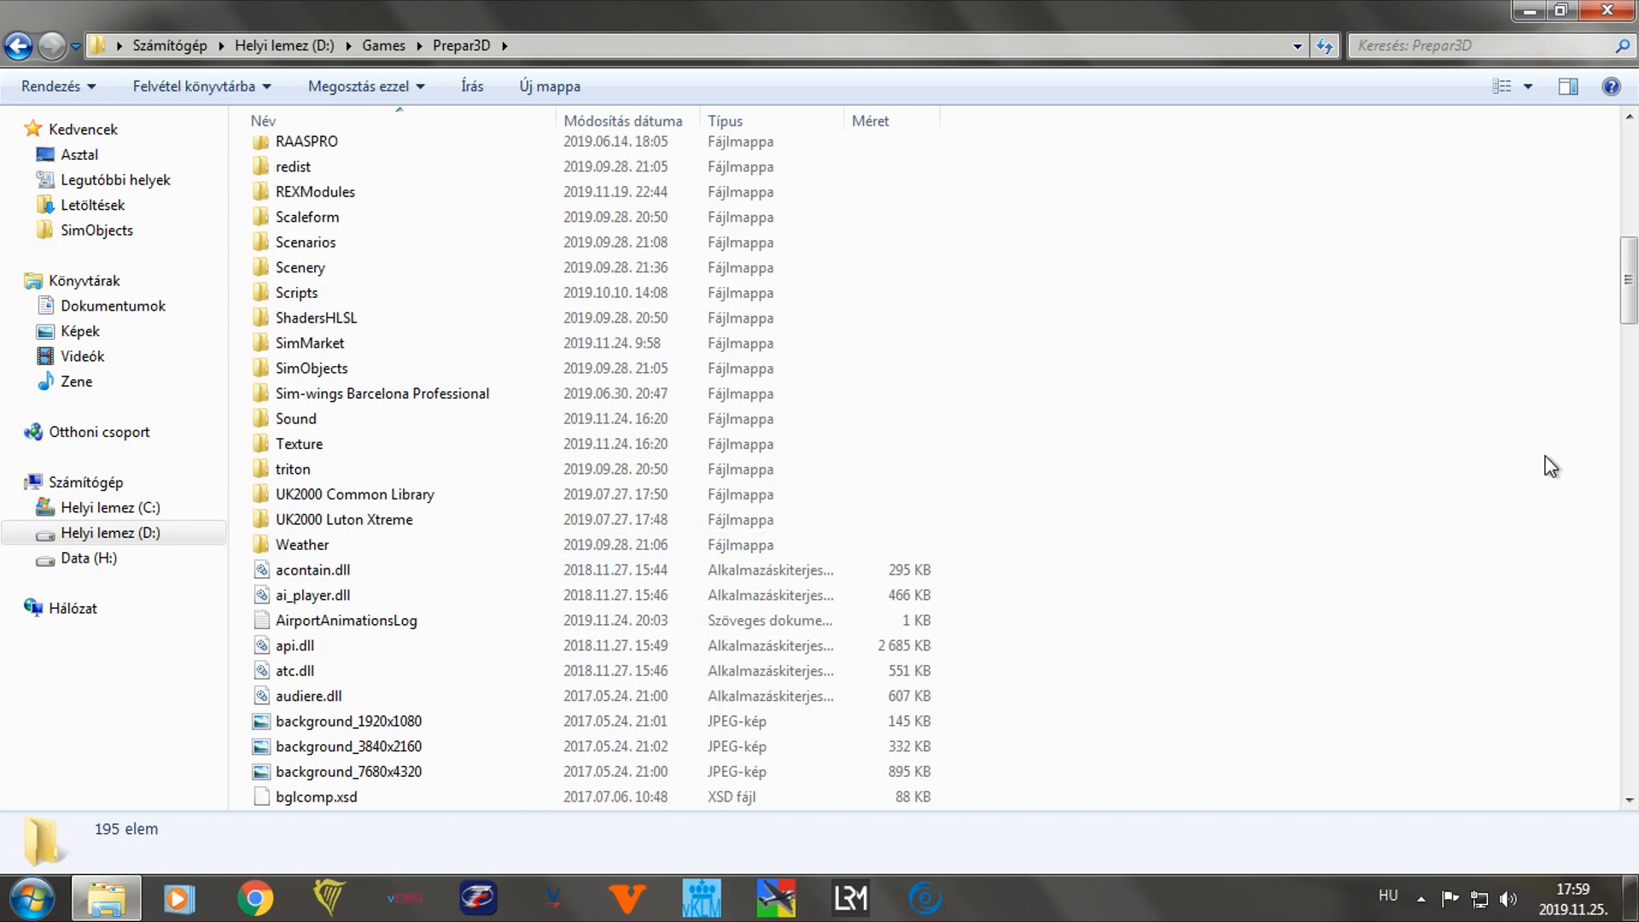
scroll(1132, 466, "up", 6)
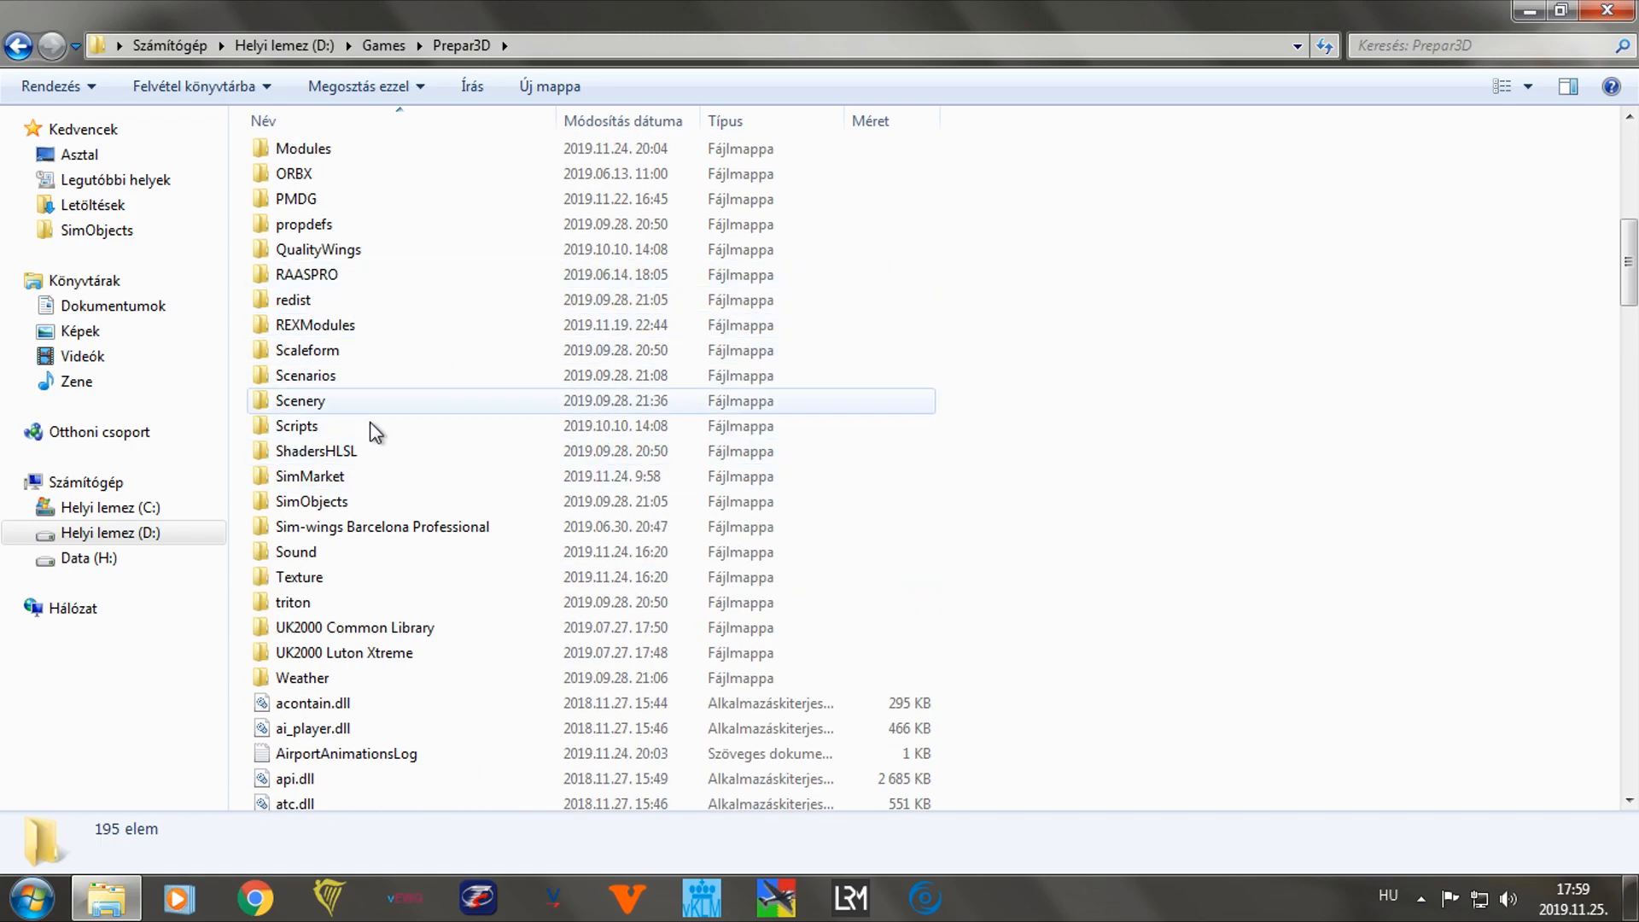
double_click(347, 511)
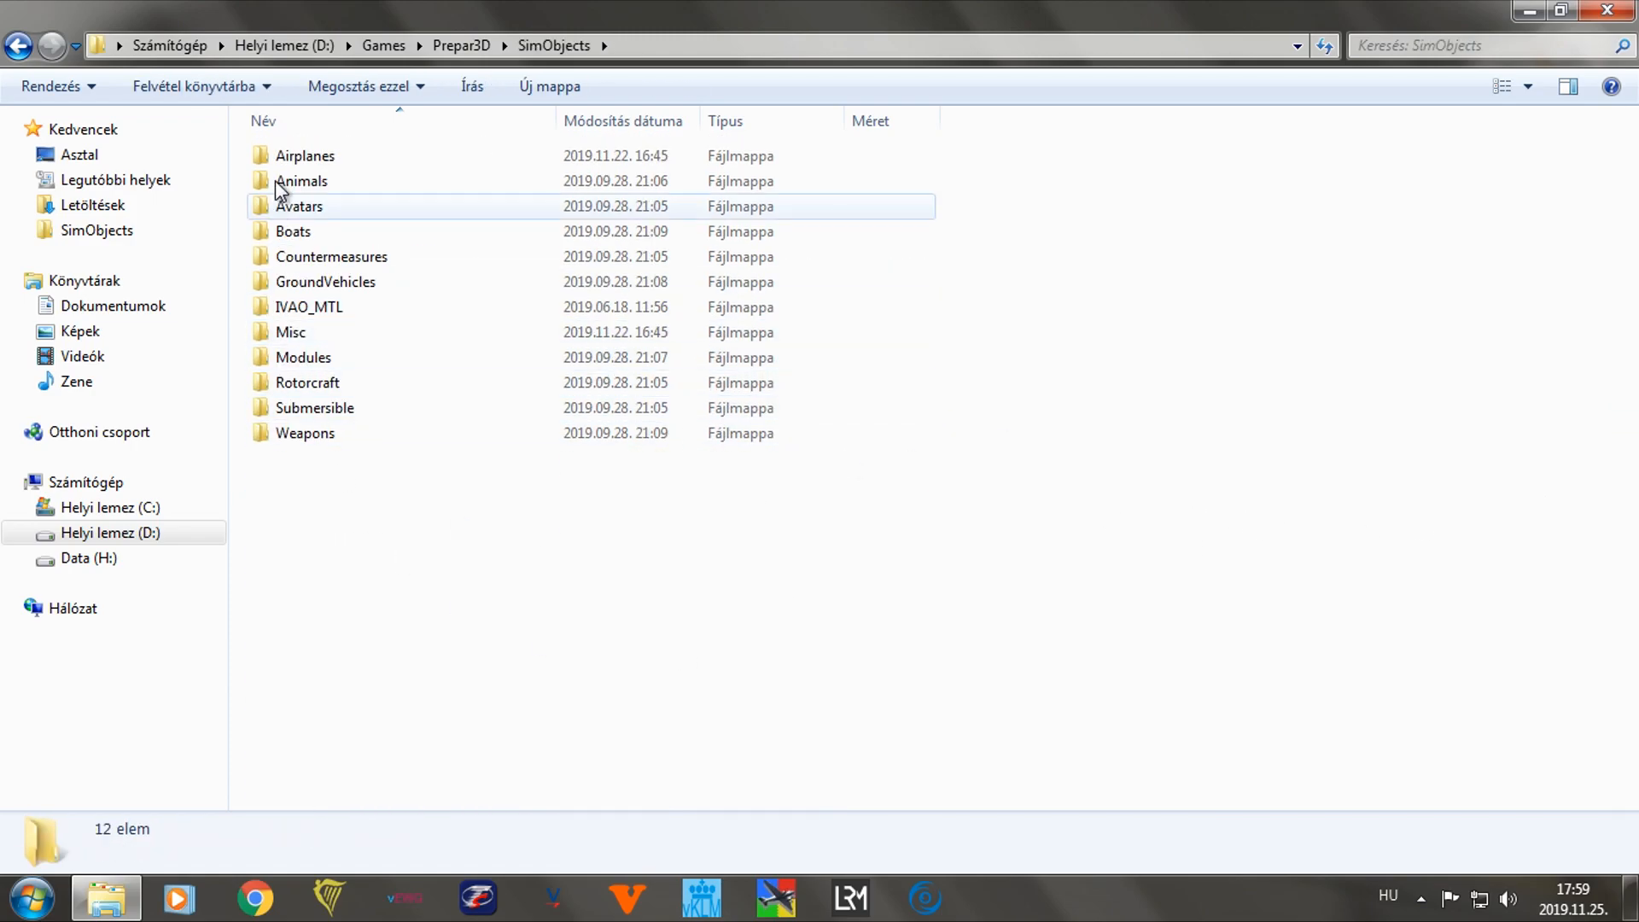
double_click(288, 159)
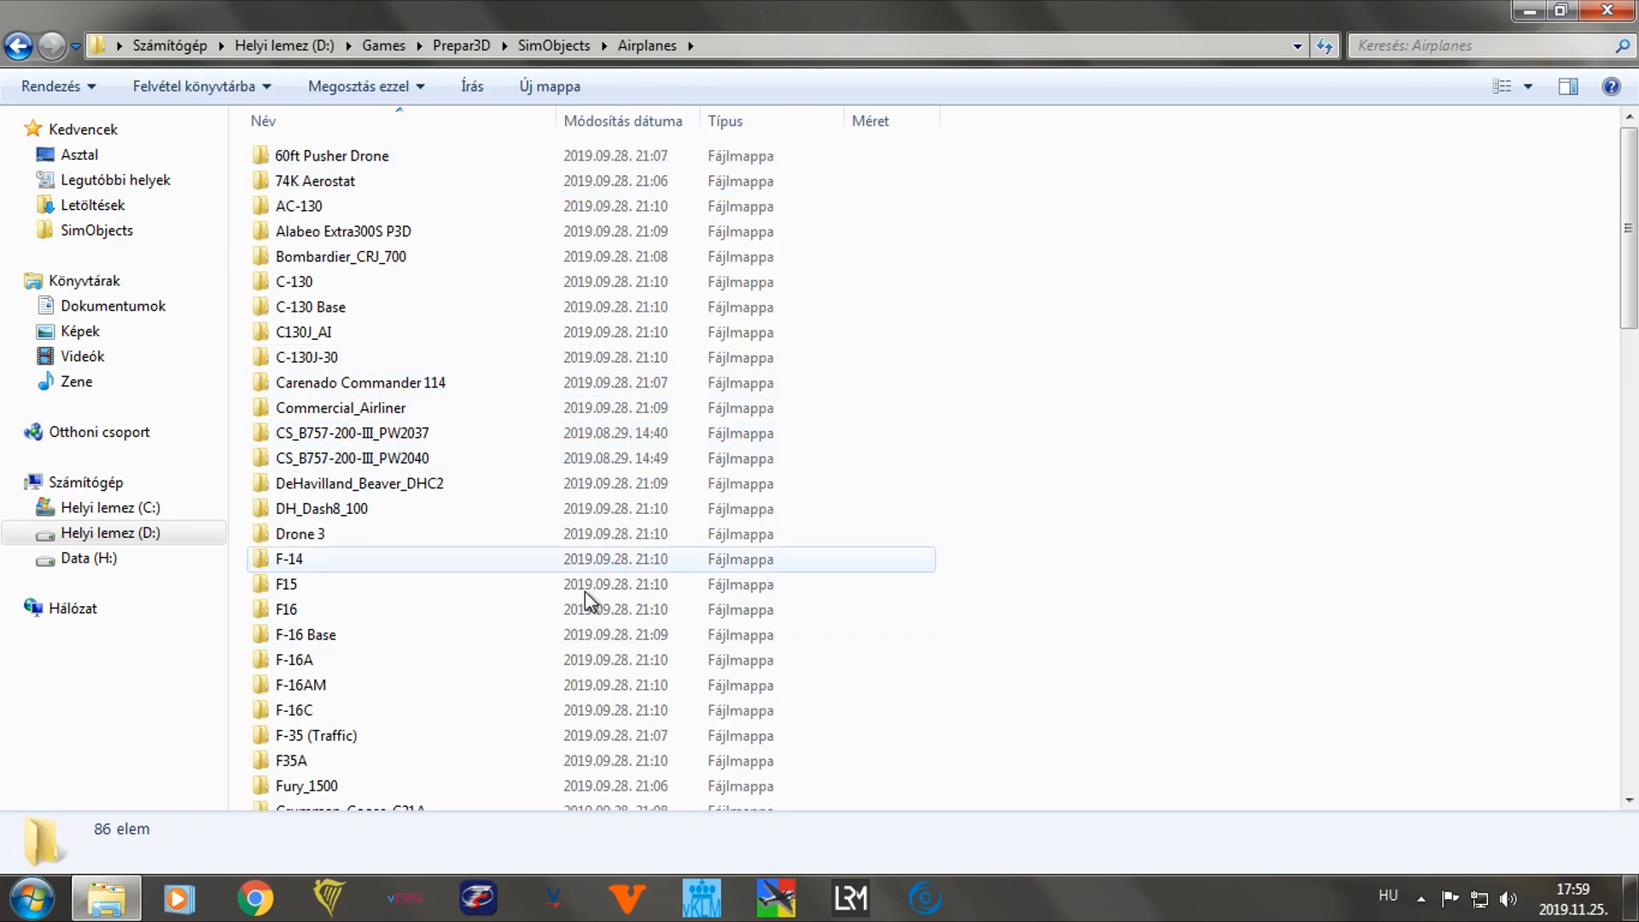
scroll(574, 611, "down", 4)
scroll(574, 612, "down", 9)
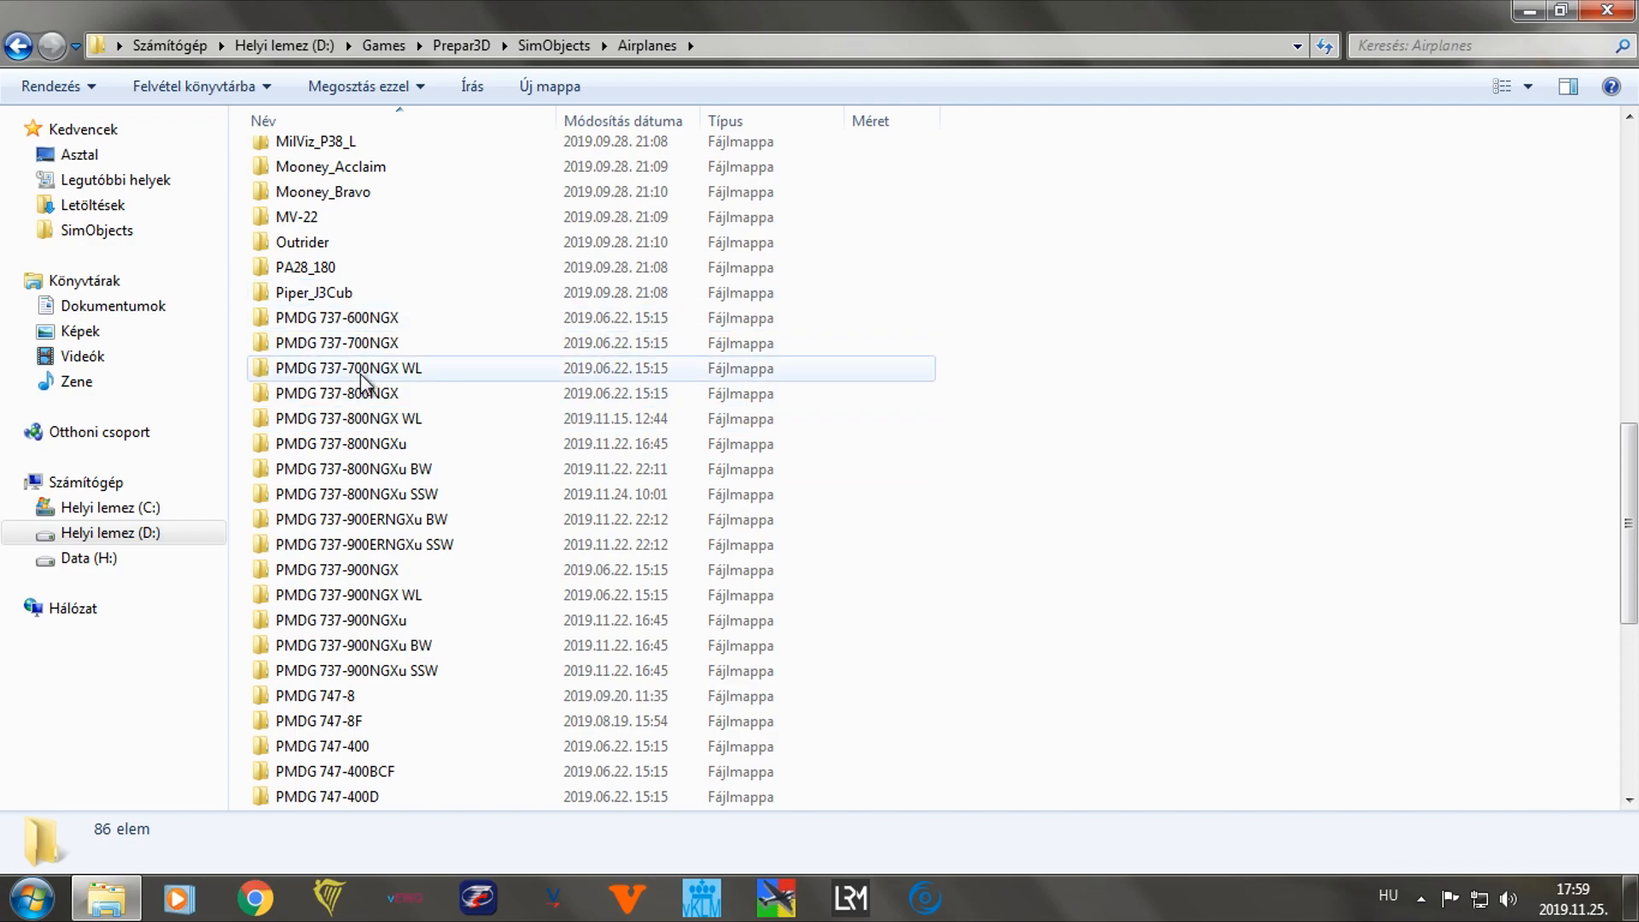
Shrink the Airplanes folder window, open a second Computer window and place the two side by side.
double_click(951, 15)
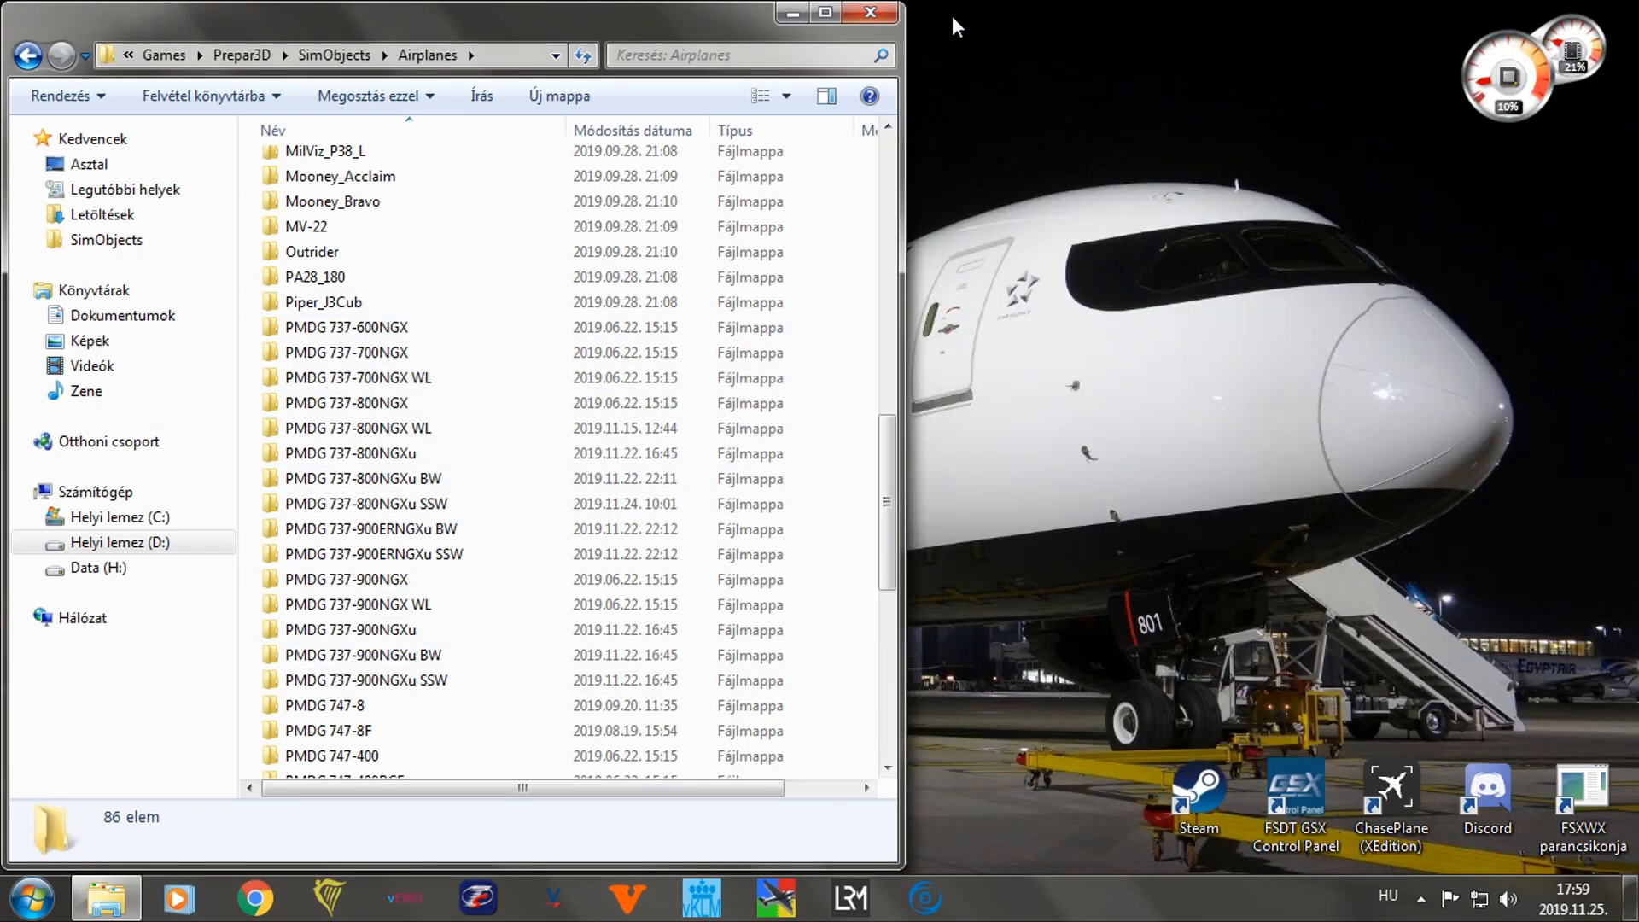
left_click(32, 898)
left_click(514, 355)
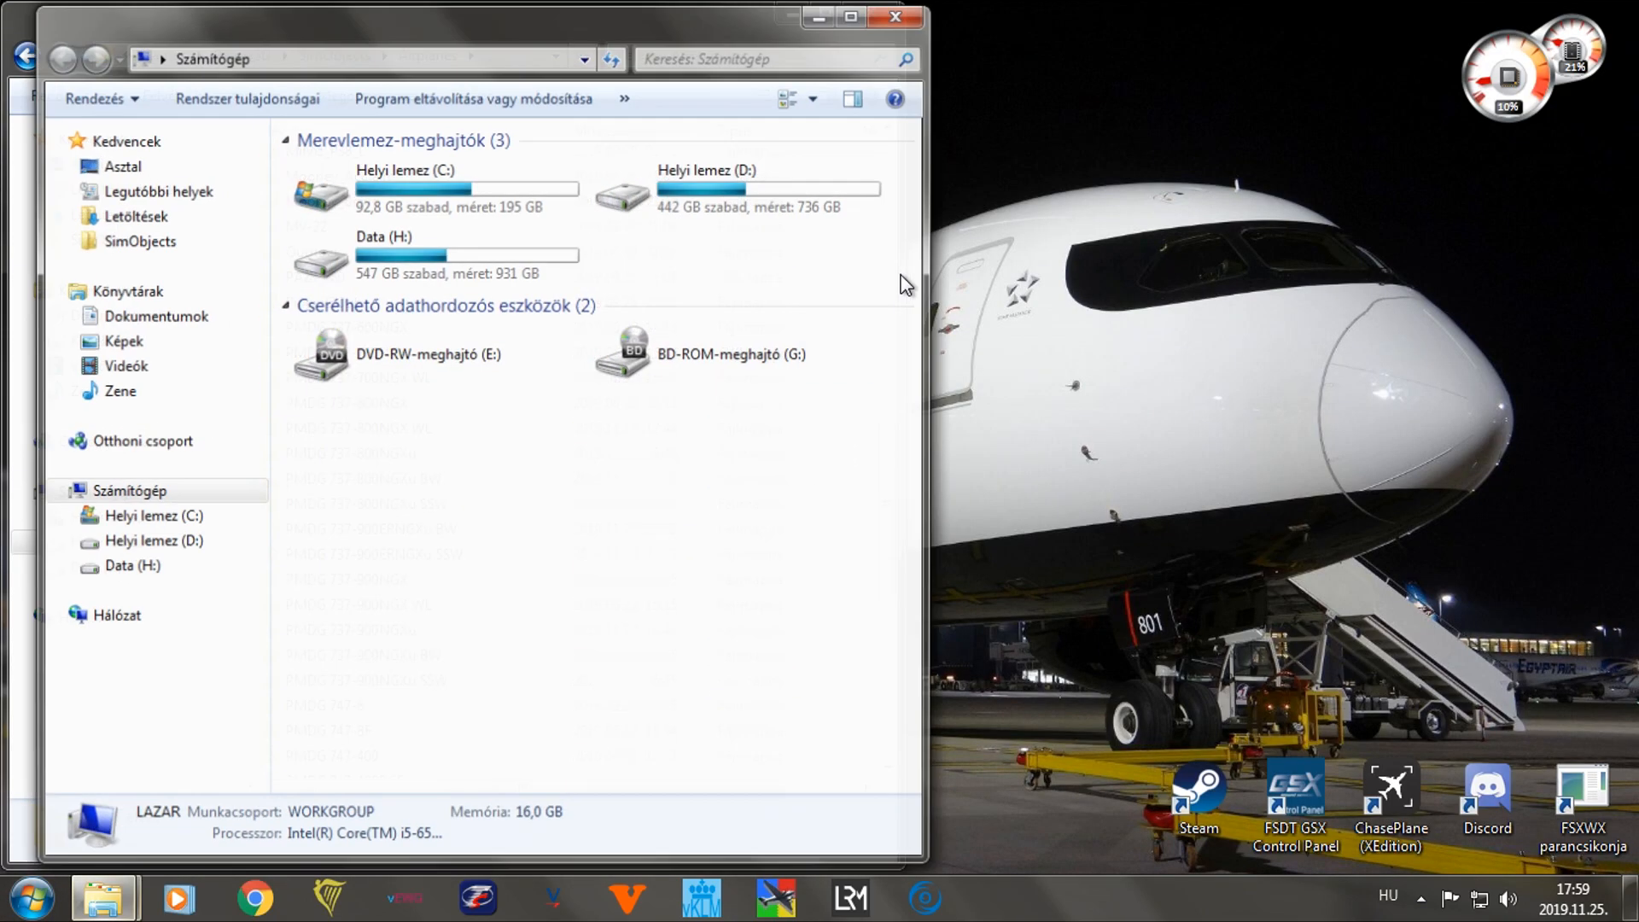
left_click_drag(587, 22, 1421, 18)
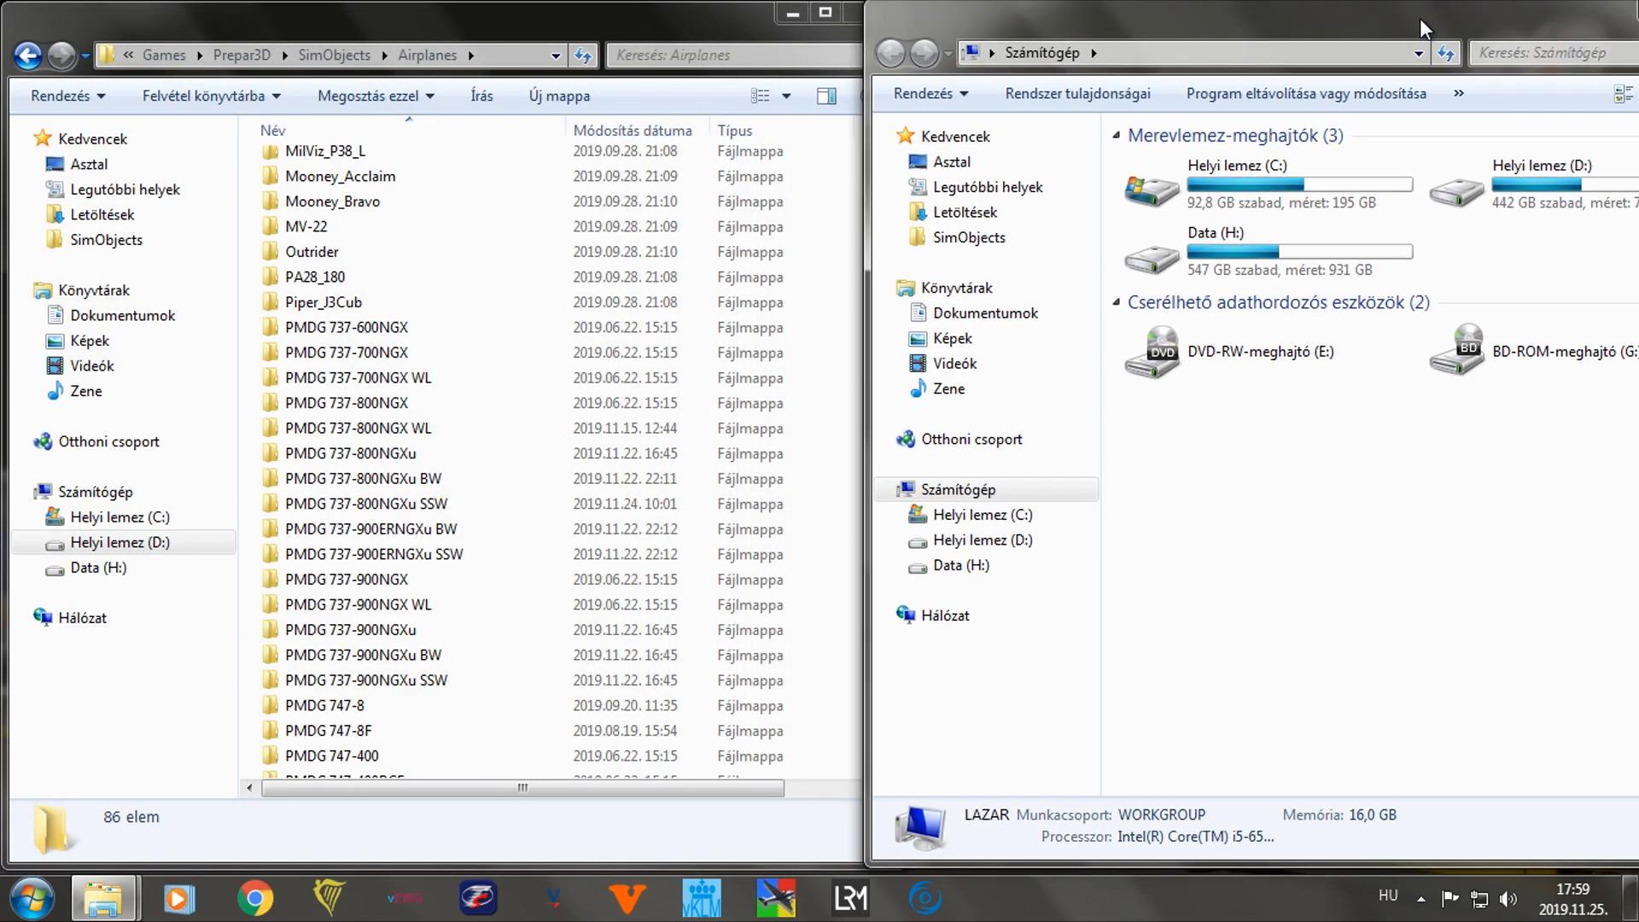
Open SimObjects > Airplanes in the second window and bring the PMDG 737 folders into view in both windows.
double_click(1547, 175)
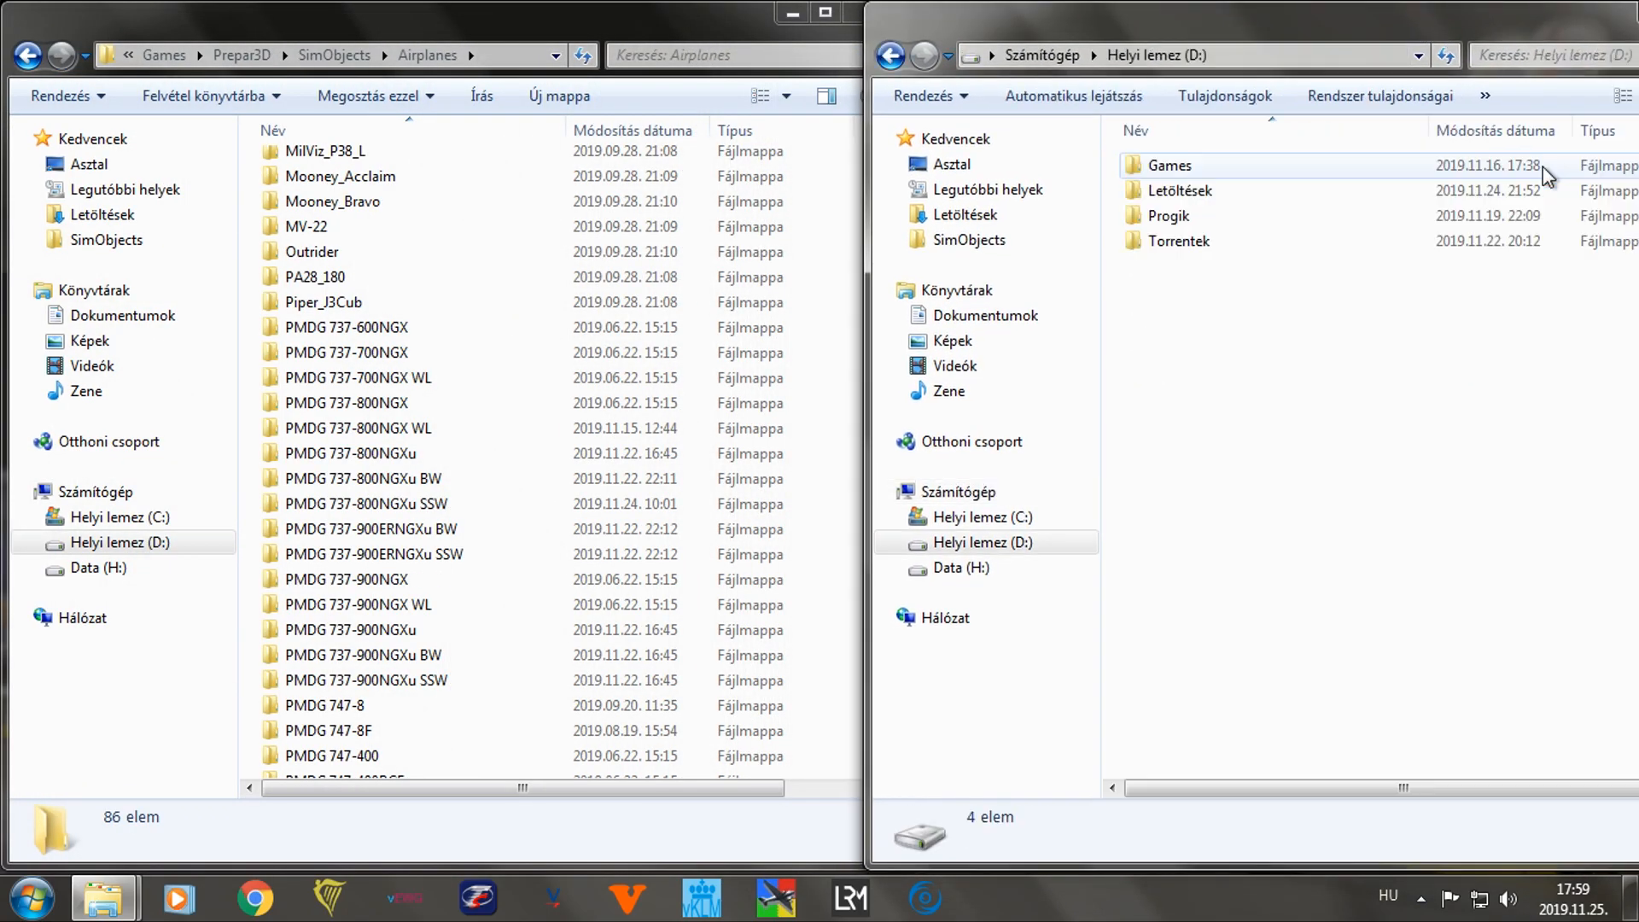
left_click(993, 243)
double_click(1188, 166)
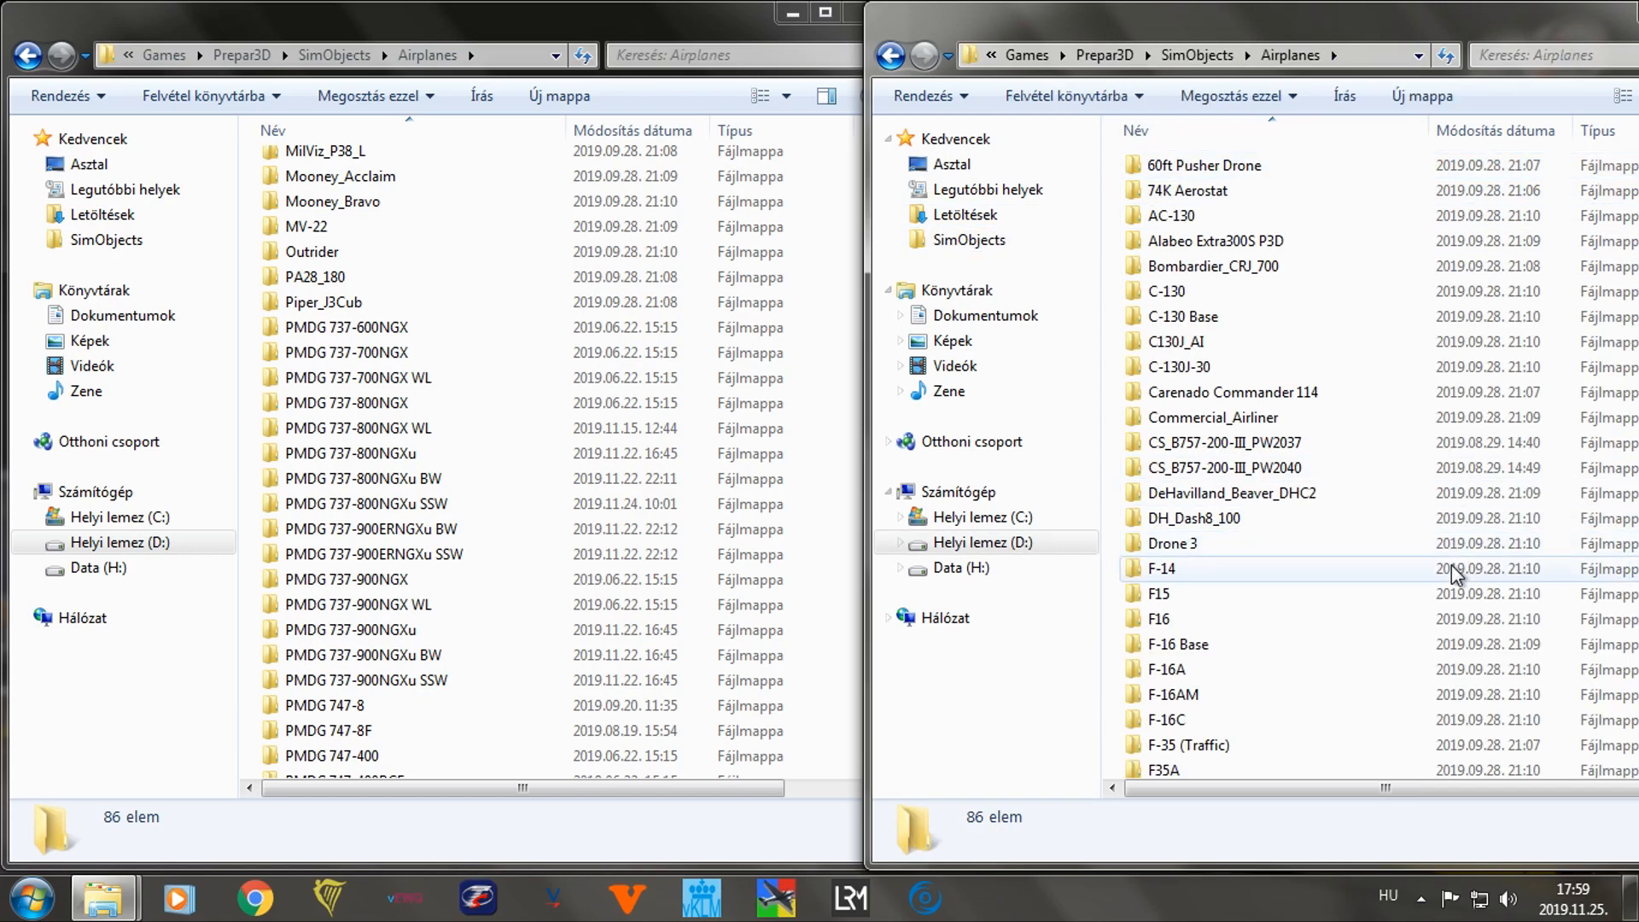
scroll(1455, 571, "down", 15)
scroll(1454, 569, "up", 2)
scroll(1455, 569, "down", 3)
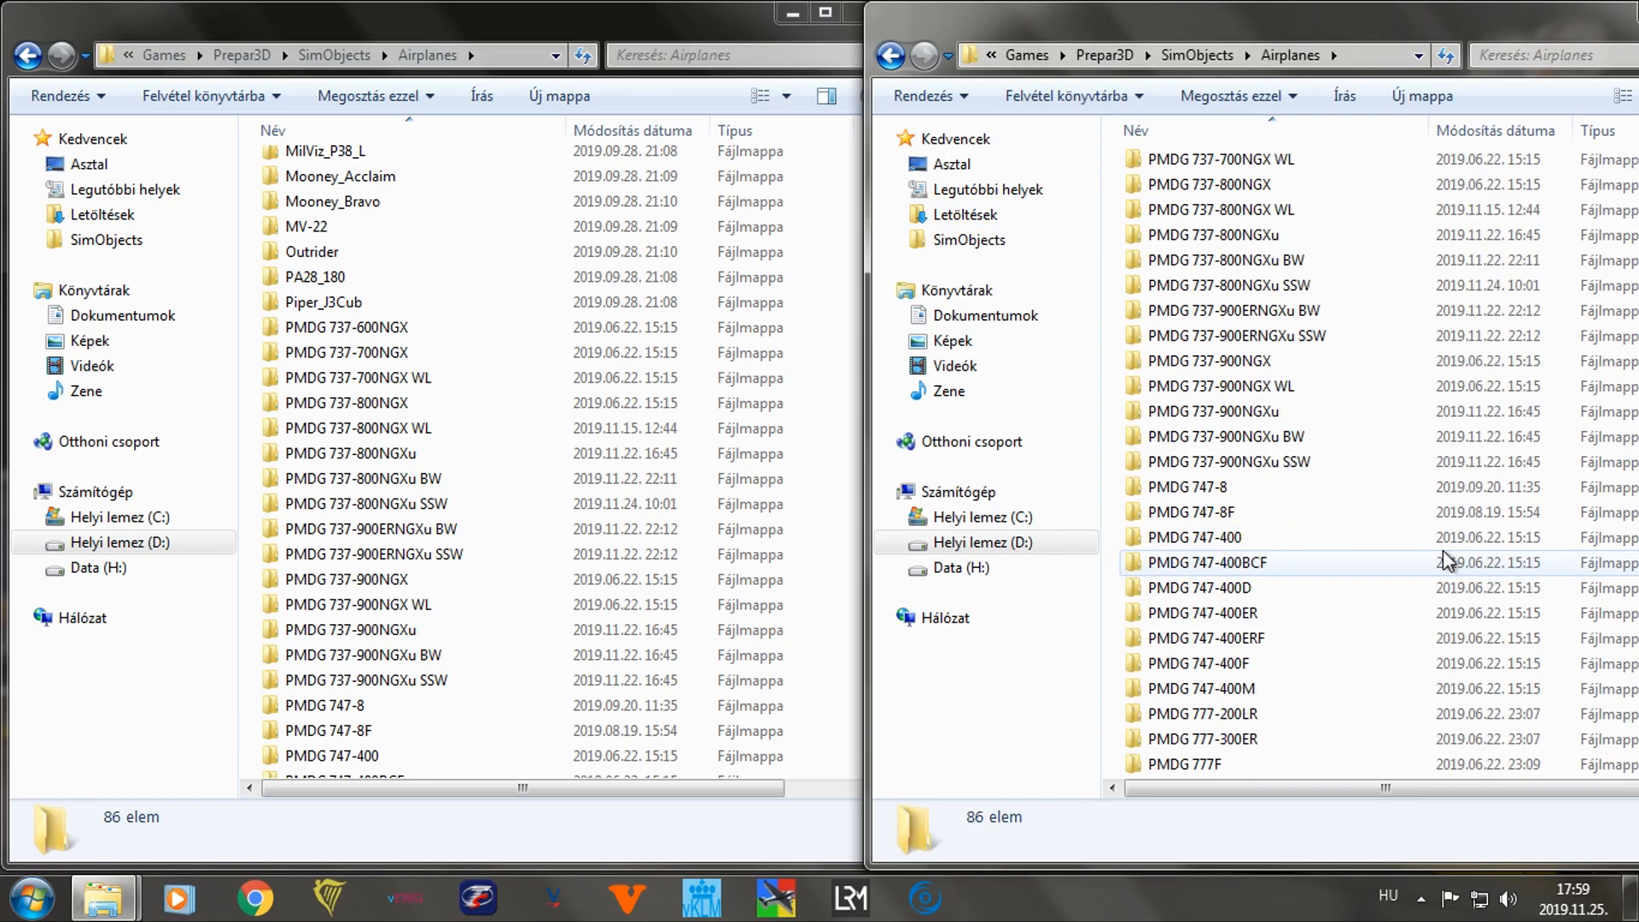
scroll(443, 428, "down", 4)
scroll(443, 428, "up", 2)
scroll(444, 428, "down", 2)
scroll(445, 438, "up", 2)
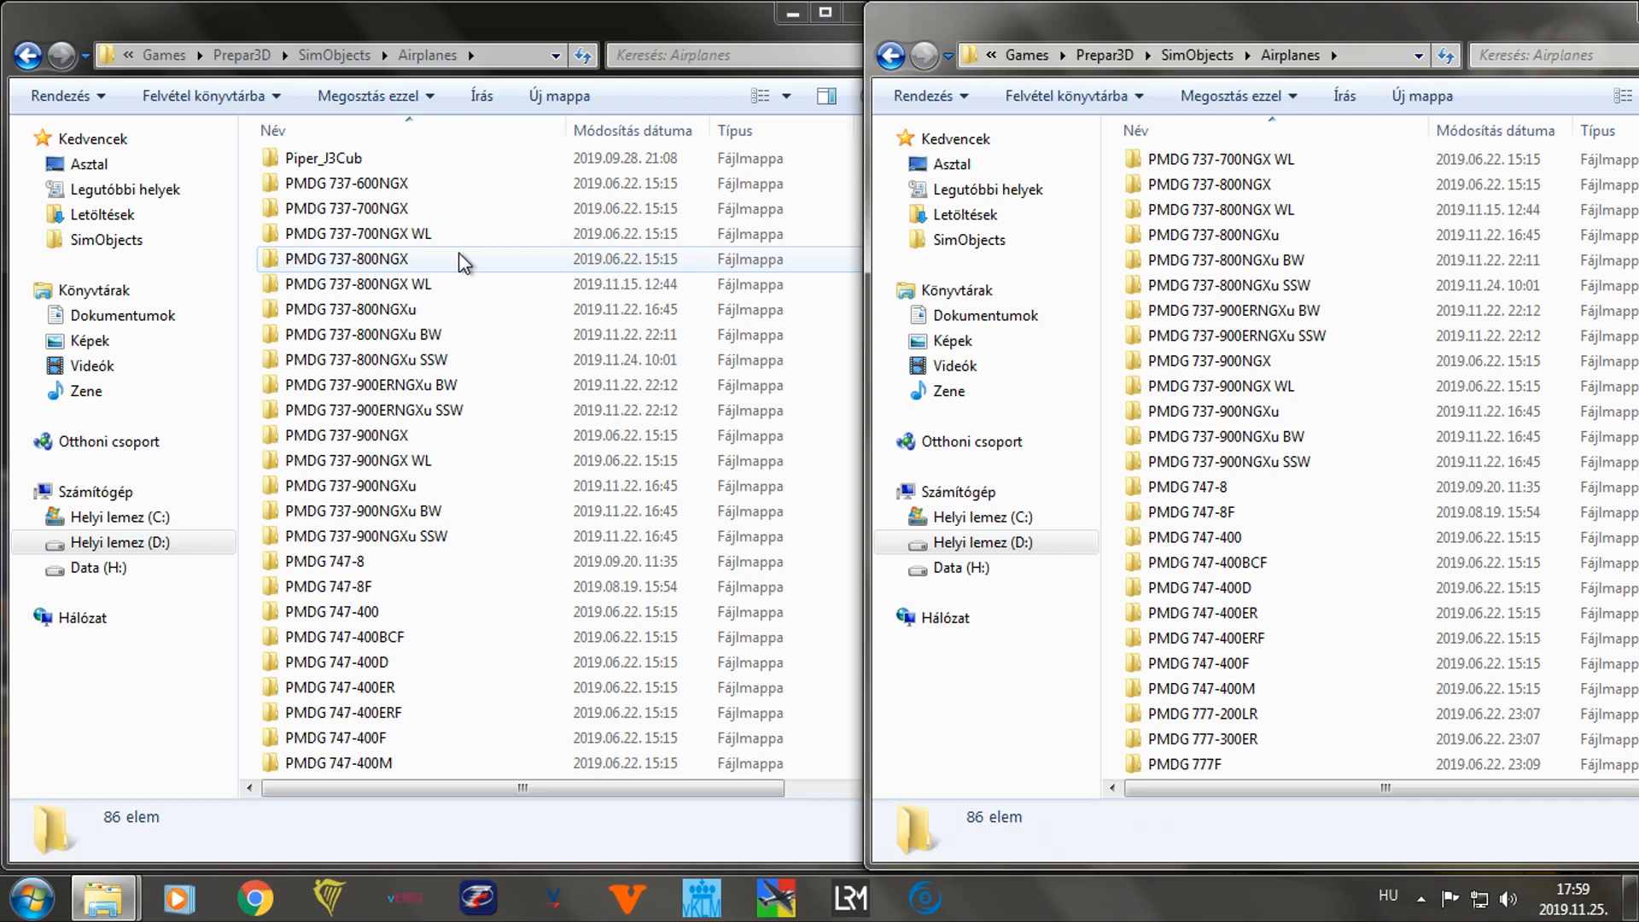
scroll(1268, 260, "up", 2)
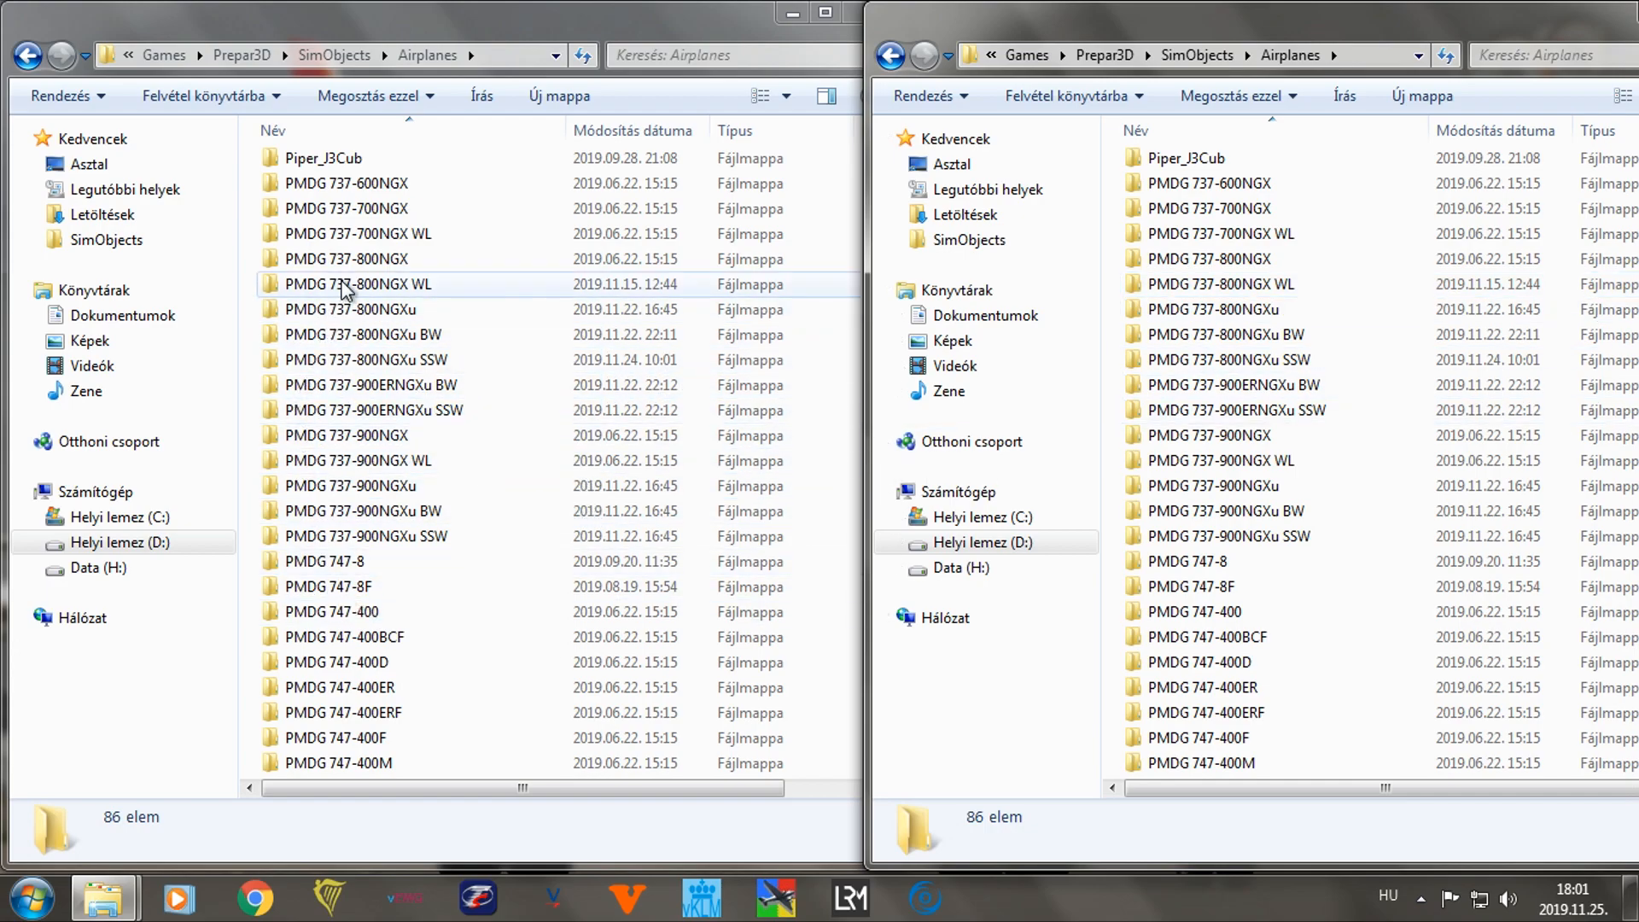
Open the panel CFG file from the panel folder of PMDG 737-800NGX in the first window.
double_click(352, 259)
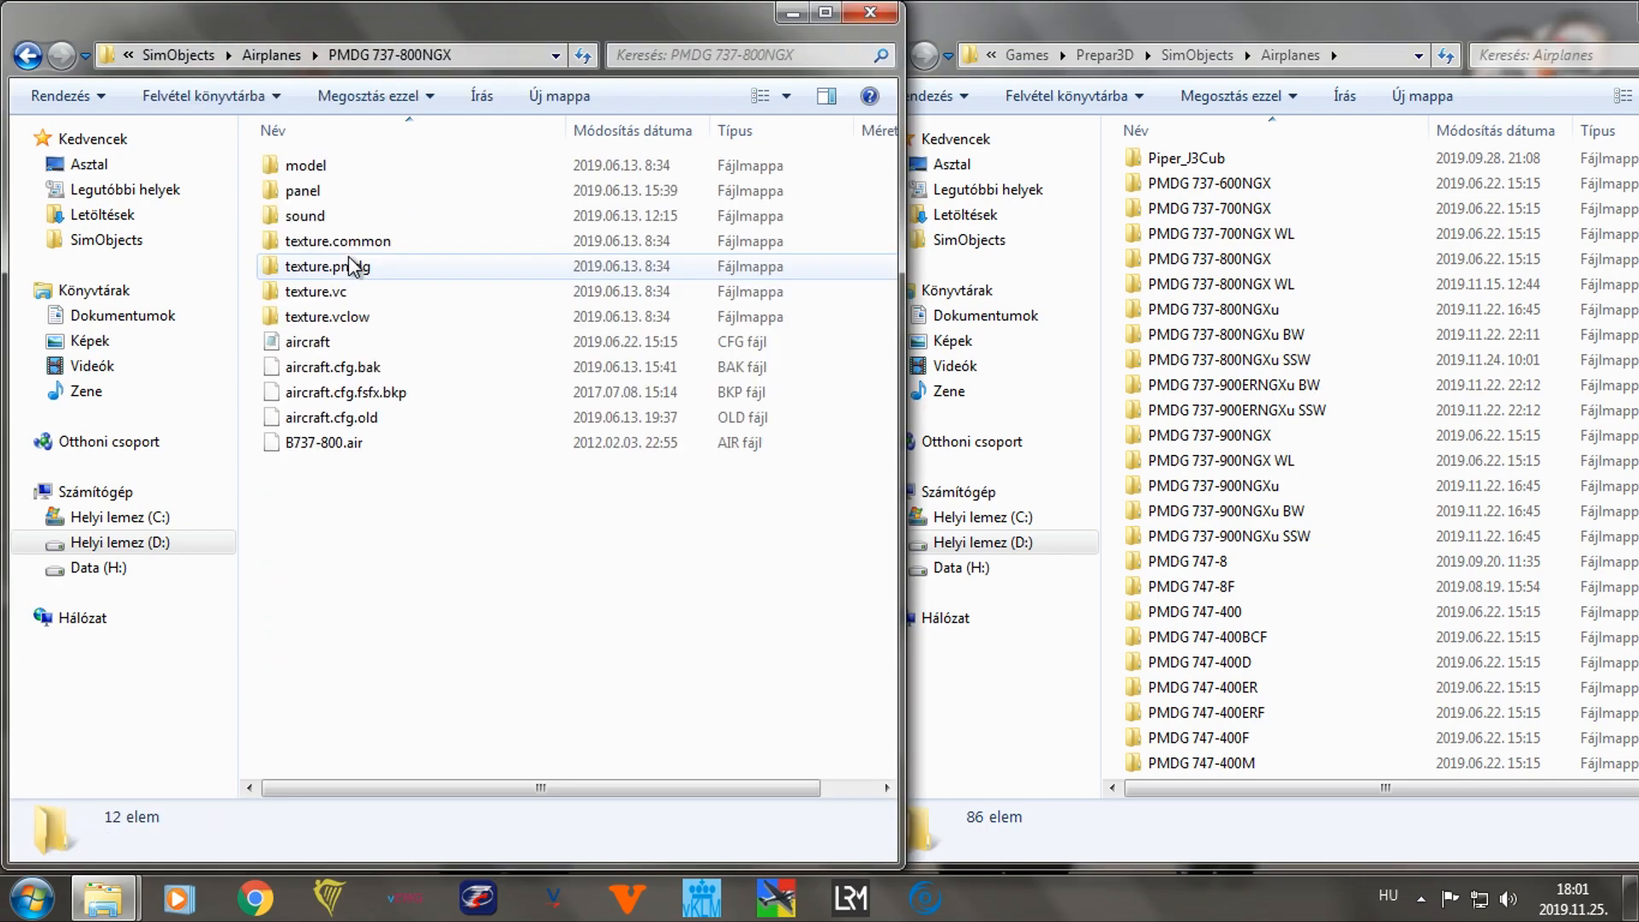
double_click(305, 196)
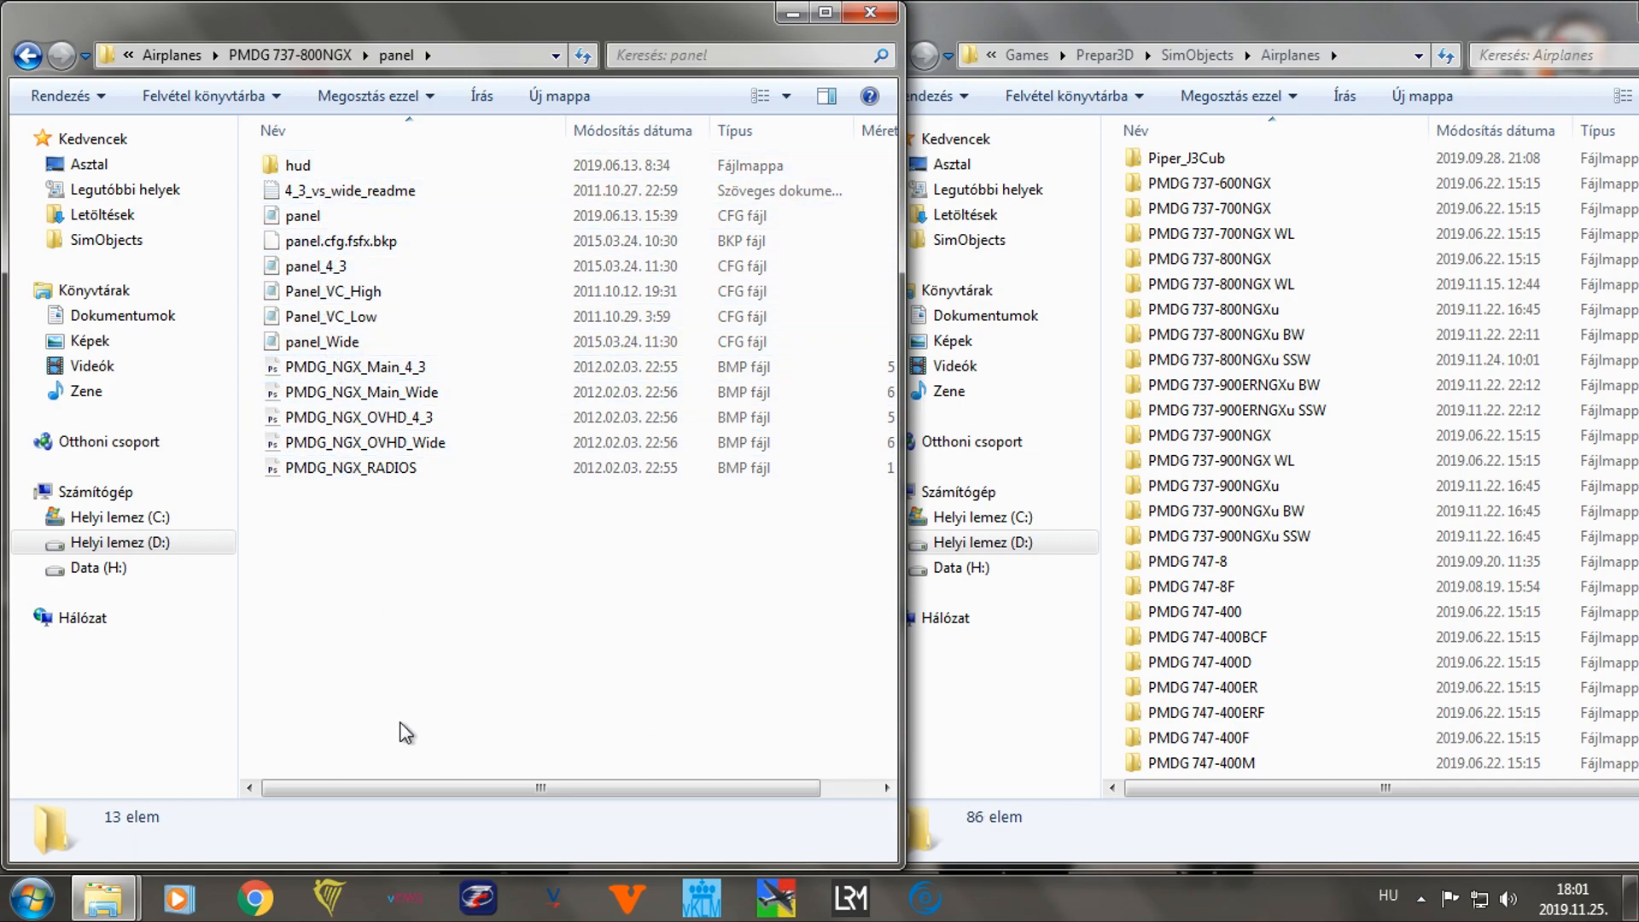
double_click(419, 219)
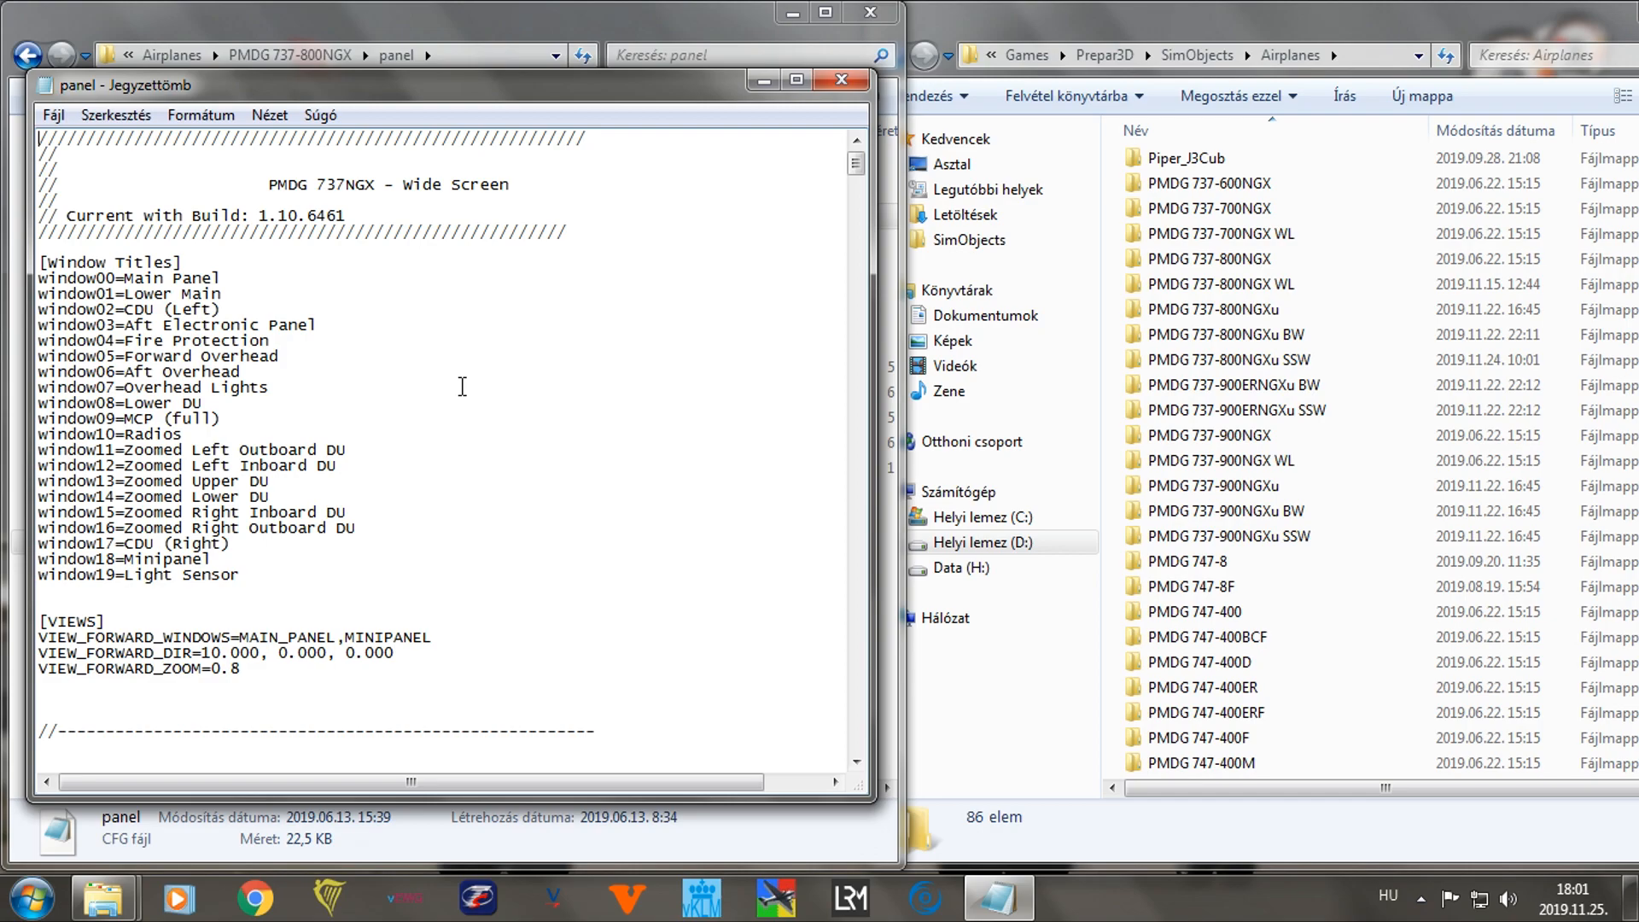
Search the 737-800NGX panel file for "vcockpit" and close the search dialog.
key("ctrl+f")
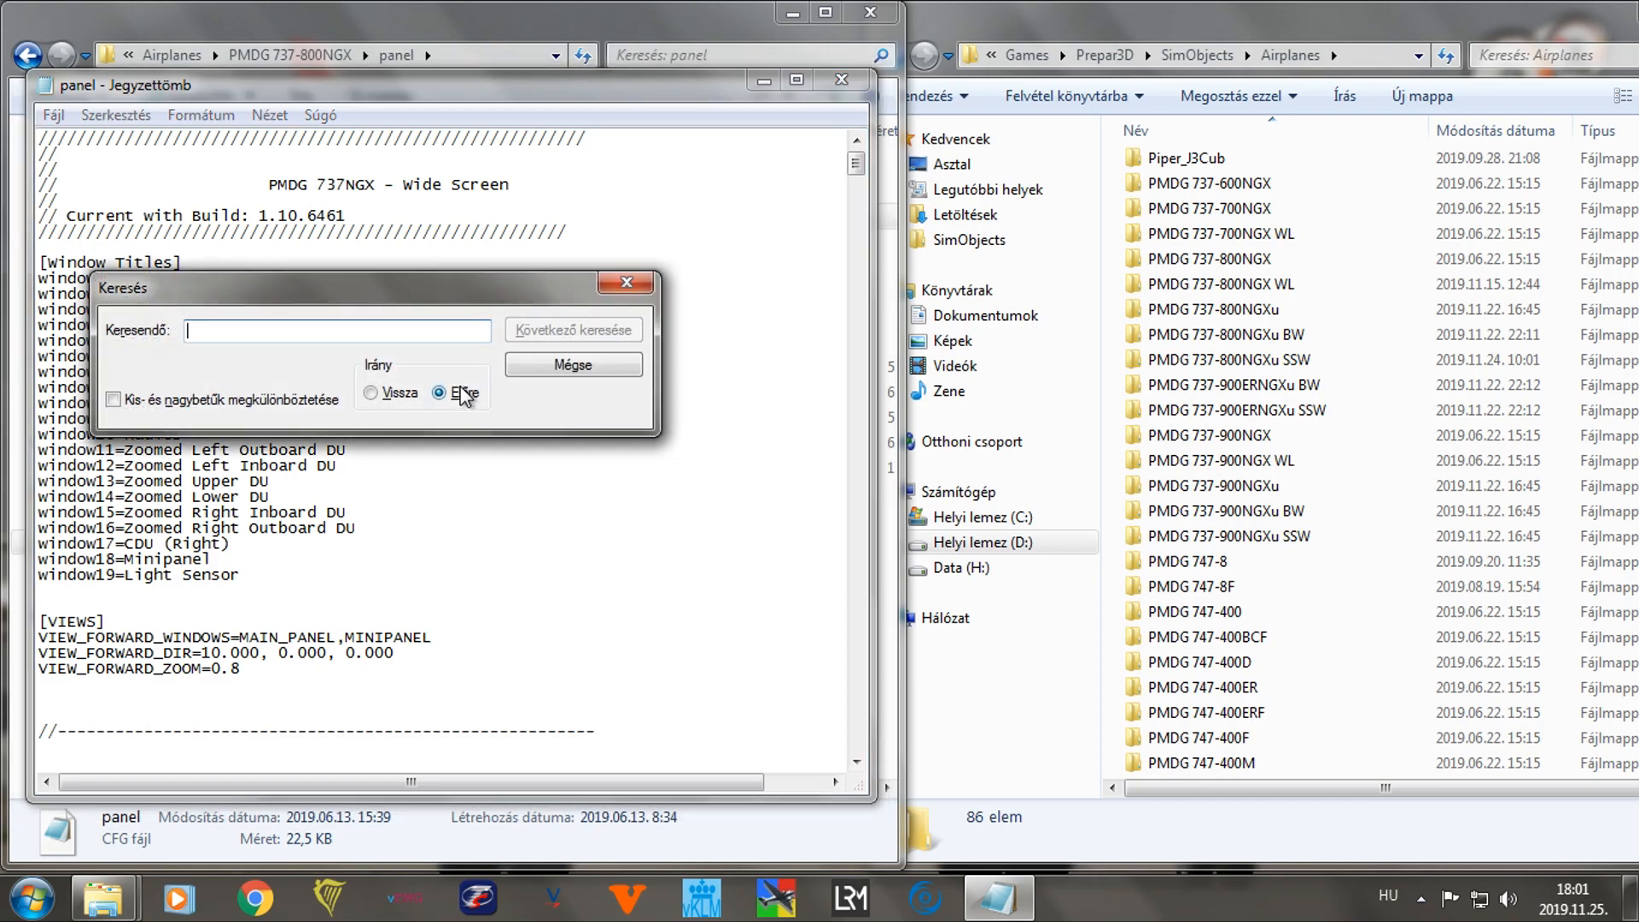
type("vcoc")
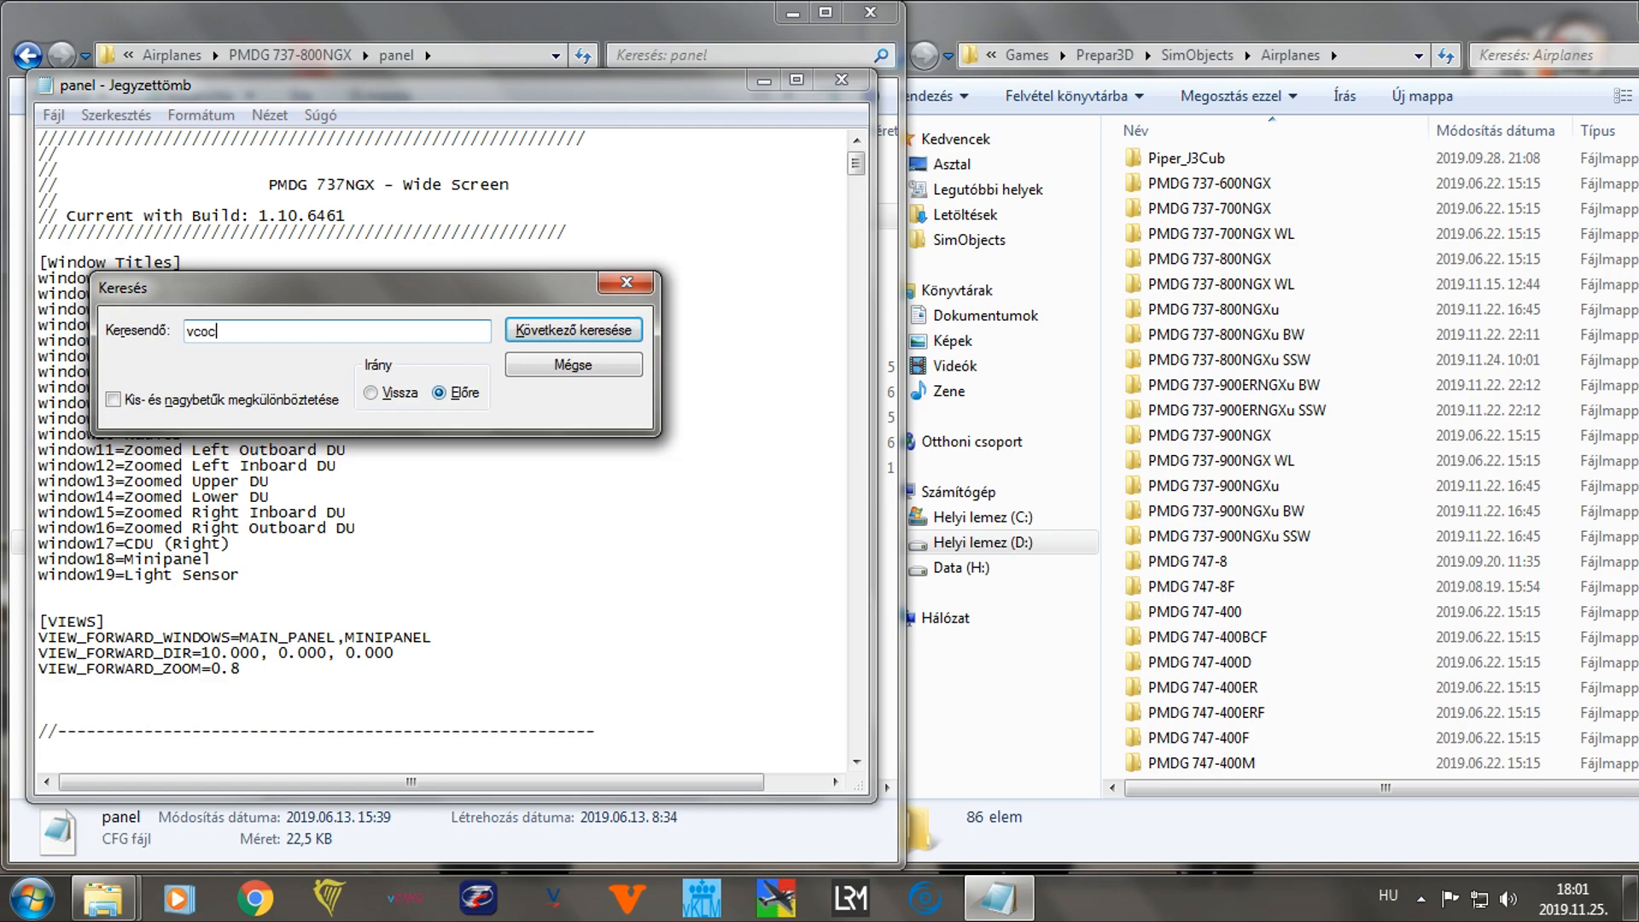
type("kpit")
key("Return")
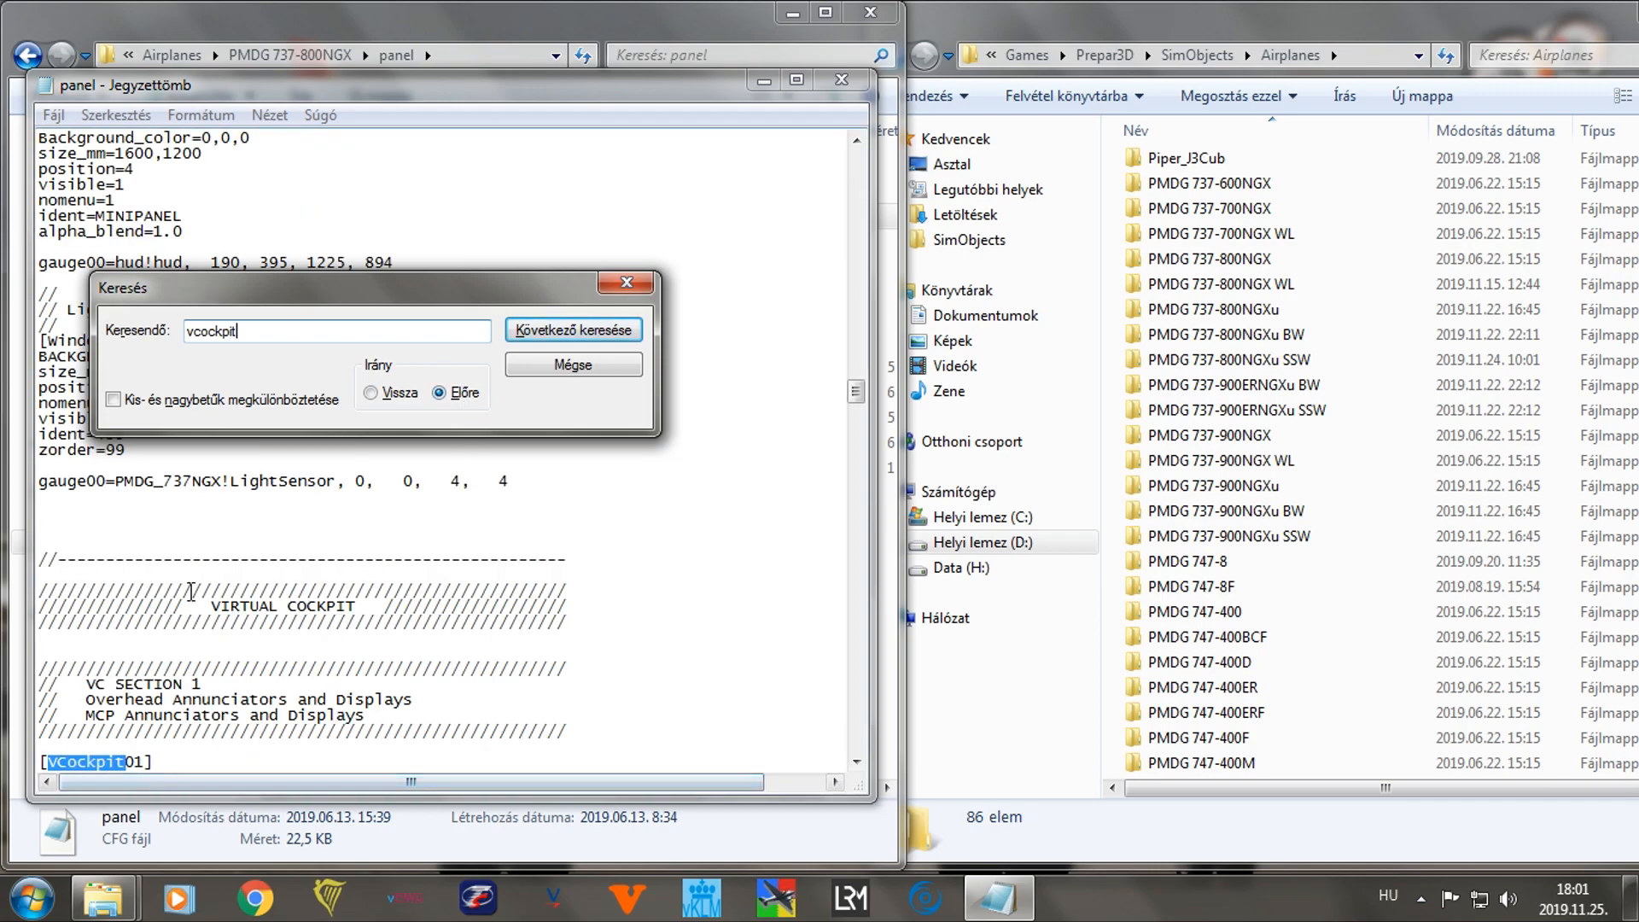
left_click(622, 285)
Highlight the FSFX gauge03 and gauge04 lines (saturation and smoke) under [VCockpit01], and close the 737-800NGX panel file.
scroll(112, 570, "down", 4)
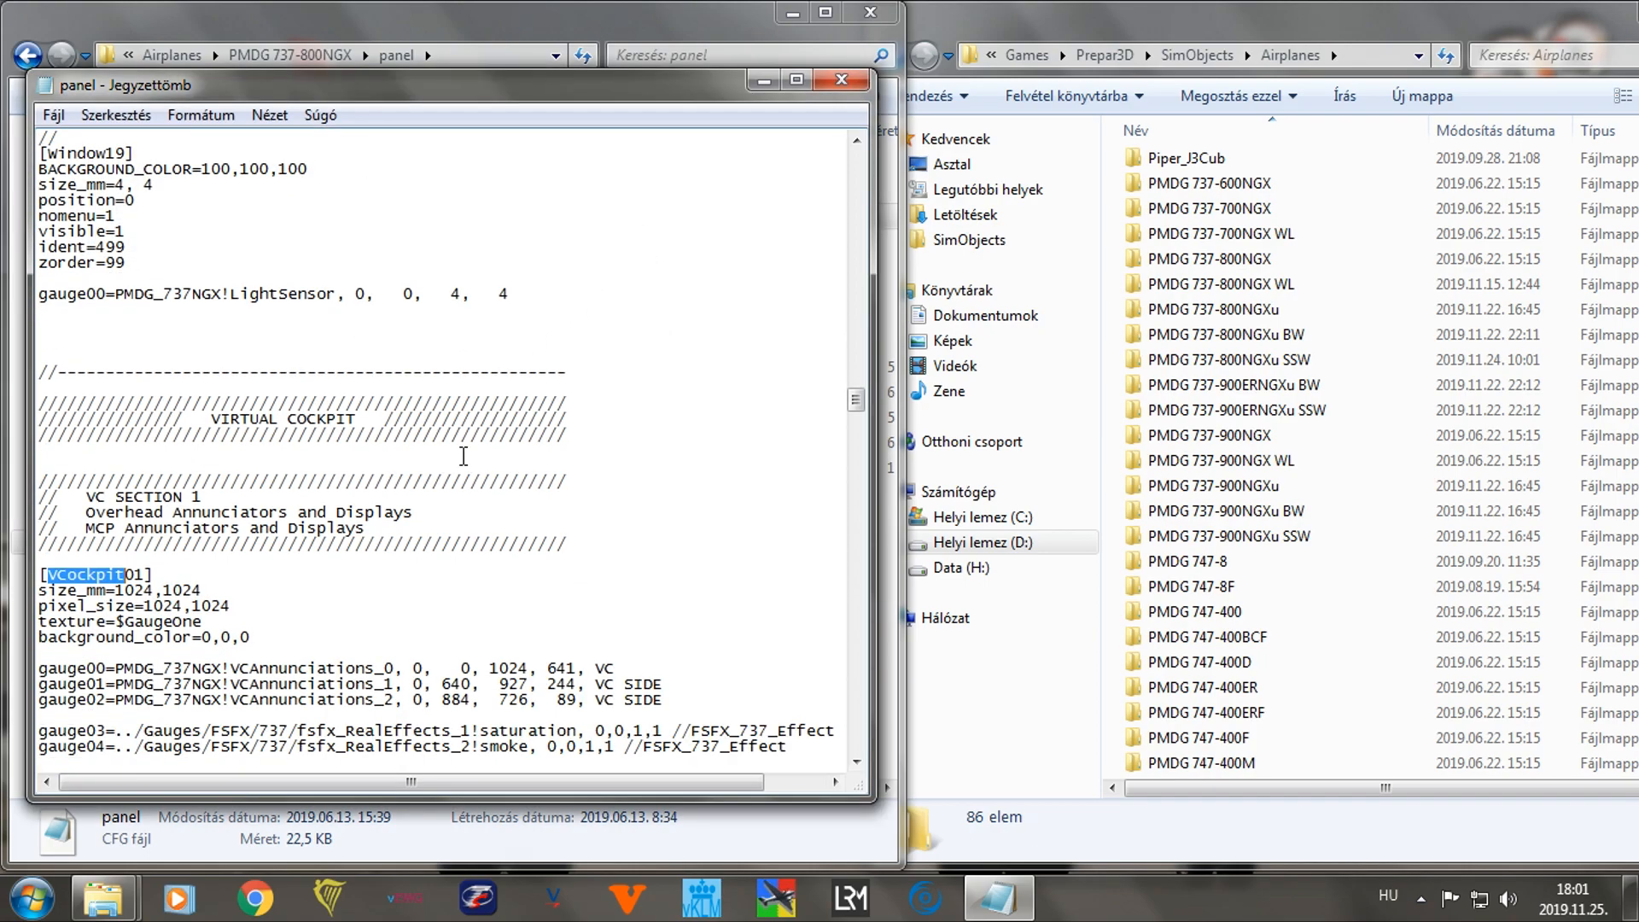
scroll(118, 589, "down", 2)
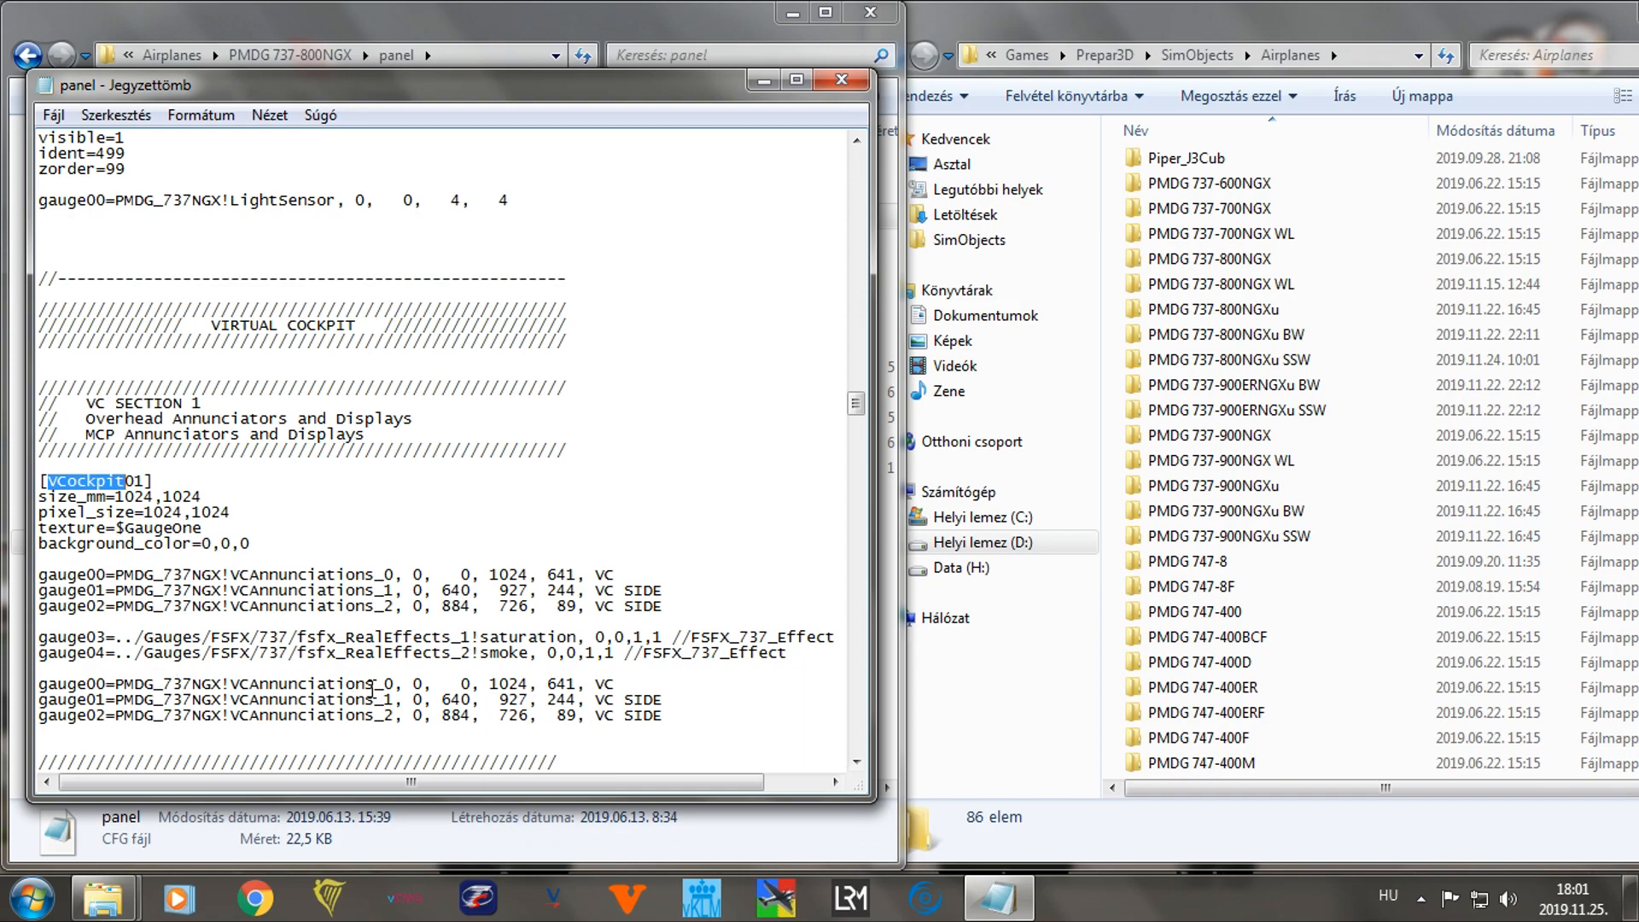
scroll(139, 628, "down", 2)
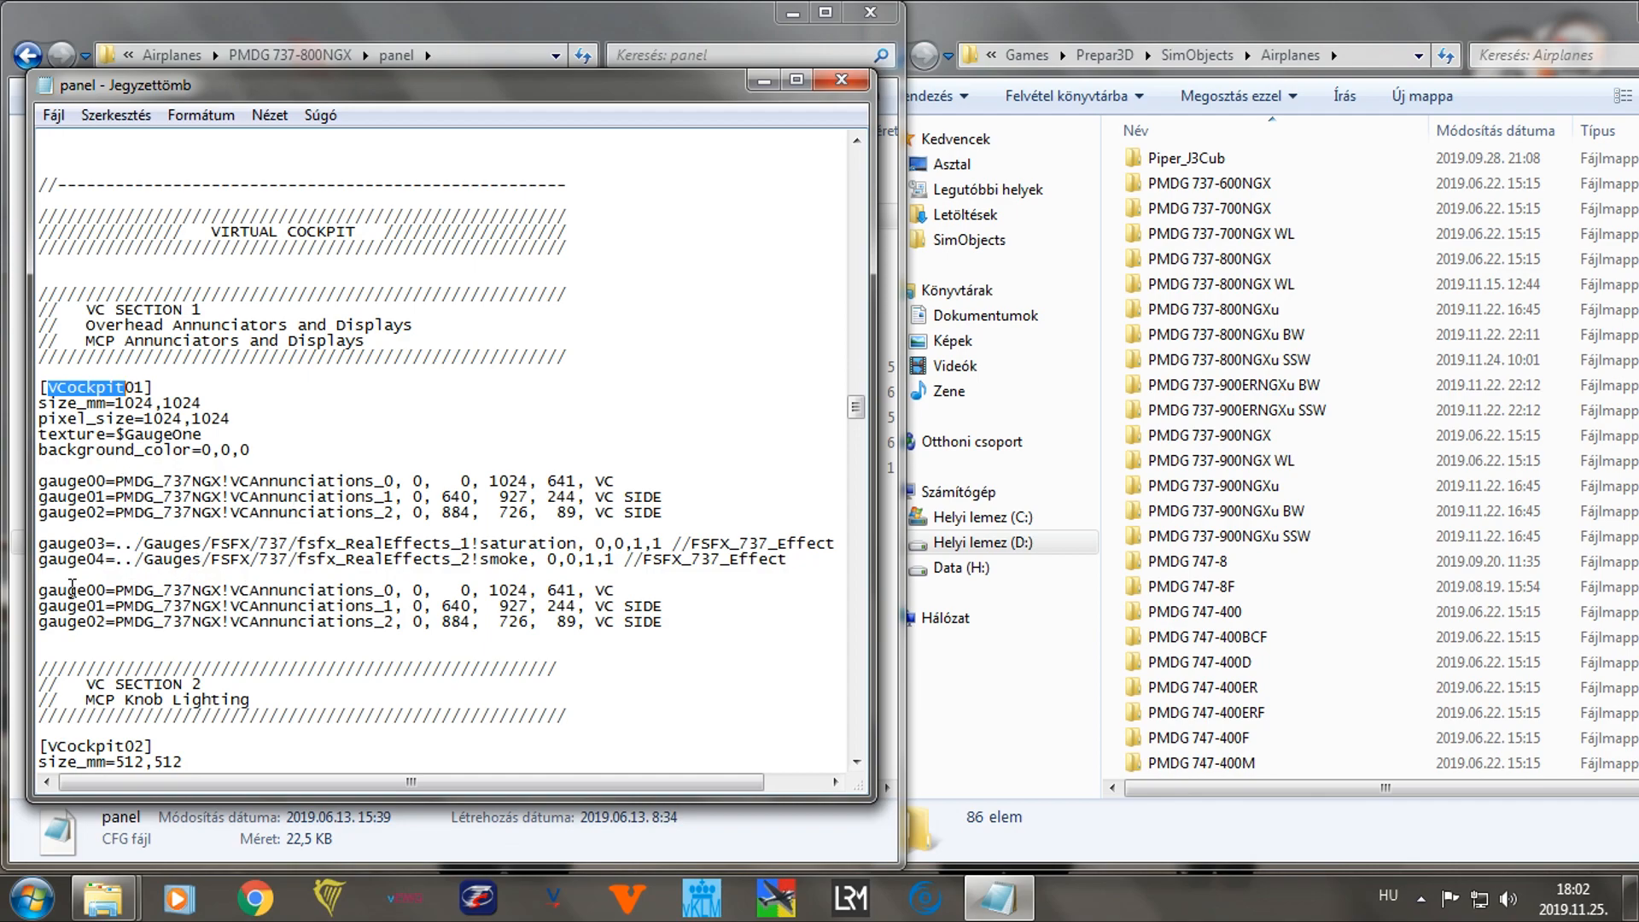
left_click_drag(38, 544, 796, 562)
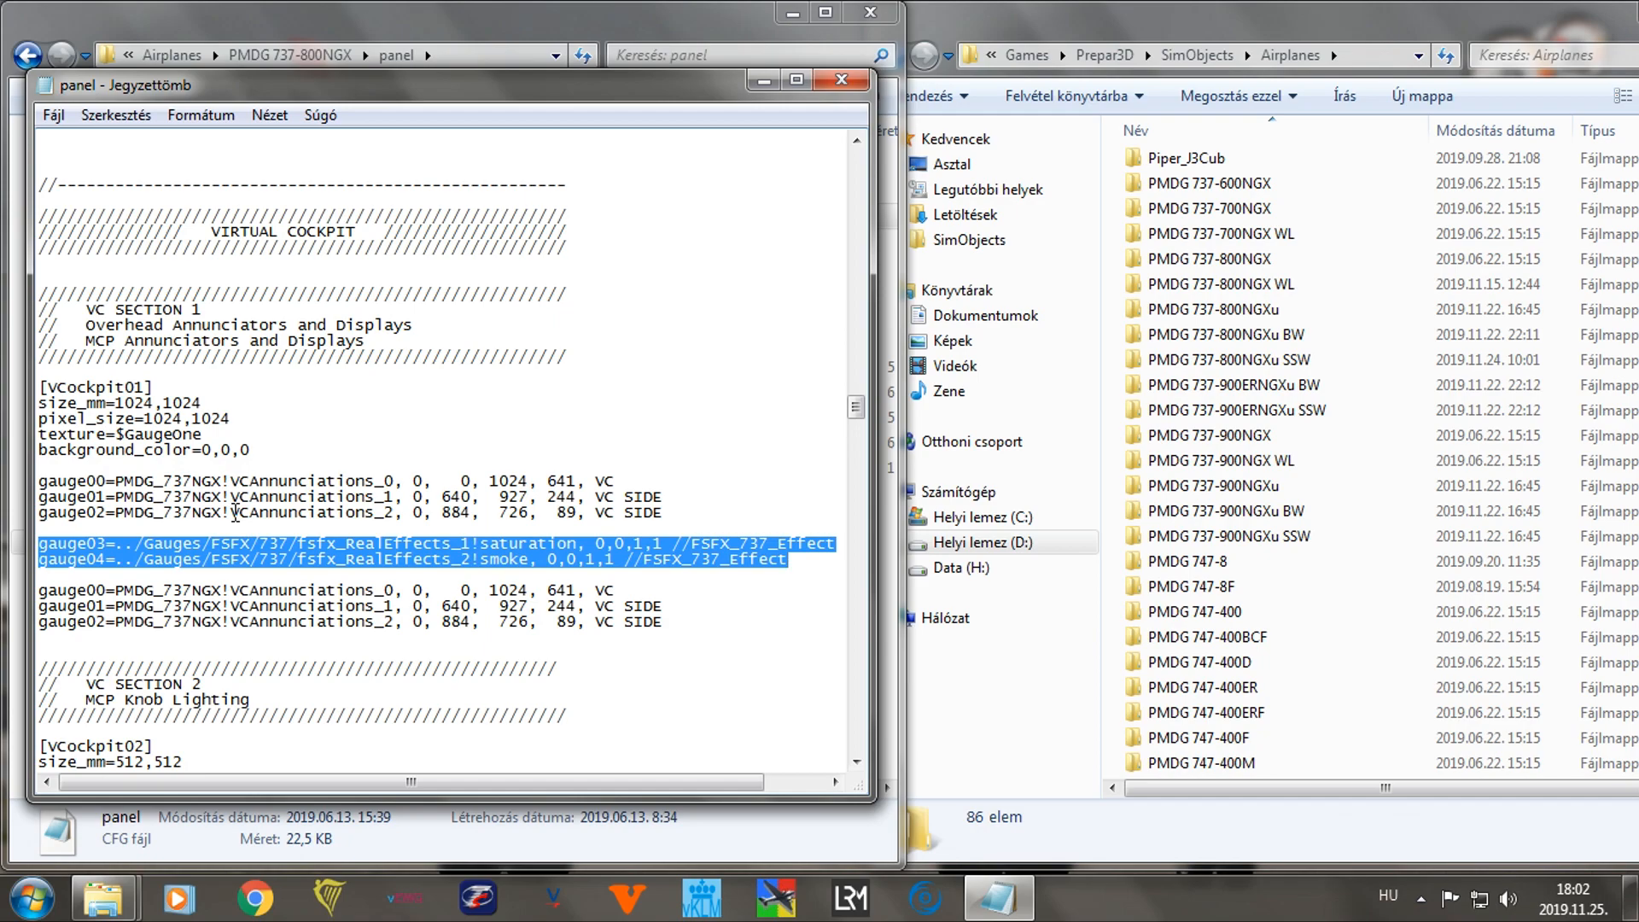
left_click(842, 79)
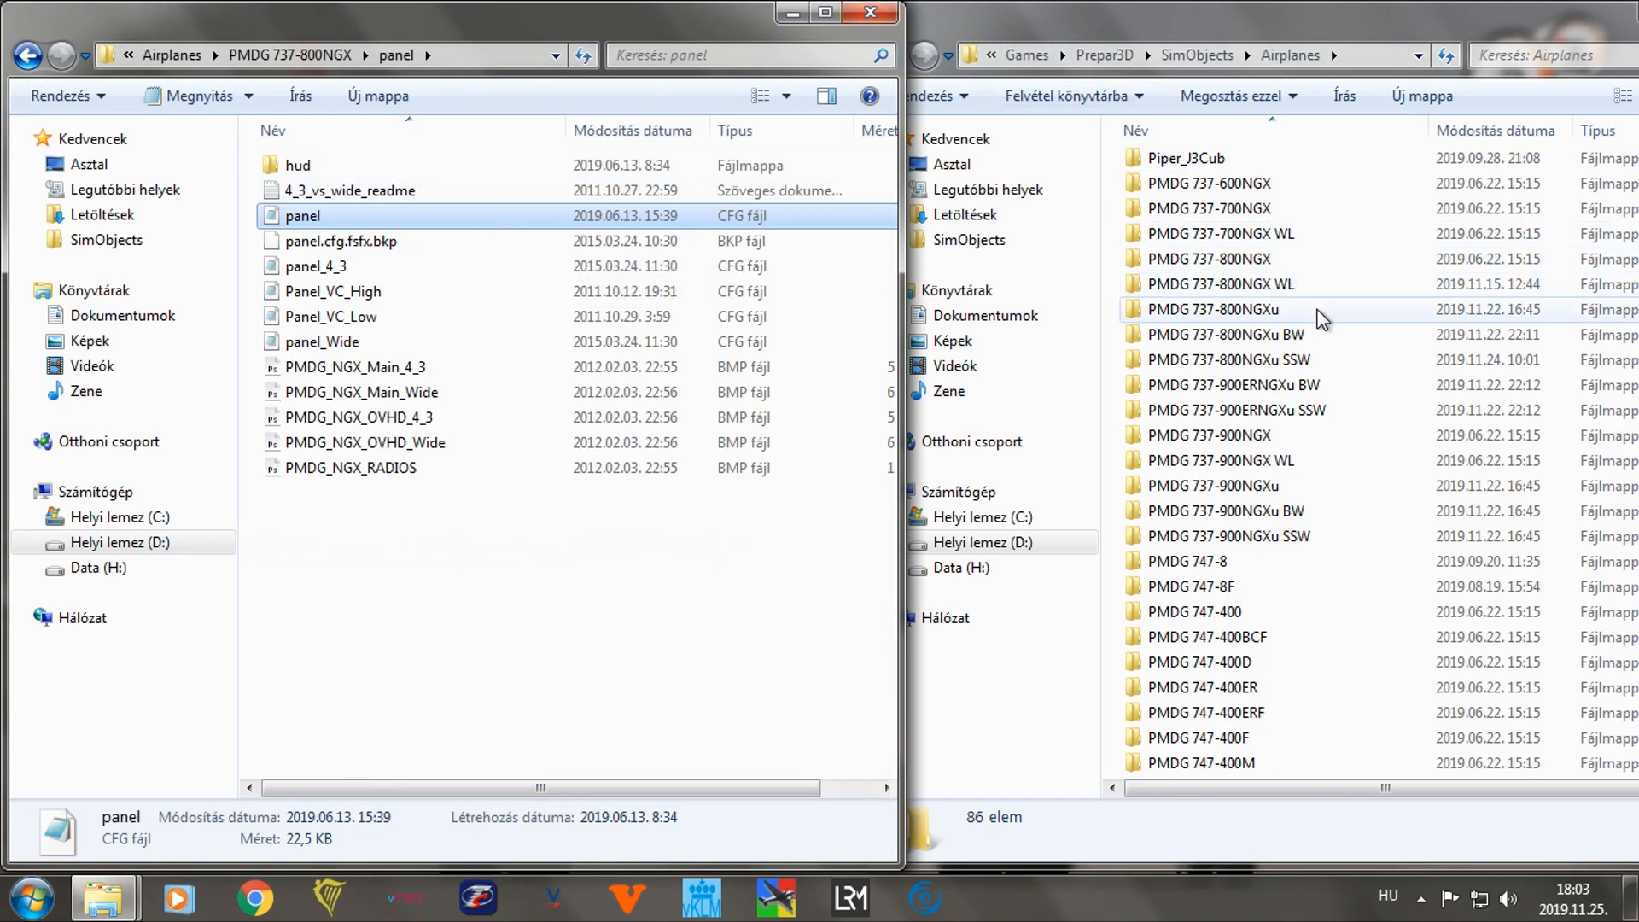
Open the panel CFG file from the PMDG 737-800NGXu panel folder and place its text window over the second folder window.
left_click(1221, 319)
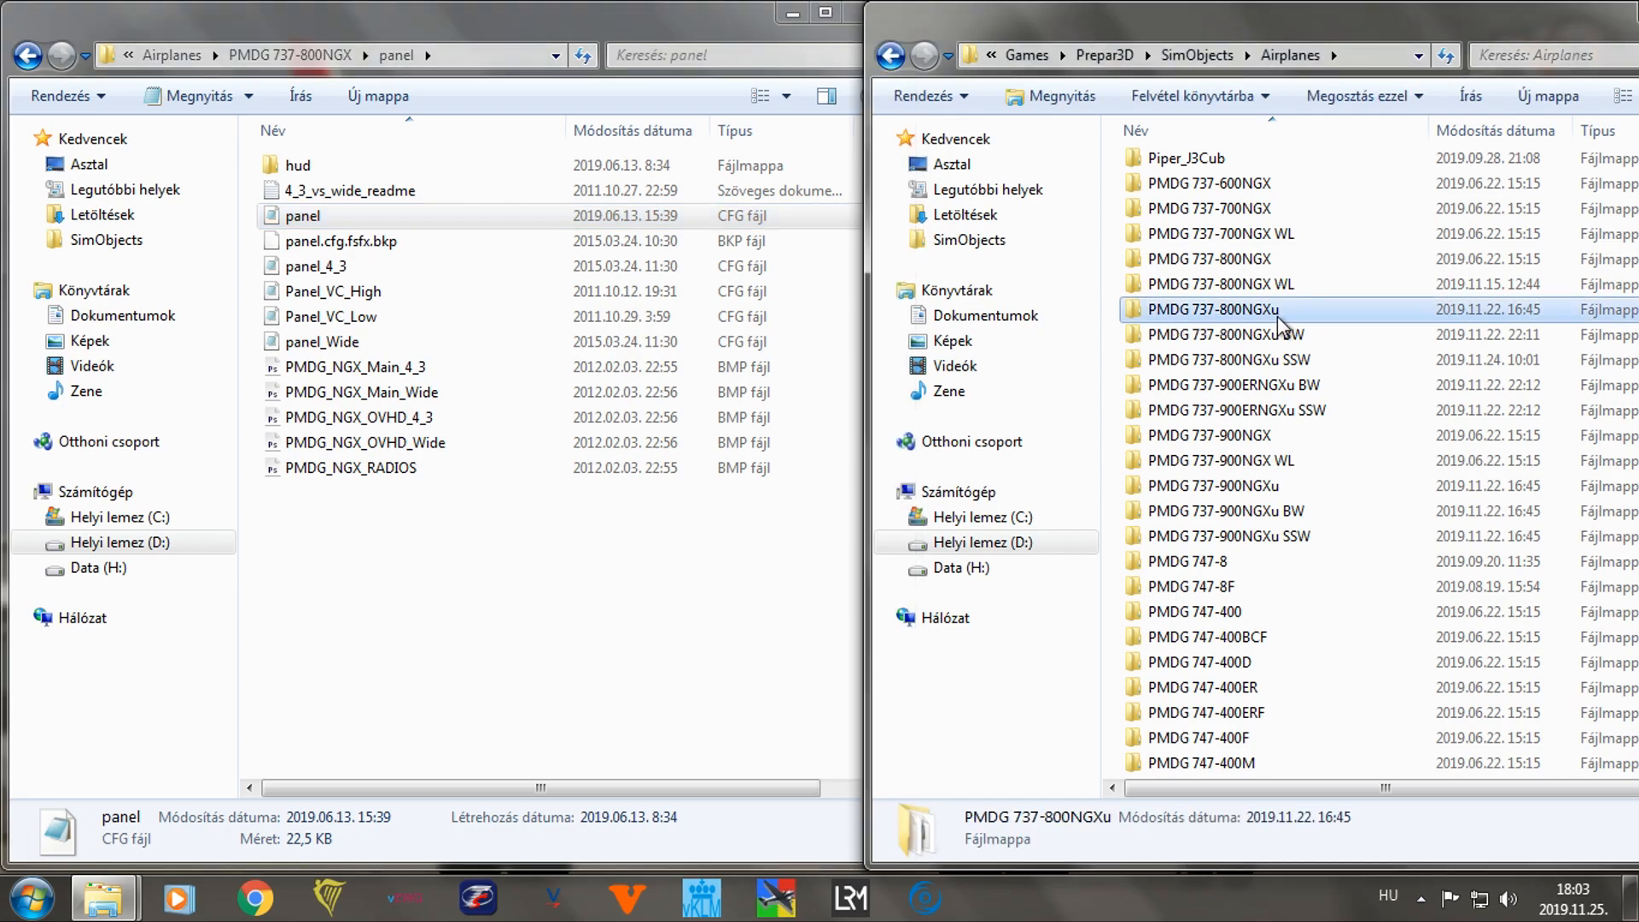
double_click(1281, 320)
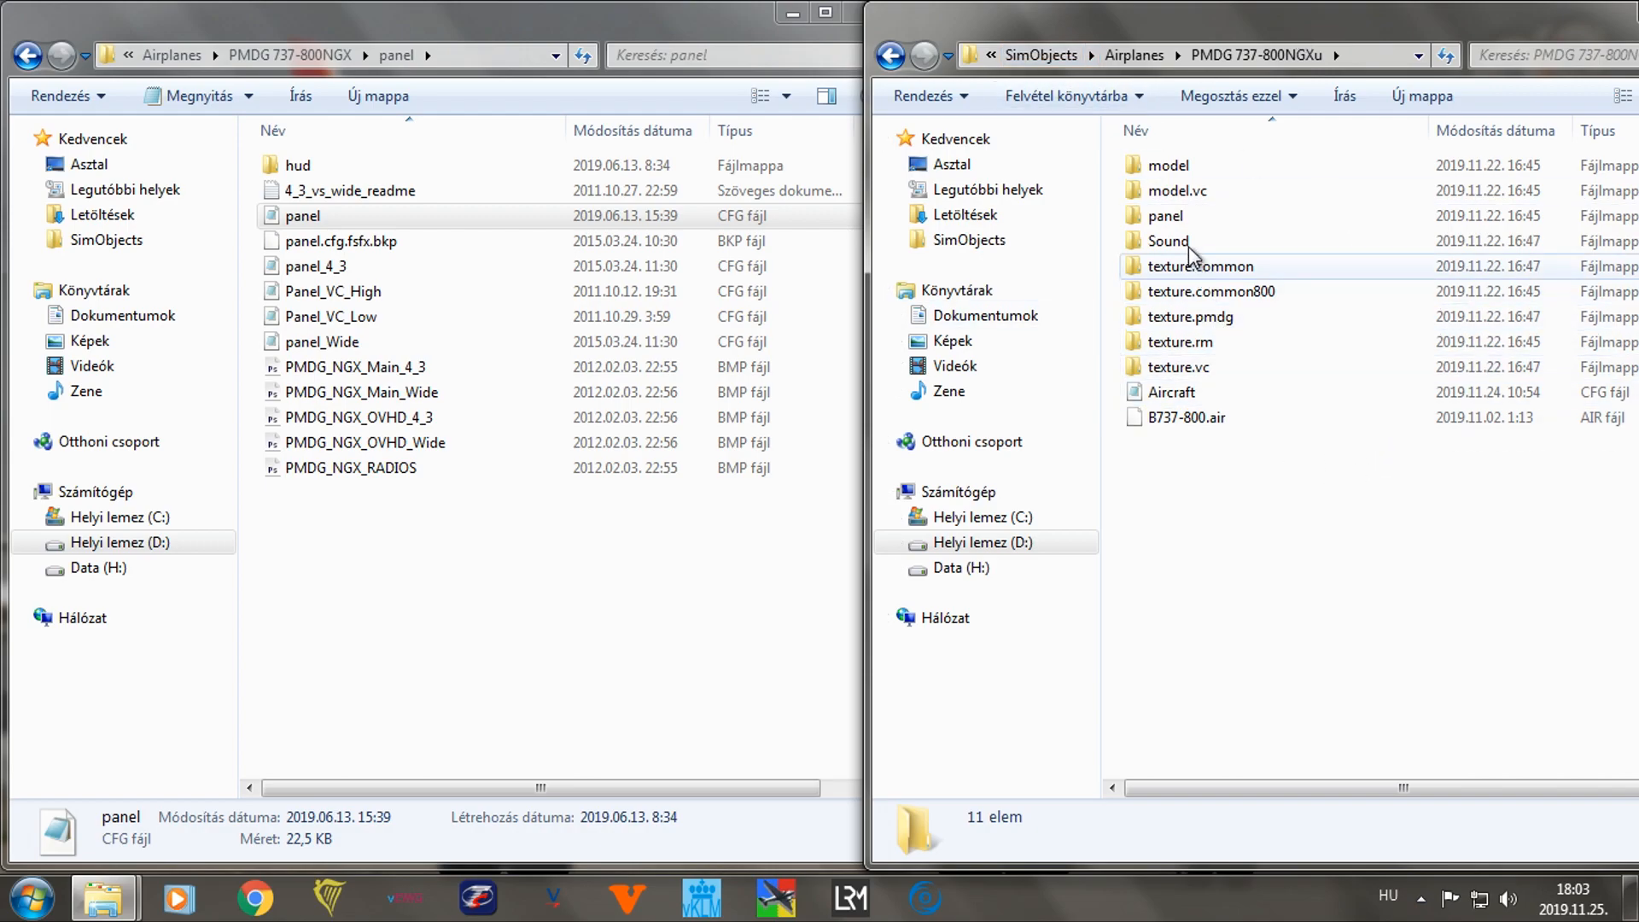
double_click(1178, 219)
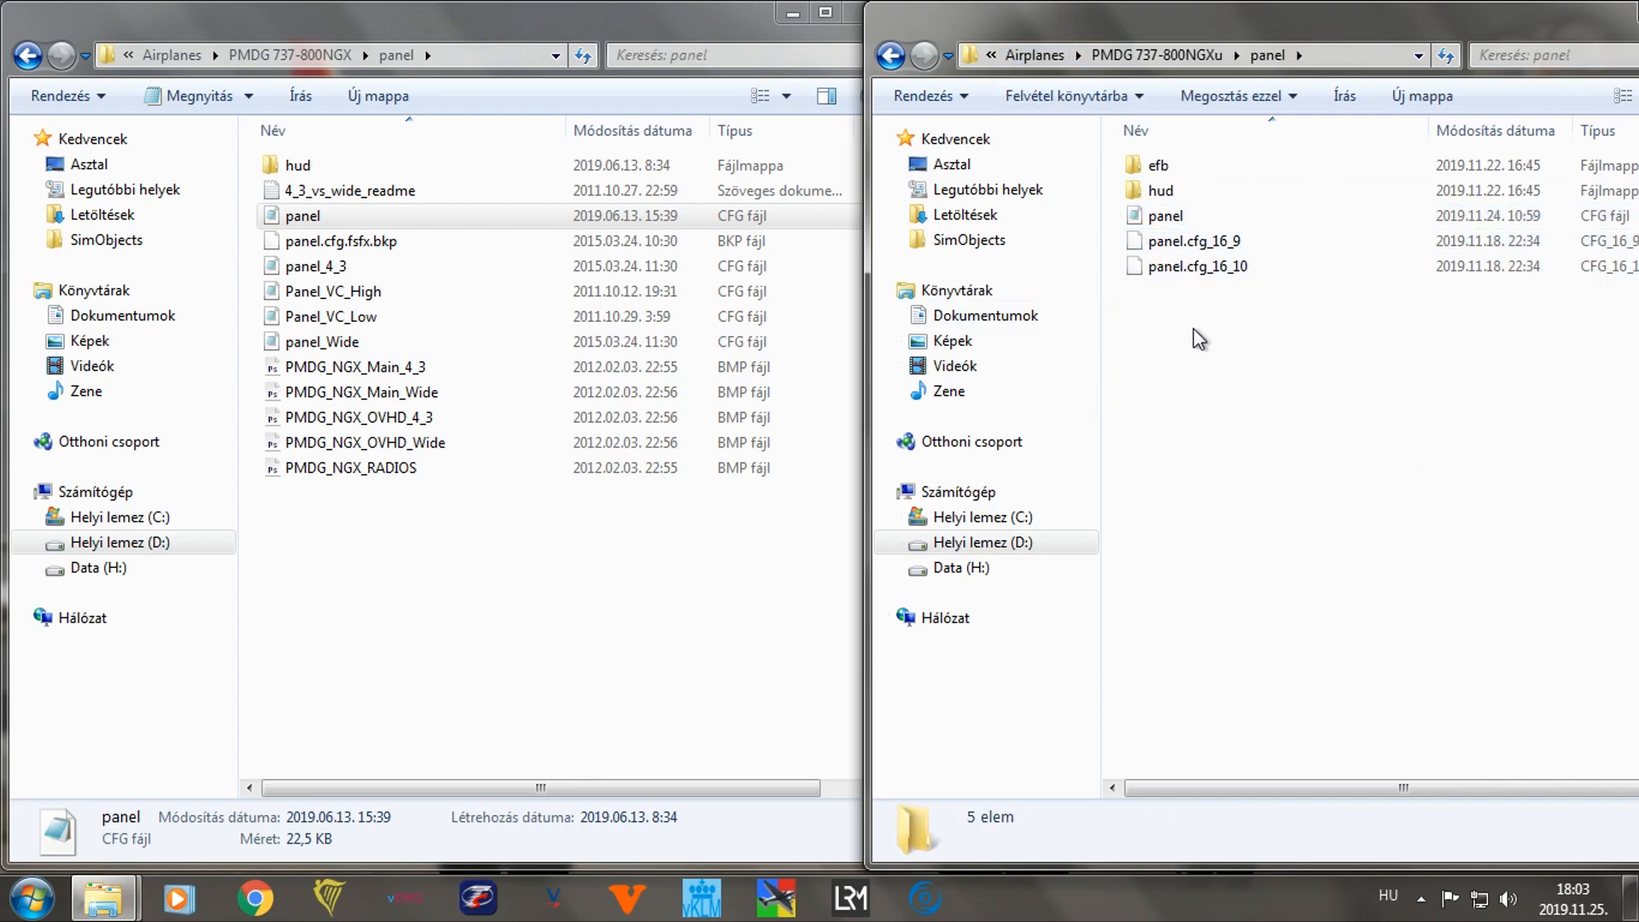
double_click(1169, 217)
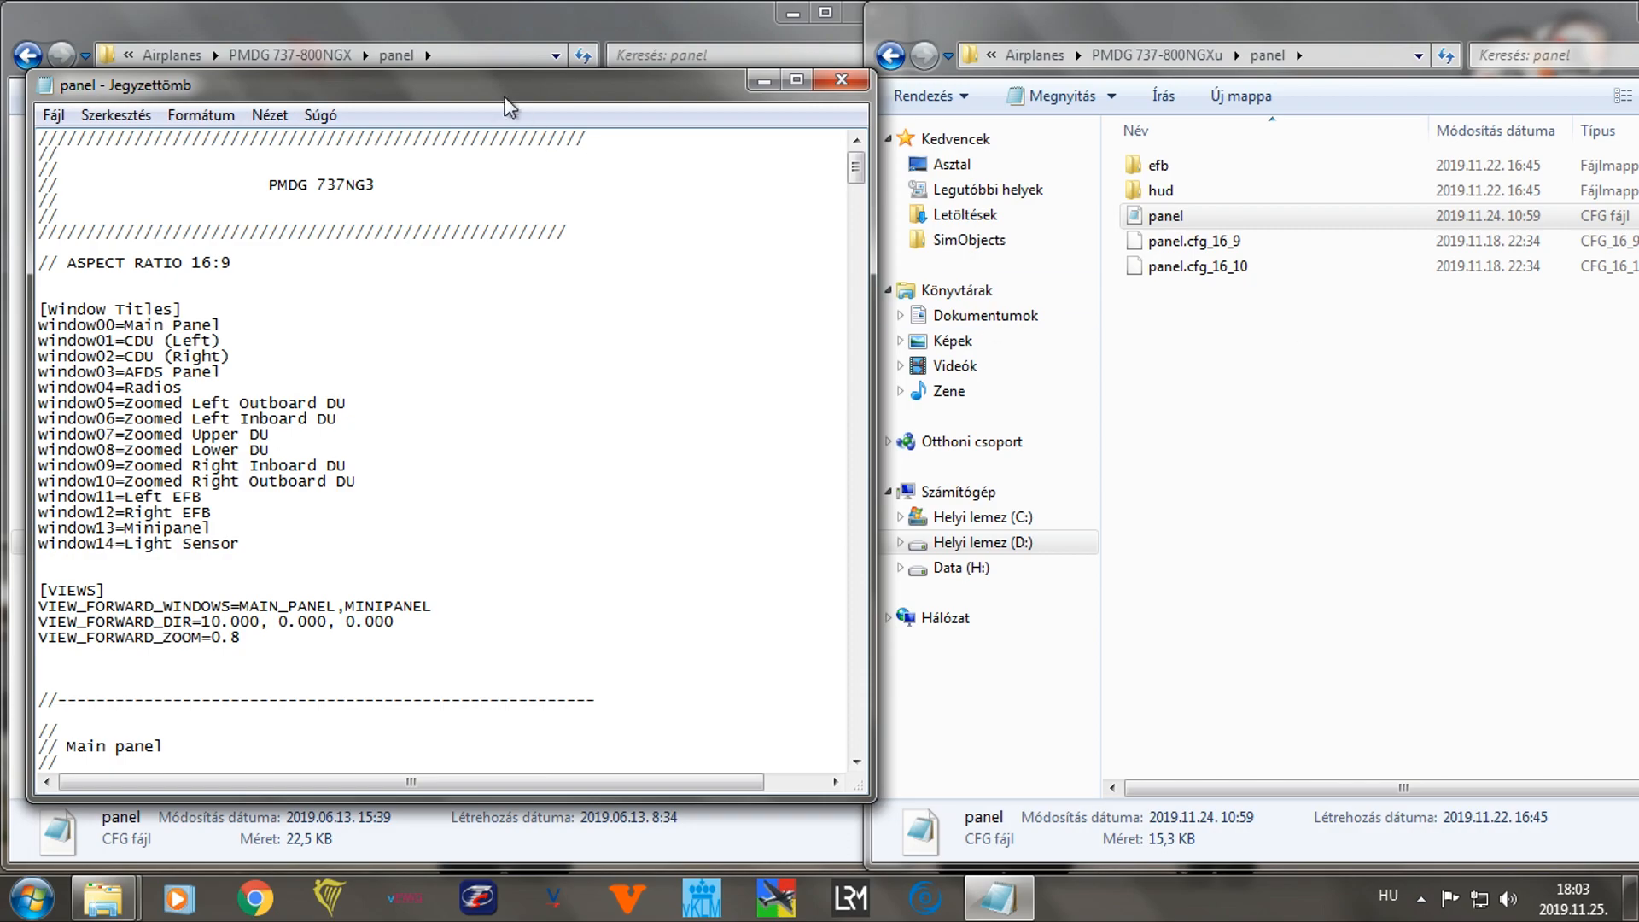
left_click_drag(447, 92, 1293, 96)
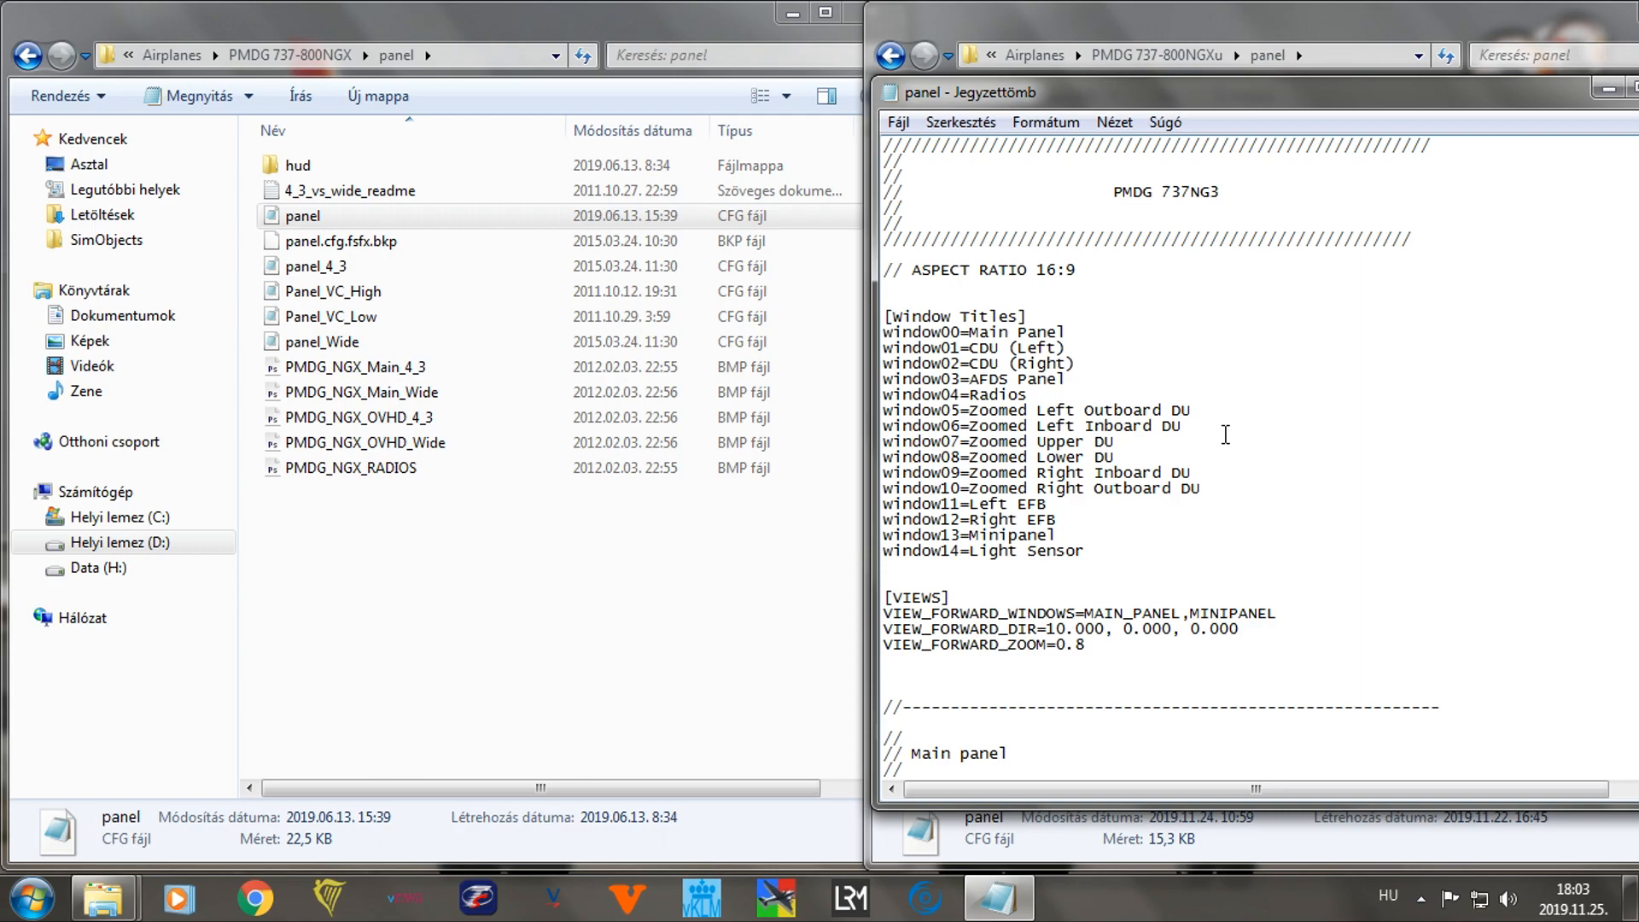
Search the 737-800NGXu panel file for "vcockpi" and examine the gauge entries under [VCockpit01].
key("ctrl+f")
type("vco")
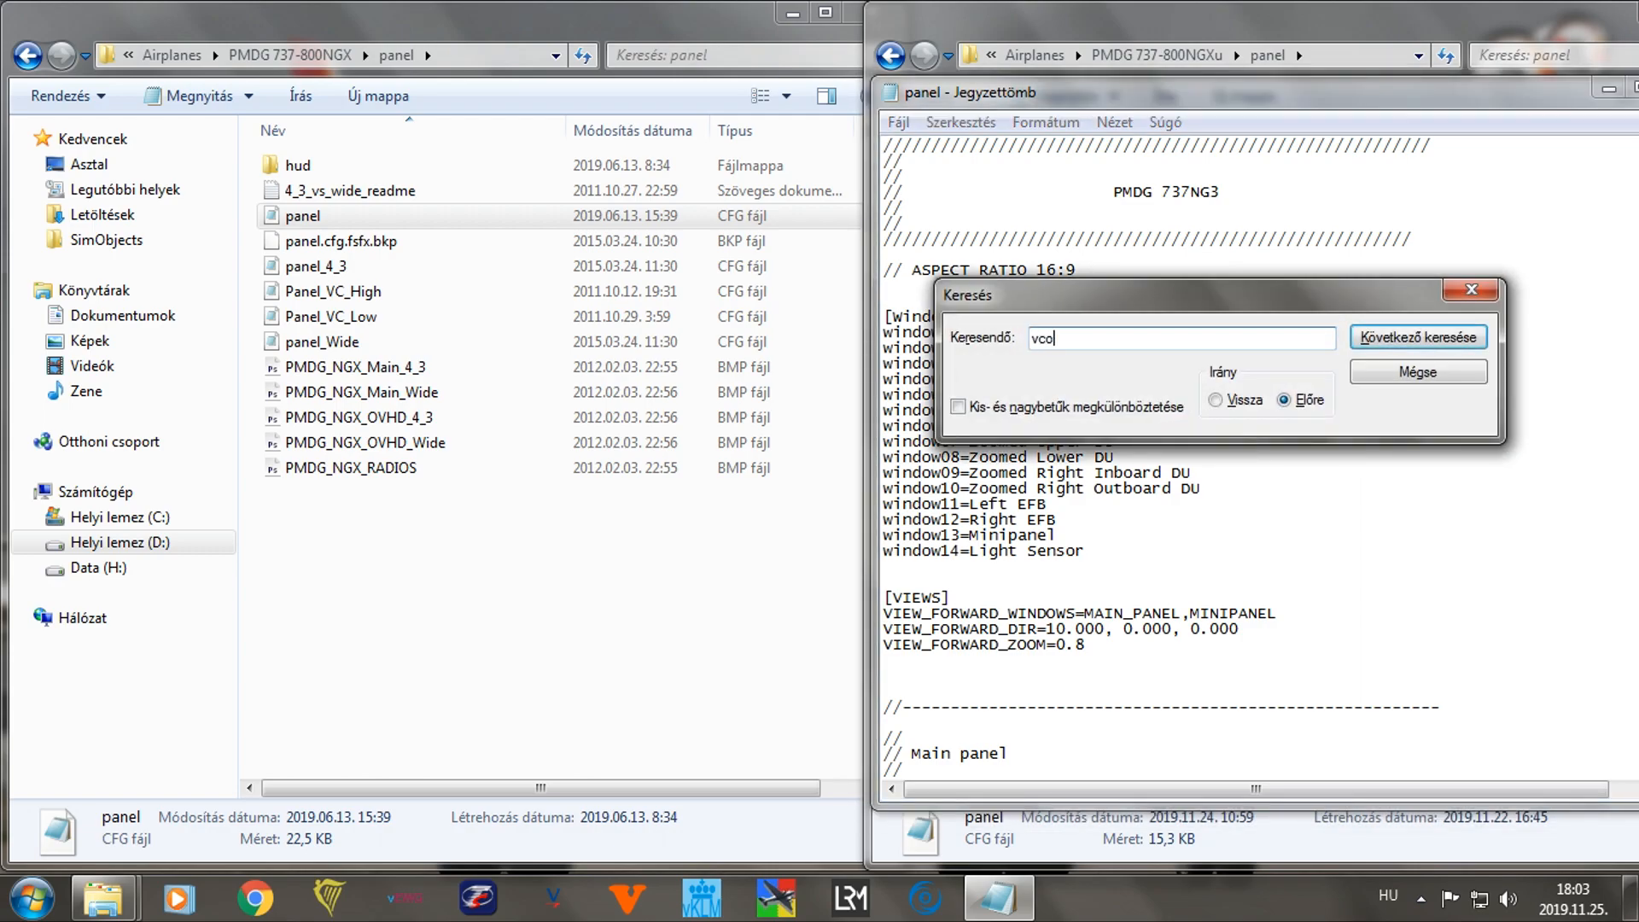
type("ckpi")
key("Return")
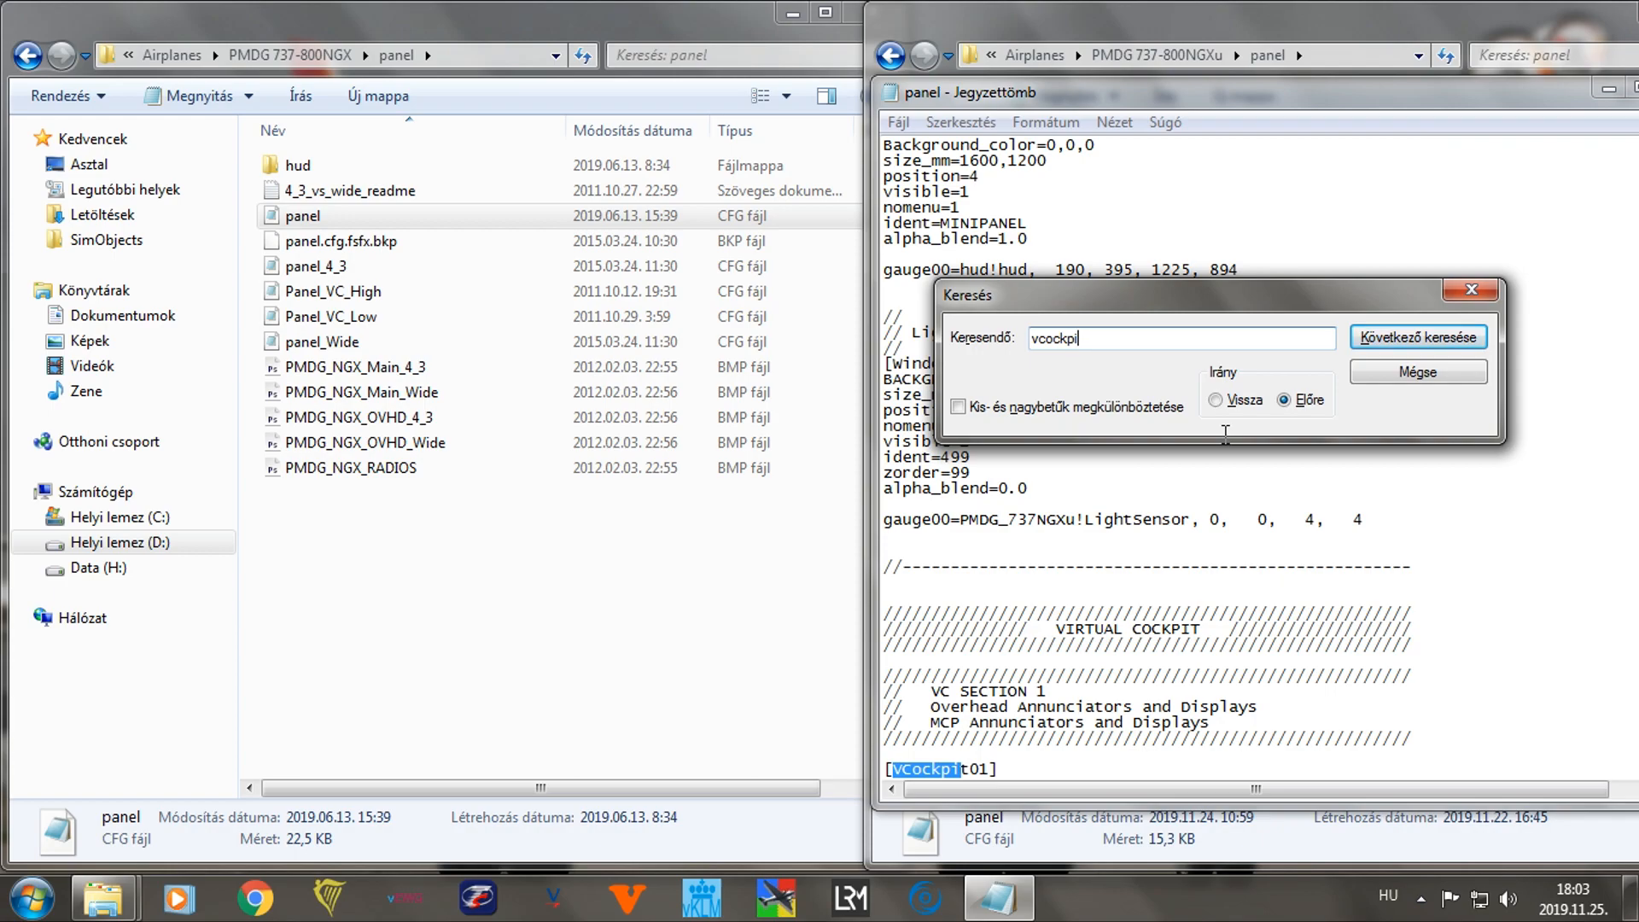
left_click(1472, 290)
scroll(1361, 318, "down", 5)
scroll(1360, 317, "down", 2)
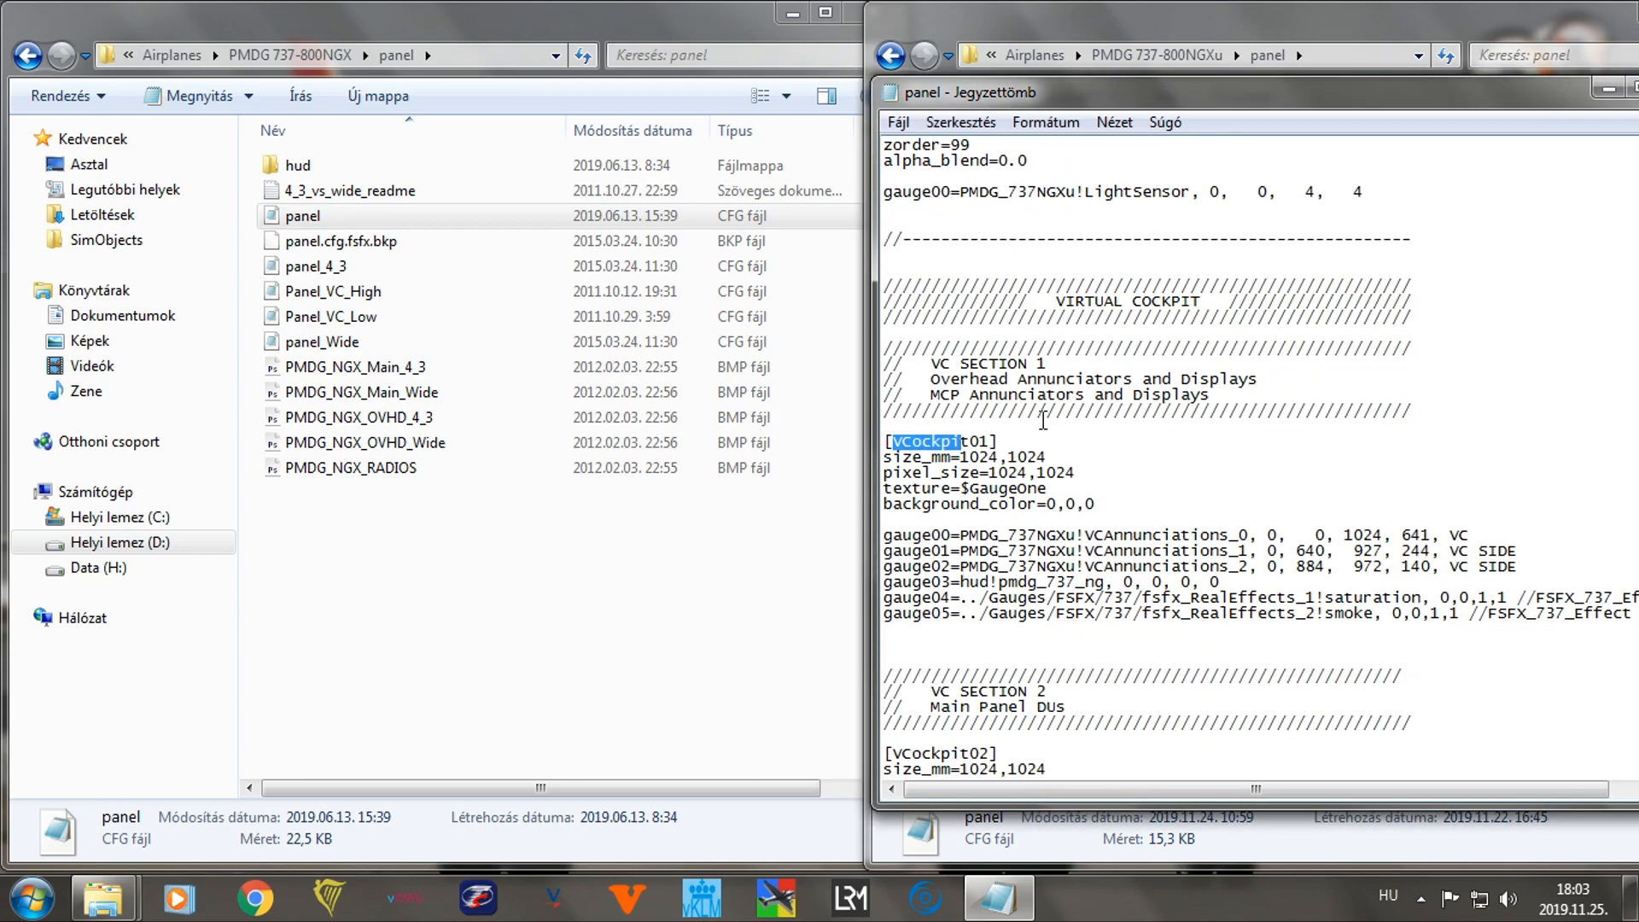
scroll(1101, 517, "down", 1)
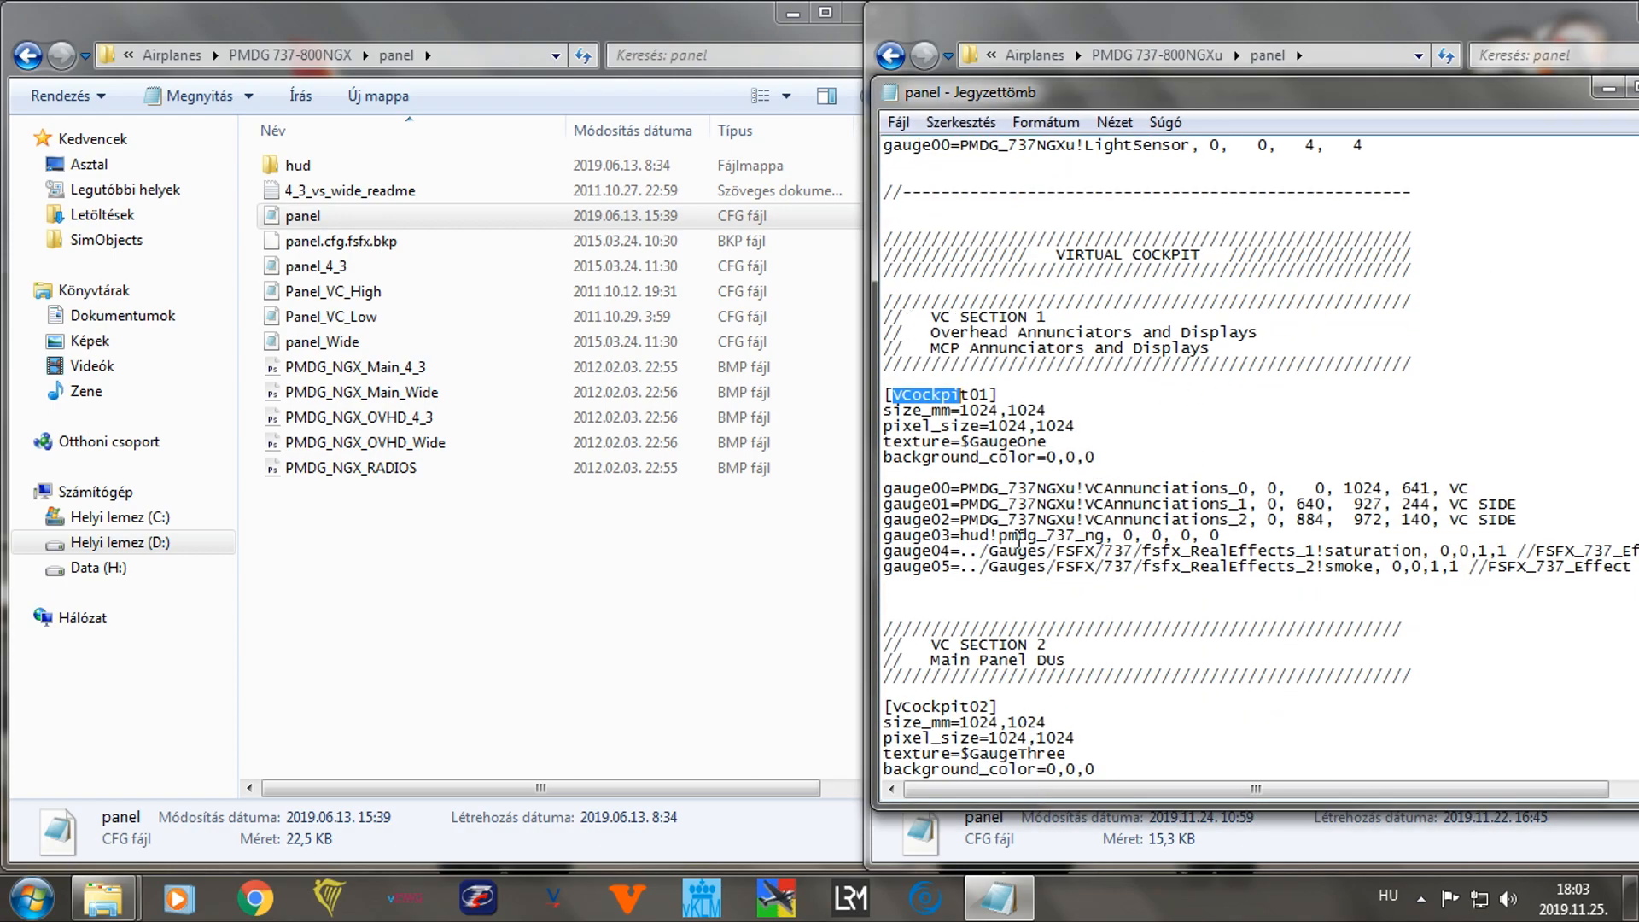
Highlight the gauge00 to gauge03 lines under [VCockpit01] and try adding a line break after the gauge03 line.
left_click(888, 553)
left_click_drag(1227, 531, 883, 489)
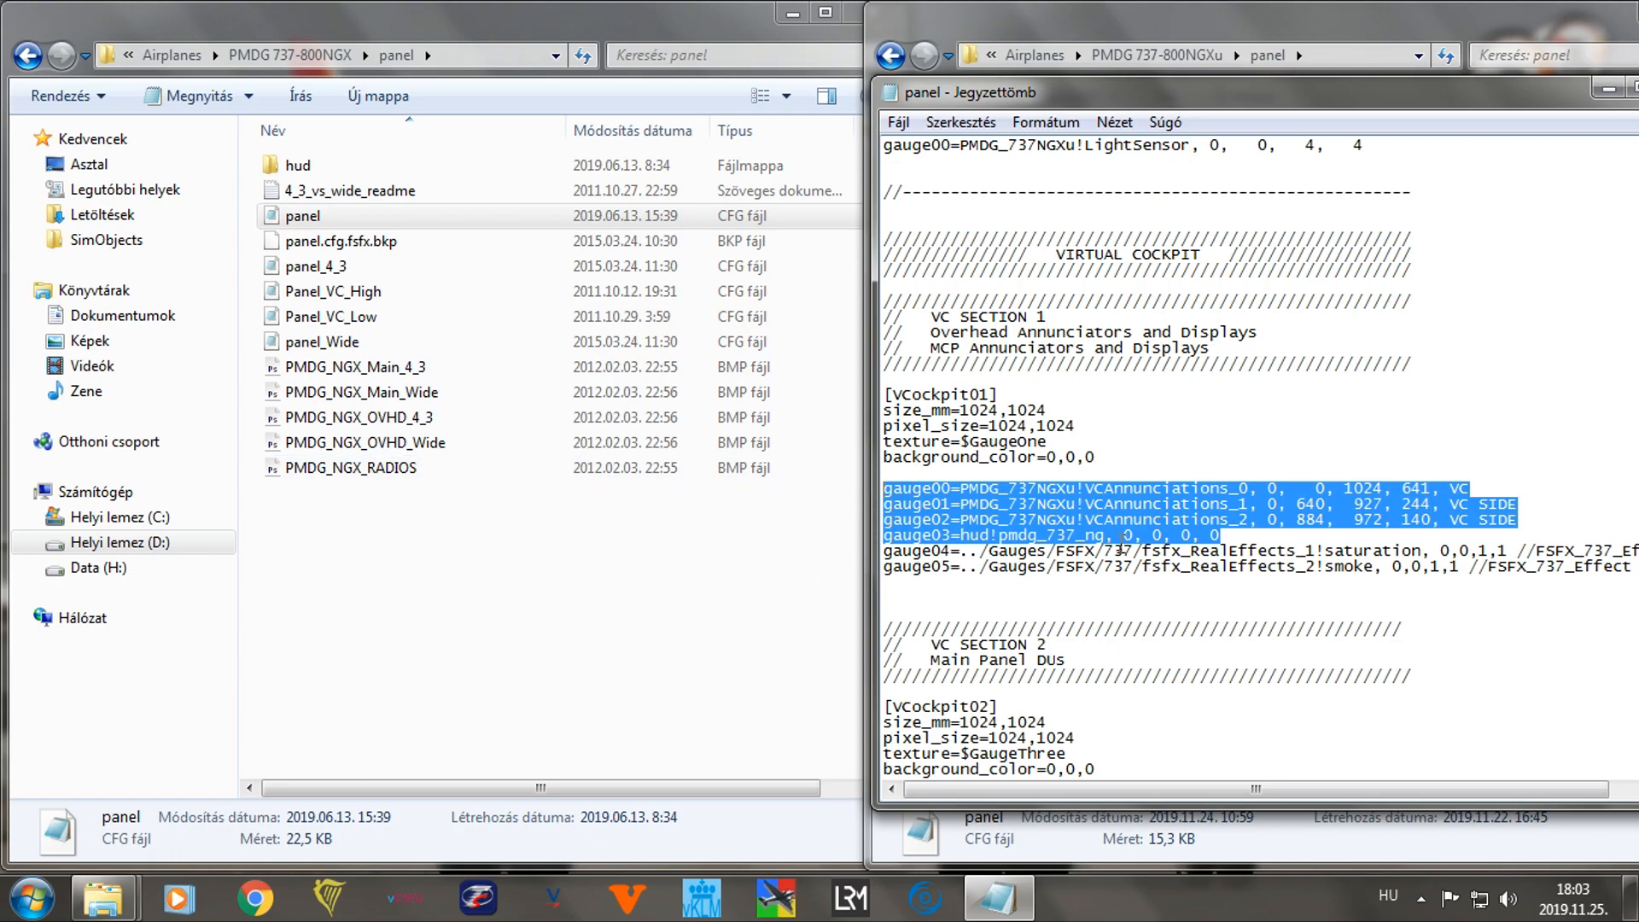
left_click(1231, 538)
key("Return")
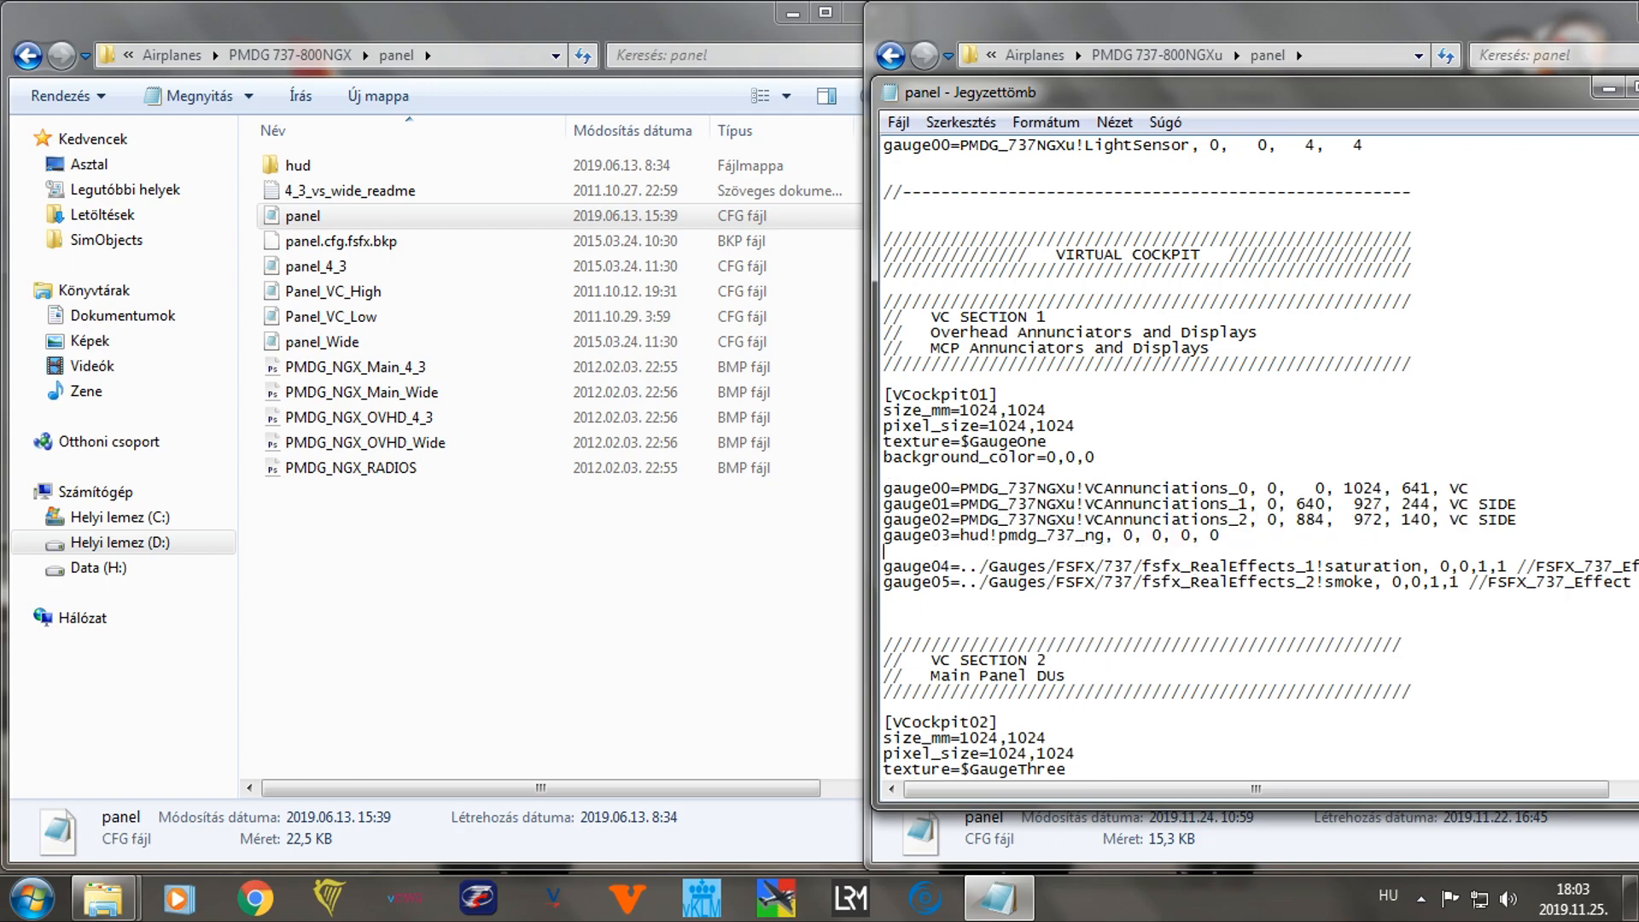
key("BackSpace")
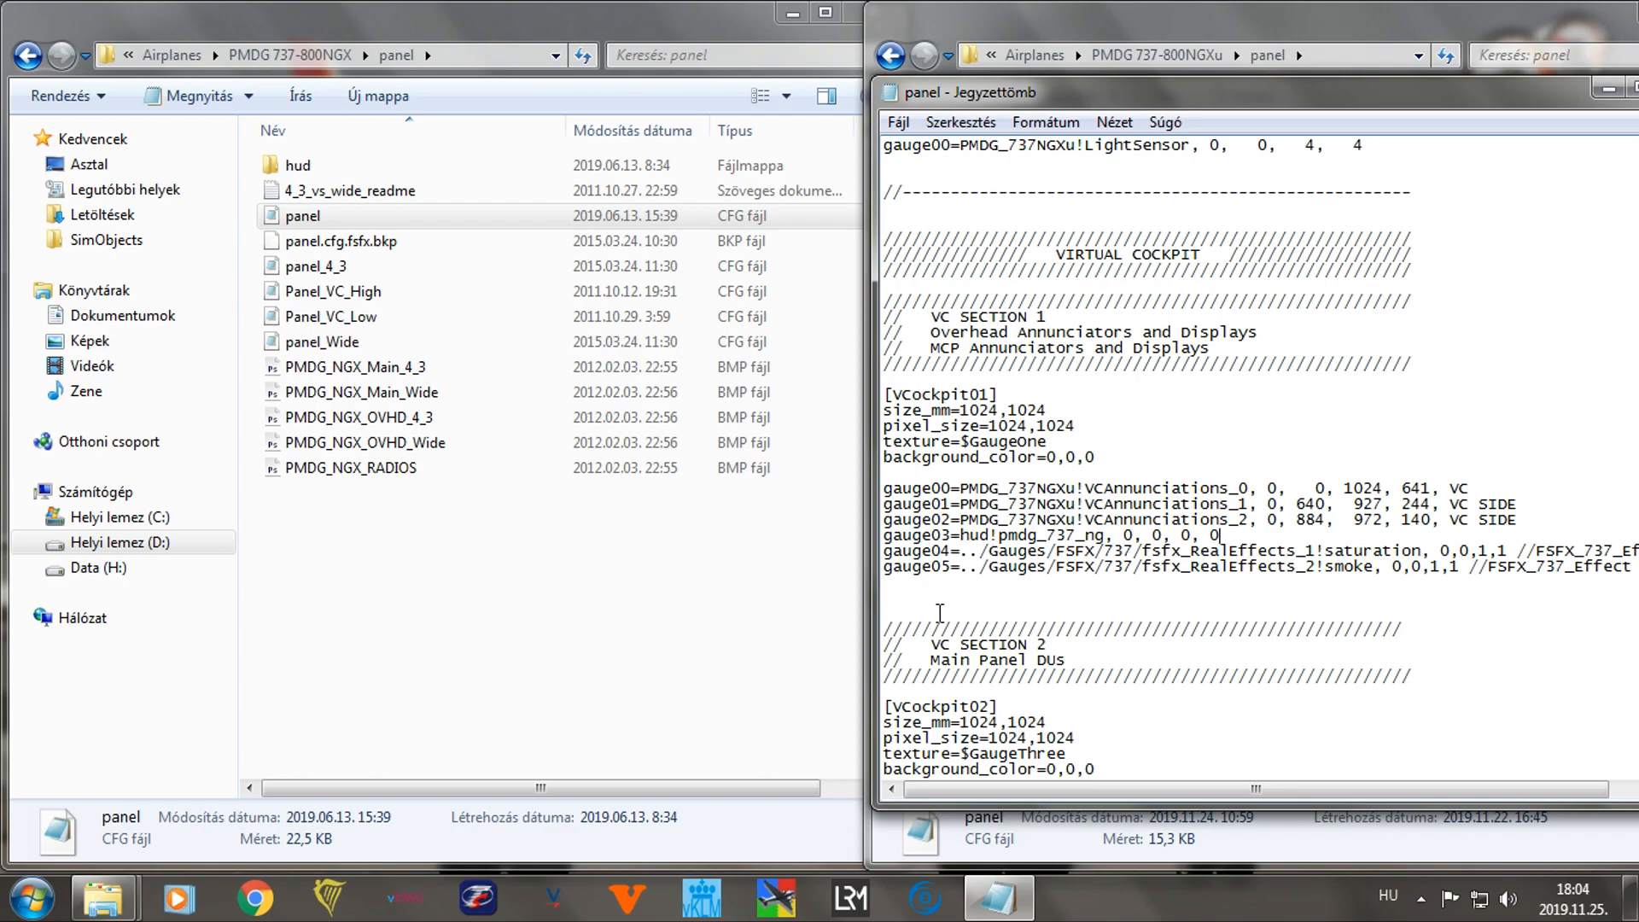
Close the 737-800NGXu panel file without saving the changes.
left_click_drag(1274, 93, 1087, 113)
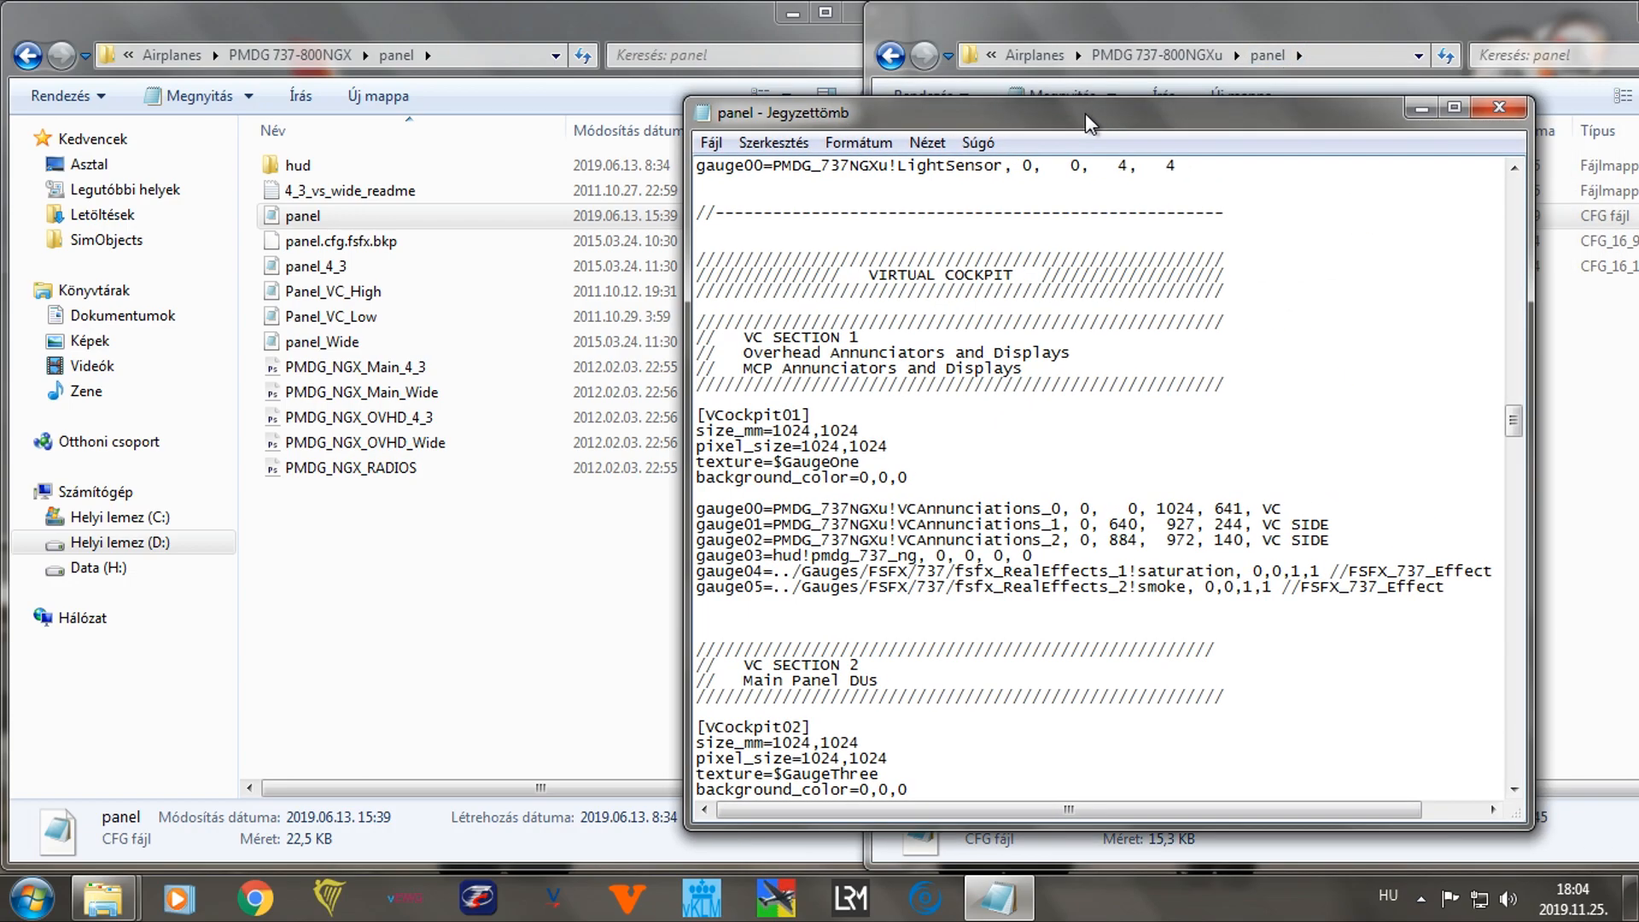
left_click(1499, 107)
left_click(882, 490)
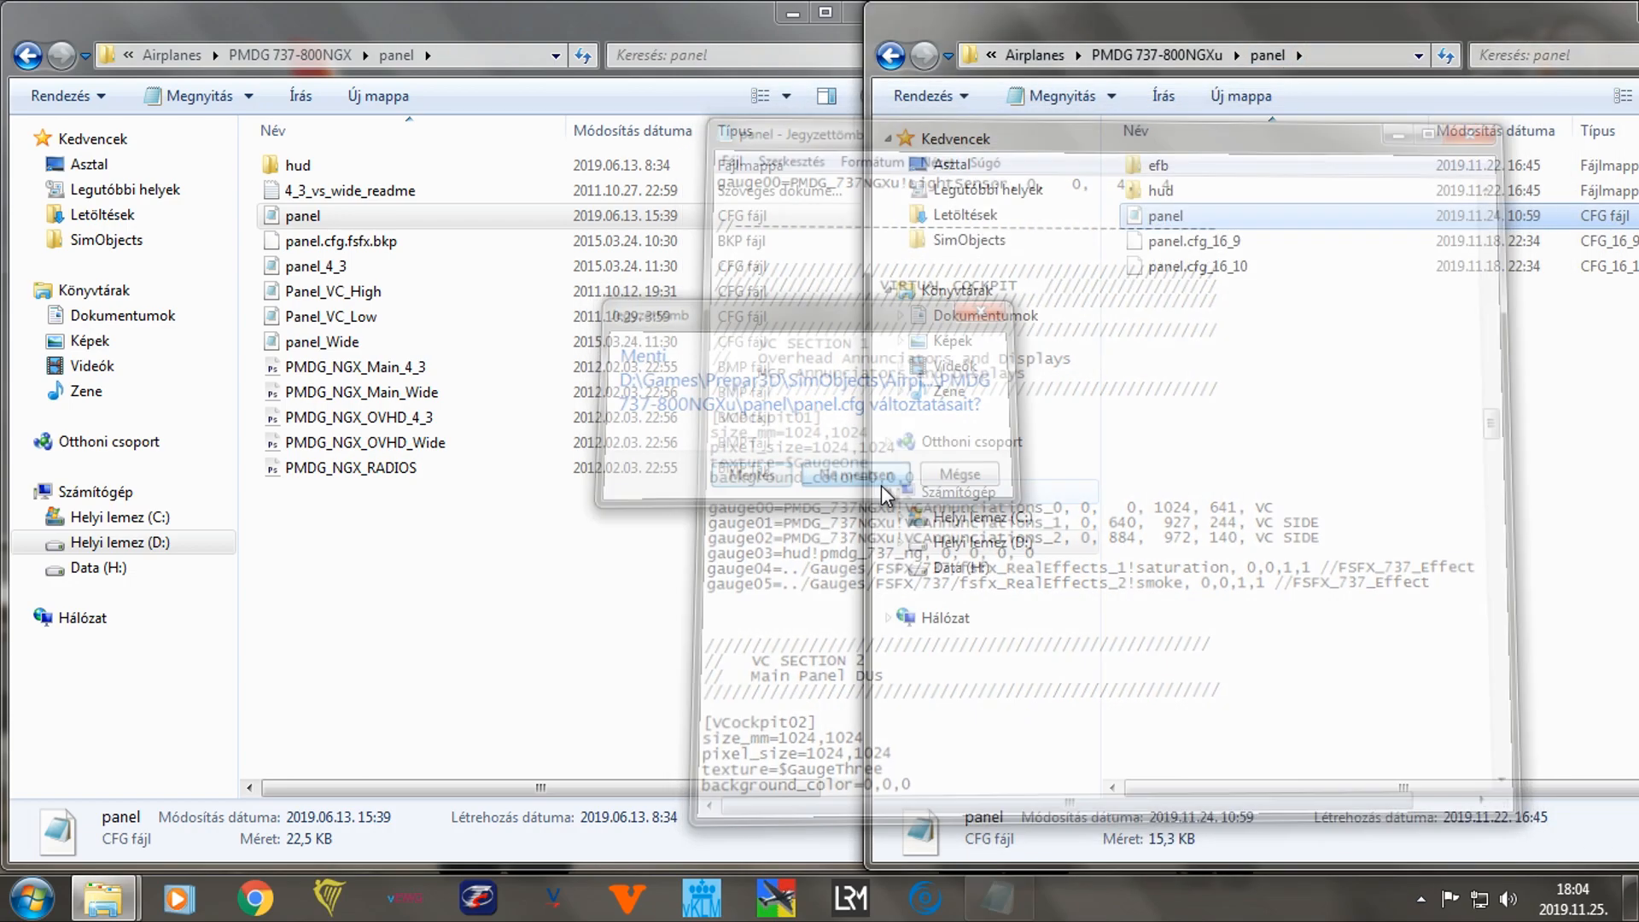
Return both folder windows to the Airplanes folder.
left_click(892, 55)
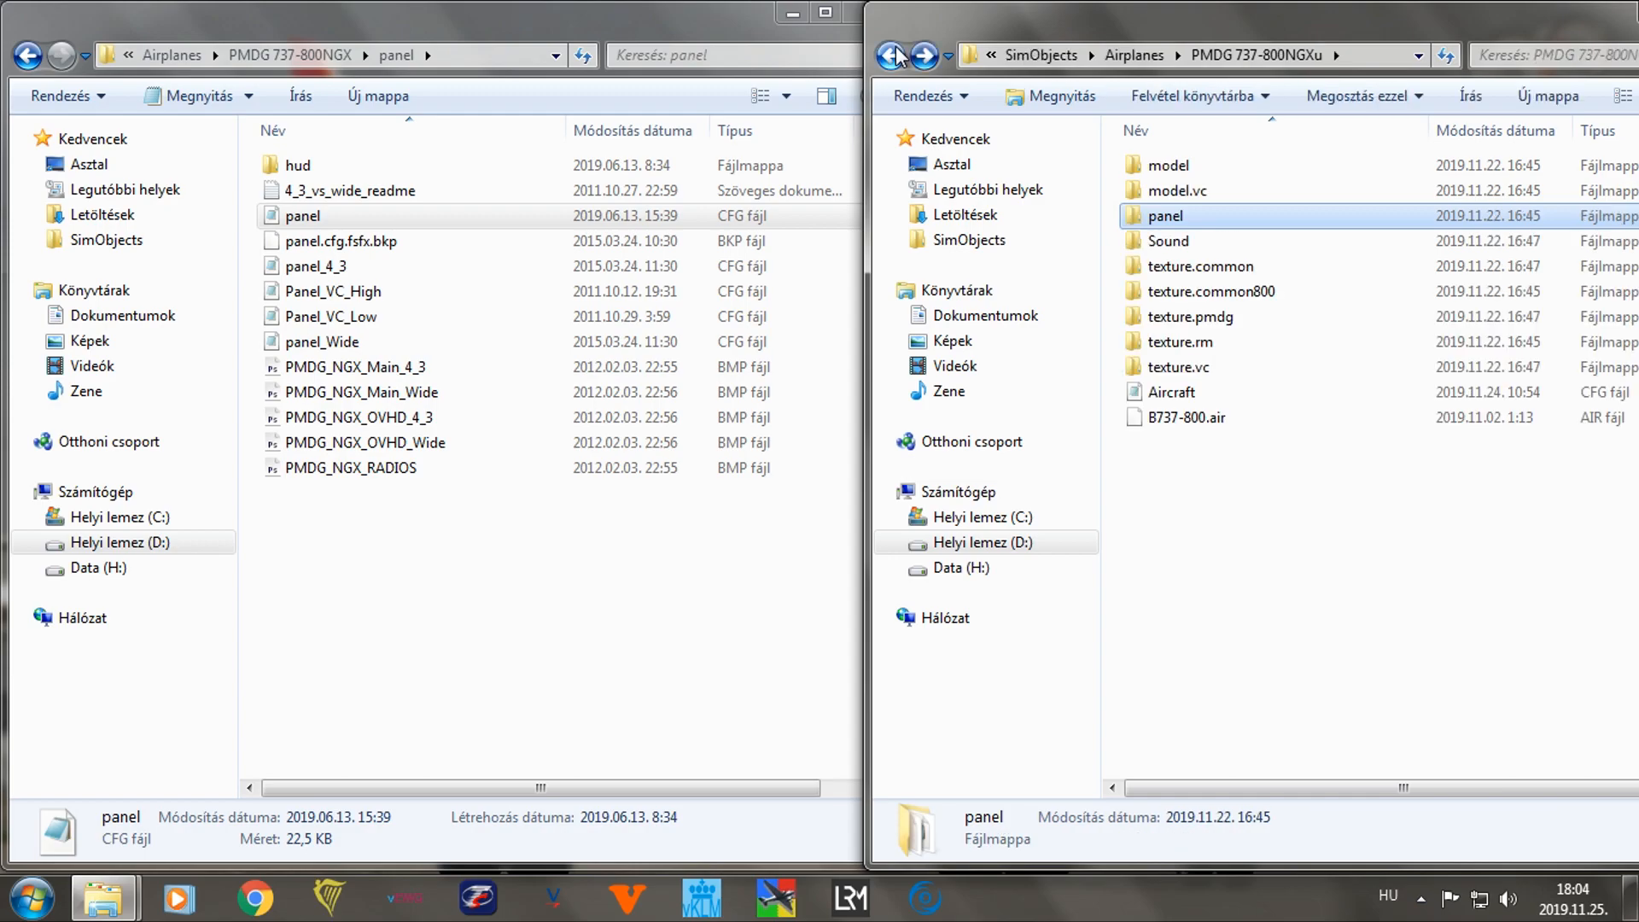
left_click(893, 55)
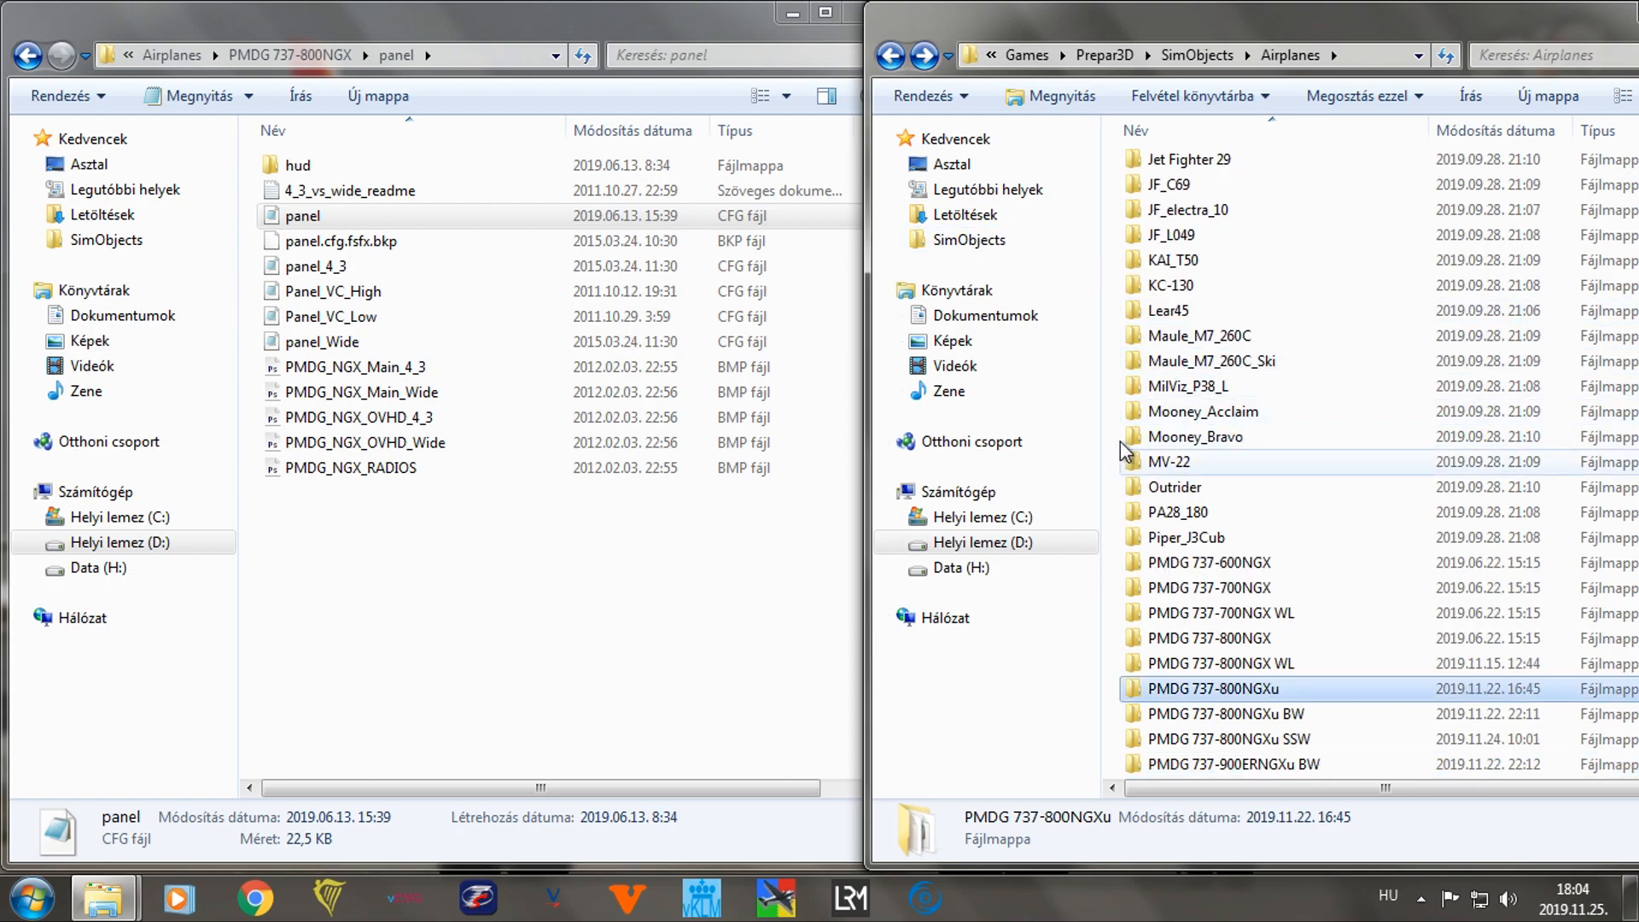
left_click(392, 34)
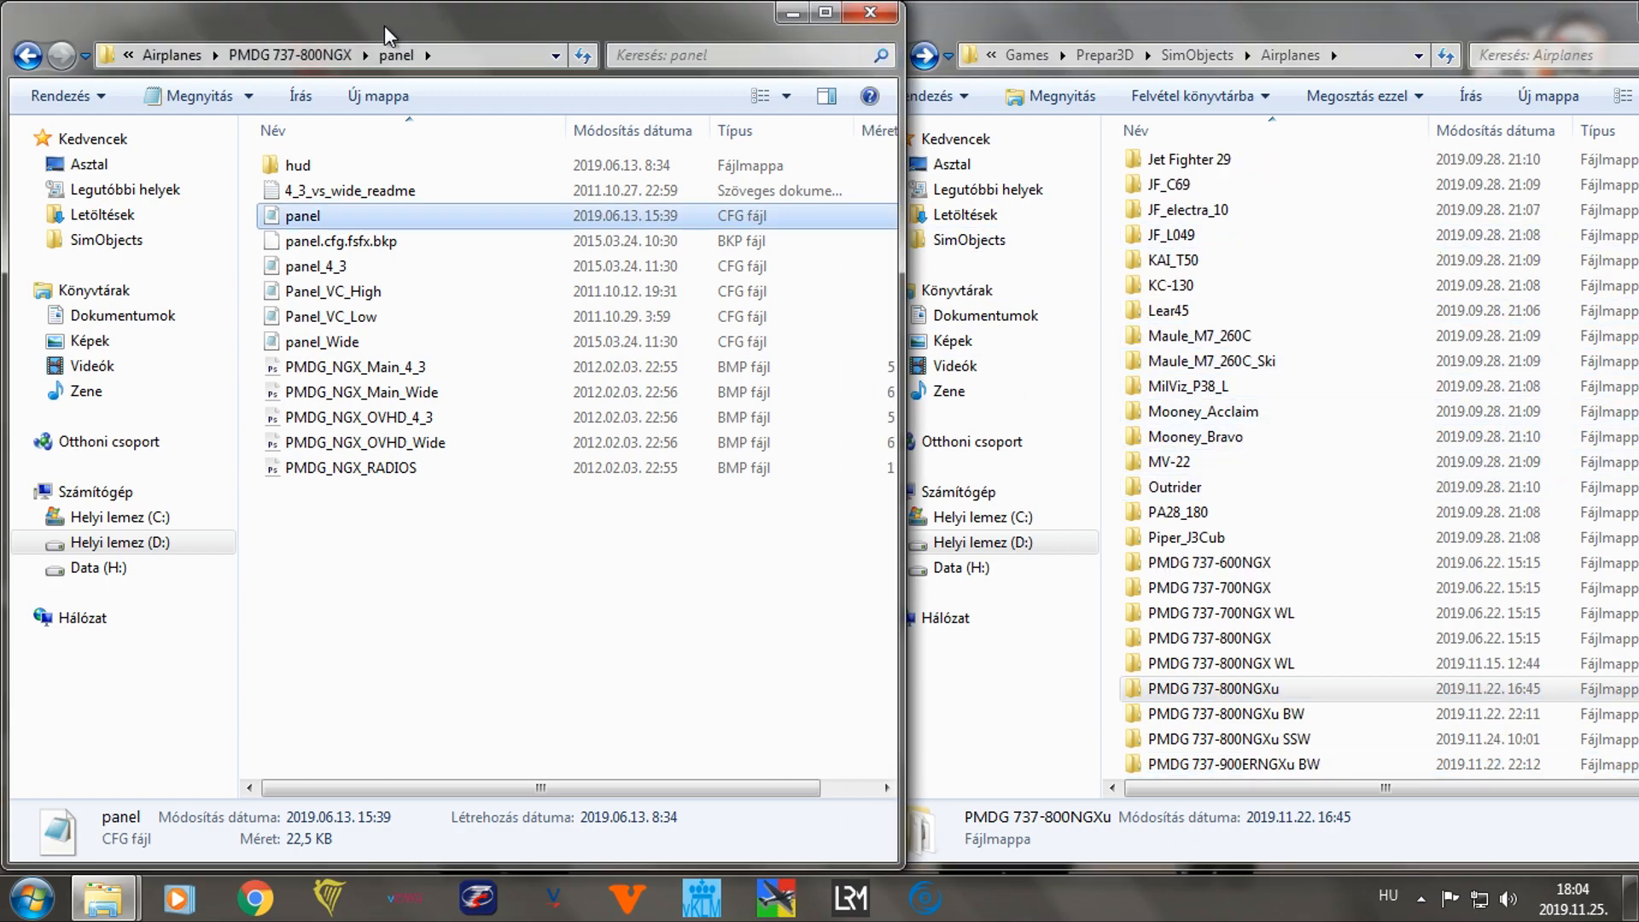
left_click(28, 56)
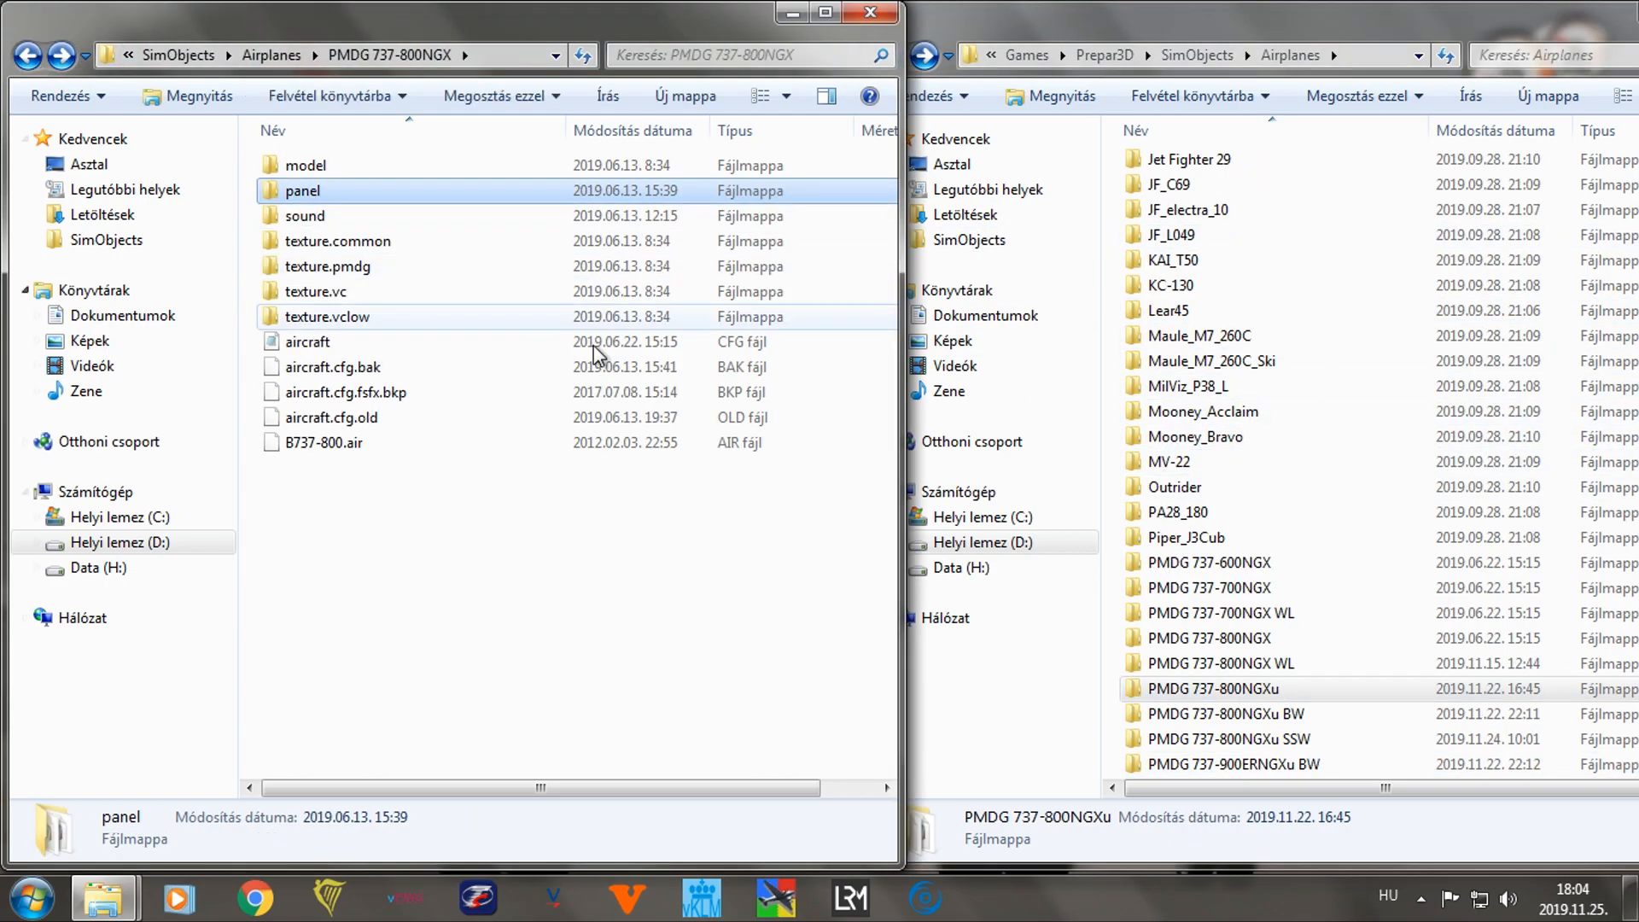
left_click(28, 55)
scroll(1280, 598, "down", 1)
scroll(687, 621, "down", 1)
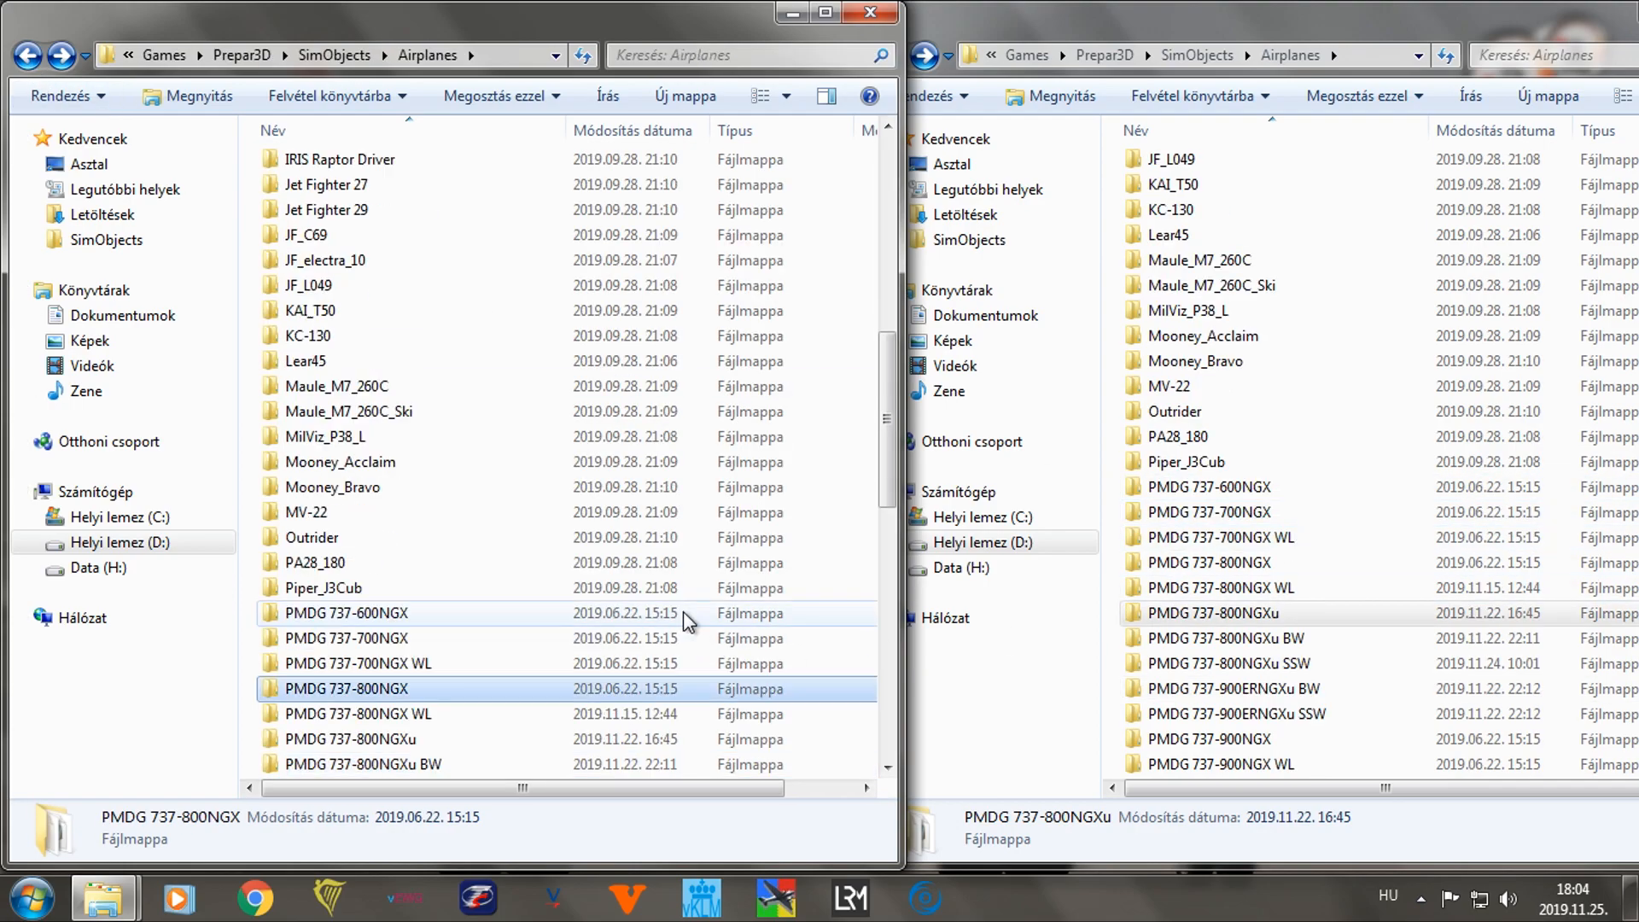
scroll(688, 622, "down", 2)
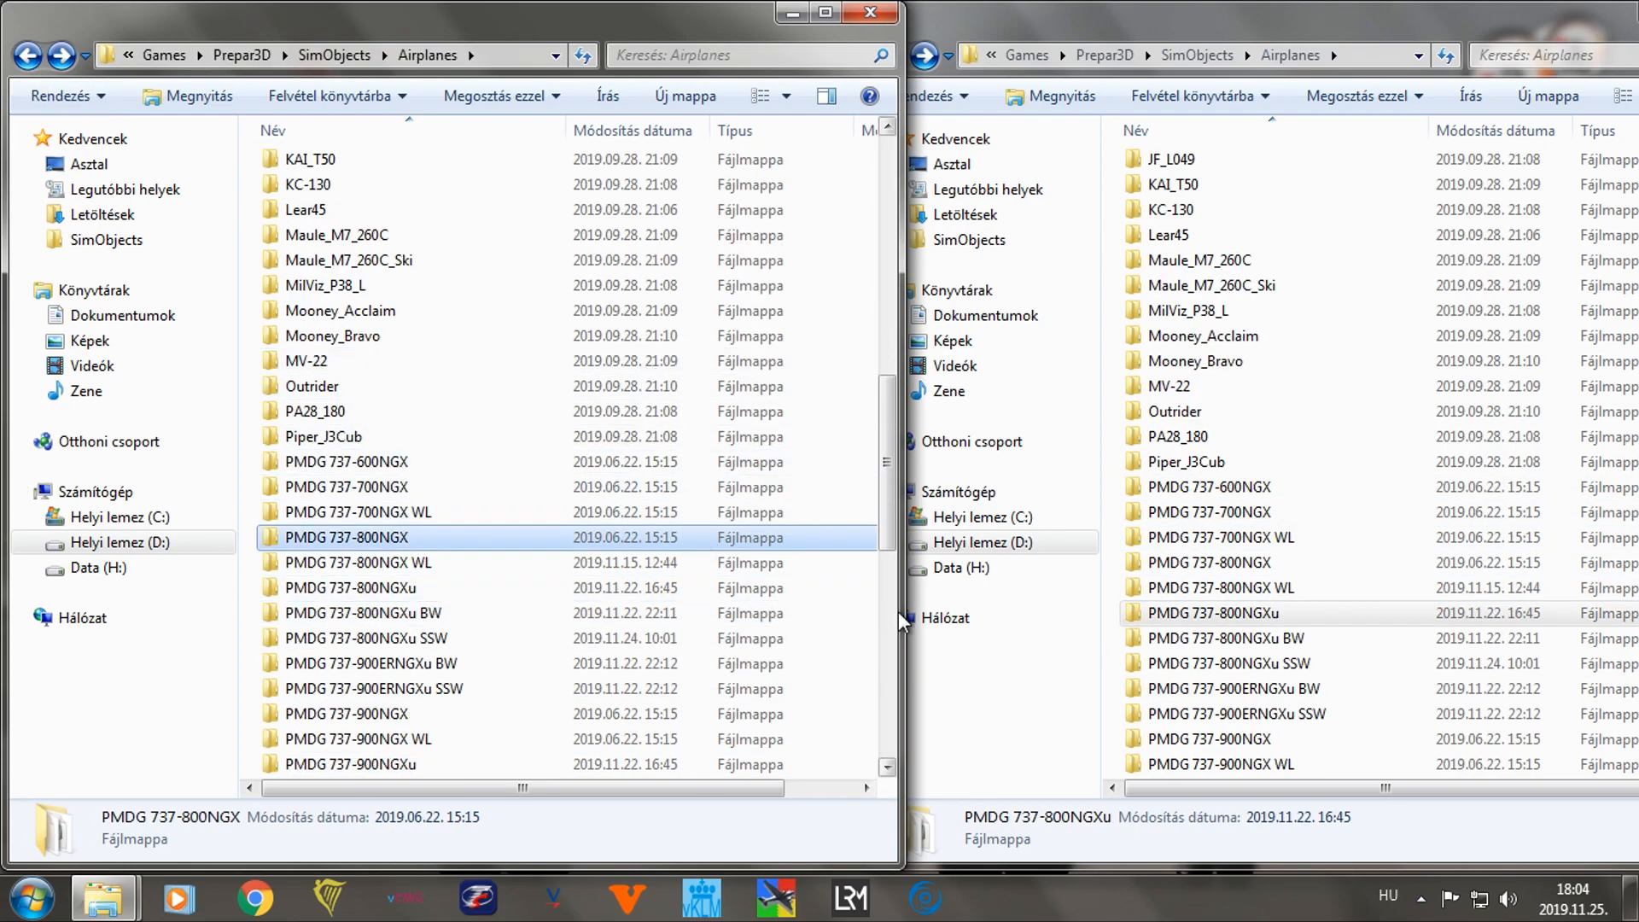
Open the aircraft CFG file from the PMDG 737-800NGX folder and search it for "smokesys".
double_click(437, 538)
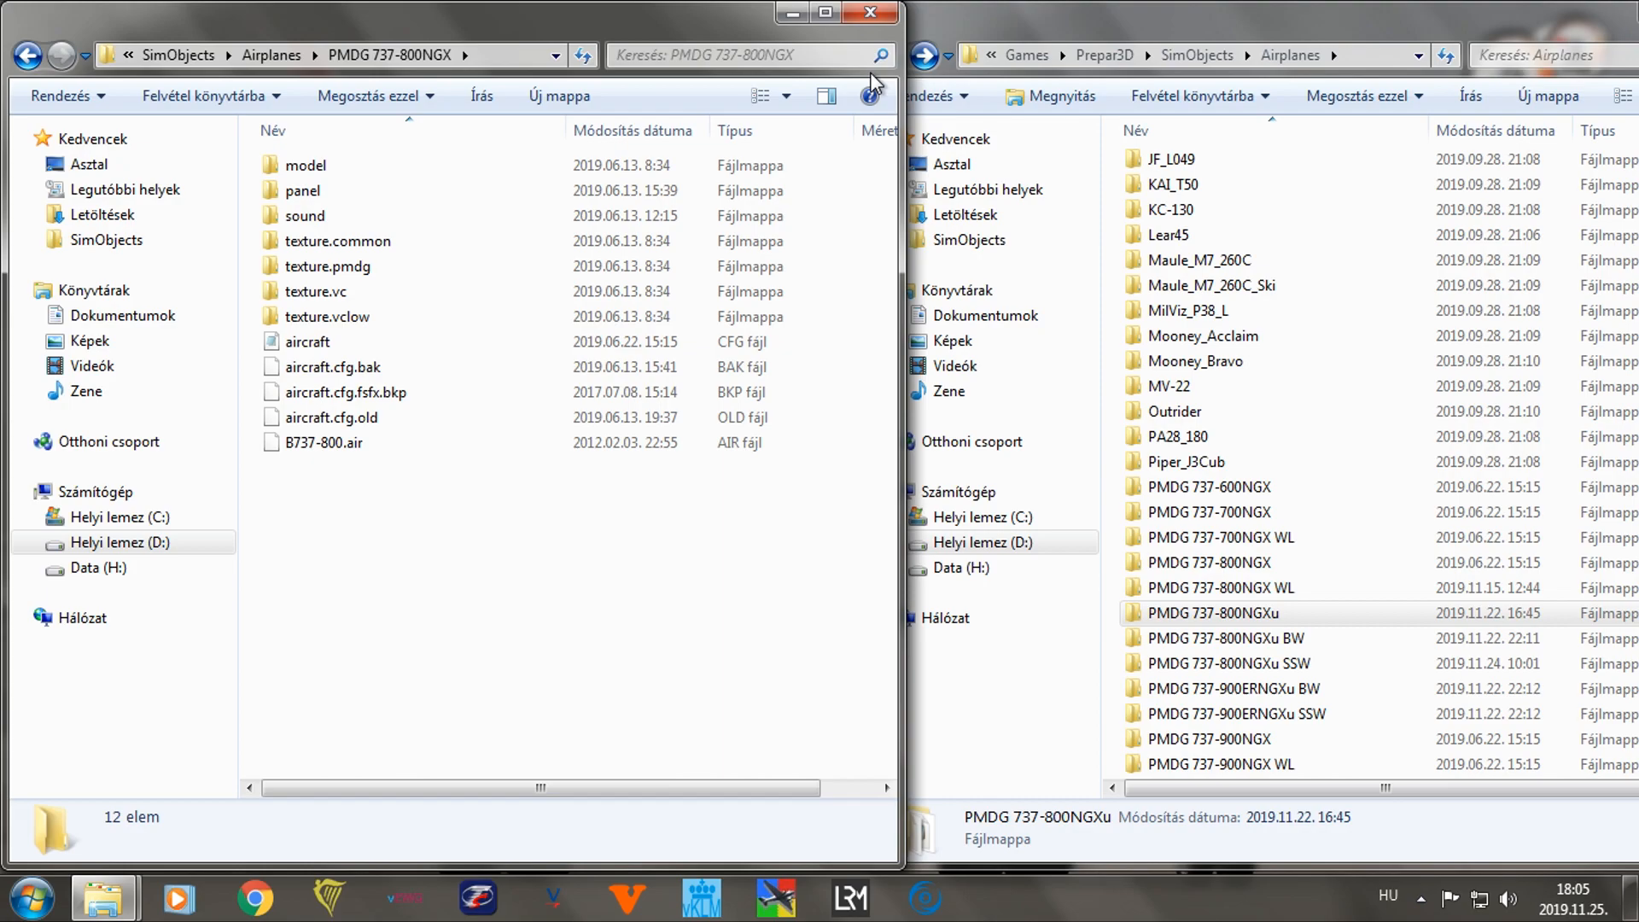
double_click(325, 343)
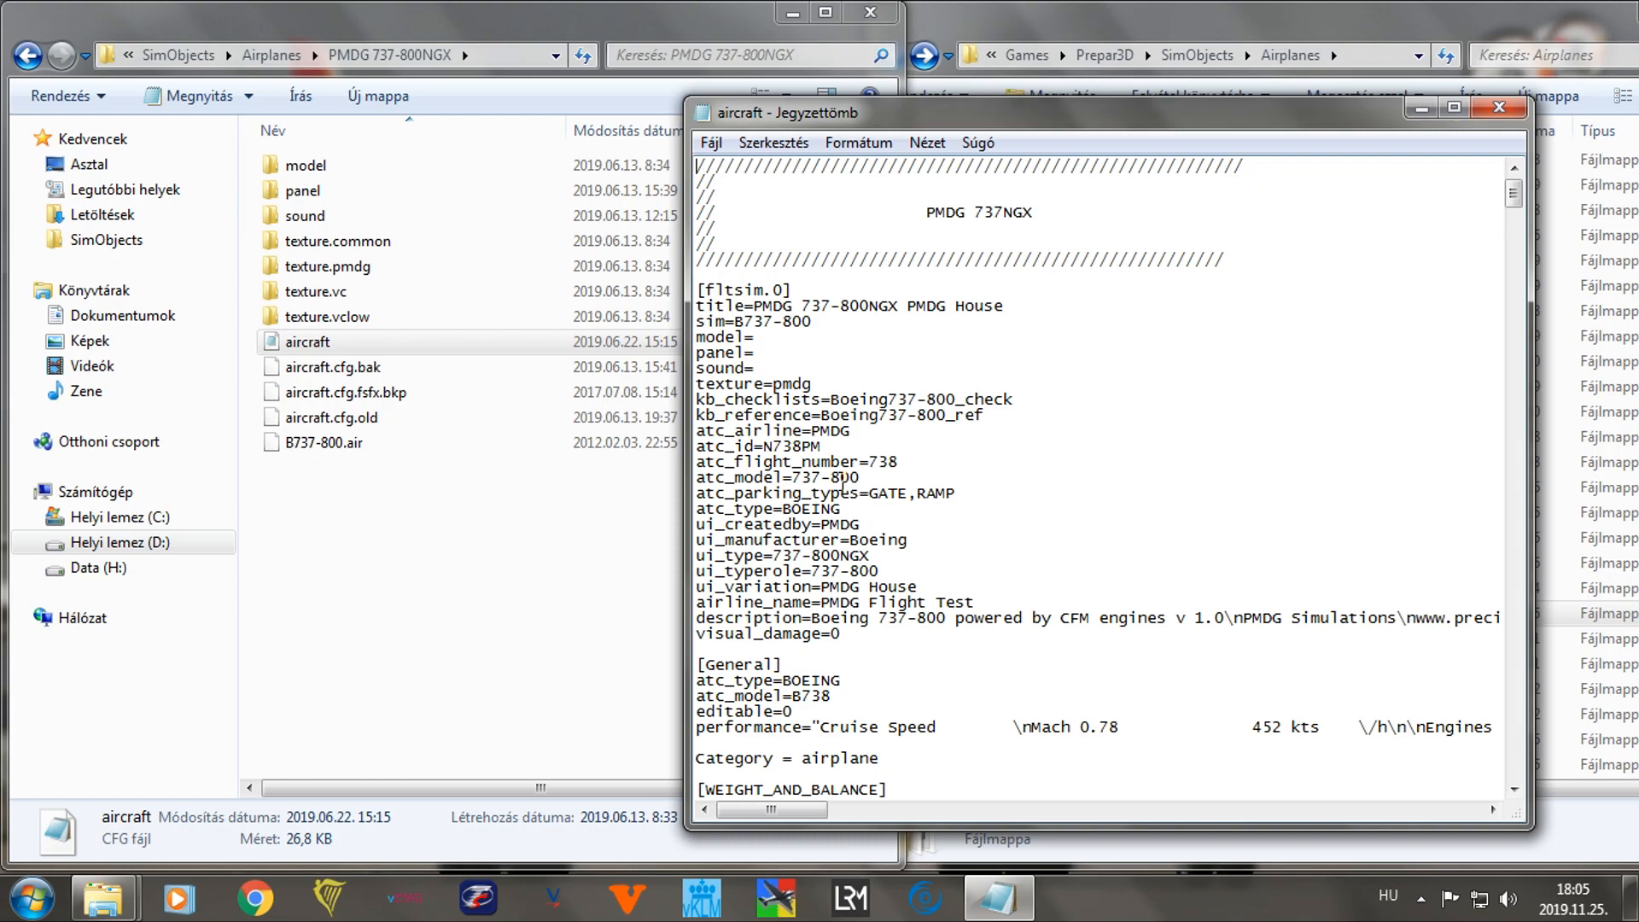
key("ctrl+f")
type("smokesys")
key("Return")
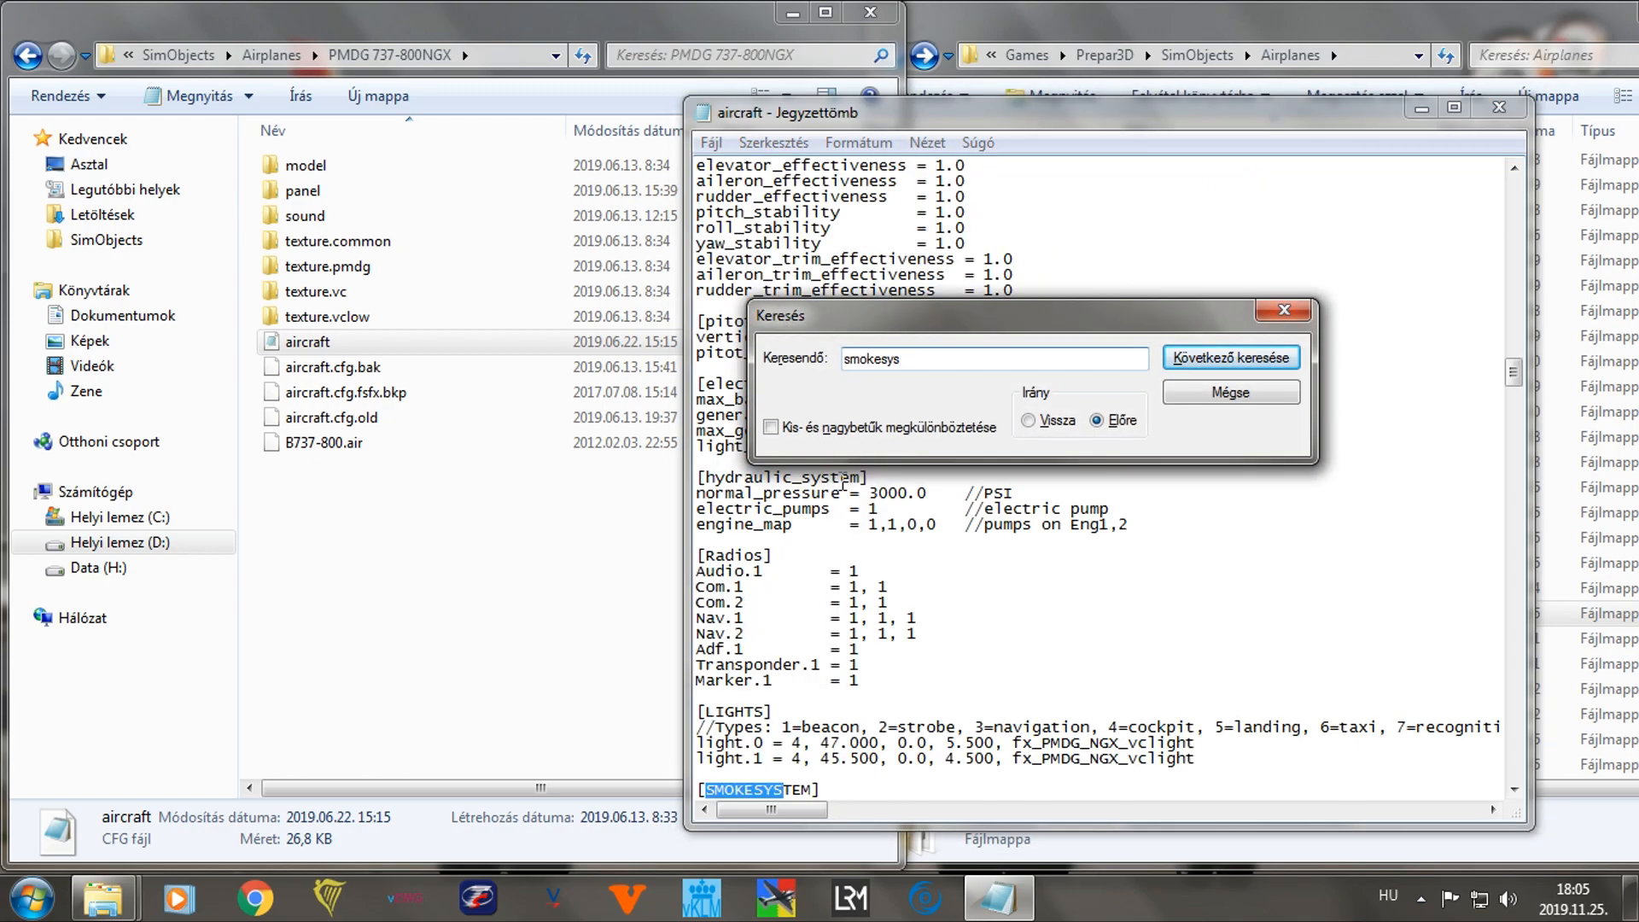
left_click(1284, 310)
Highlight the FSFX smoke lines under [SMOKESYSTEM] through smoke.98, and close the 737-800NGX aircraft file.
scroll(893, 616, "down", 6)
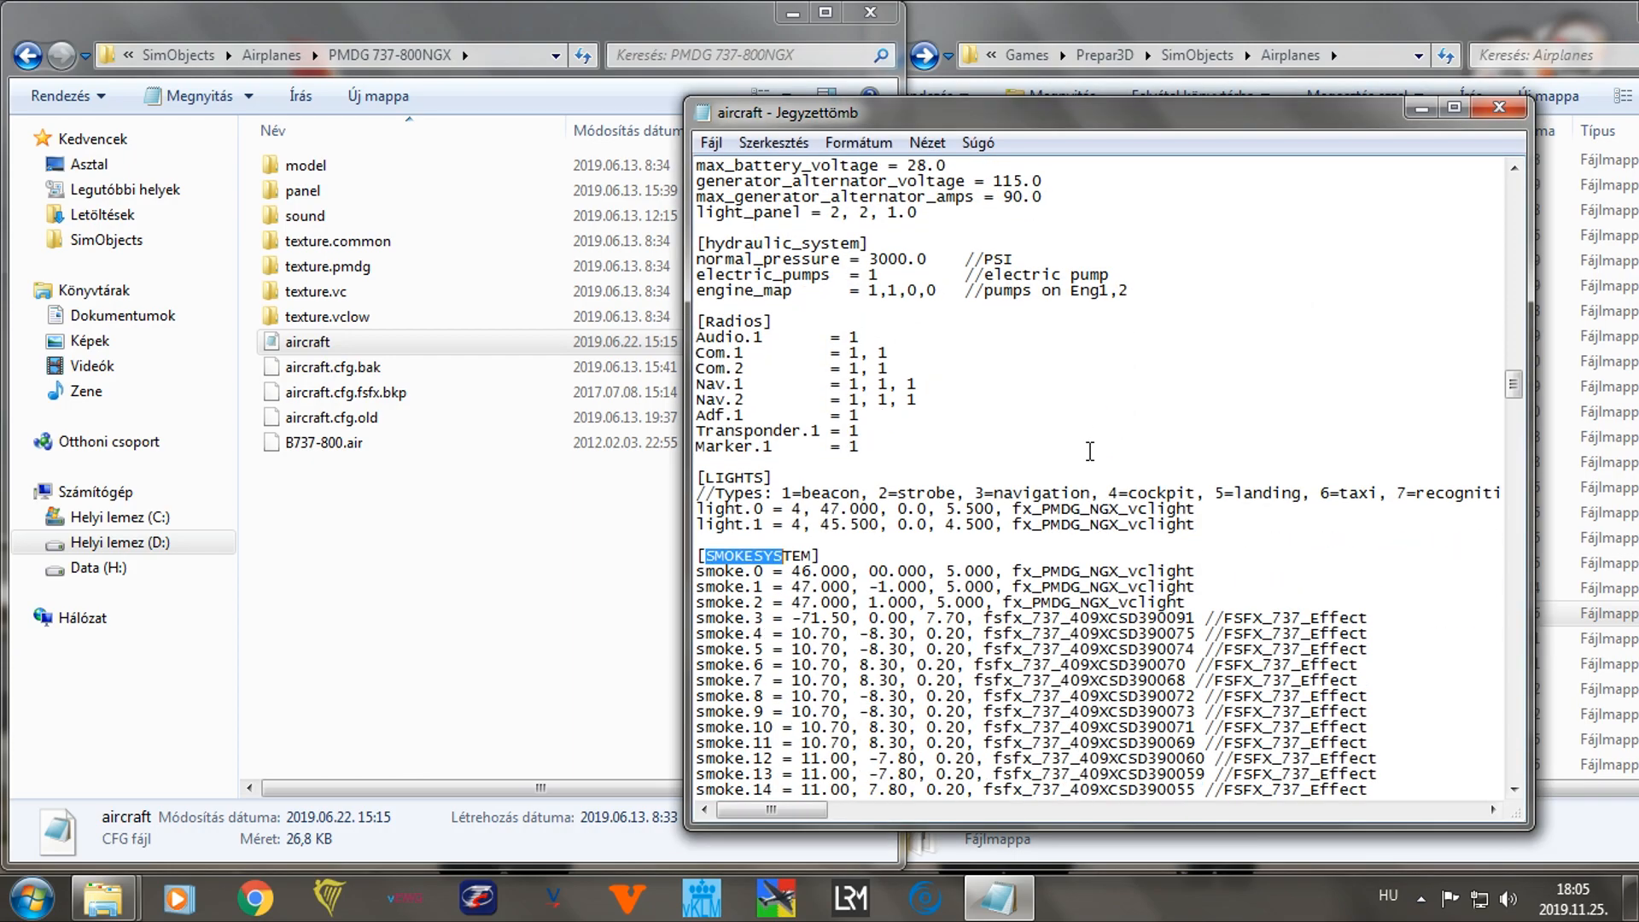
scroll(893, 617, "down", 3)
left_click_drag(1045, 115, 393, 74)
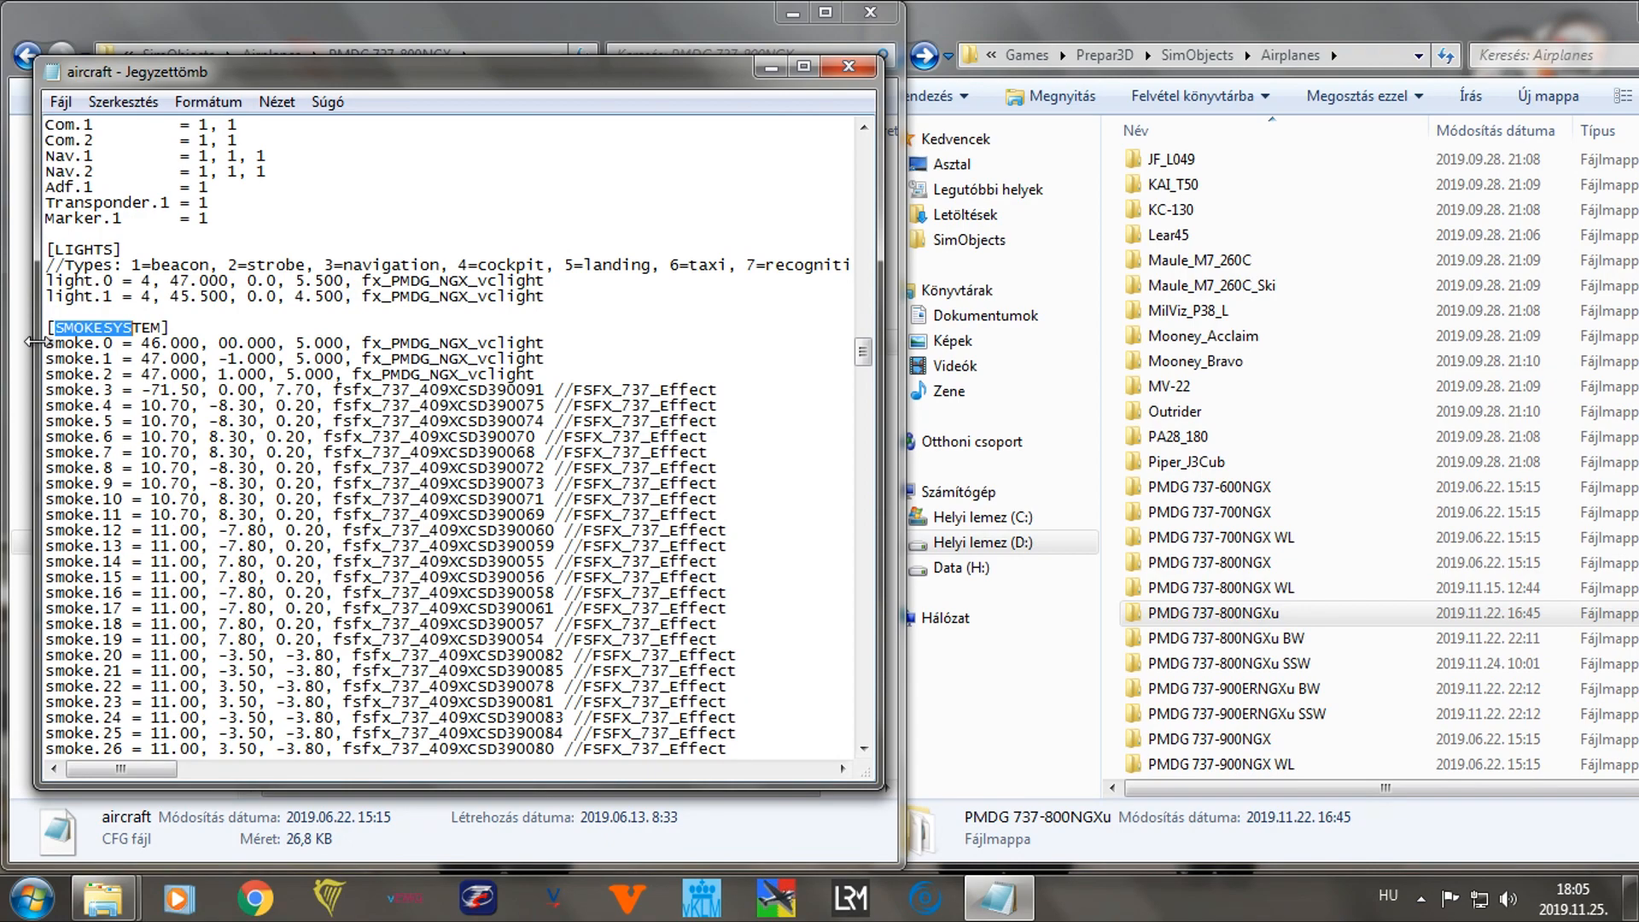
scroll(240, 480, "down", 4)
scroll(240, 480, "down", 18)
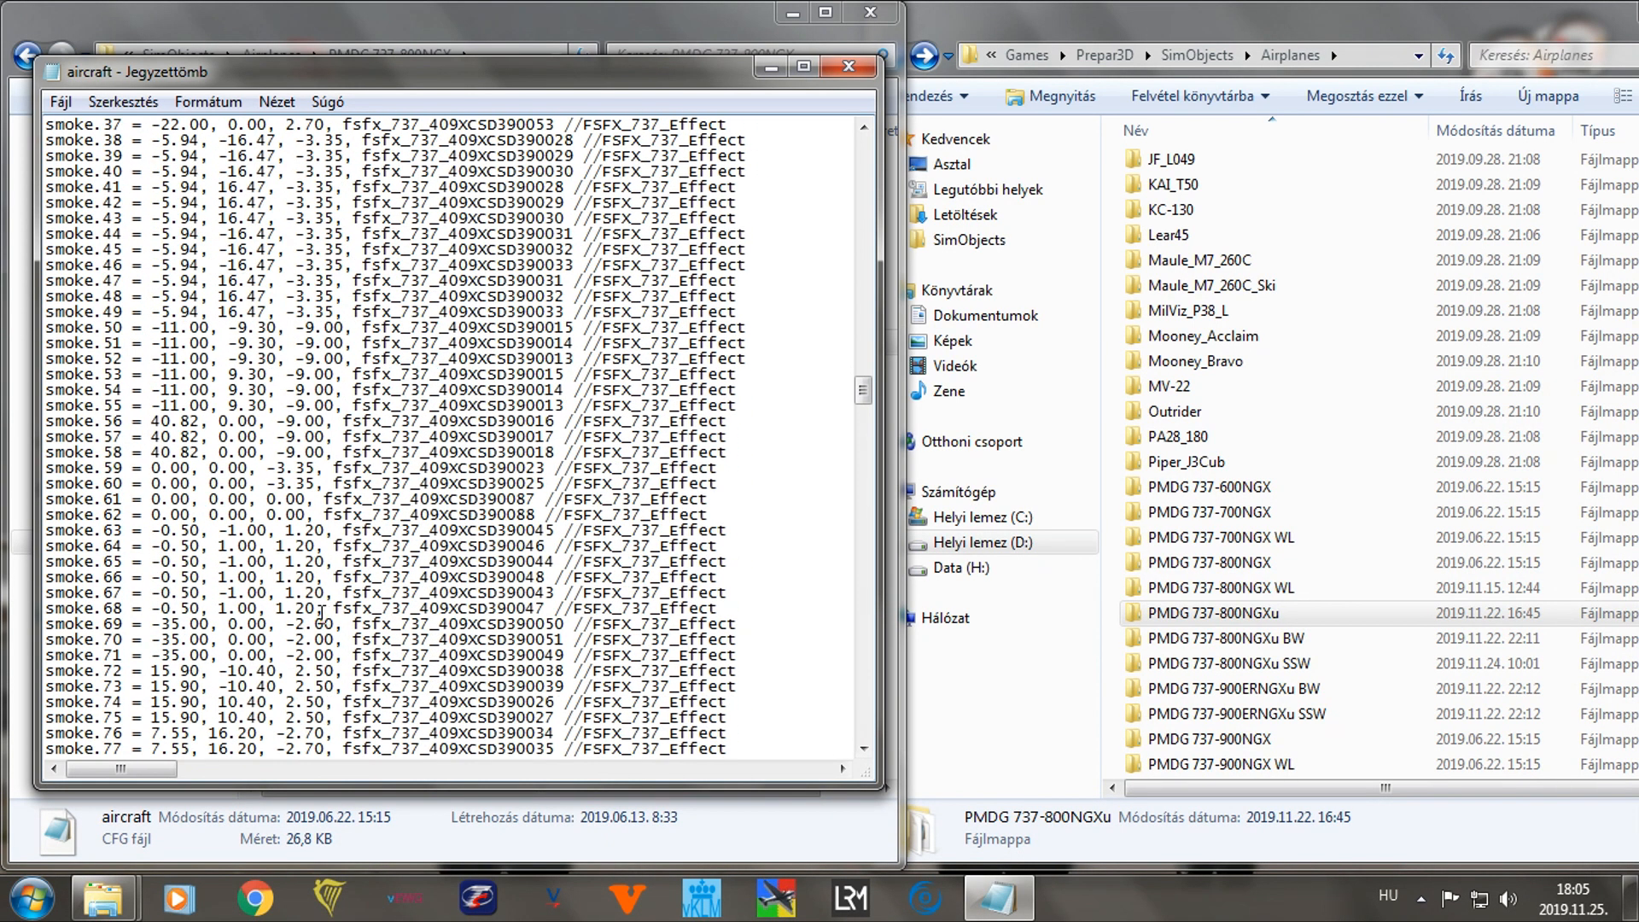
scroll(231, 598, "down", 4)
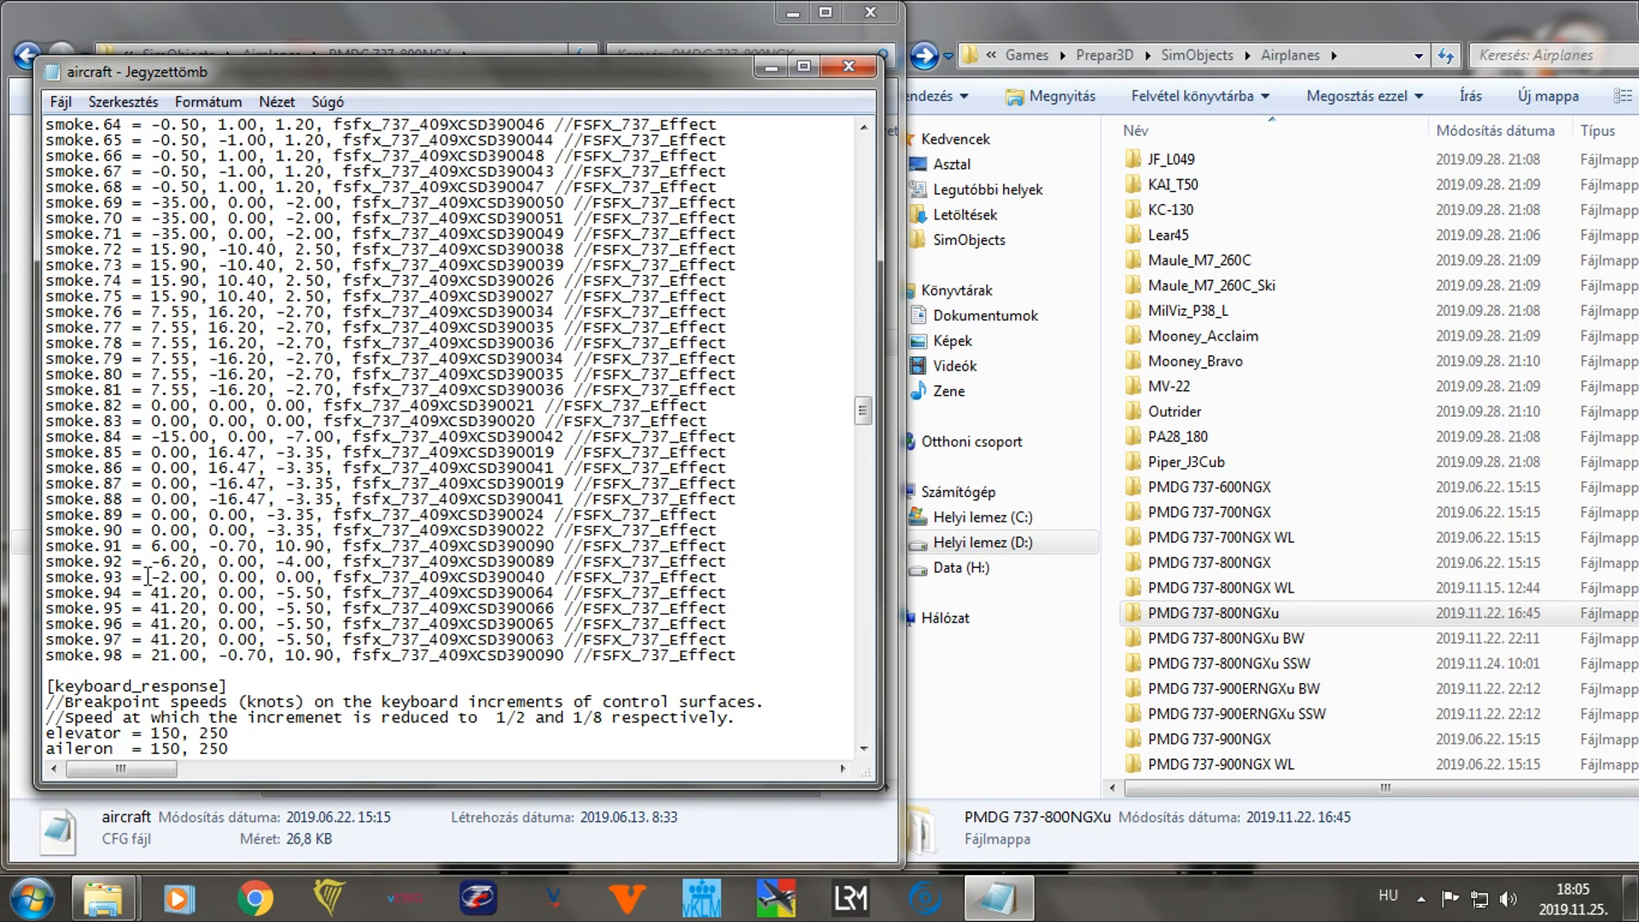
scroll(86, 570, "up", 20)
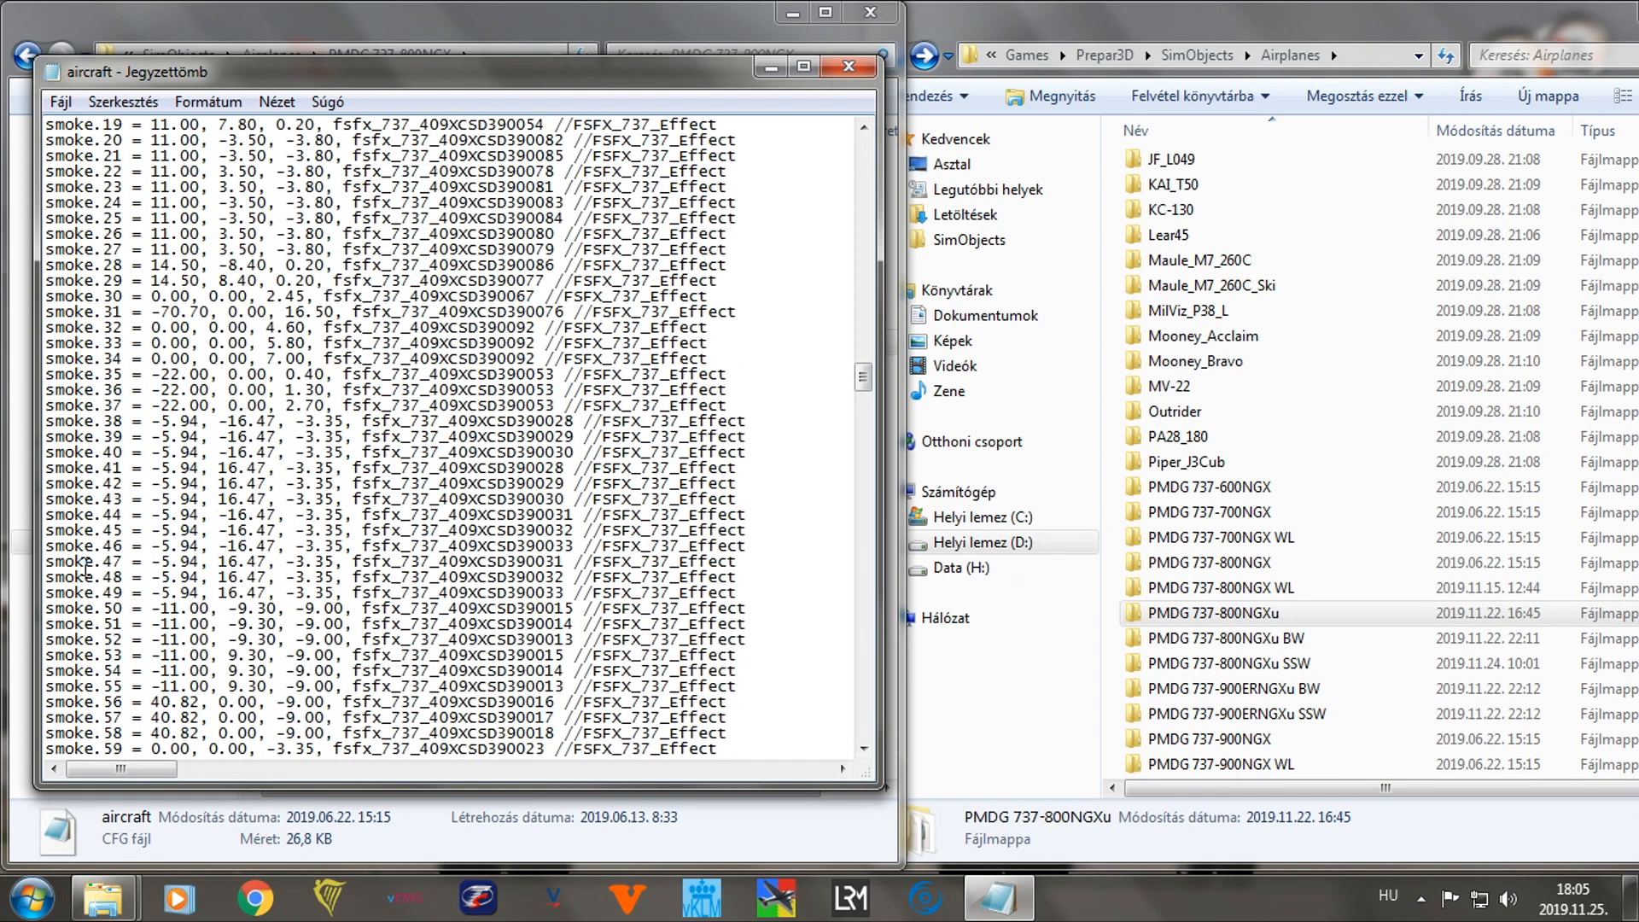
left_click_drag(47, 140, 739, 286)
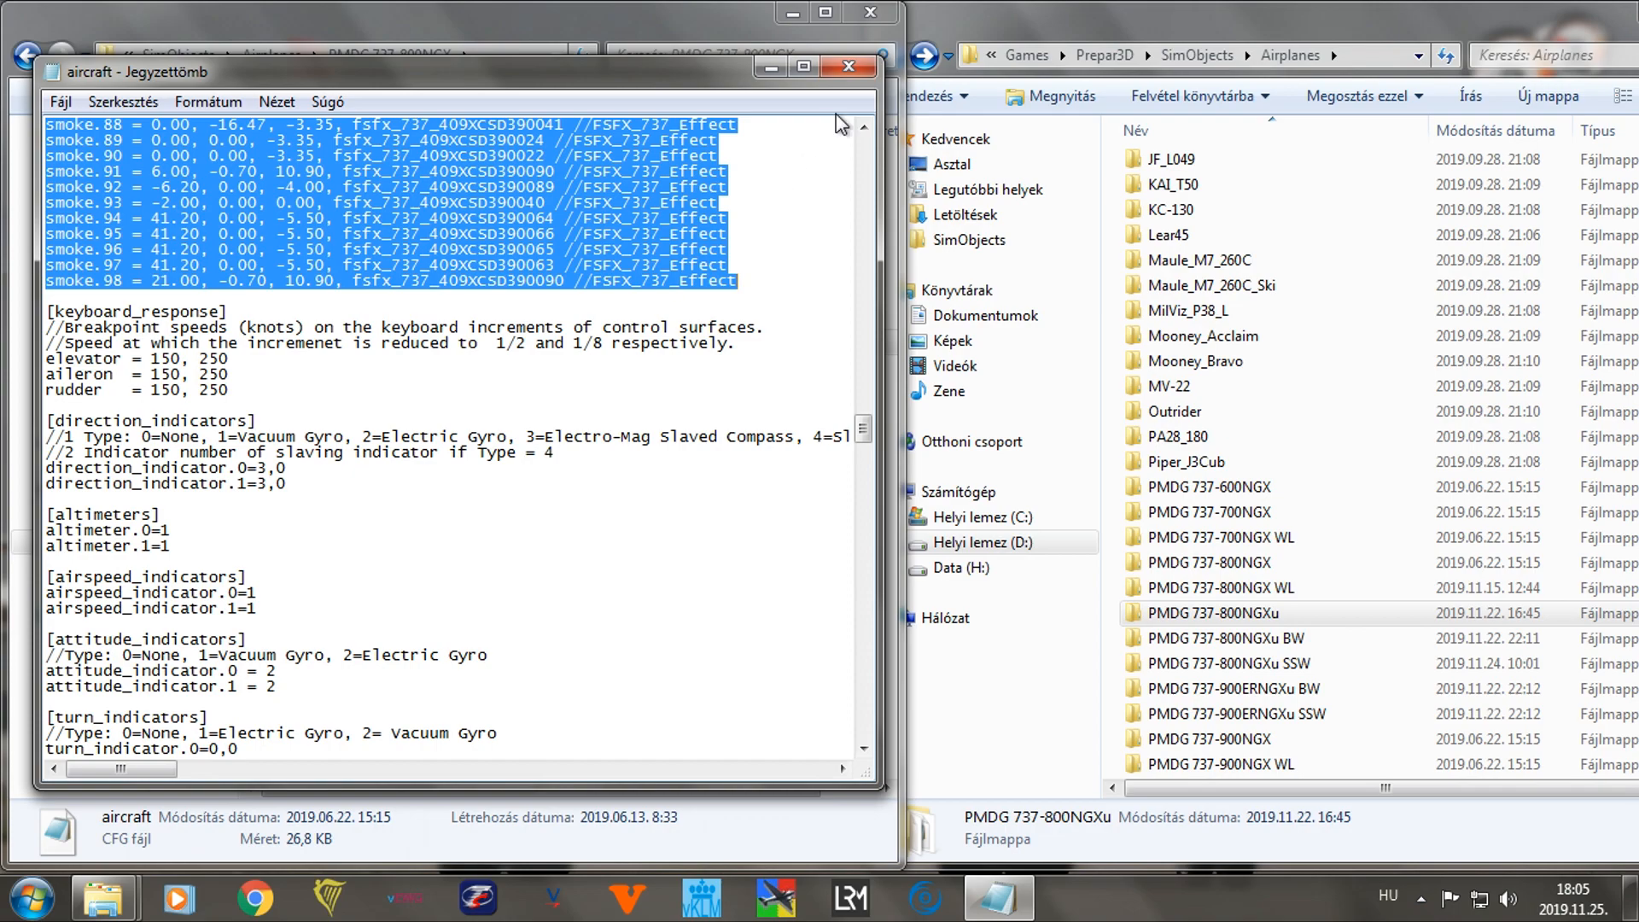
left_click(847, 71)
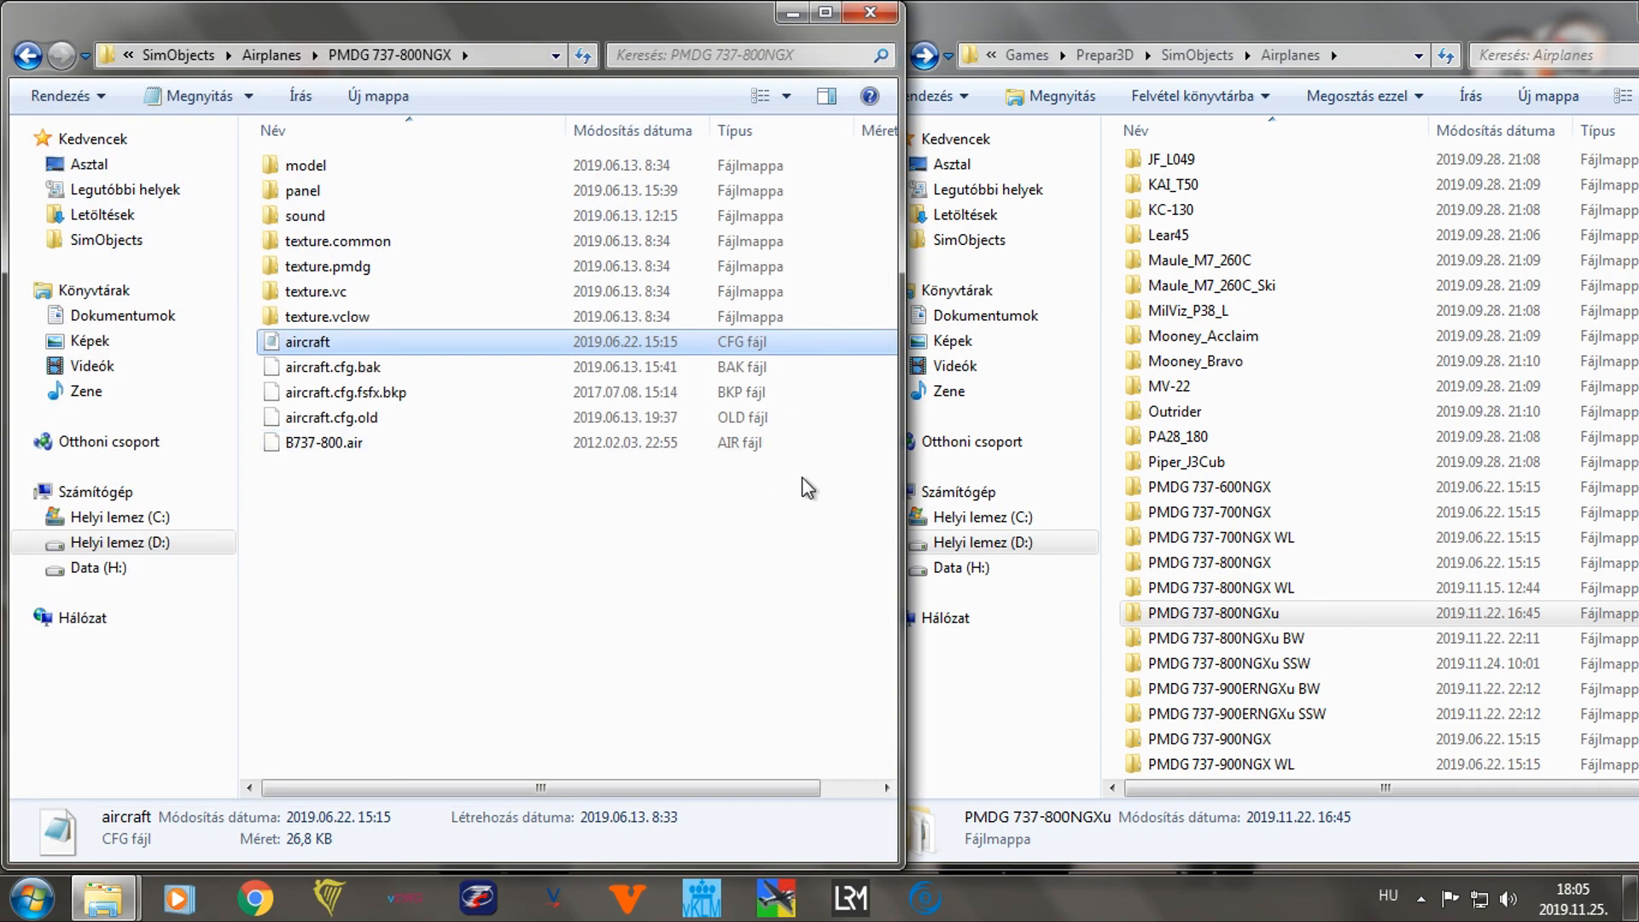
Open the Aircraft CFG file from the PMDG 737-800NGXu folder and place its text window over the second folder window.
double_click(1255, 614)
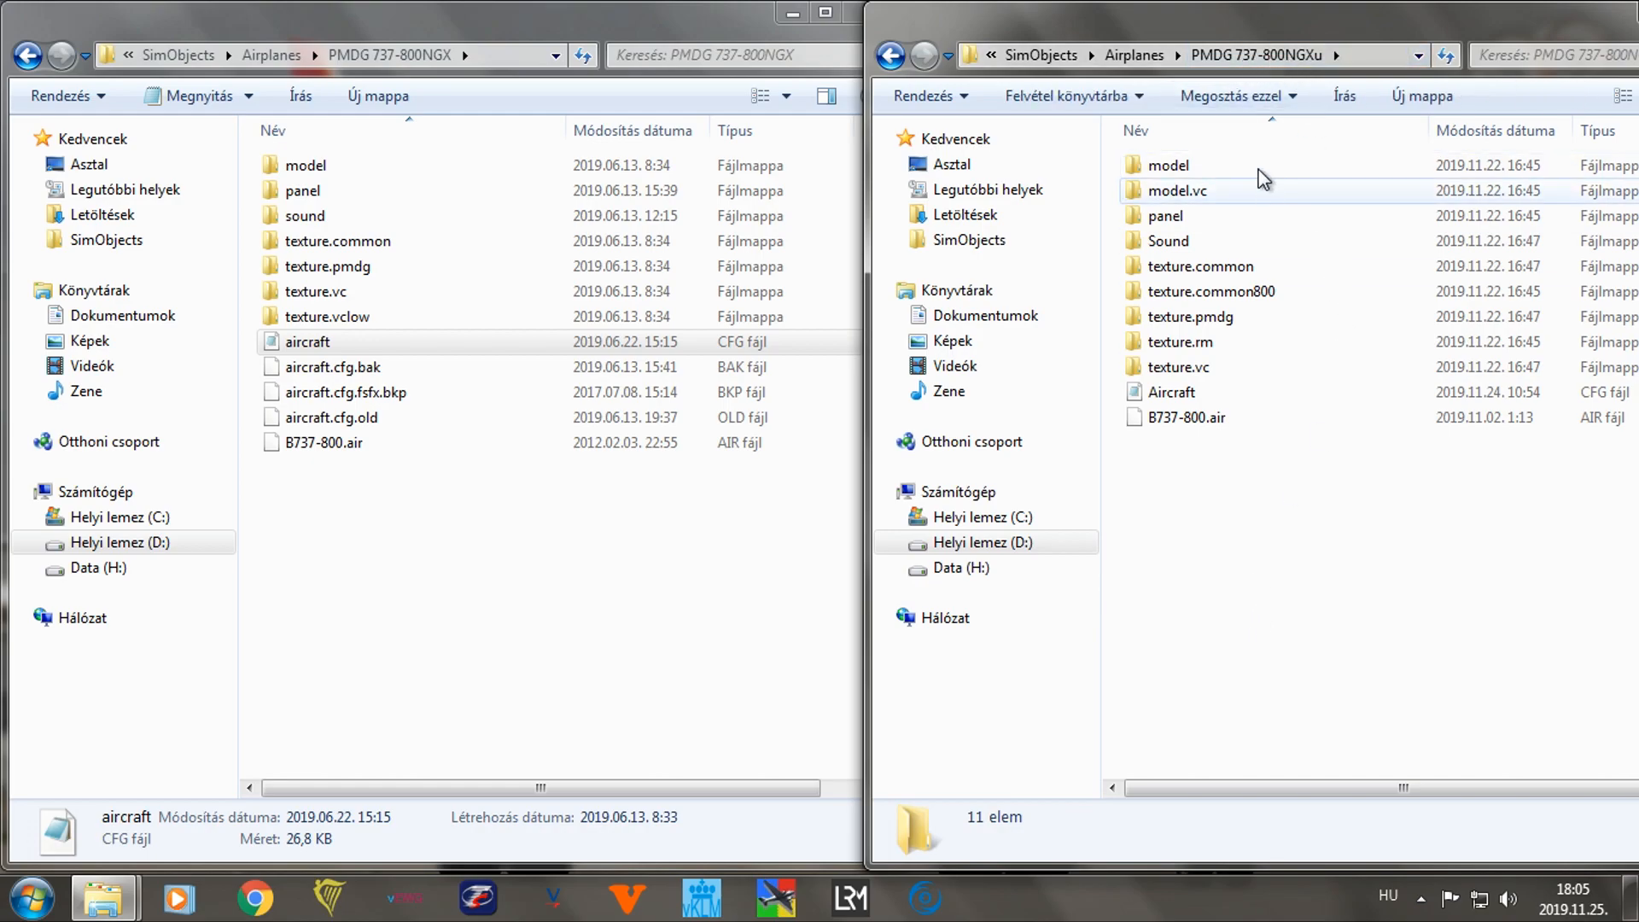
double_click(1243, 397)
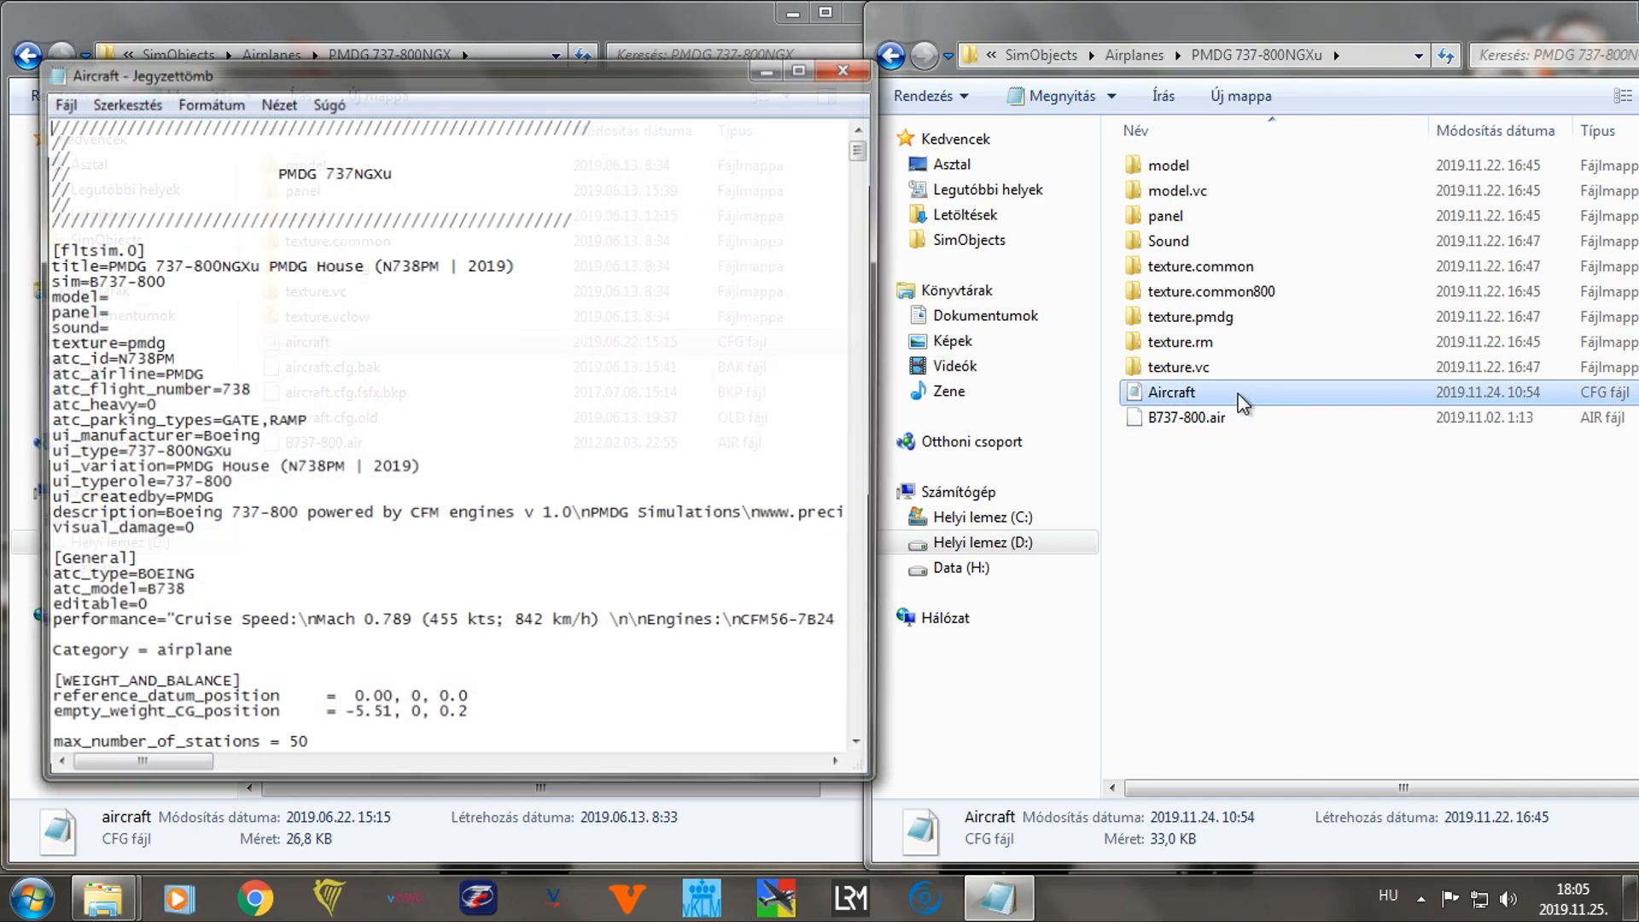
left_click_drag(384, 21, 1225, 93)
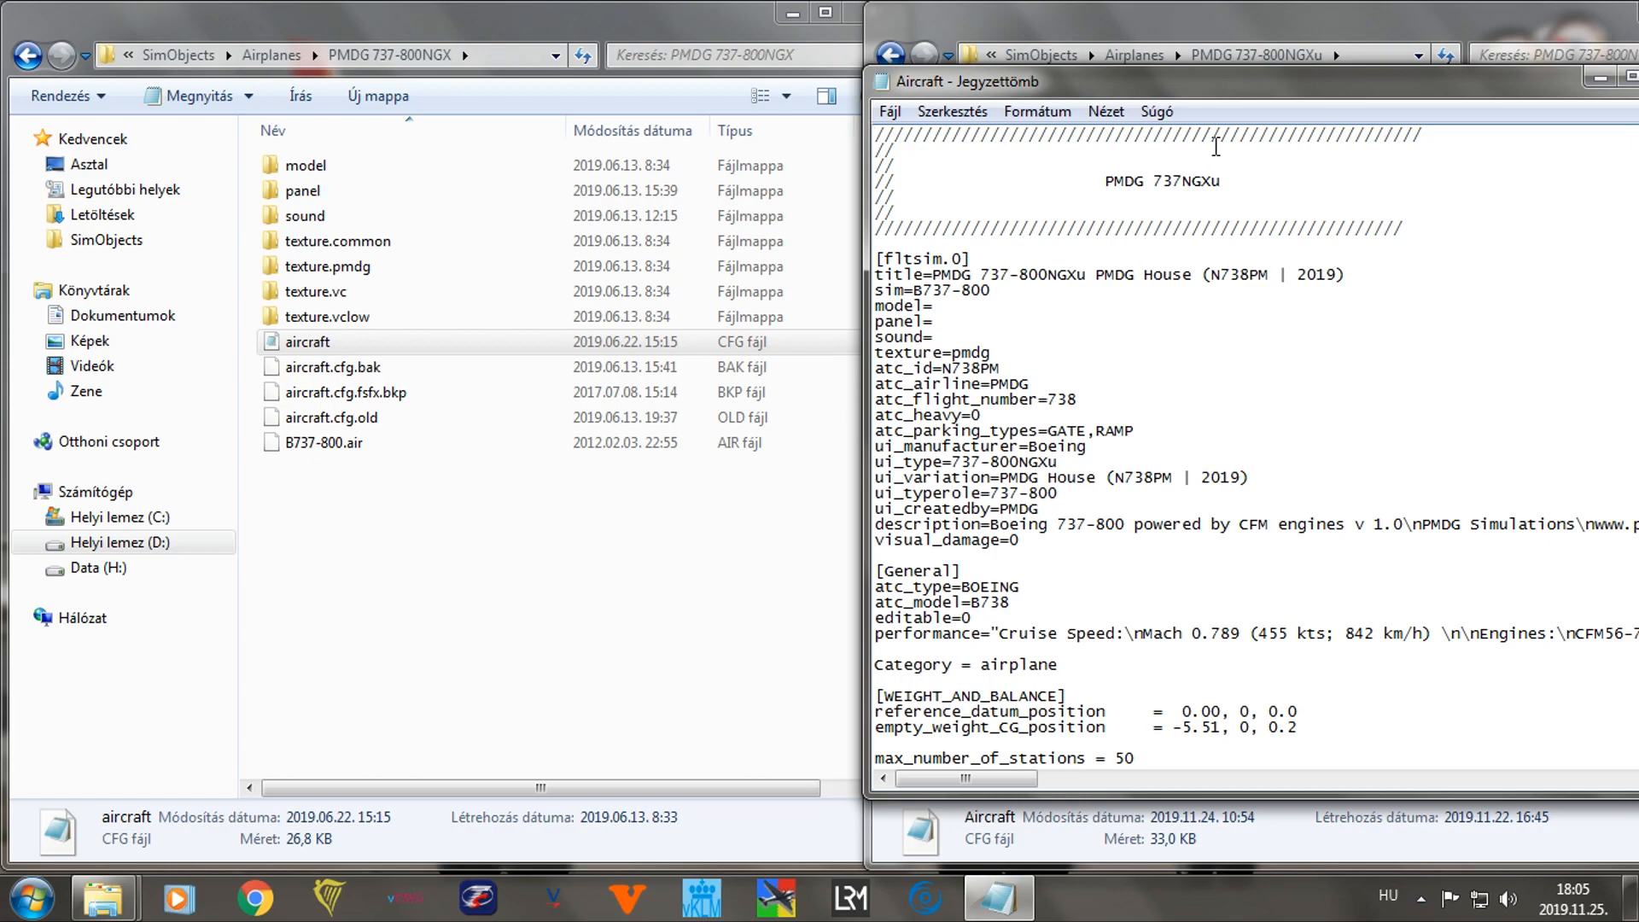
Search the 737-800NGXu aircraft file for "smokesys" and examine the smoke entries under [SMOKESYSTEM].
key("ctrl+f")
type("smokesys")
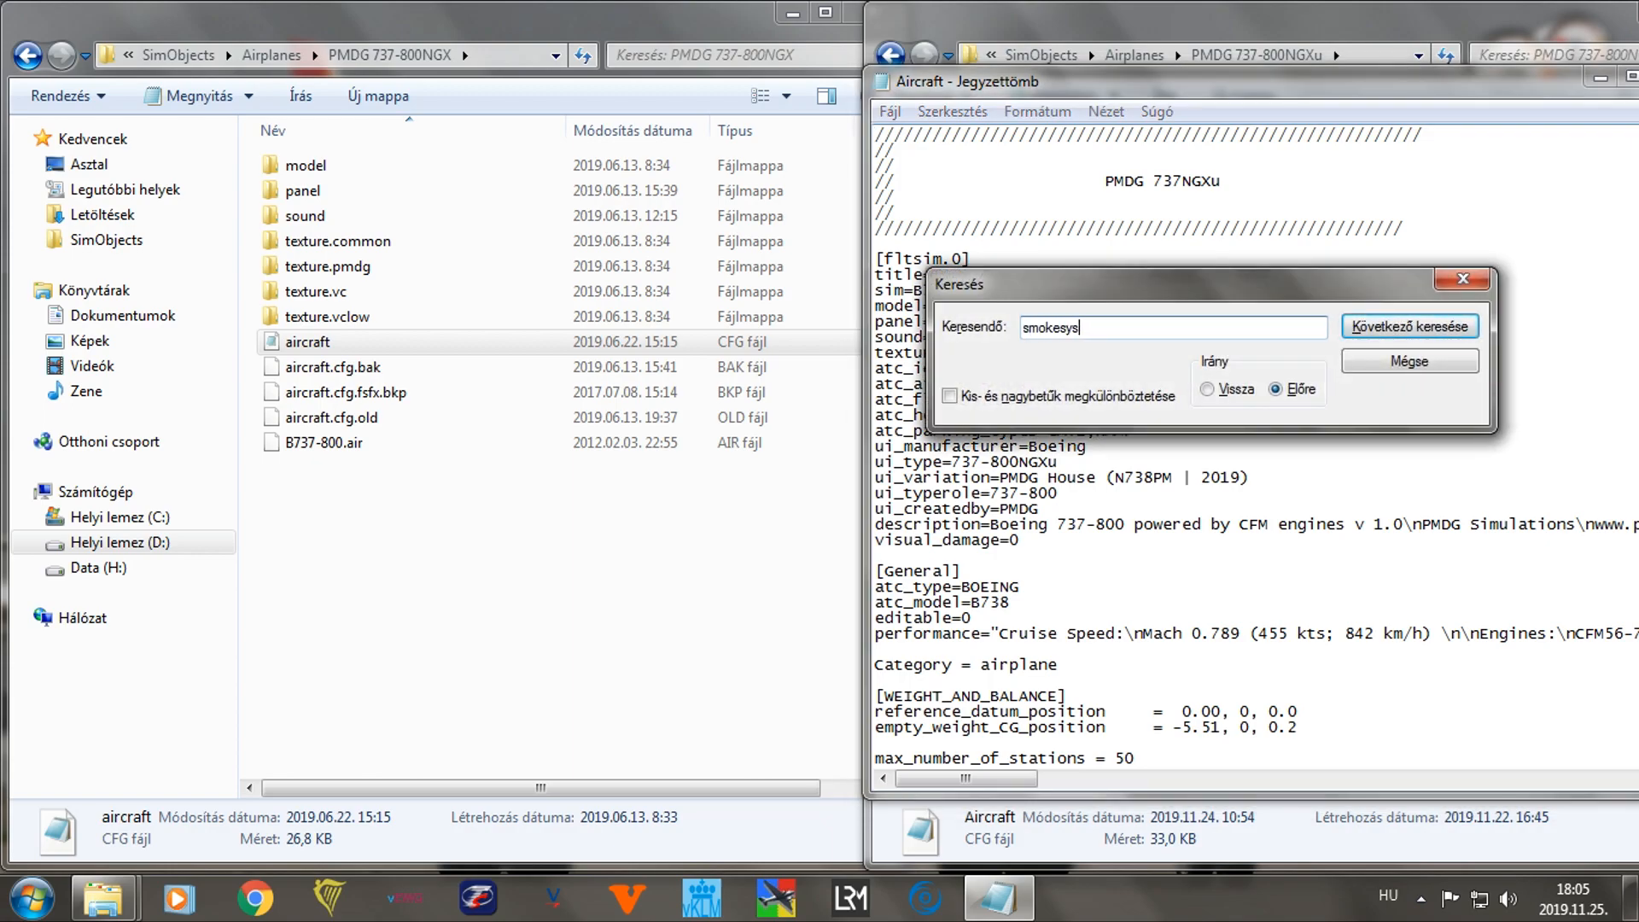
key("Return")
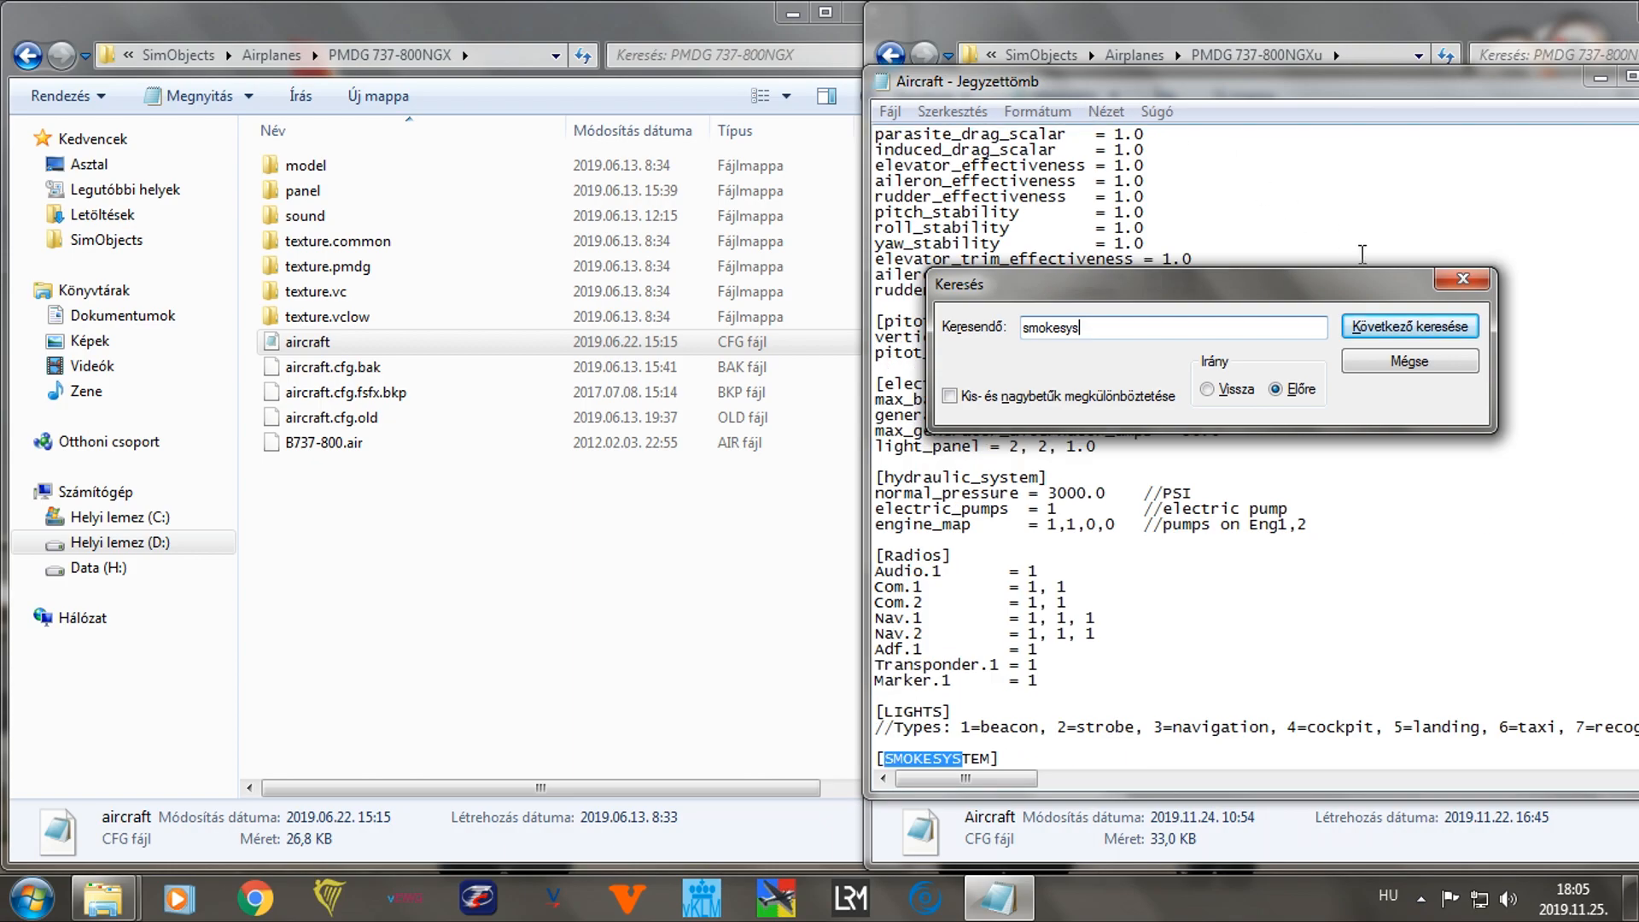
left_click(1463, 279)
scroll(1128, 369, "down", 6)
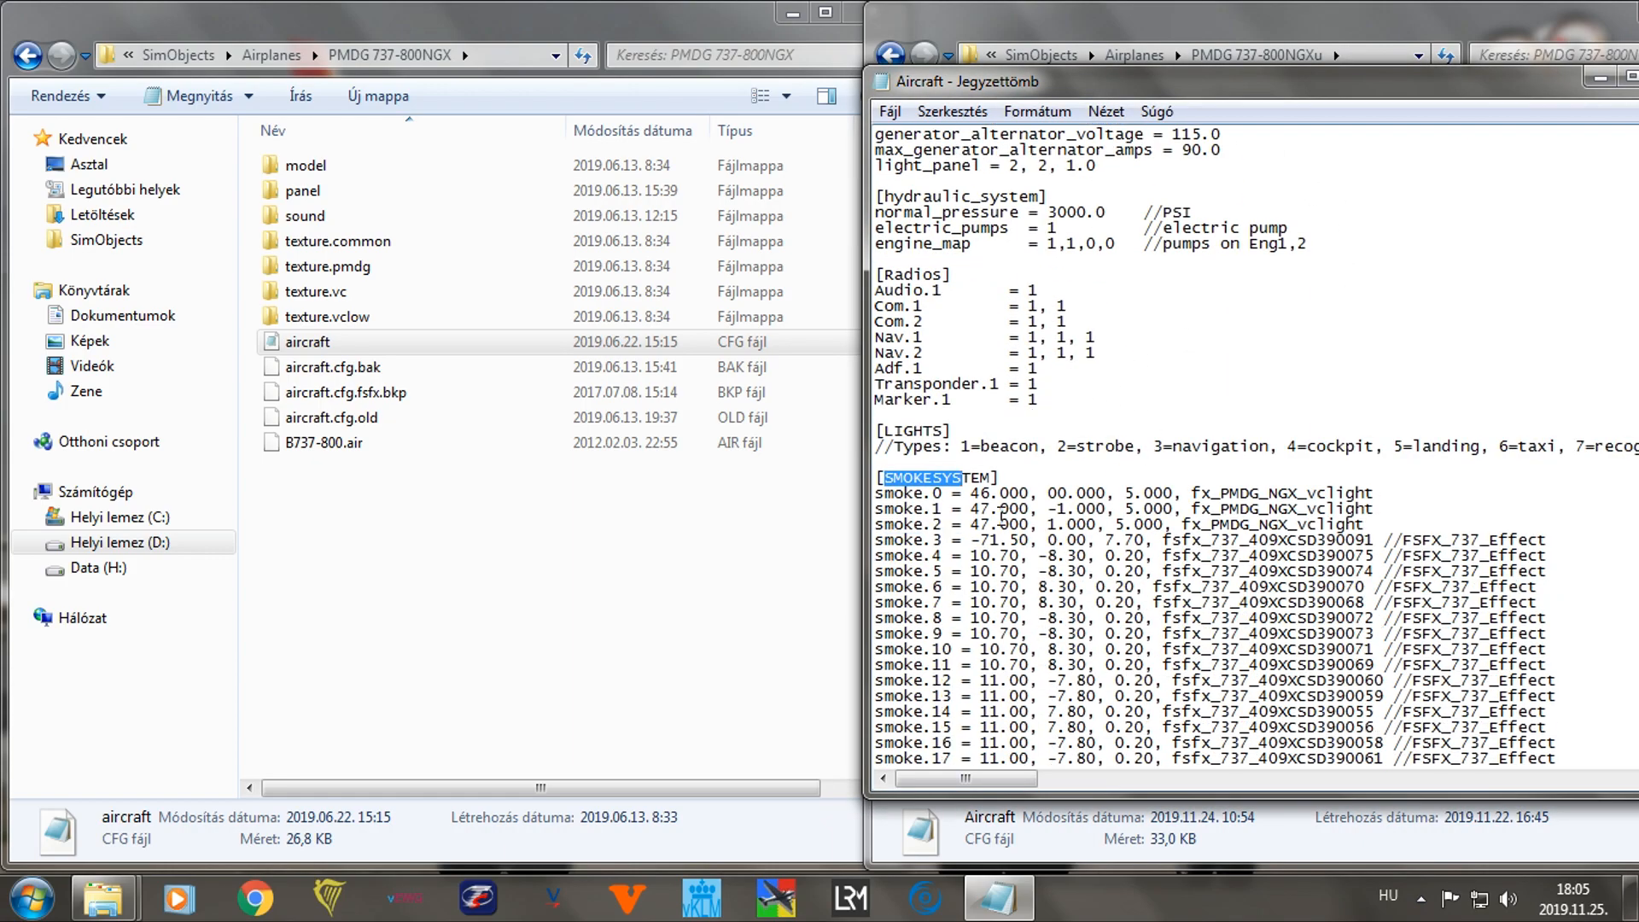
scroll(1128, 368, "down", 7)
scroll(945, 462, "up", 4)
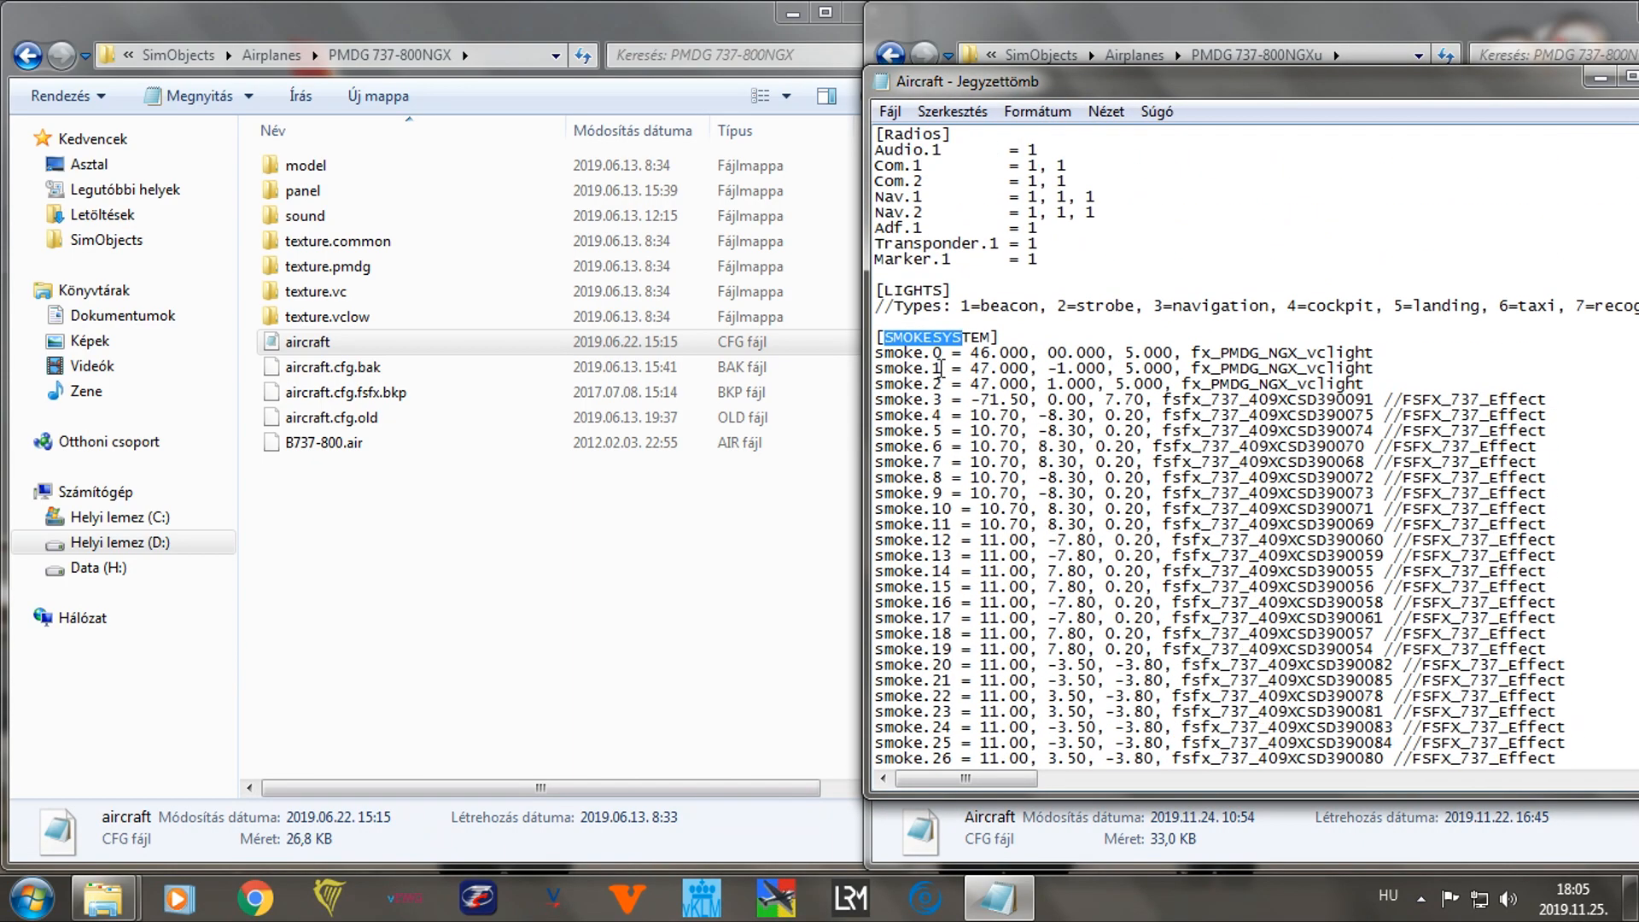
Highlight the whole [SMOKESYSTEM] section through smoke.98, and close the 737-800NGXu aircraft file.
left_click_drag(1393, 354, 884, 353)
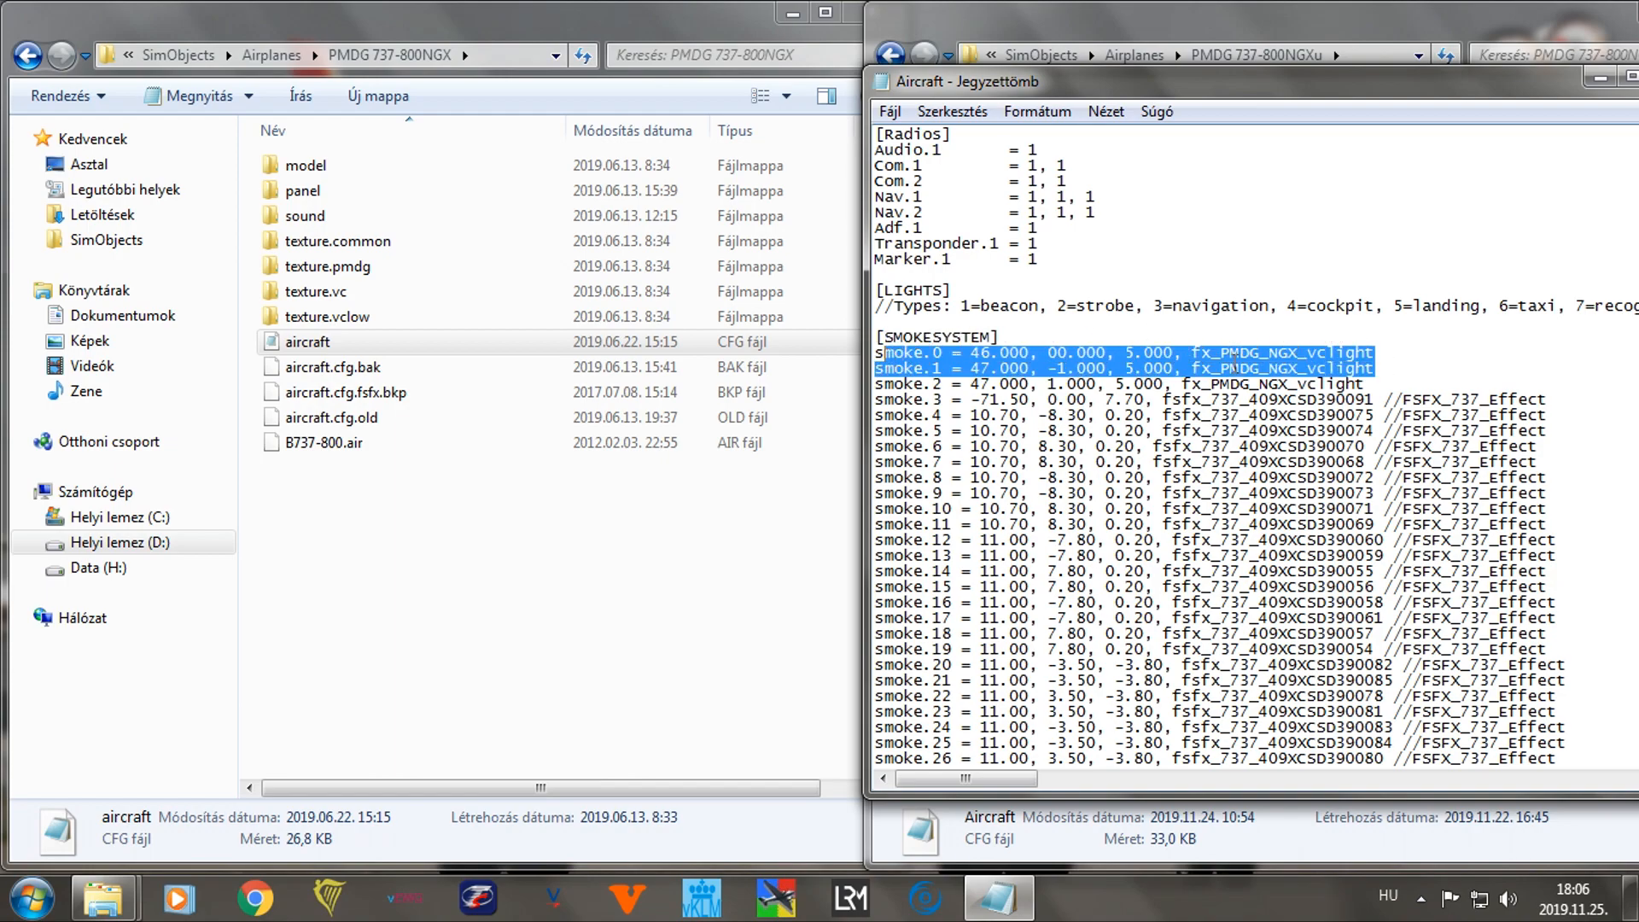
left_click_drag(1371, 386, 1568, 261)
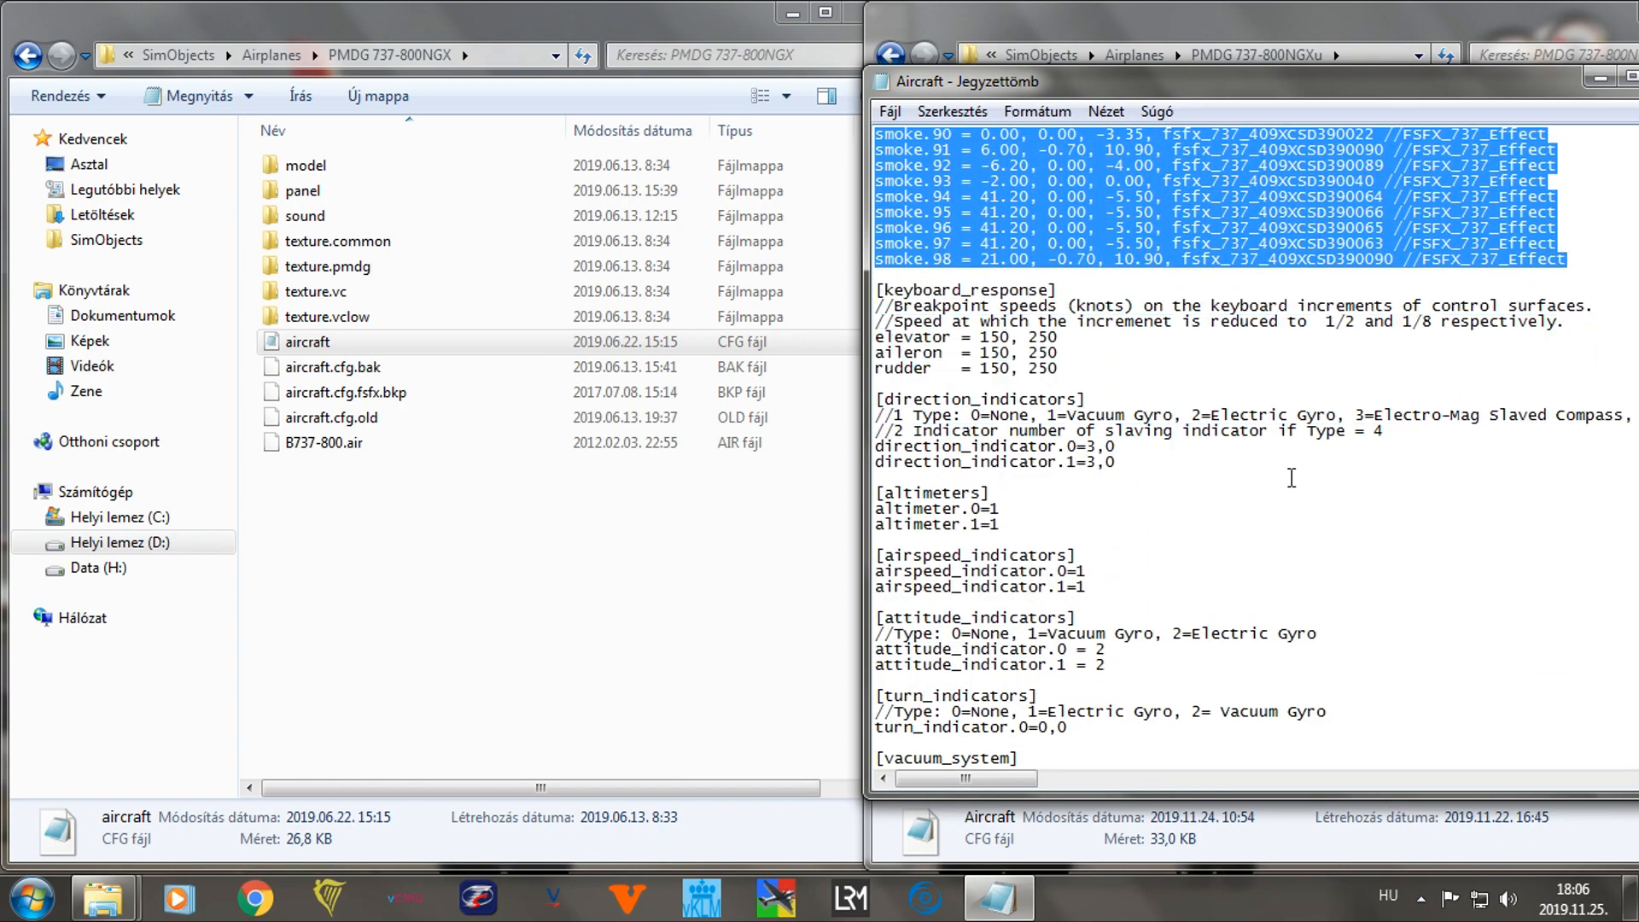
scroll(1281, 491, "up", 20)
scroll(1276, 504, "up", 12)
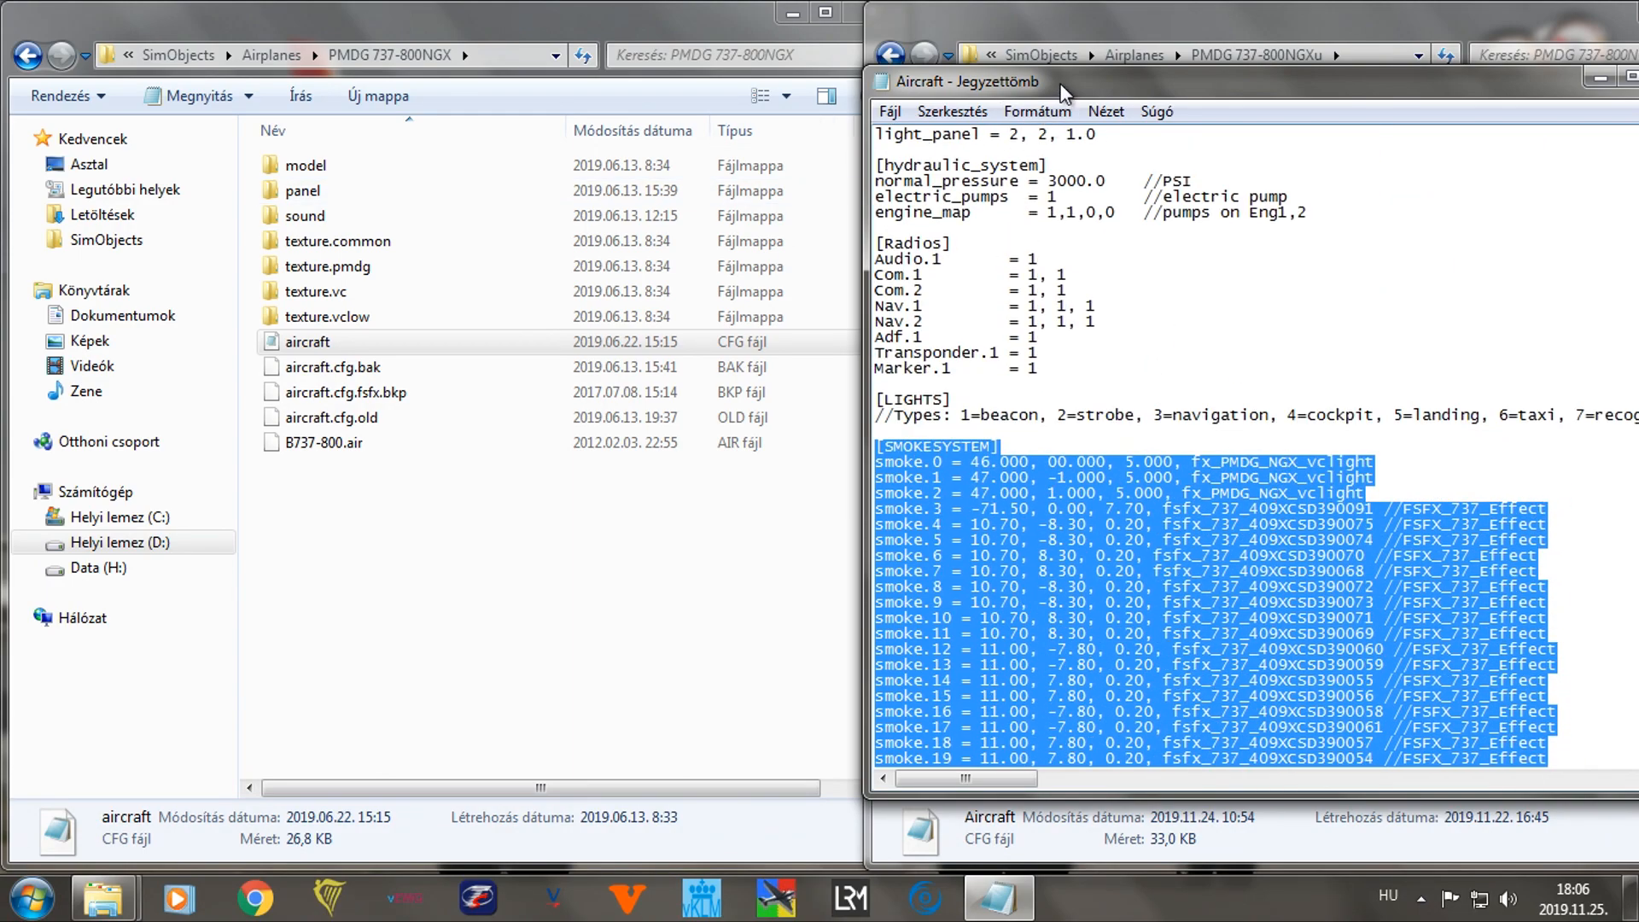
left_click_drag(1063, 86, 831, 86)
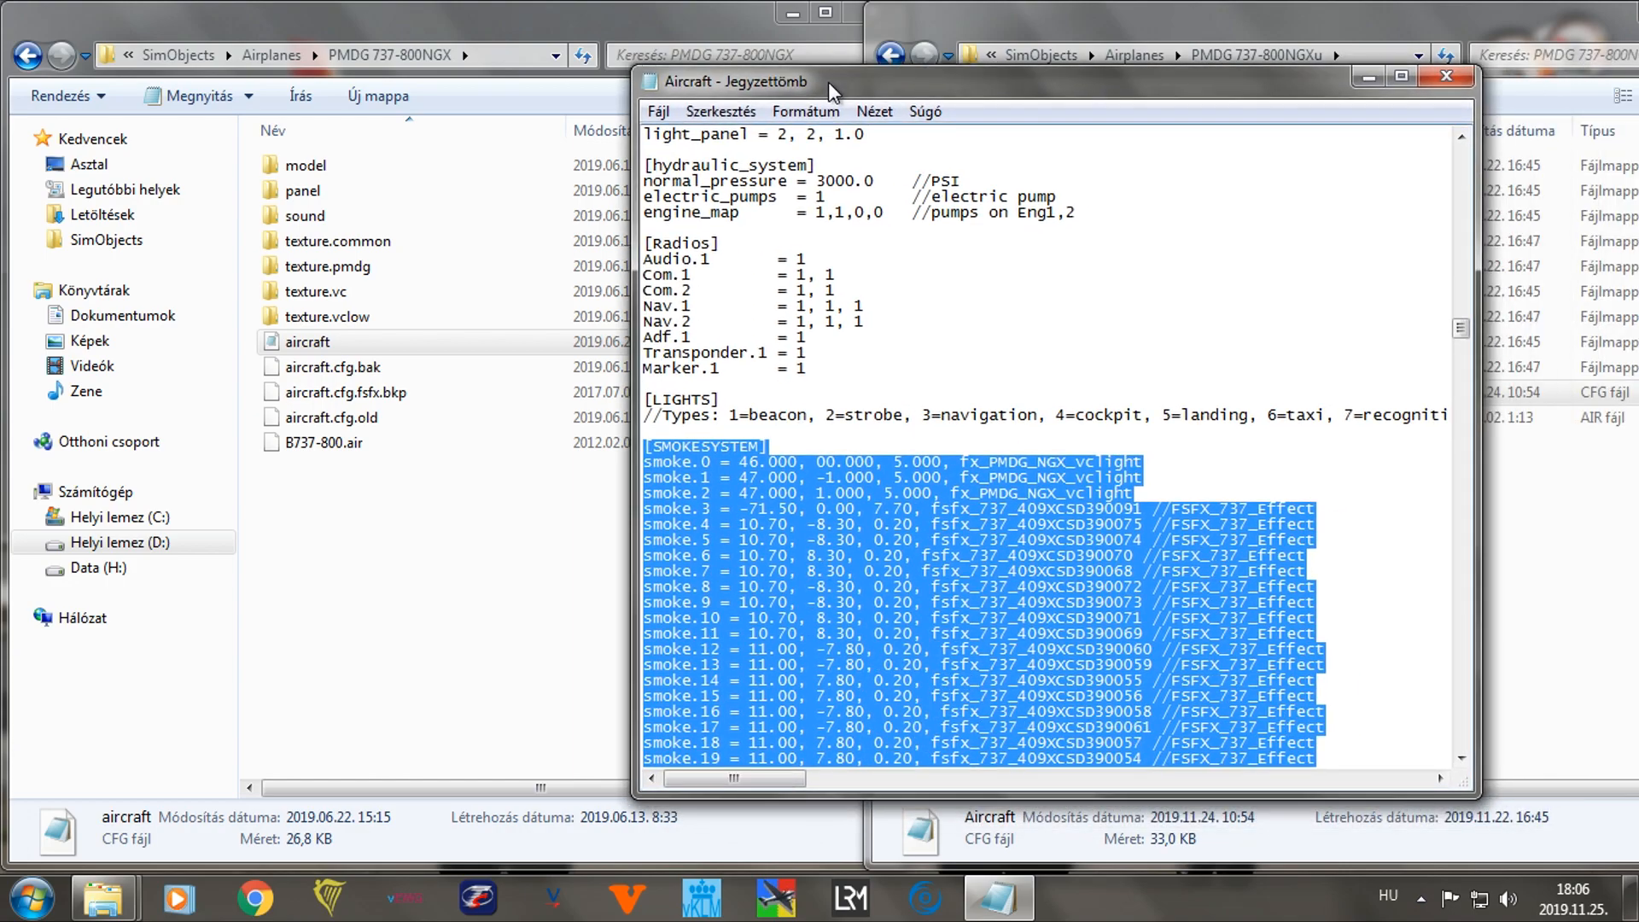
left_click(1447, 77)
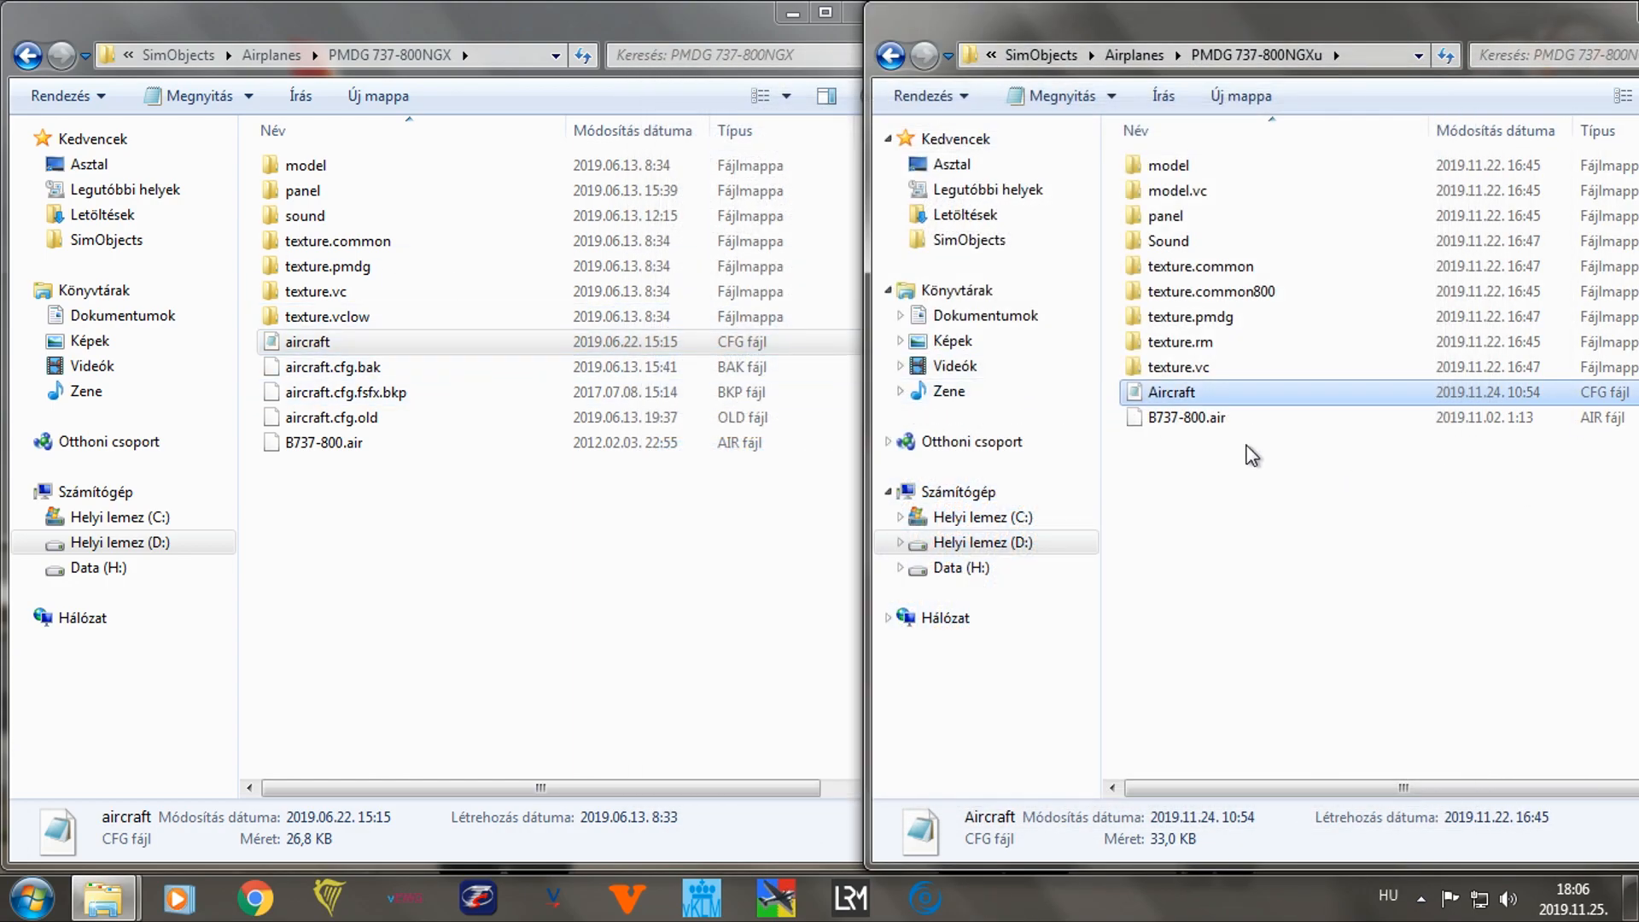
Reopen the aircraft CFG file from the PMDG 737-800NGX folder and place its text window over the first folder window.
left_click(411, 345)
double_click(416, 354)
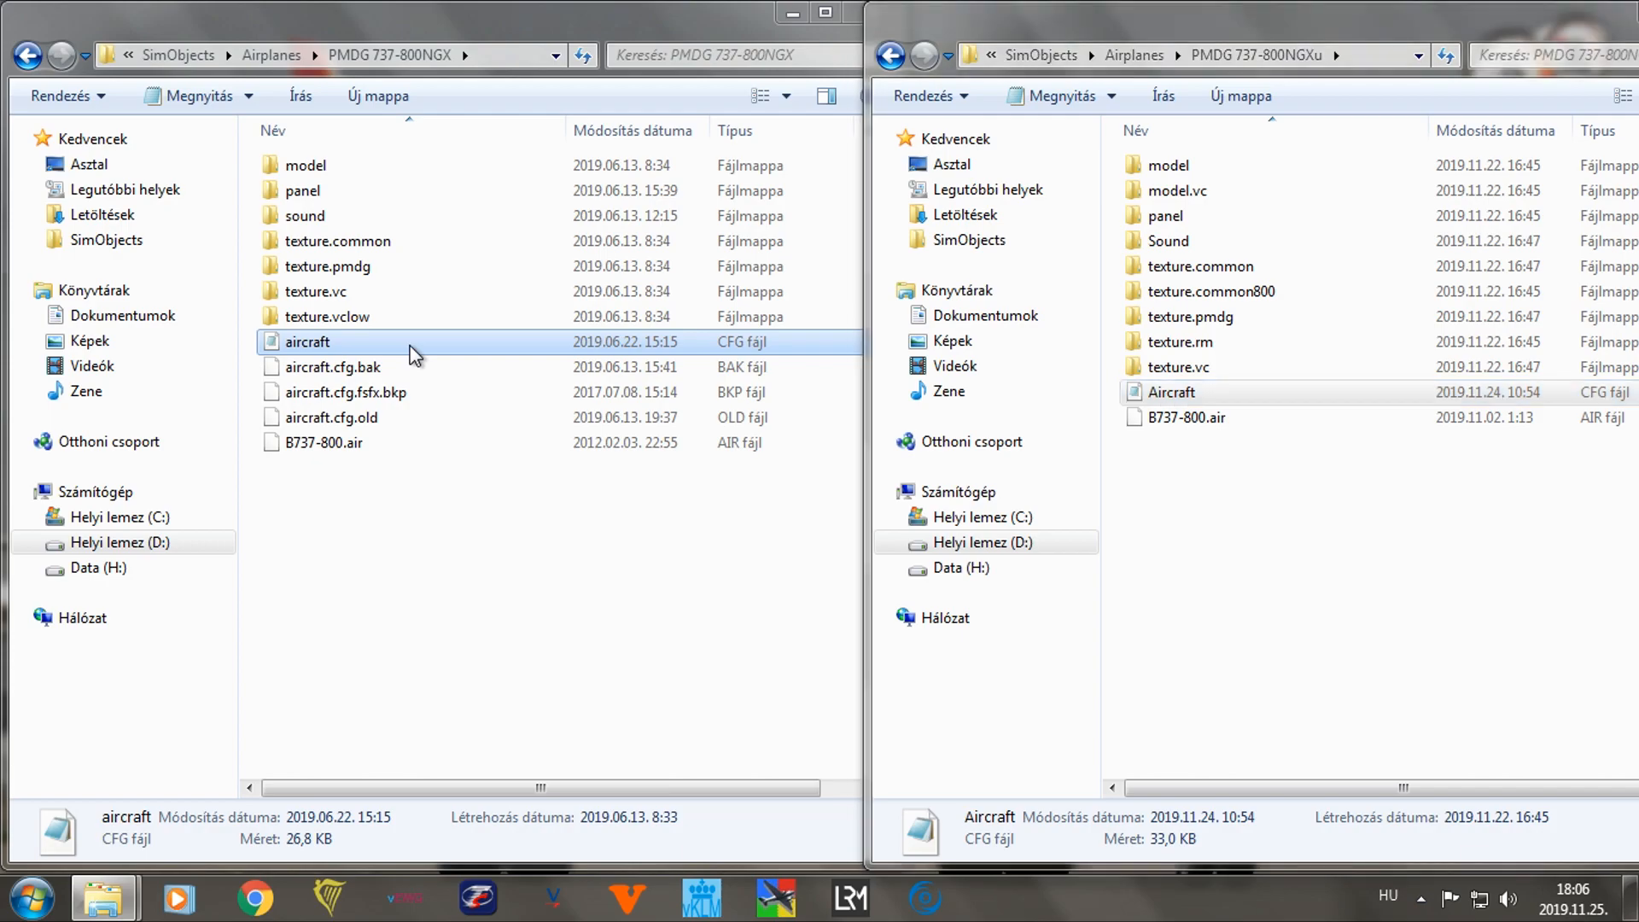
left_click_drag(1006, 88, 430, 86)
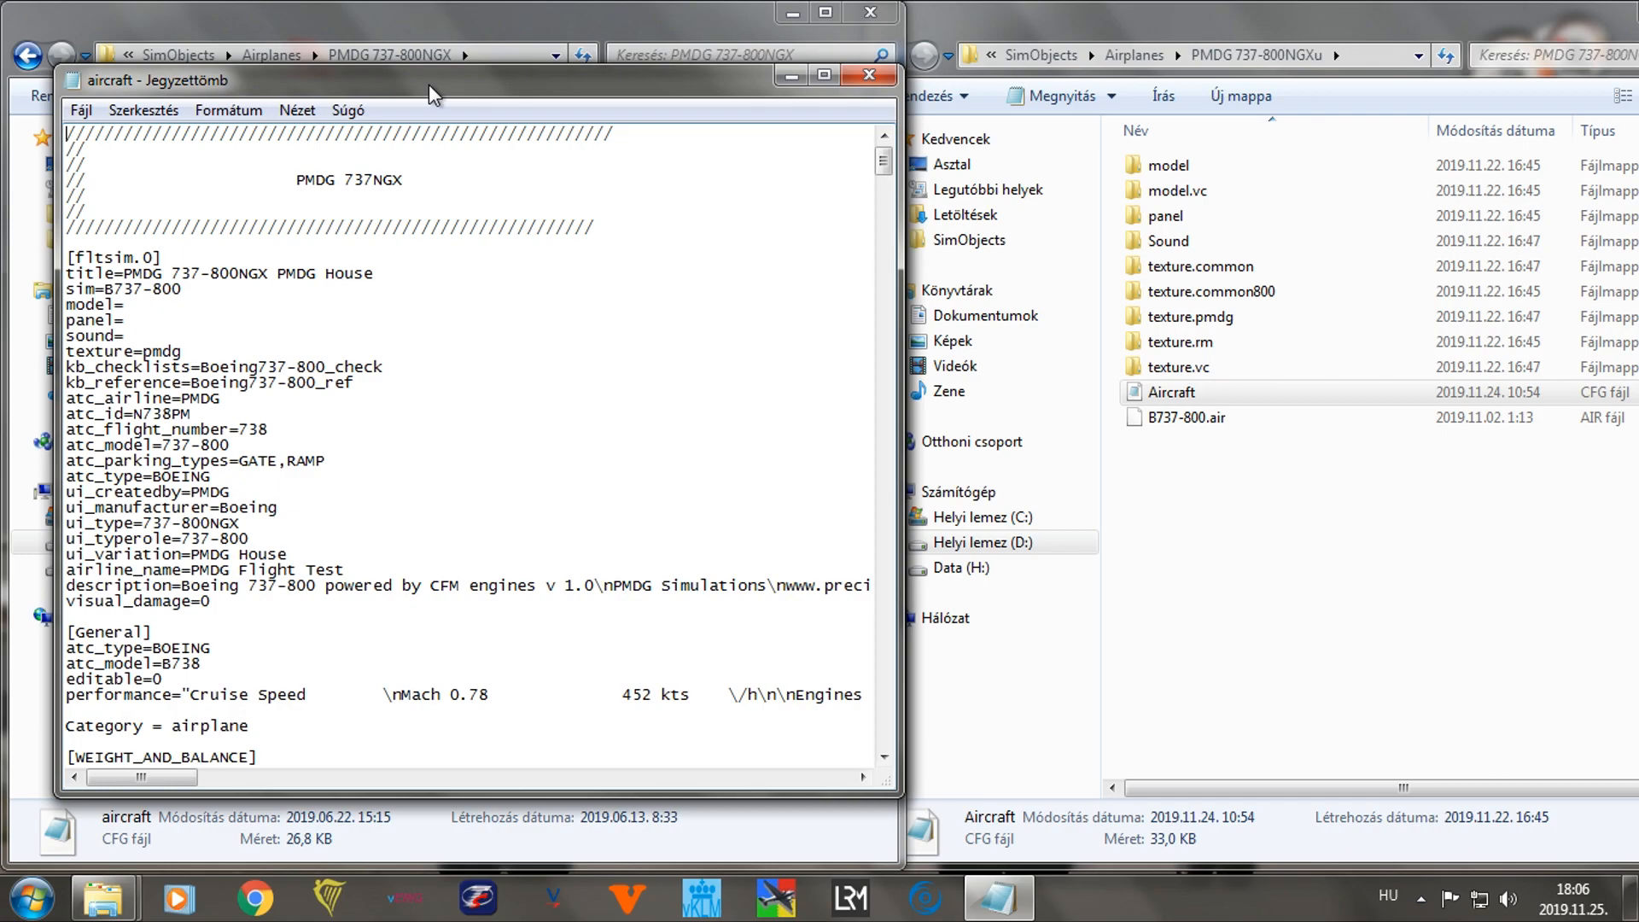
Search the 737-800NGX aircraft file for "effects" to reach the [EFFECTS] section.
key("ctrl+f")
type("effectd")
key("Return")
key("Return")
key("BackSpace")
type("s")
key("Return")
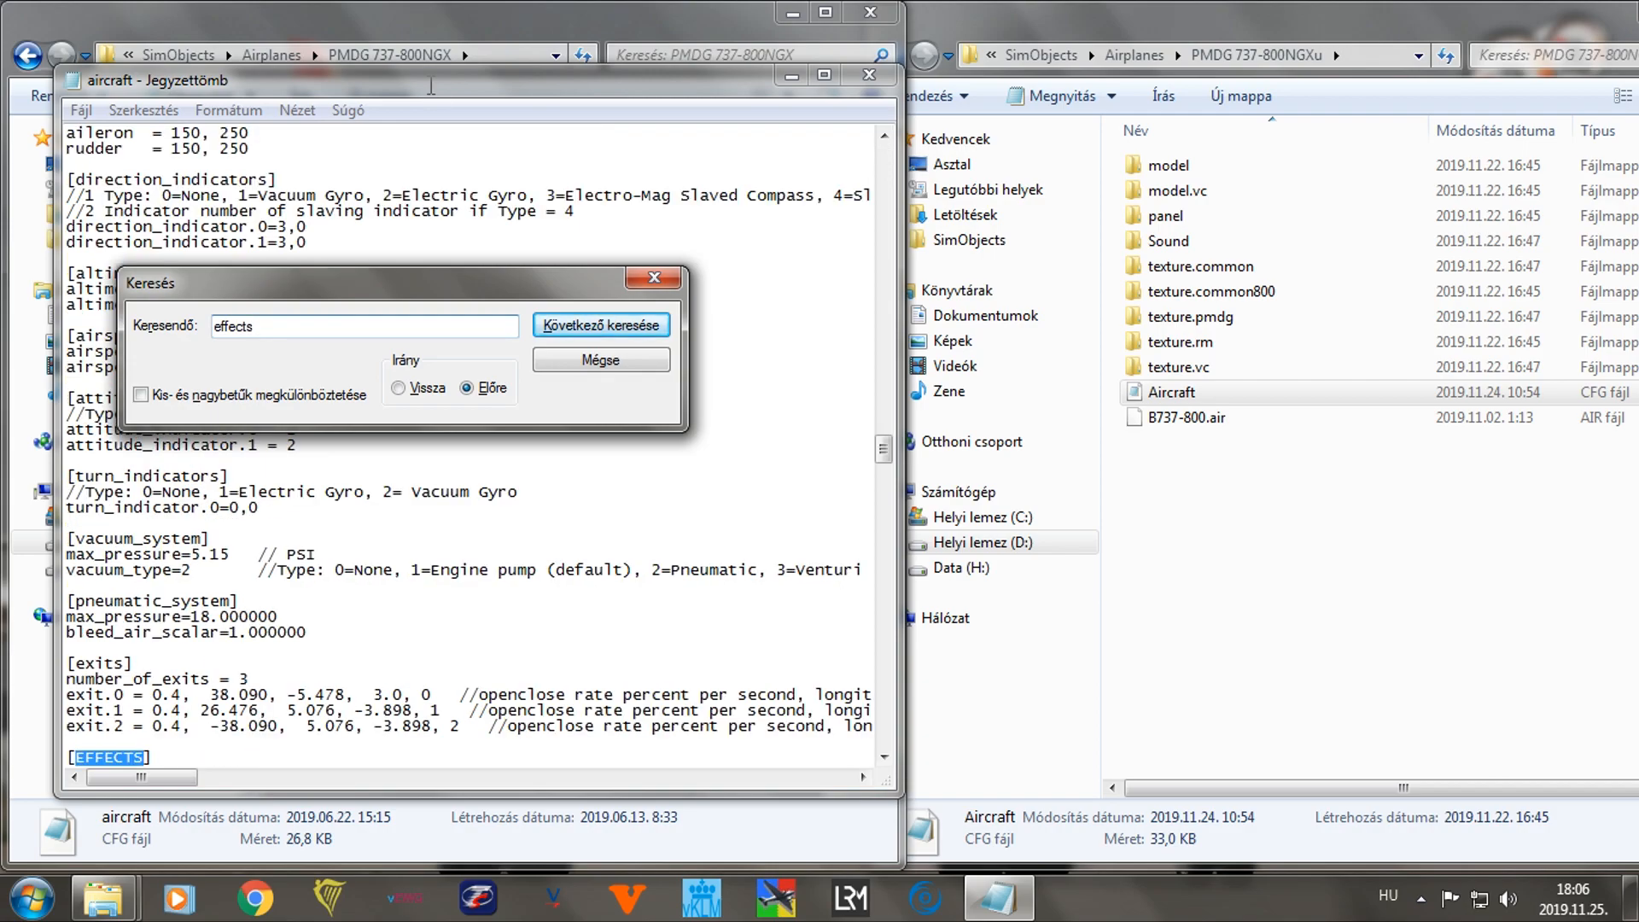
Highlight the whole [EFFECTS] section through the contrail line, and close the 737-800NGX aircraft file.
left_click(655, 277)
scroll(254, 340, "down", 9)
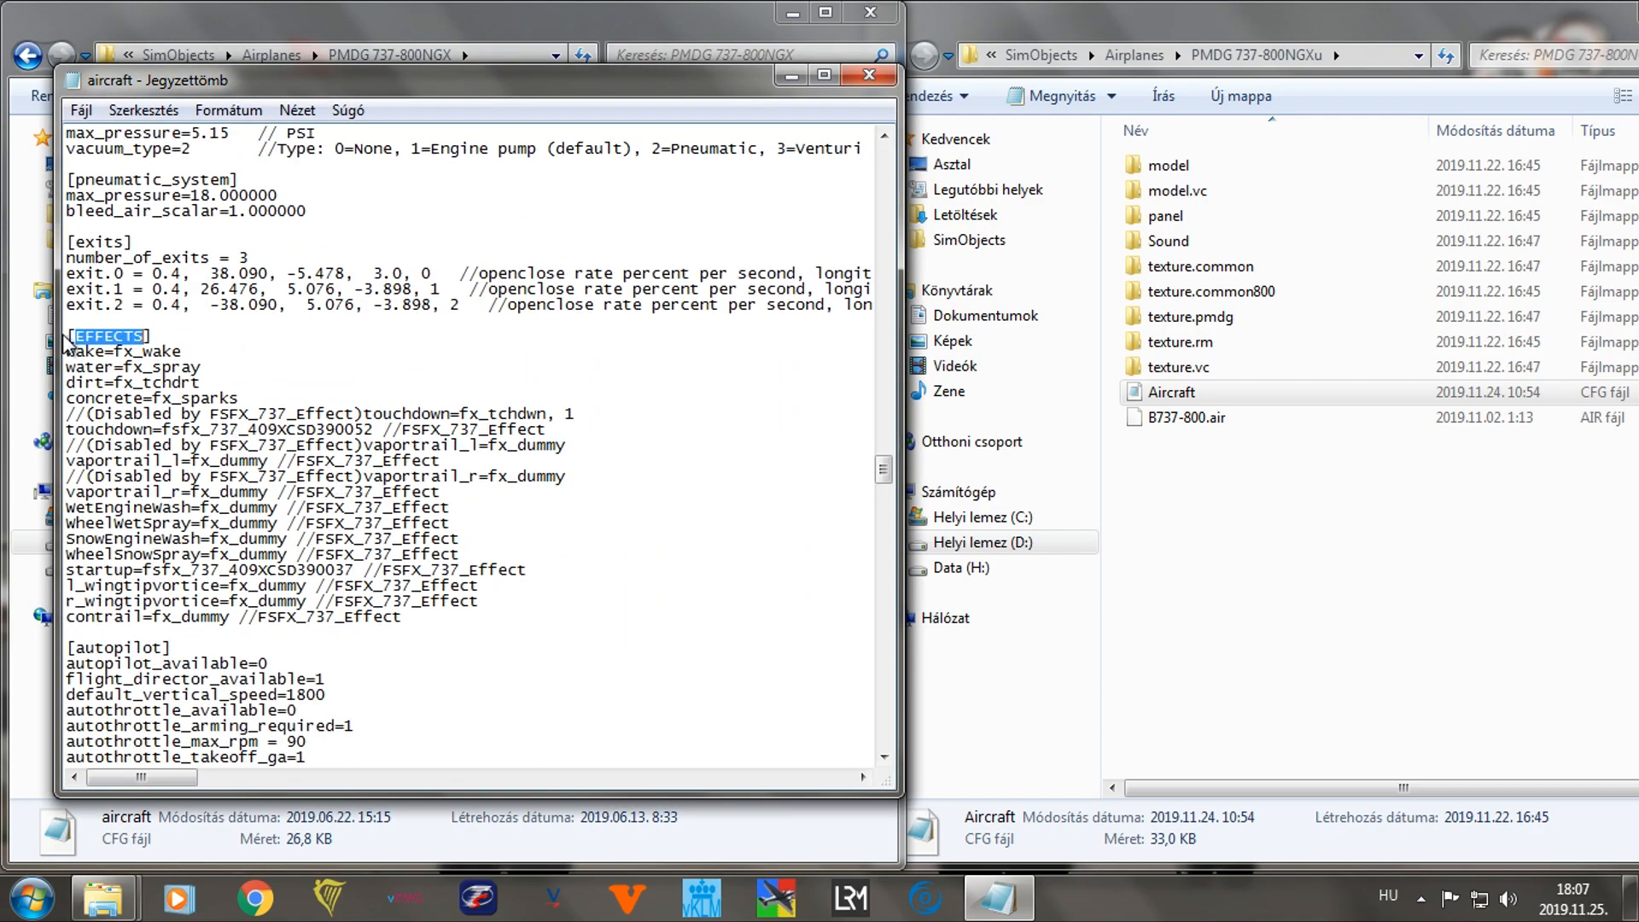
left_click_drag(68, 335, 406, 618)
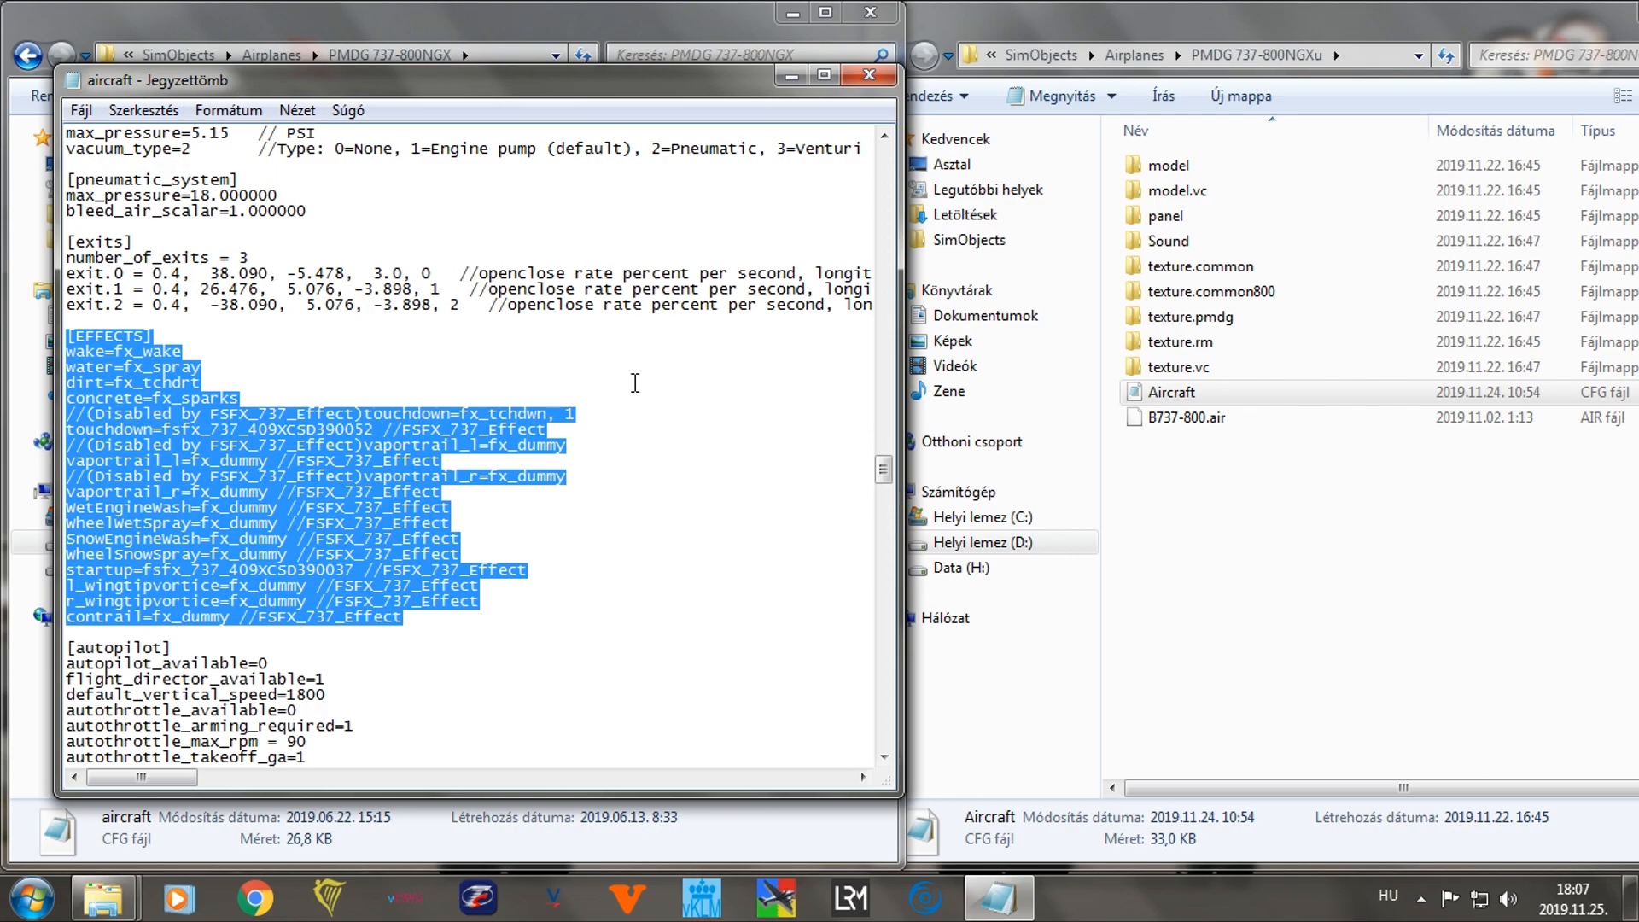
left_click(852, 84)
Open the Aircraft CFG file from the PMDG 737-800NGXu folder over the second folder window and search it for "effects".
double_click(1229, 392)
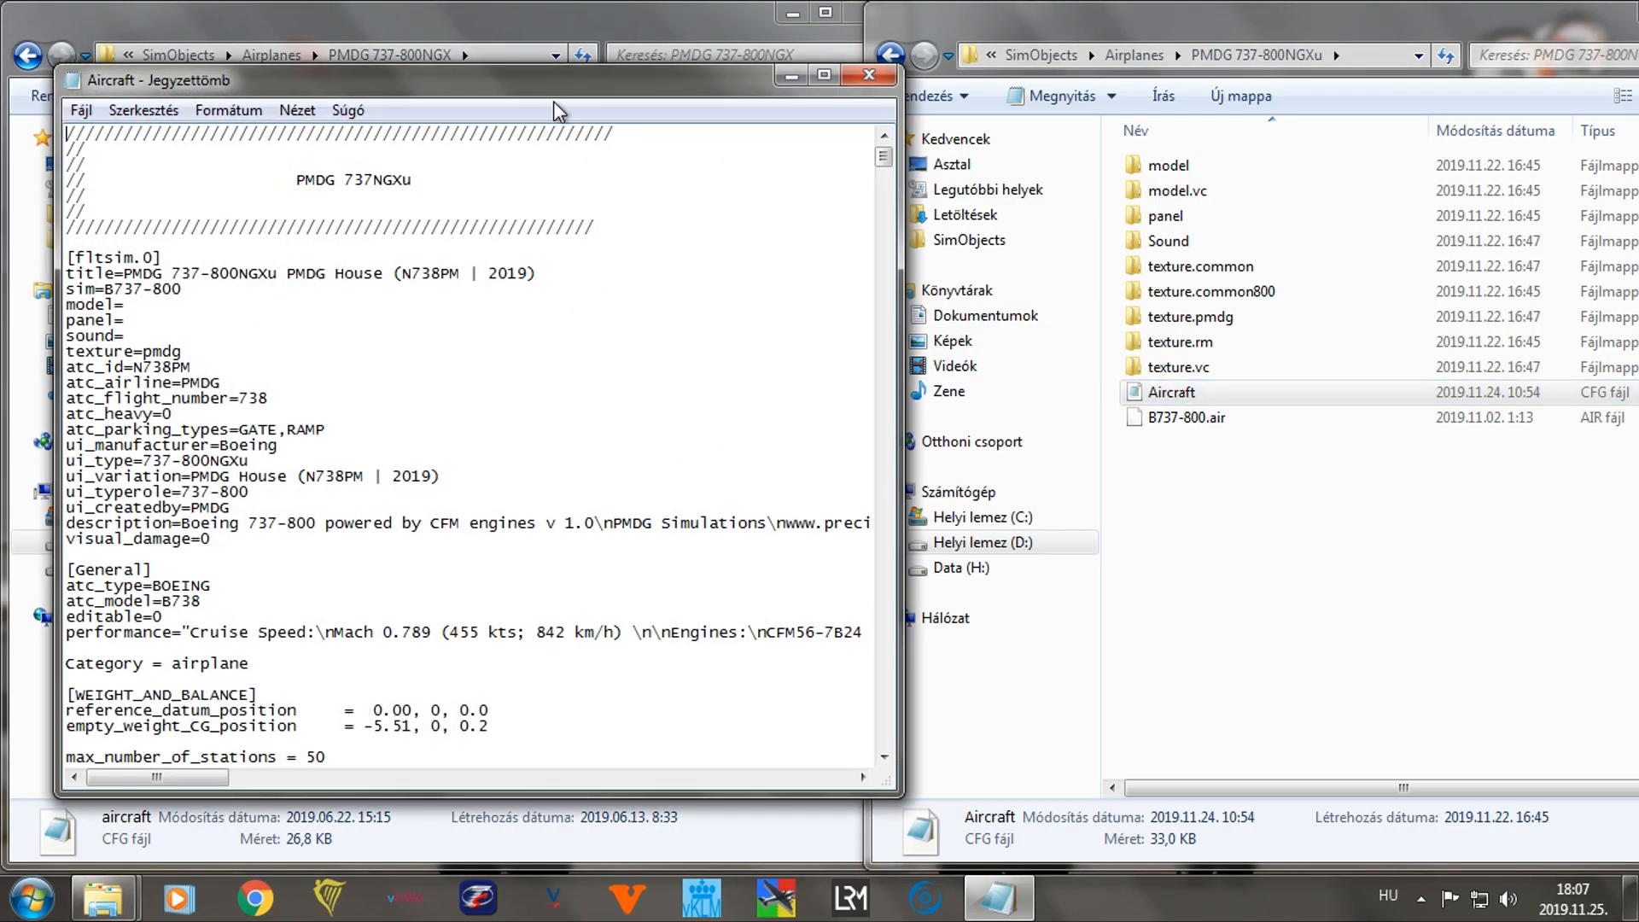
left_click_drag(518, 83, 1349, 72)
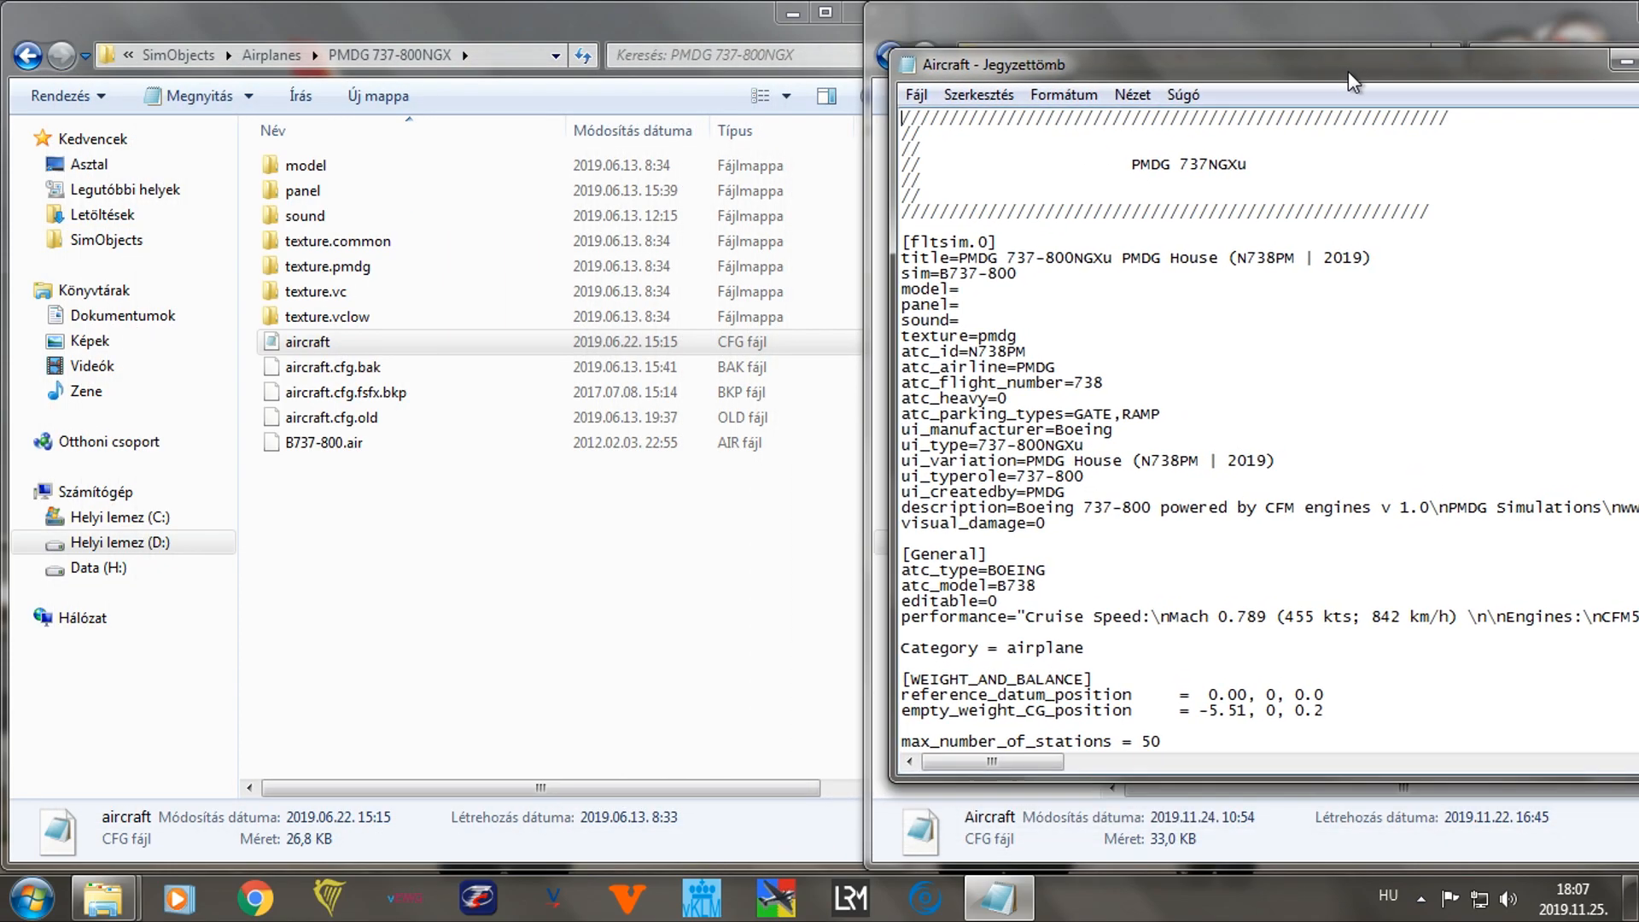
key("ctrl+f")
type("effects")
key("Return")
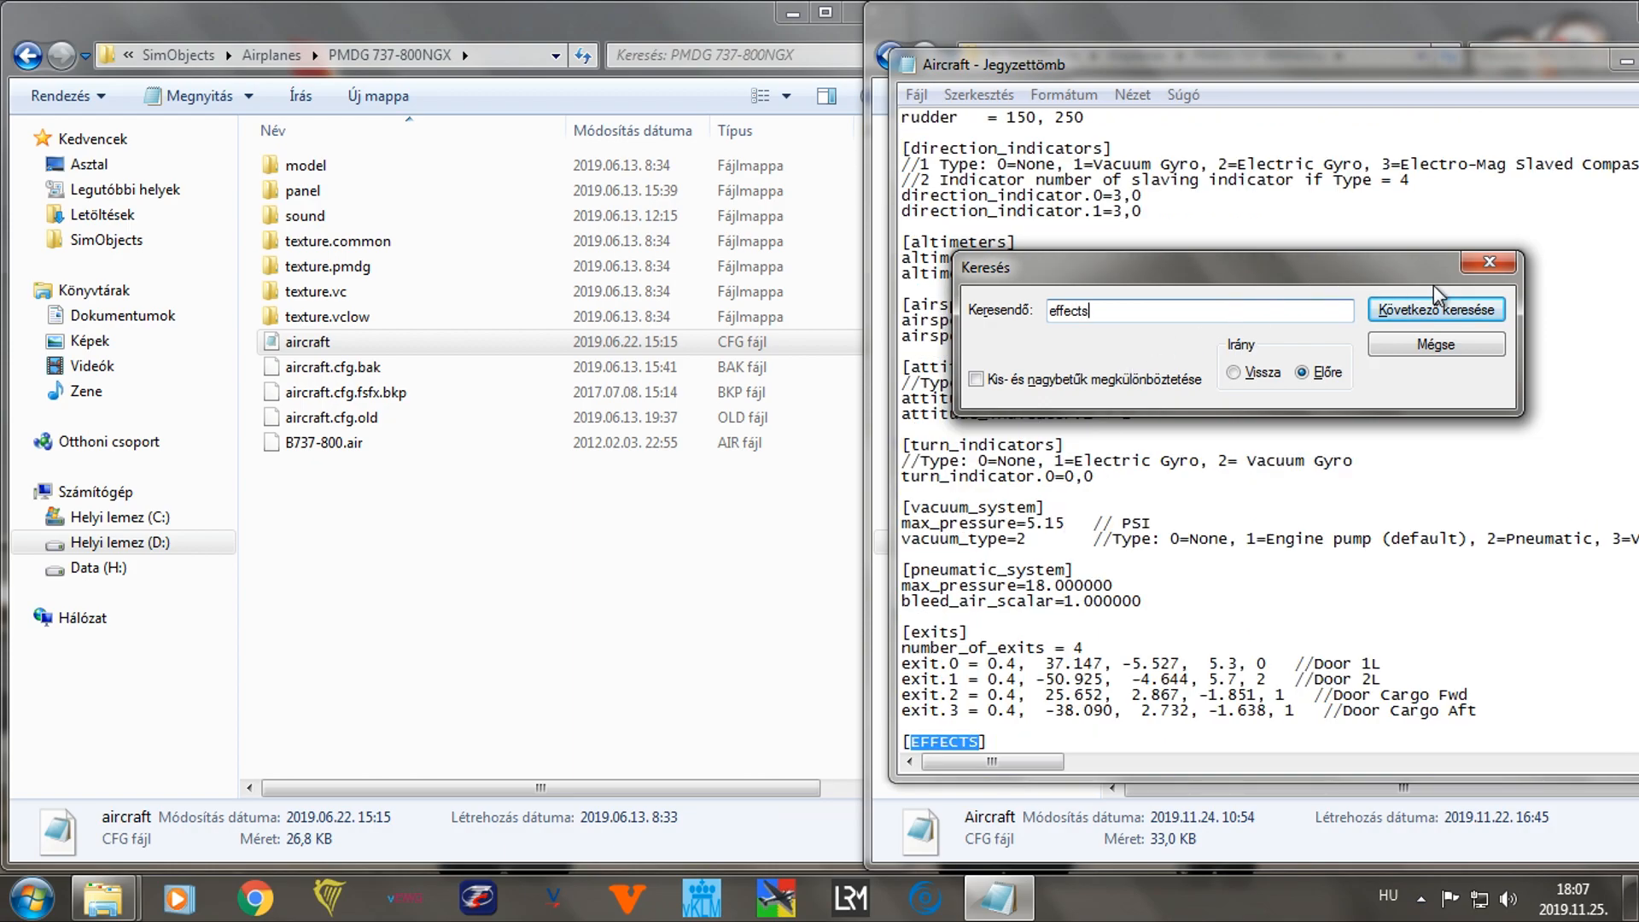
Highlight the [EFFECTS] section through the contrail line in the 737-800NGXu aircraft file, and close the file.
left_click(1490, 261)
scroll(1106, 585, "down", 6)
scroll(1107, 585, "down", 3)
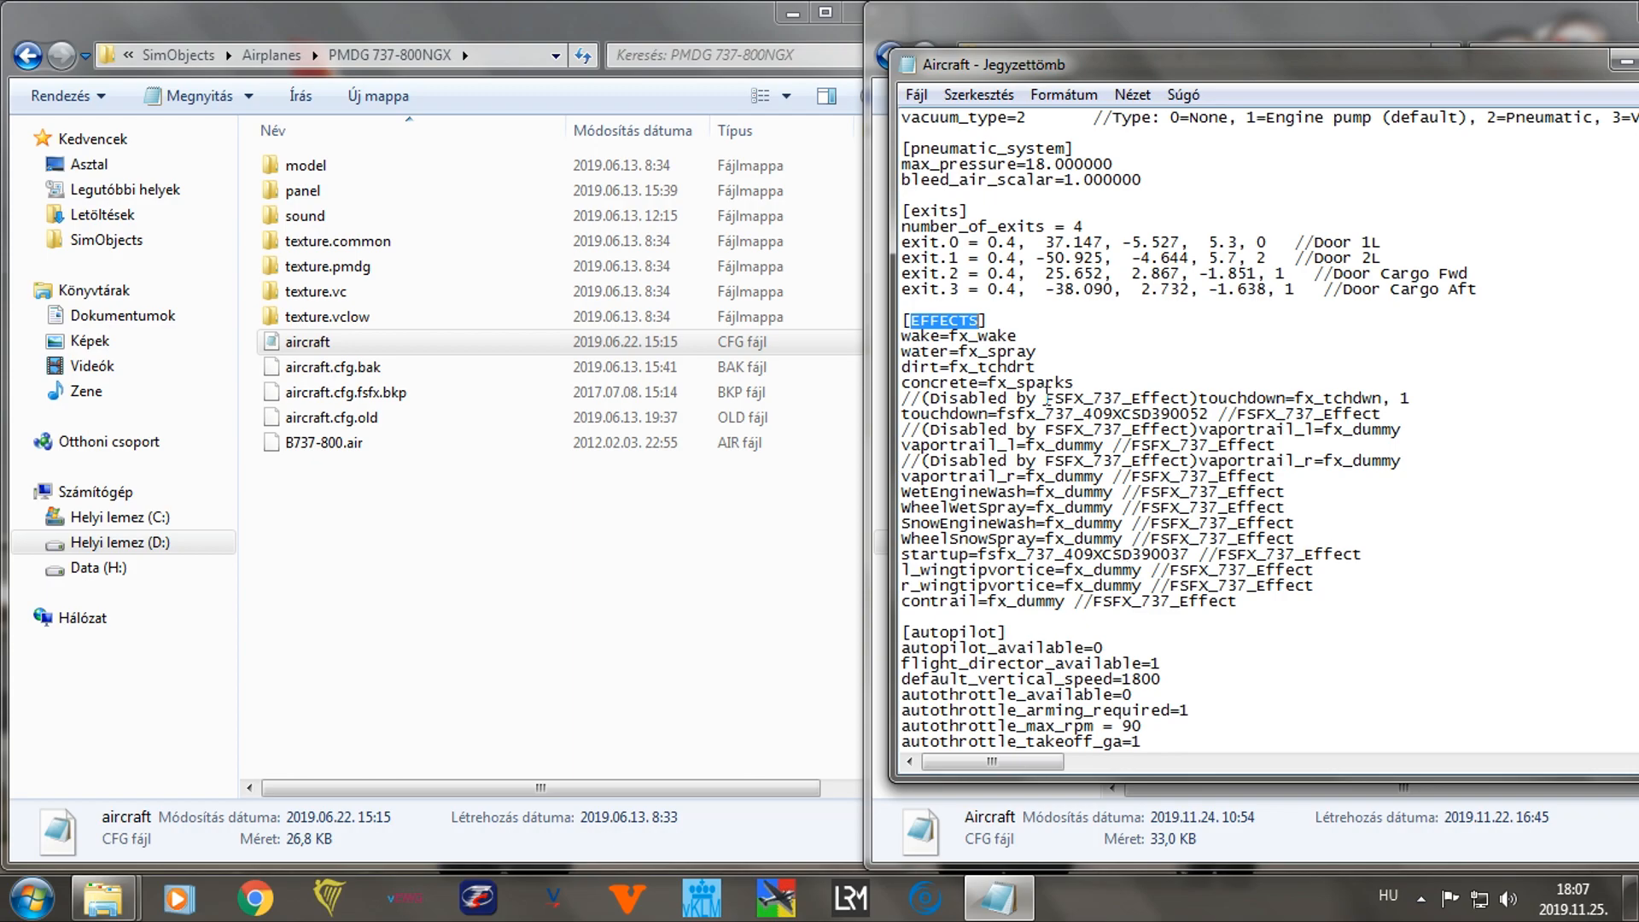
left_click_drag(924, 329, 1249, 603)
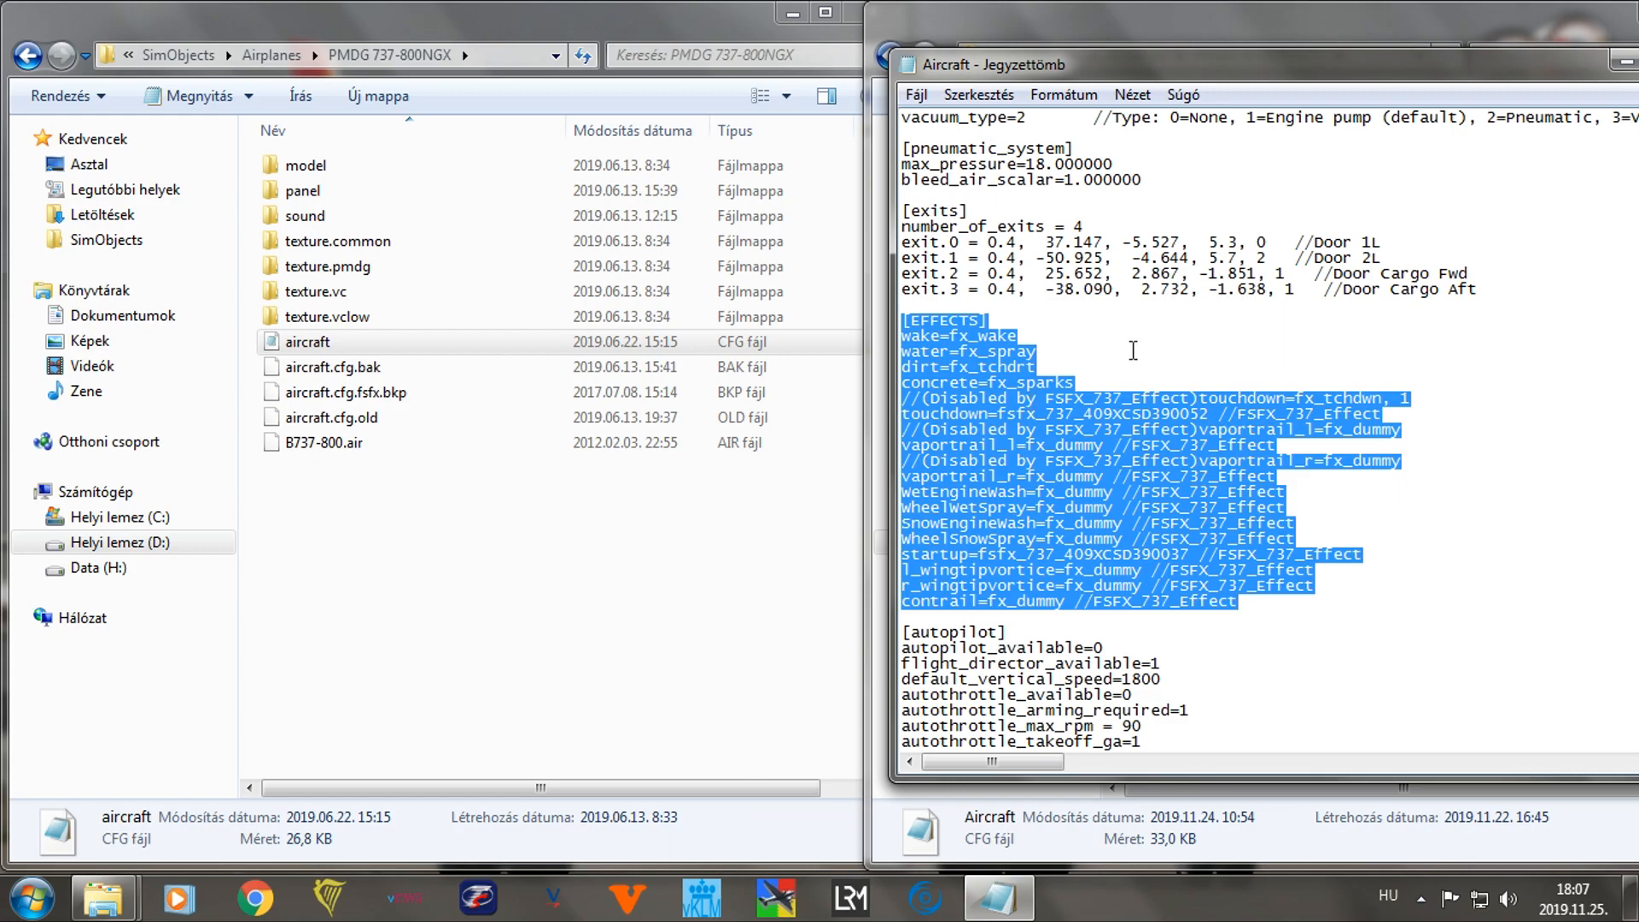
left_click_drag(1268, 71, 1325, 72)
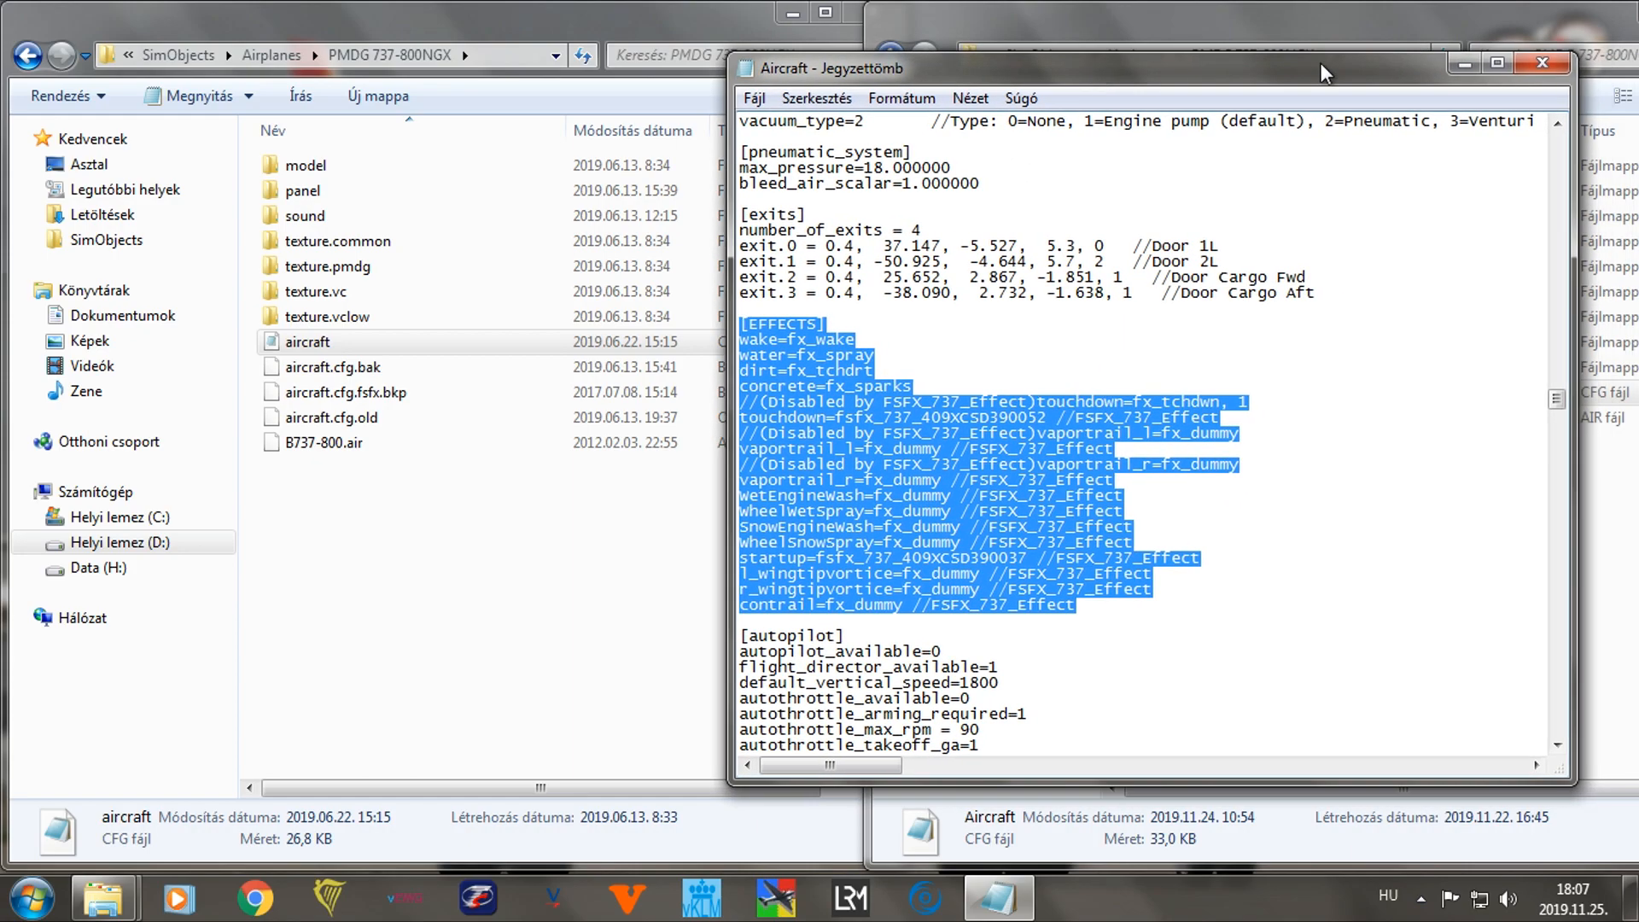
left_click(1542, 64)
Return both folder windows to the Airplanes folder and bring the PMDG 737 variant folders into view.
left_click(1255, 487)
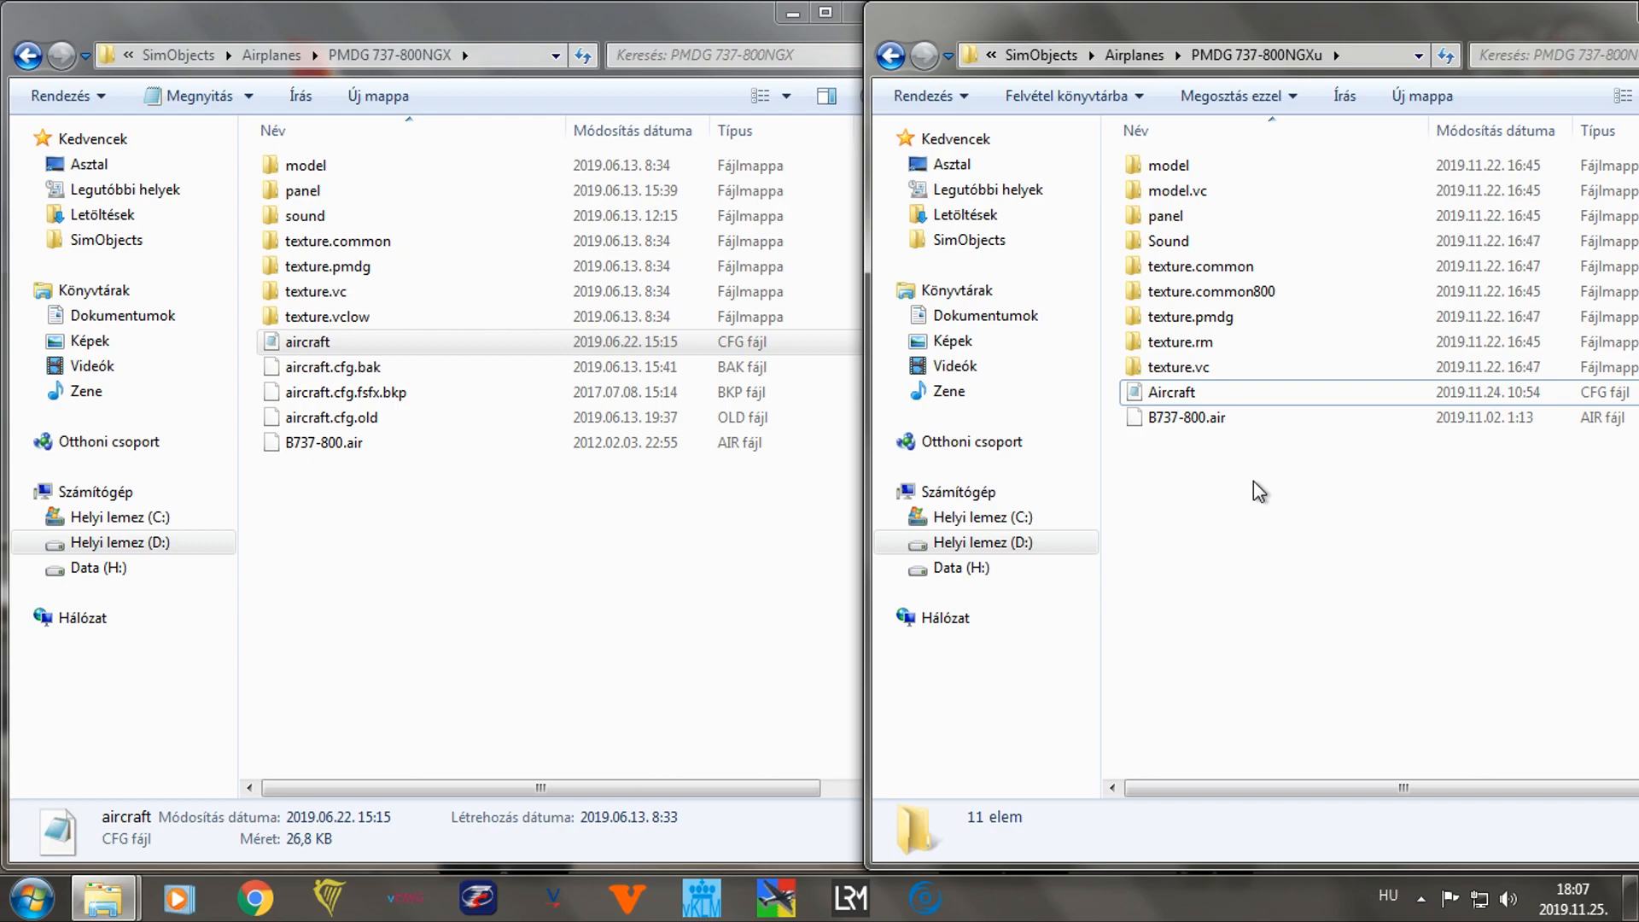
left_click(31, 56)
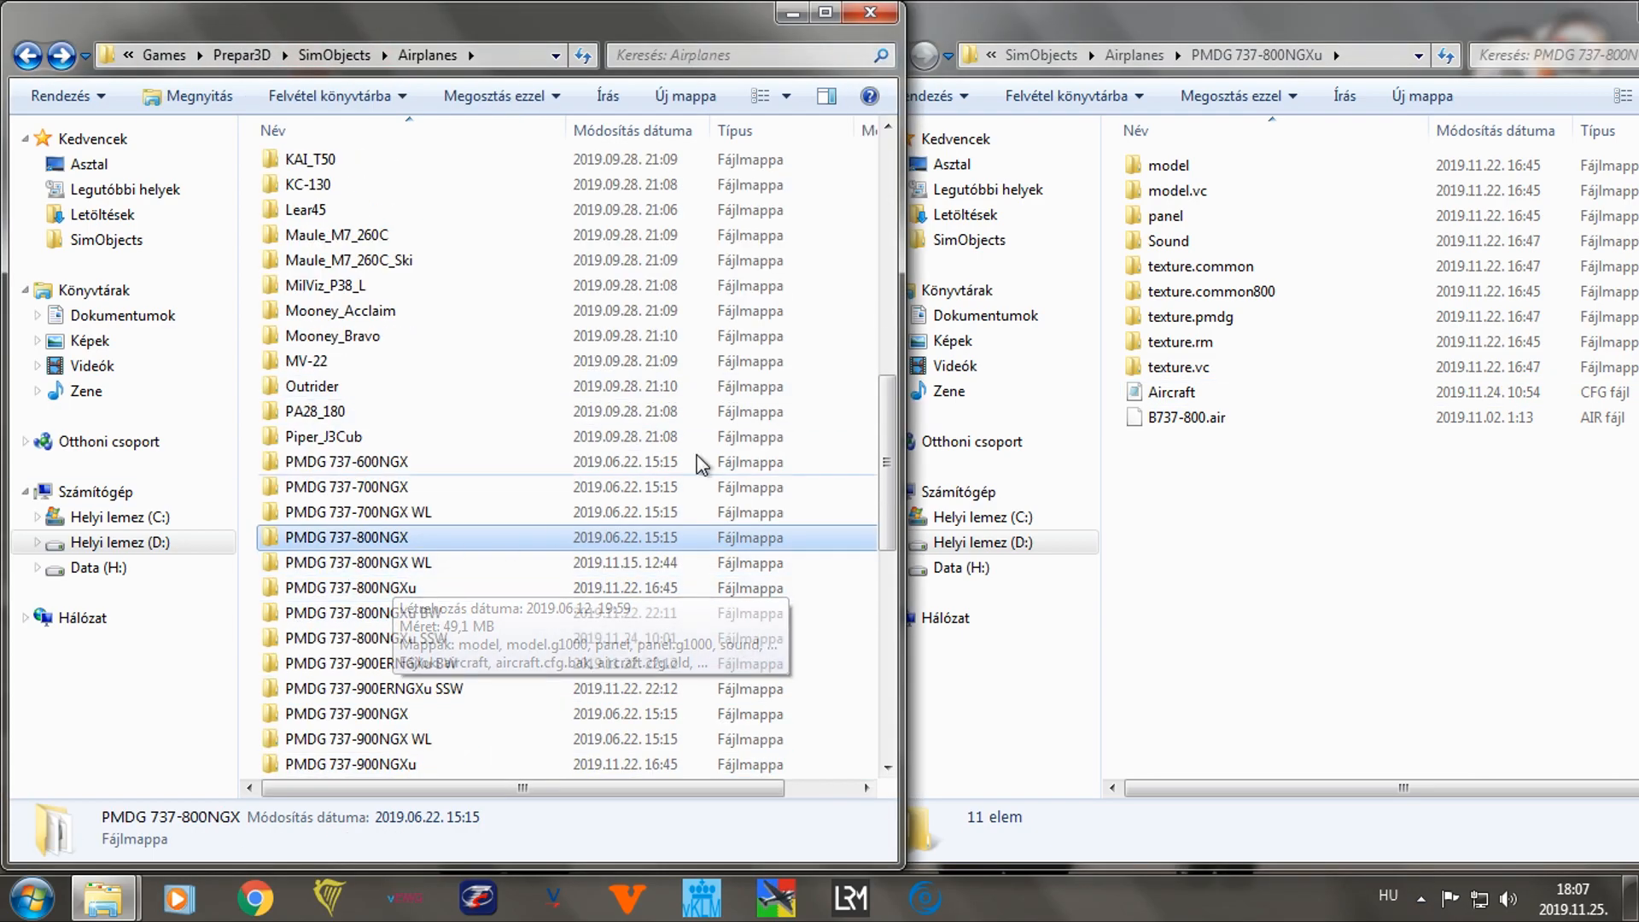
left_click(987, 12)
left_click(891, 56)
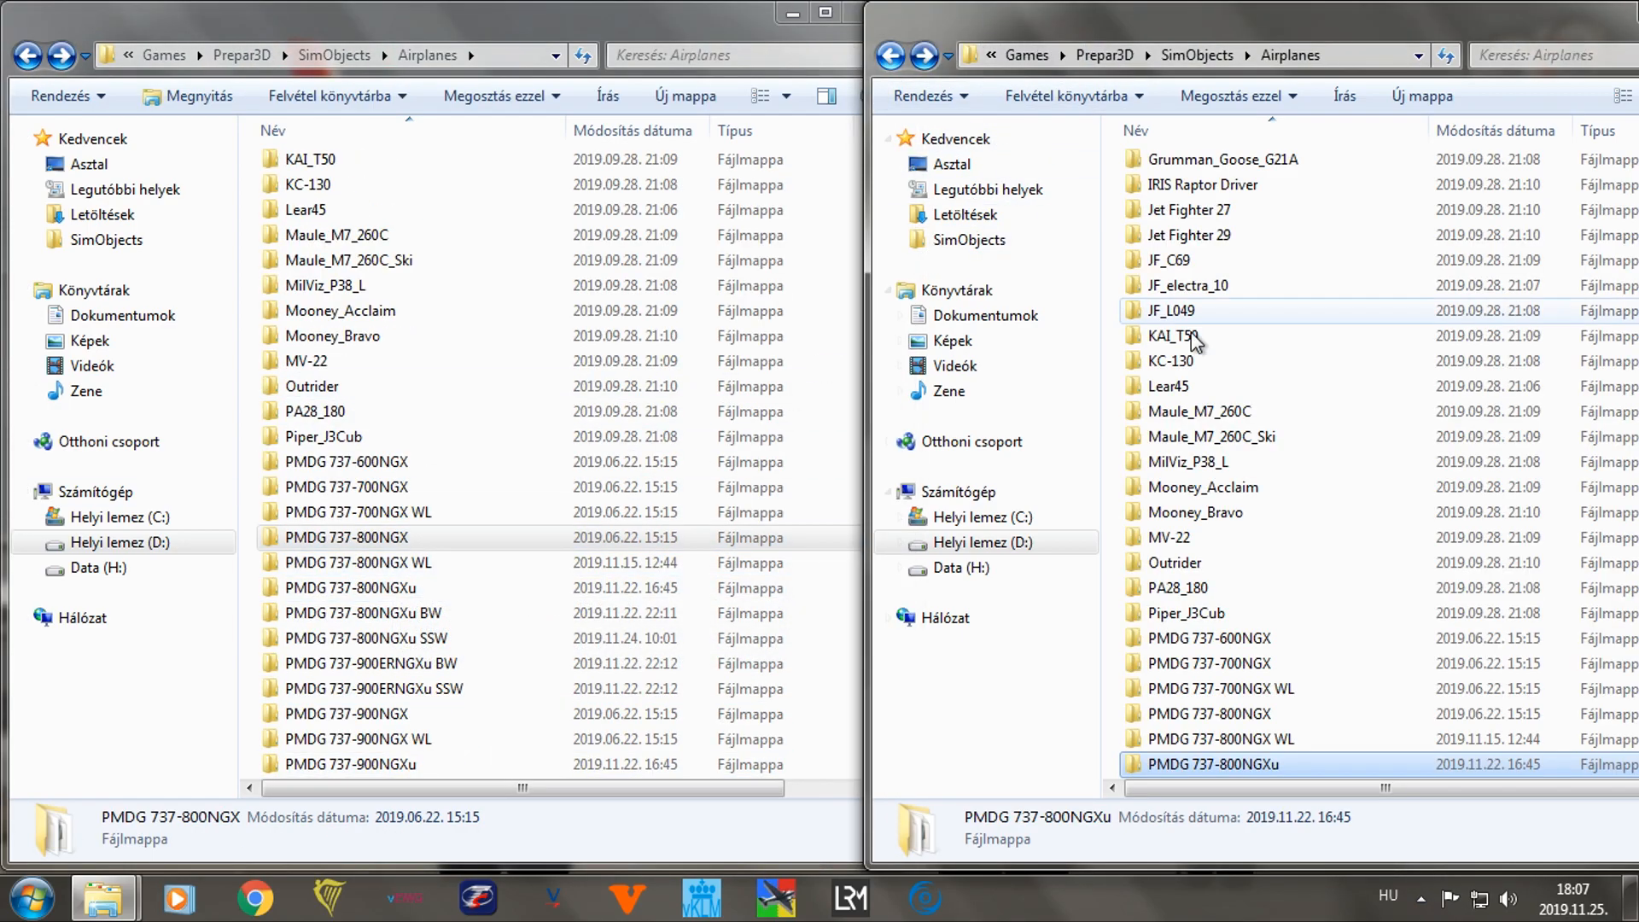
scroll(1212, 512, "down", 4)
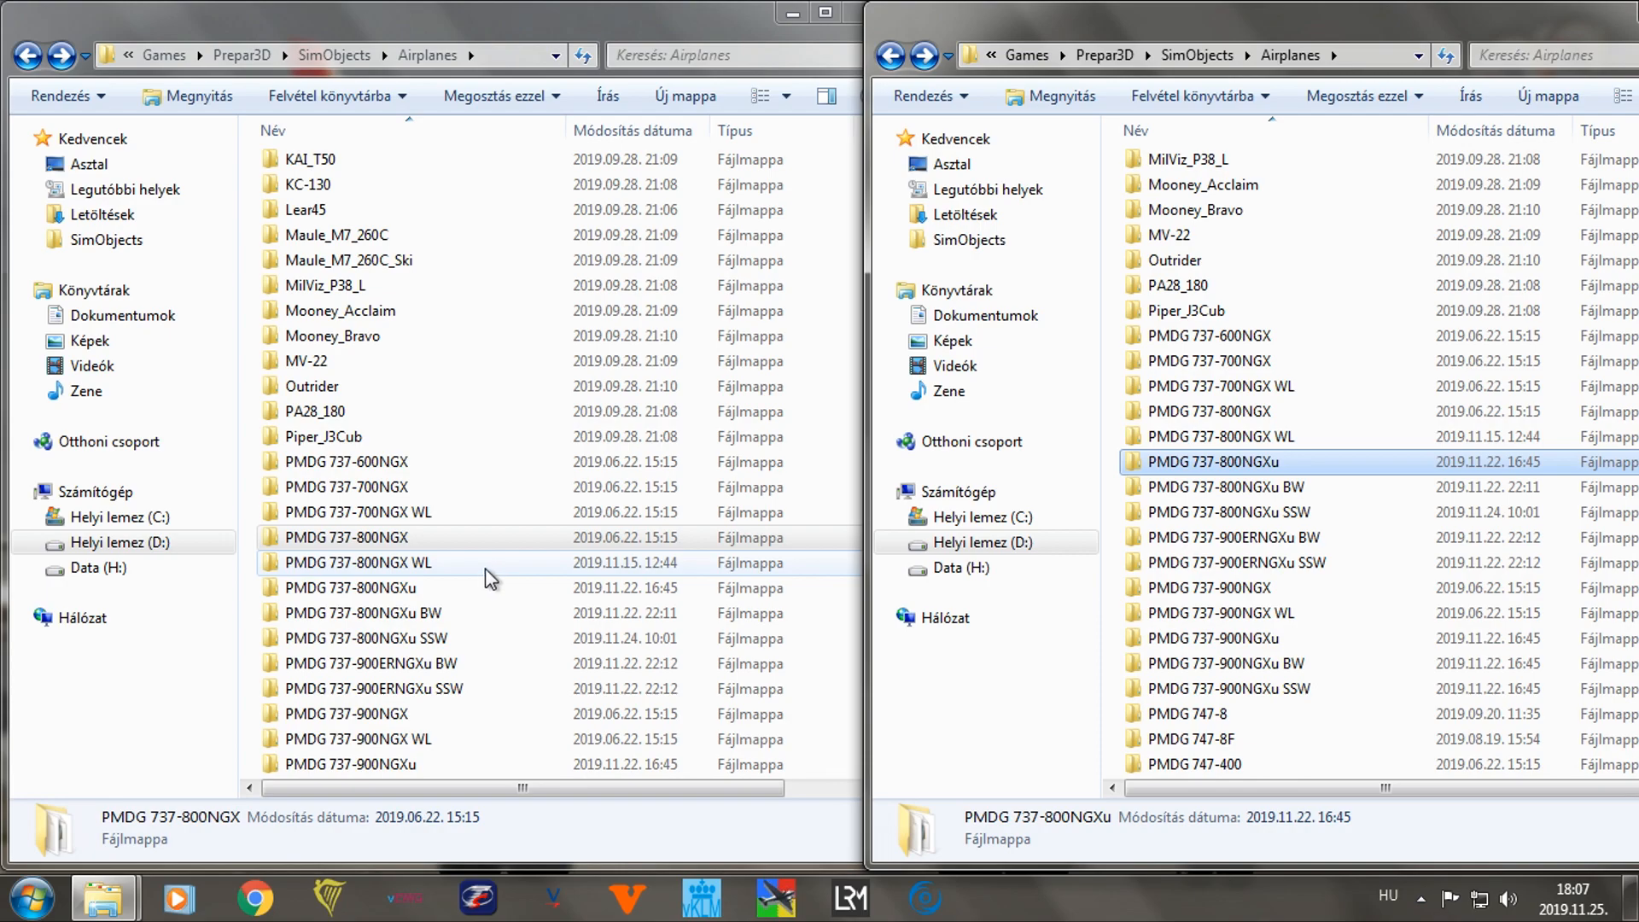
Mark the PMDG 737-800NGX WL folder in the first window and PMDG 737-800NGXu BW in the second as the matching pair.
left_click(424, 567)
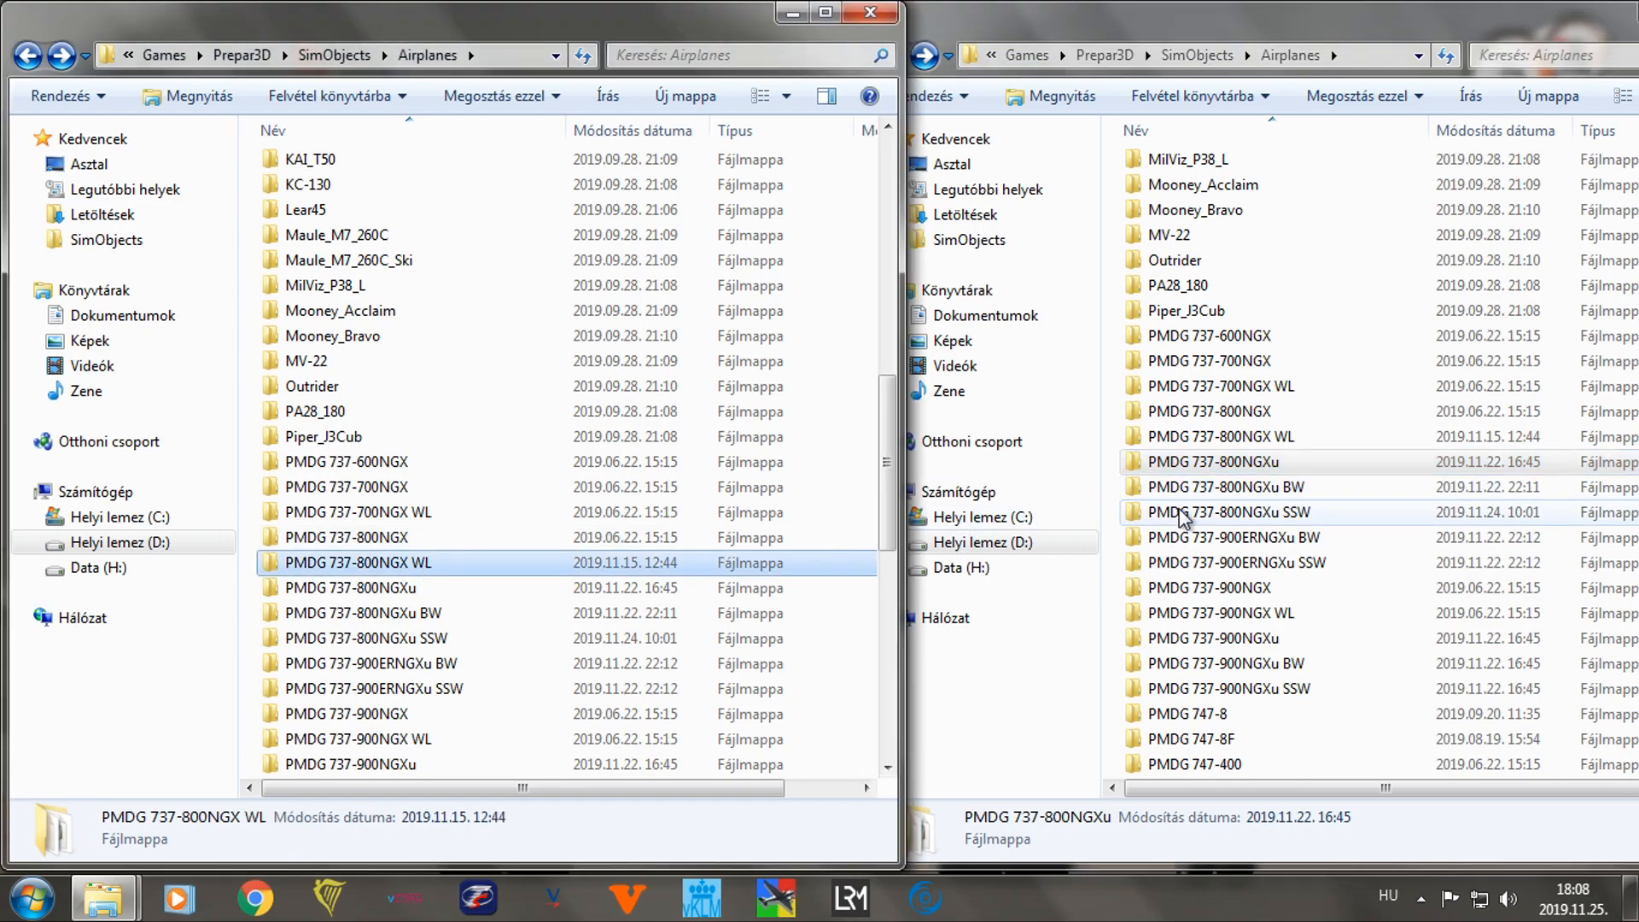
left_click(1195, 488)
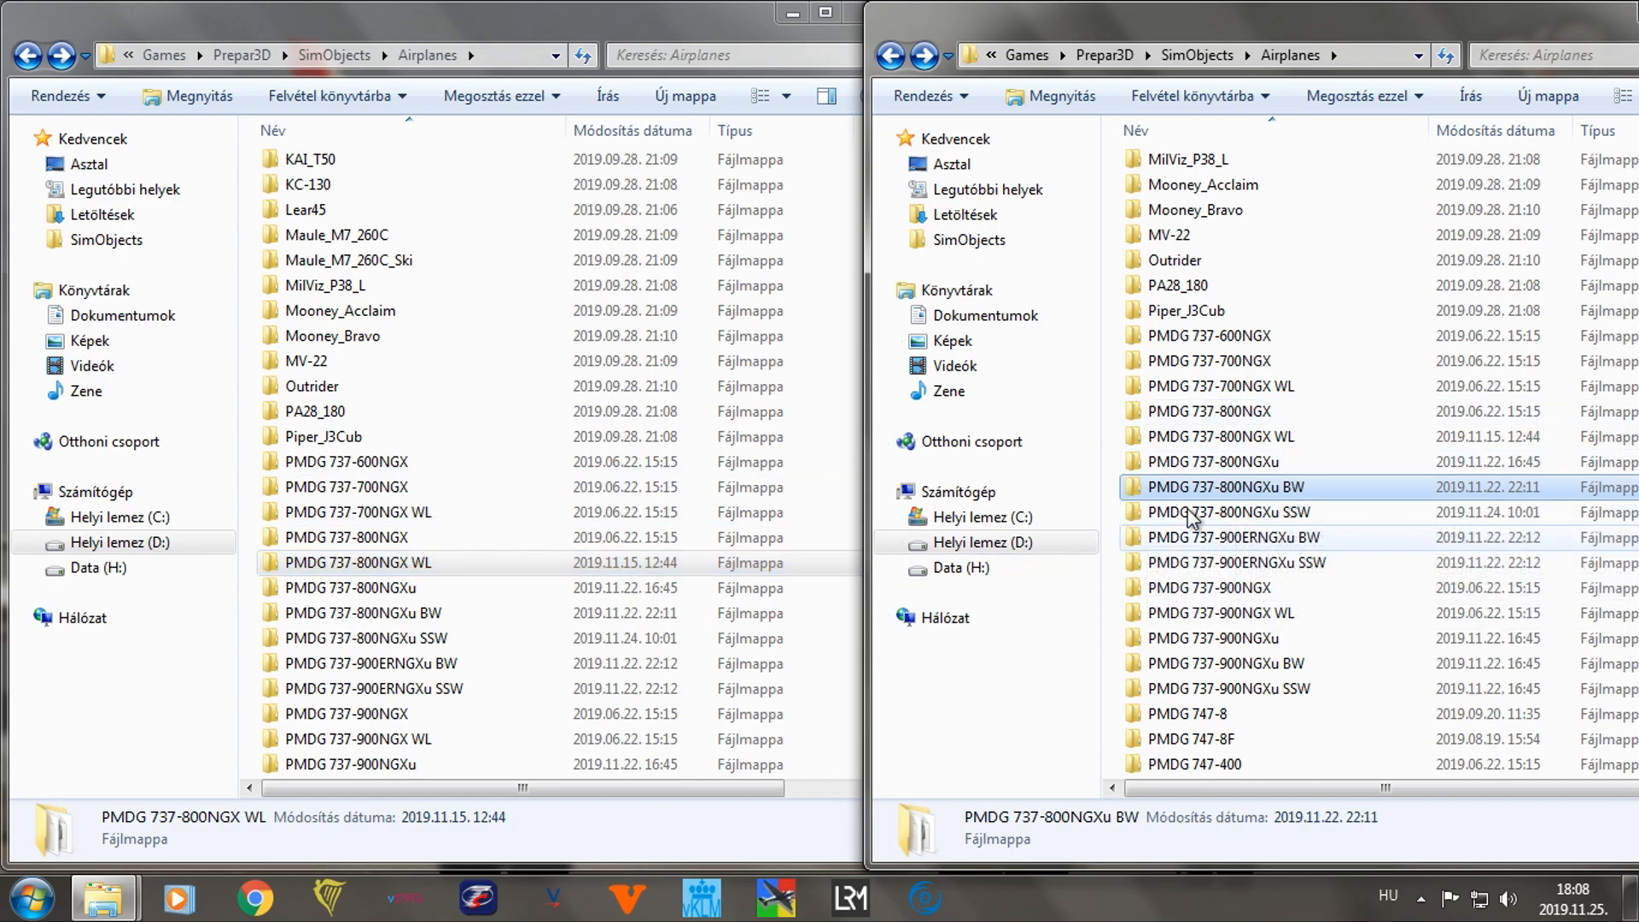
Open the aircraft CFG file from the PMDG 737-800NGX WL folder and place its text window over the first folder window.
left_click(385, 569)
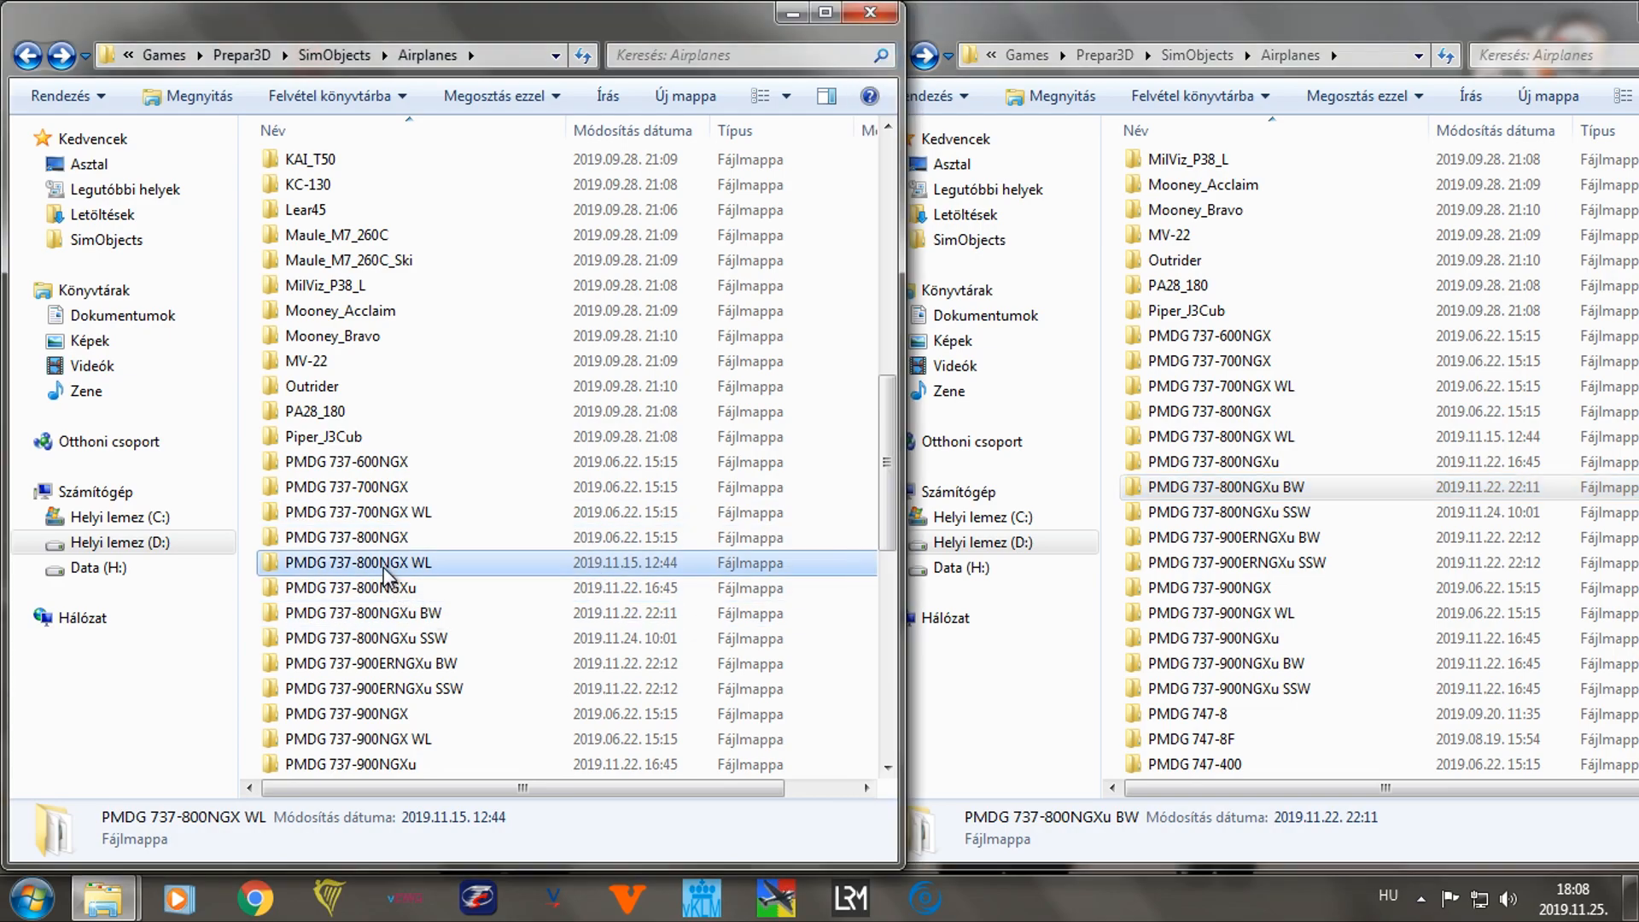
double_click(384, 569)
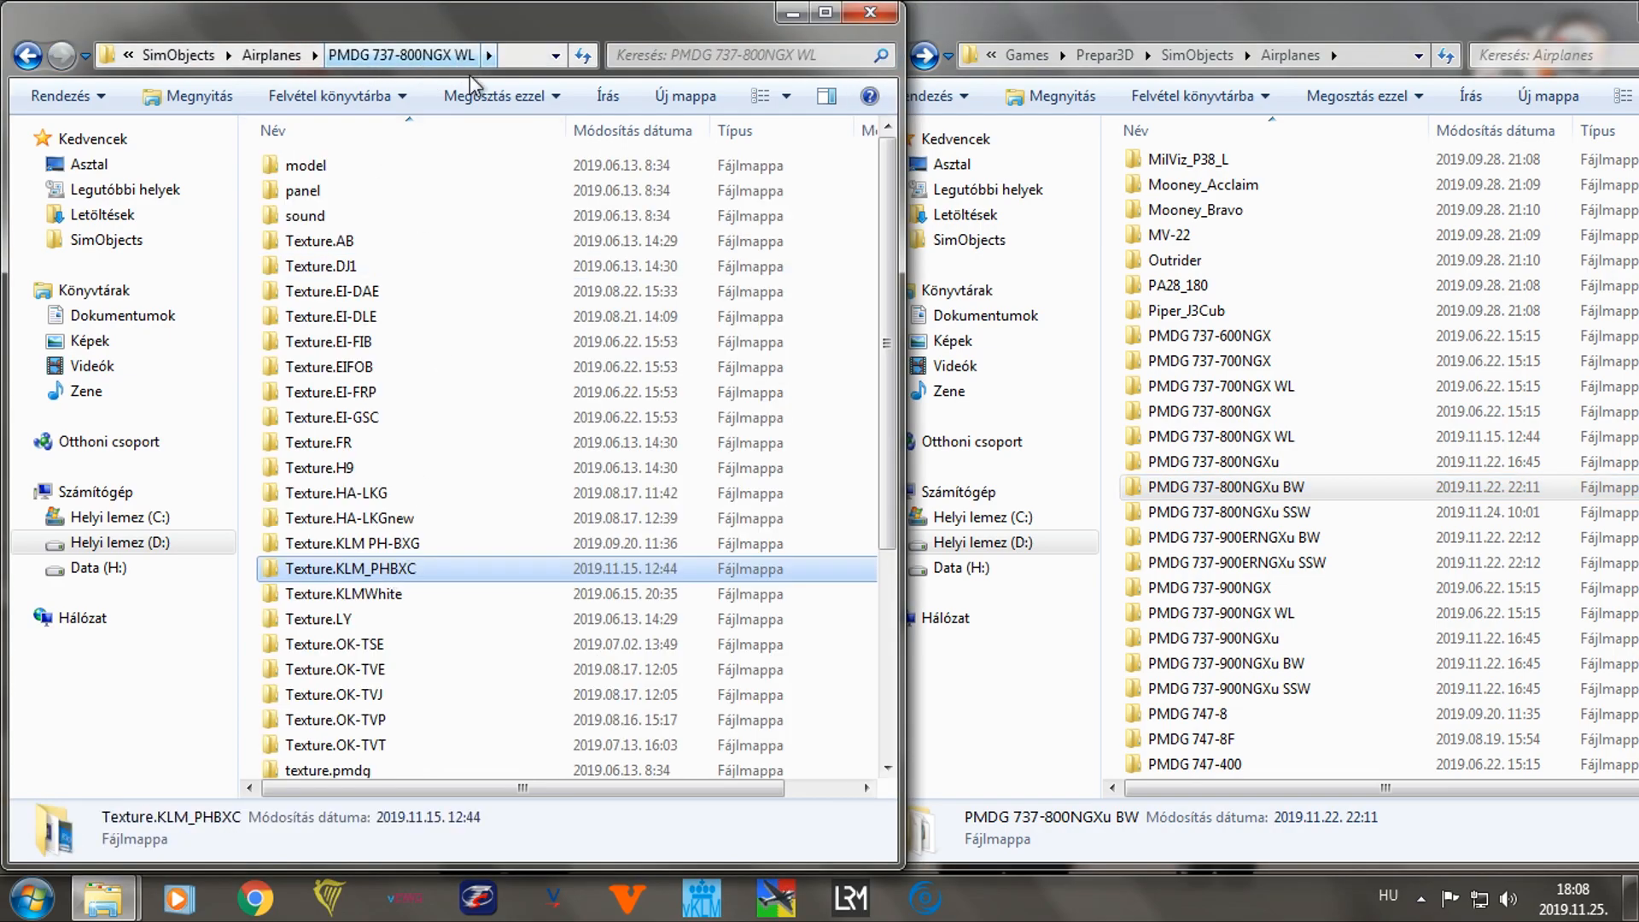
scroll(392, 589, "down", 4)
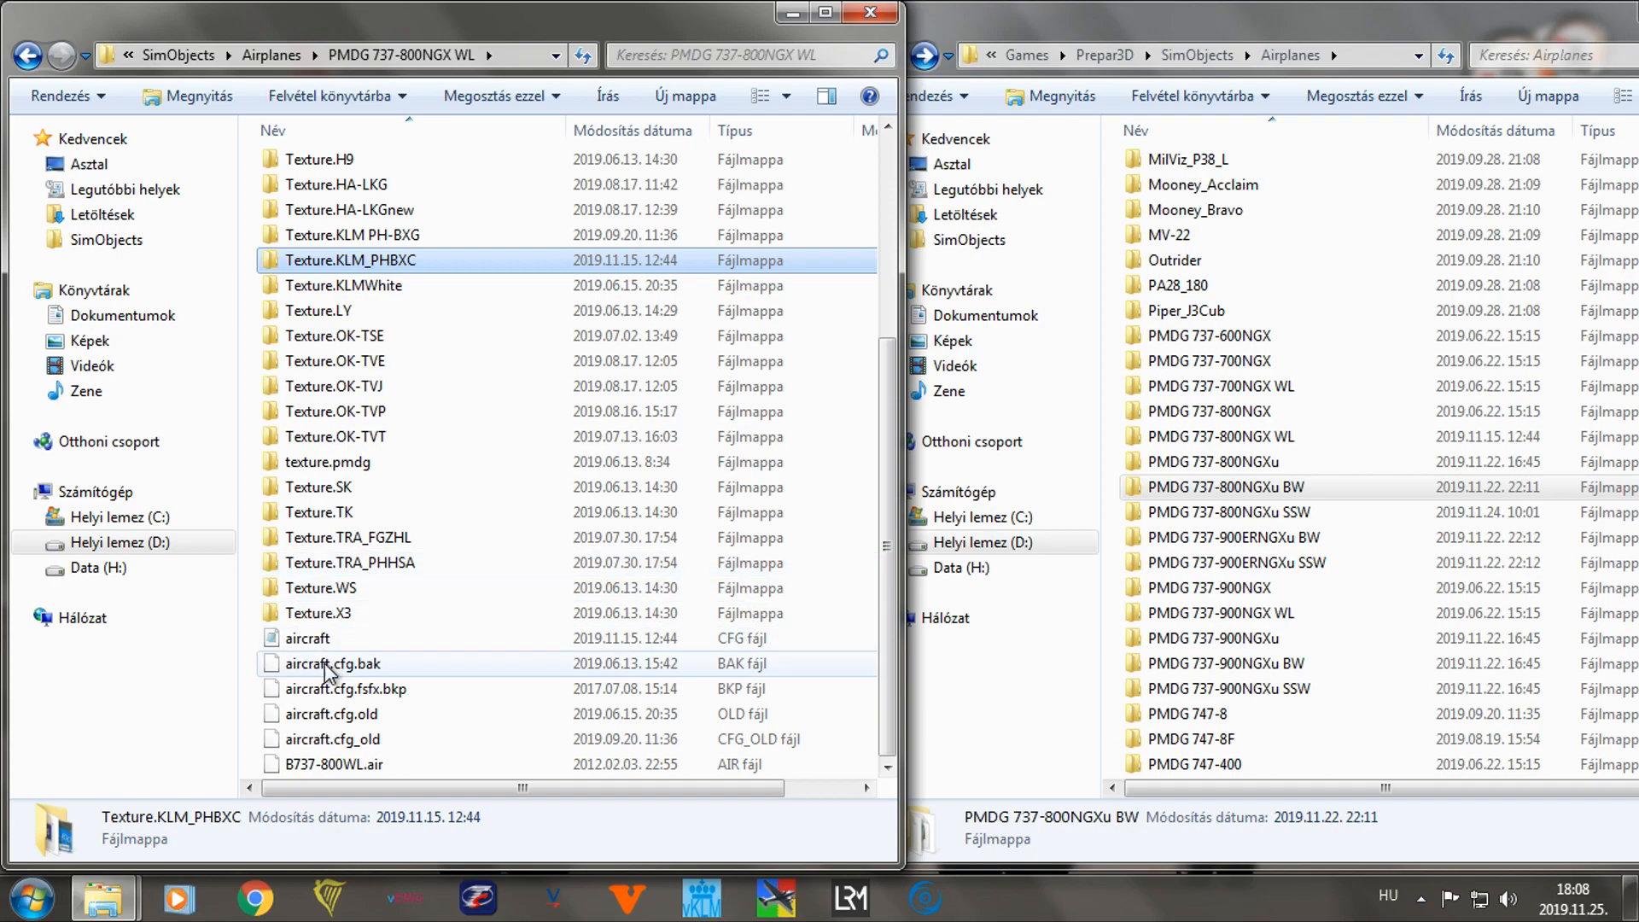
double_click(318, 638)
left_click_drag(1071, 87, 489, 64)
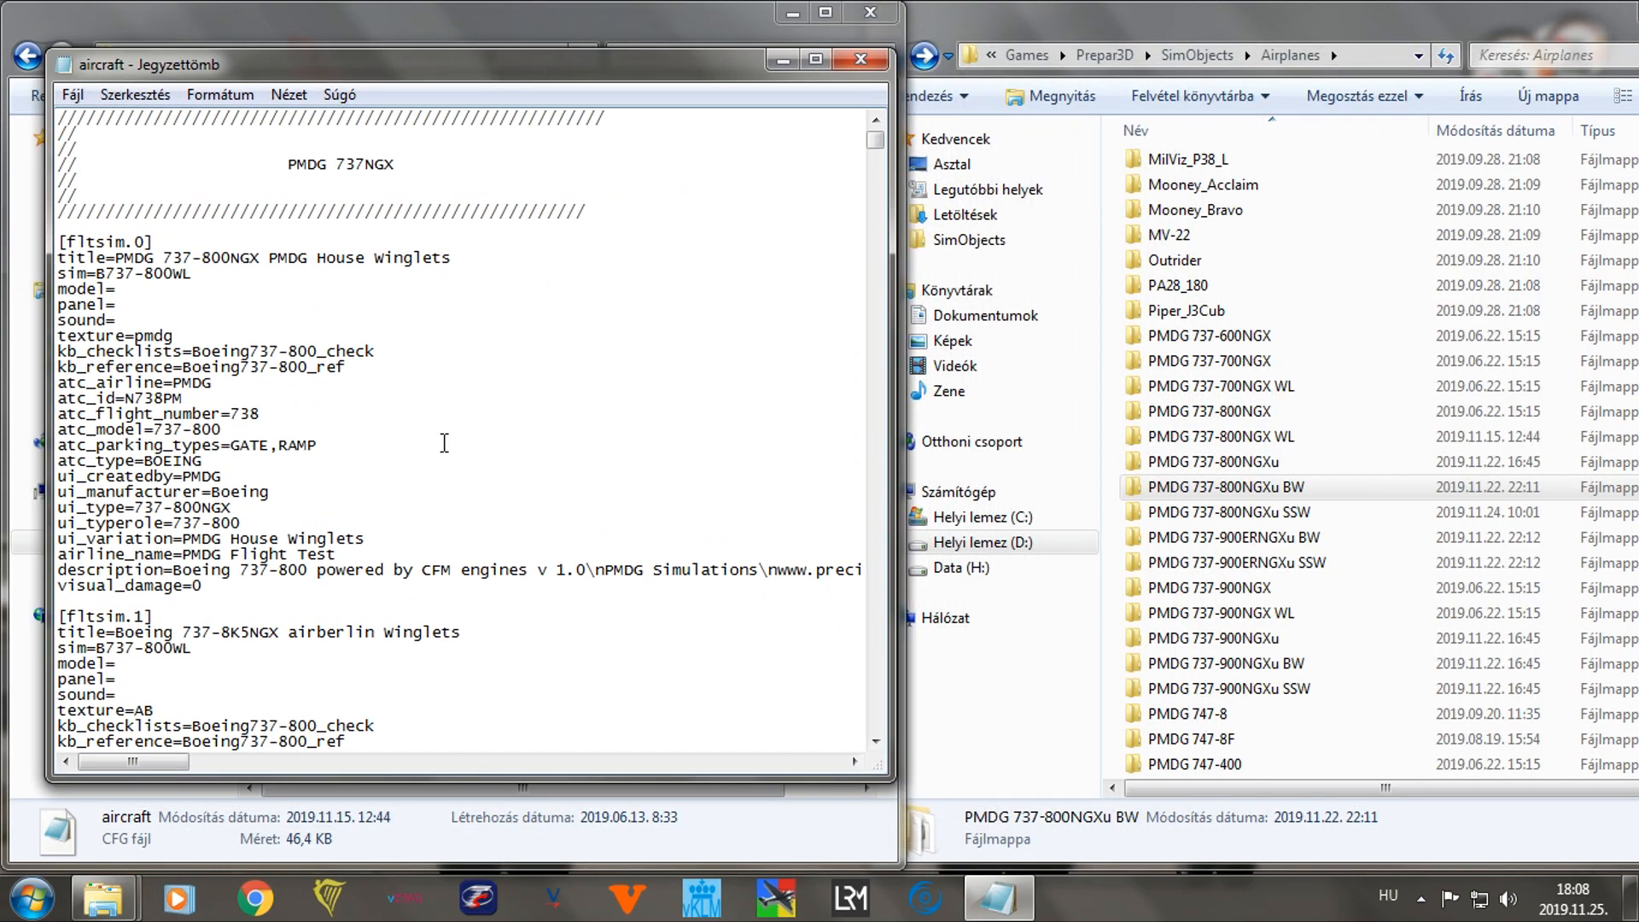
Search the 737-800NGX WL aircraft file for "smokesys" and examine the smoke entries under [SMOKESYSTEM].
key("ctrl+f")
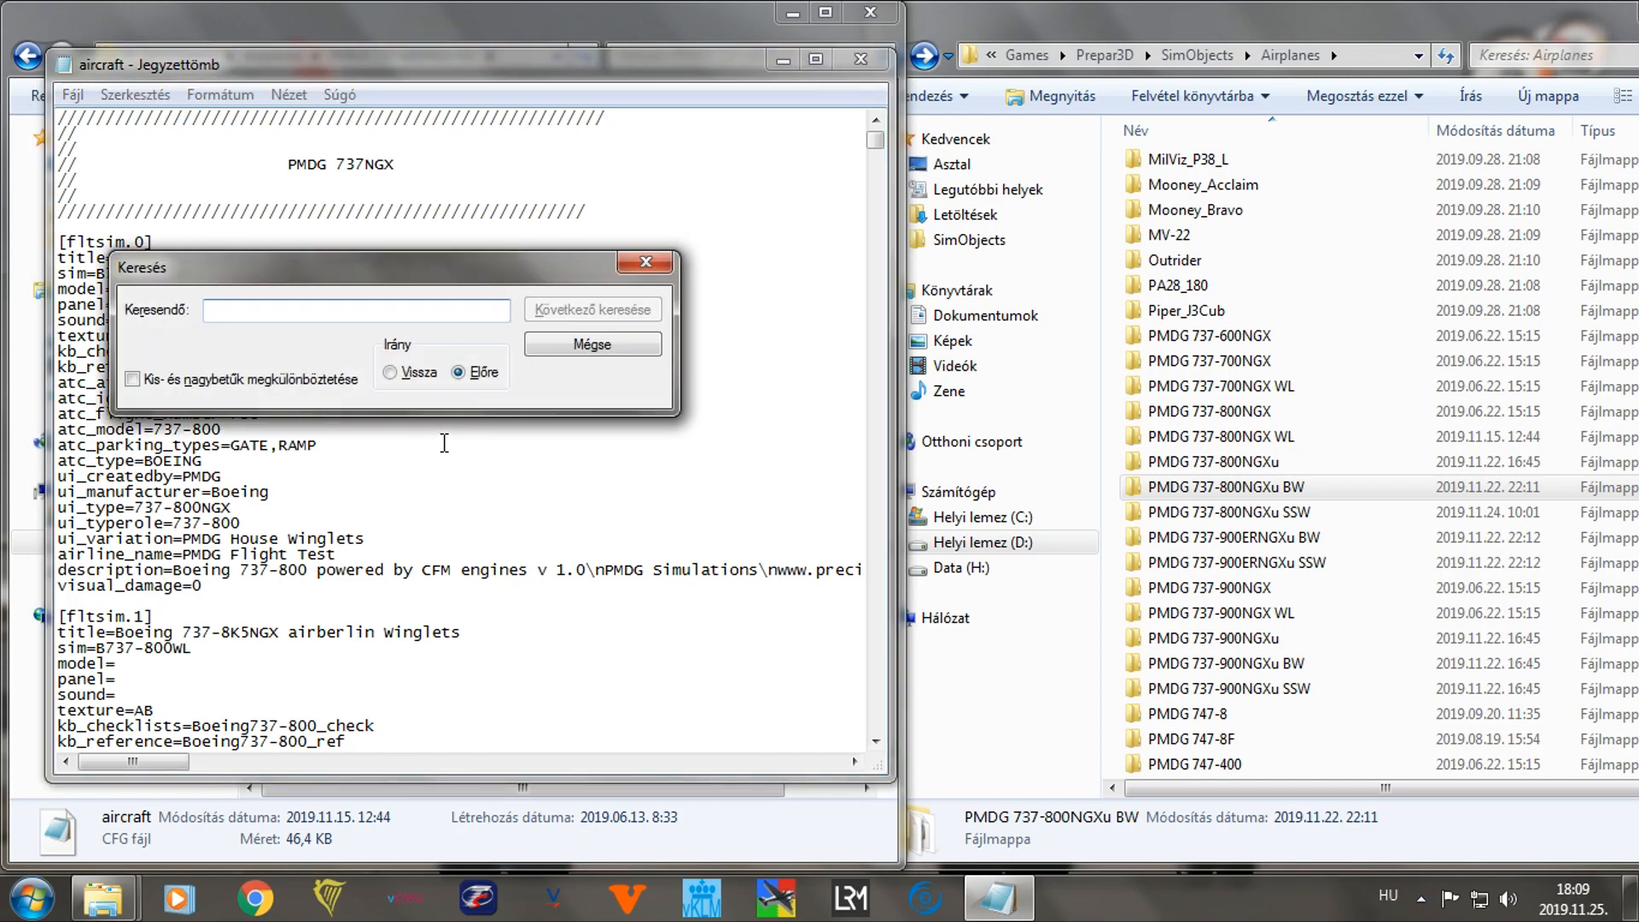
type("smokesys")
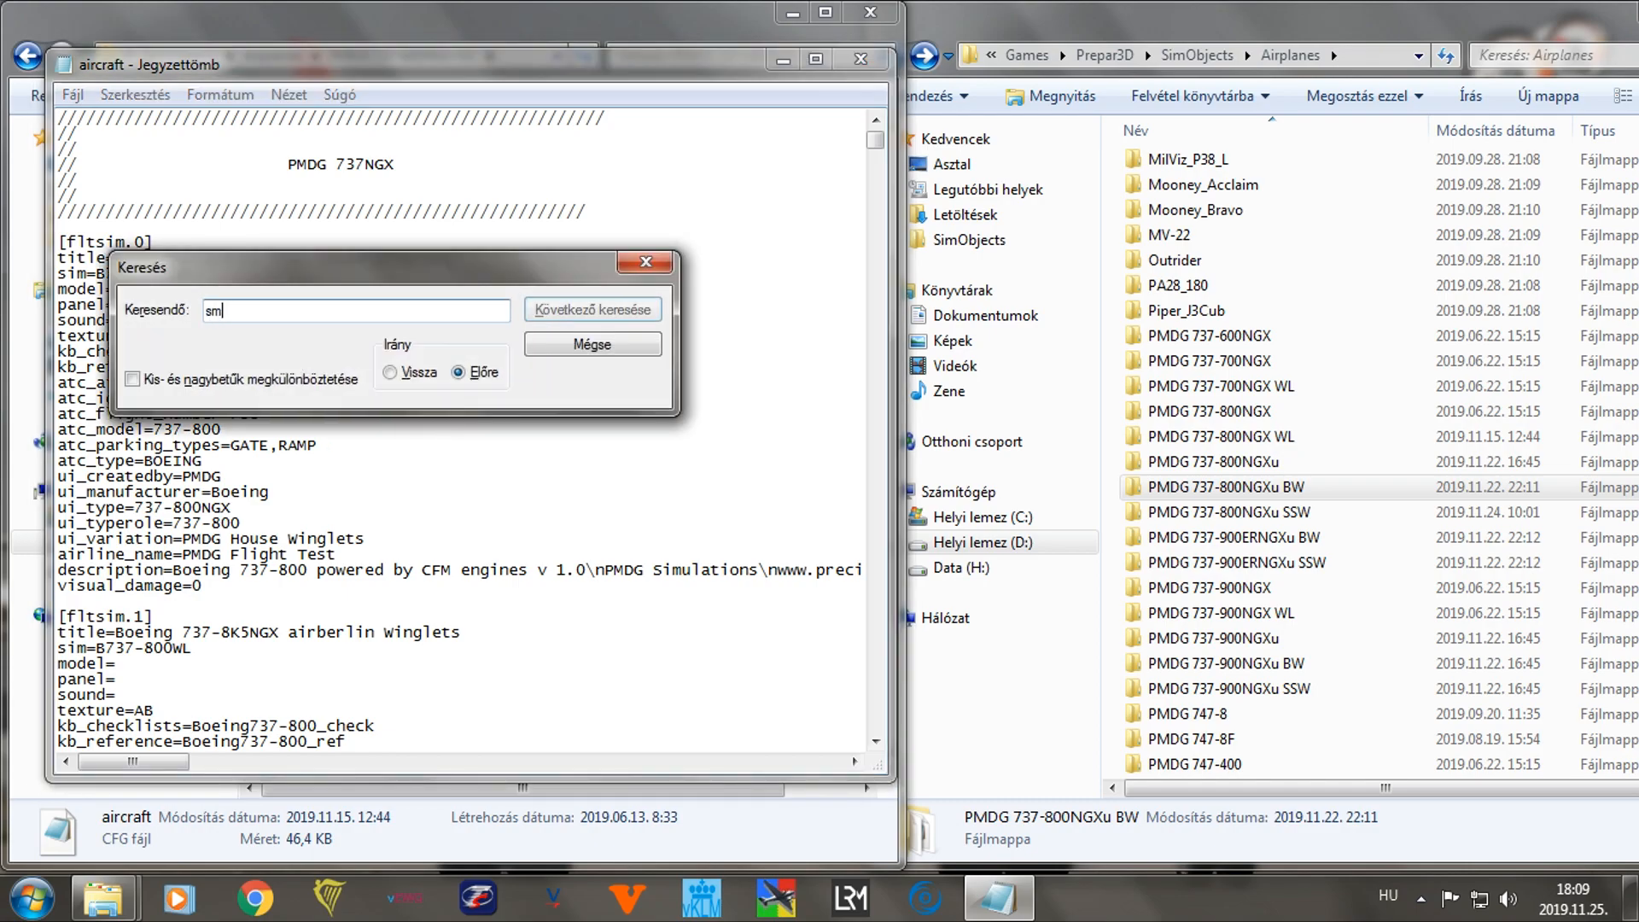
key("Return")
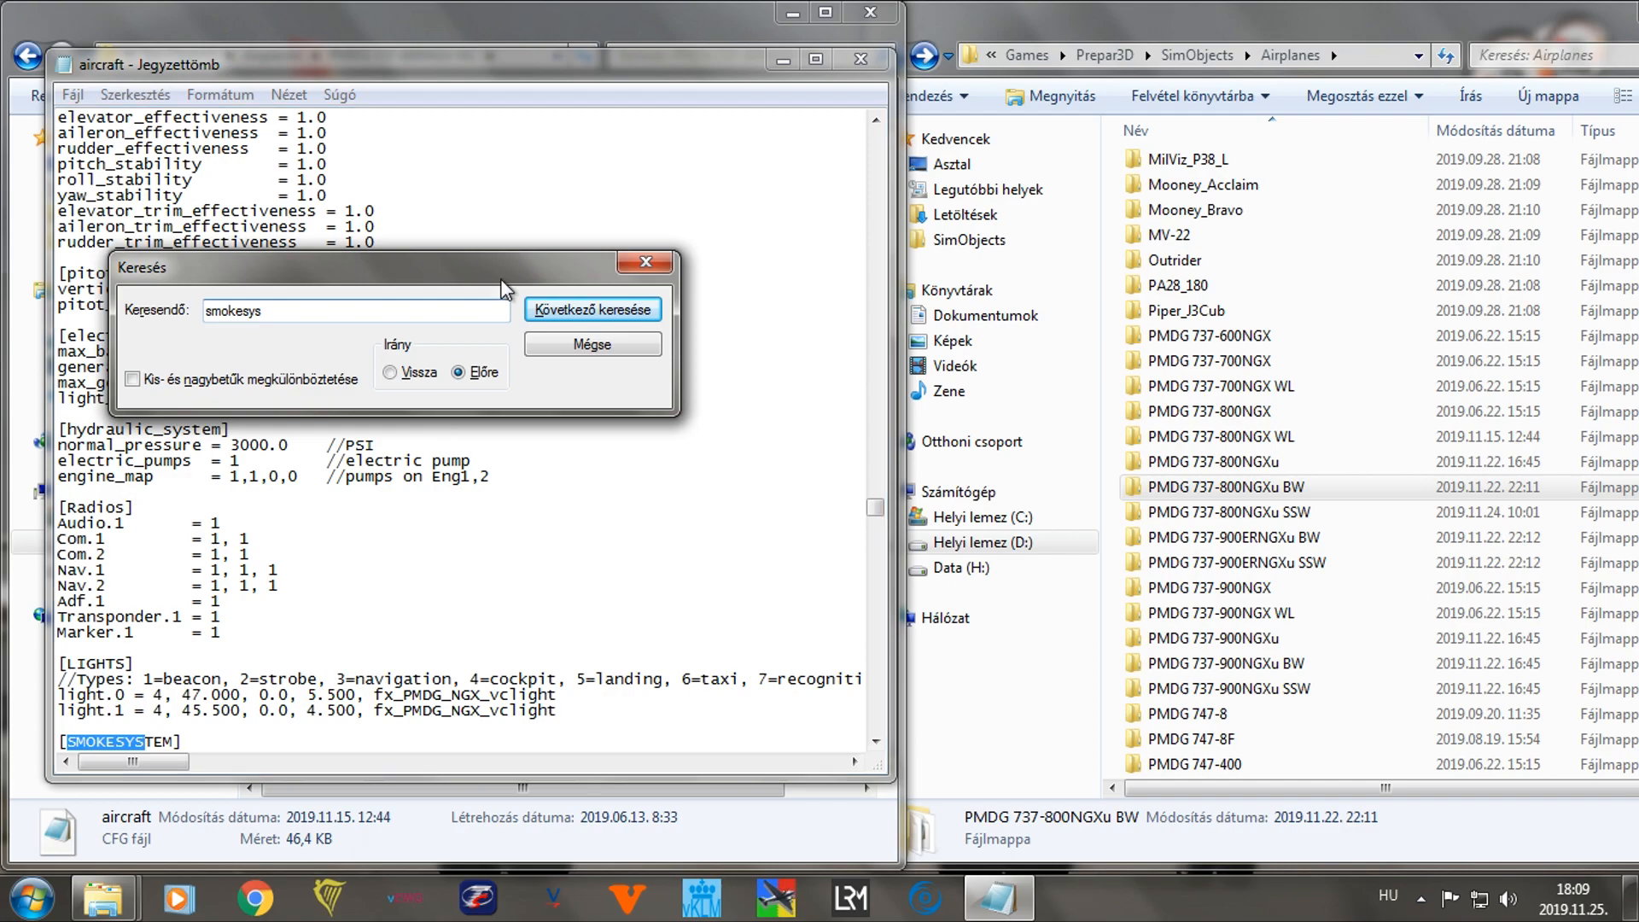
left_click(687, 252)
left_click(647, 262)
scroll(226, 487, "down", 5)
scroll(226, 487, "down", 4)
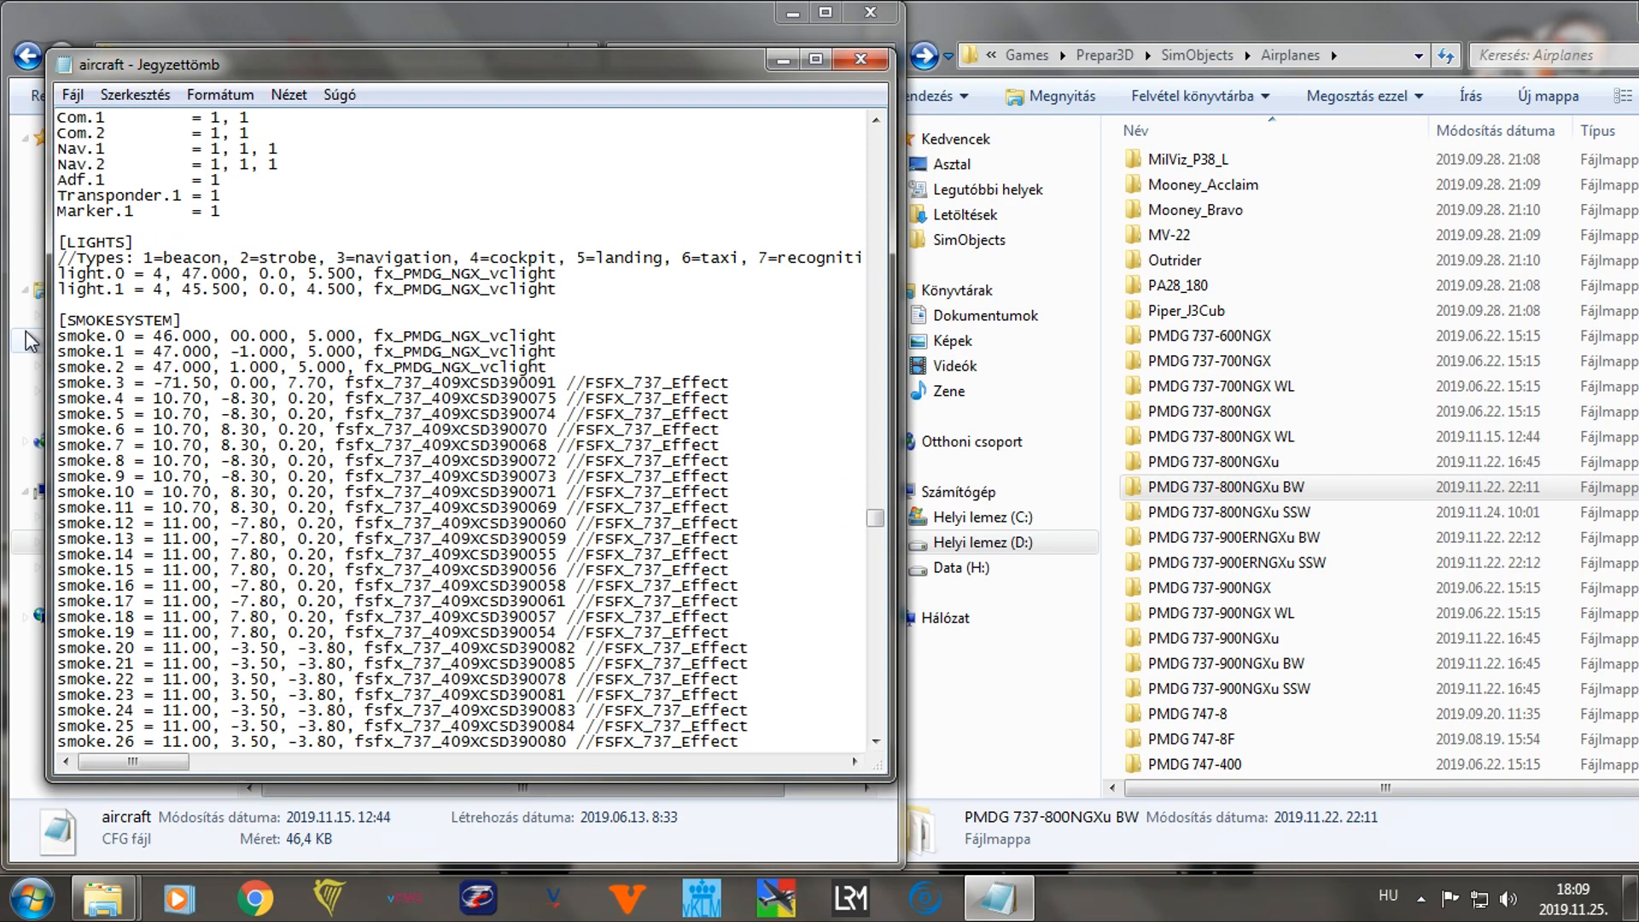
Highlight the whole [SMOKESYSTEM] section through smoke.98, and close the 737-800NGX WL aircraft file.
left_click_drag(57, 321, 505, 681)
left_click_drag(505, 620, 762, 415)
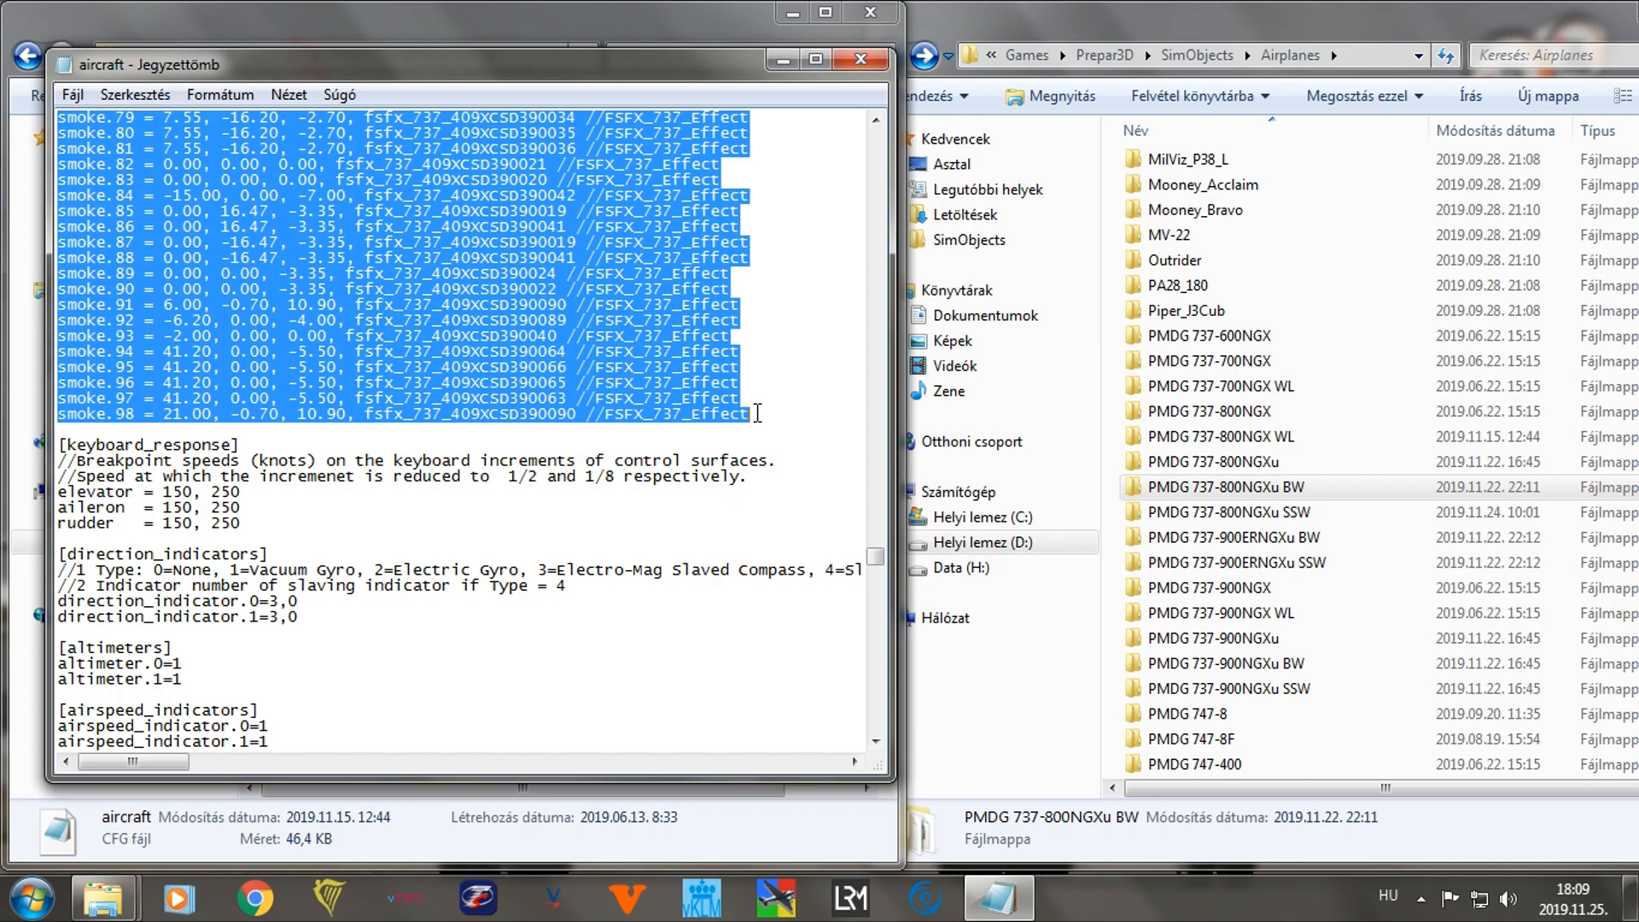
left_click(861, 59)
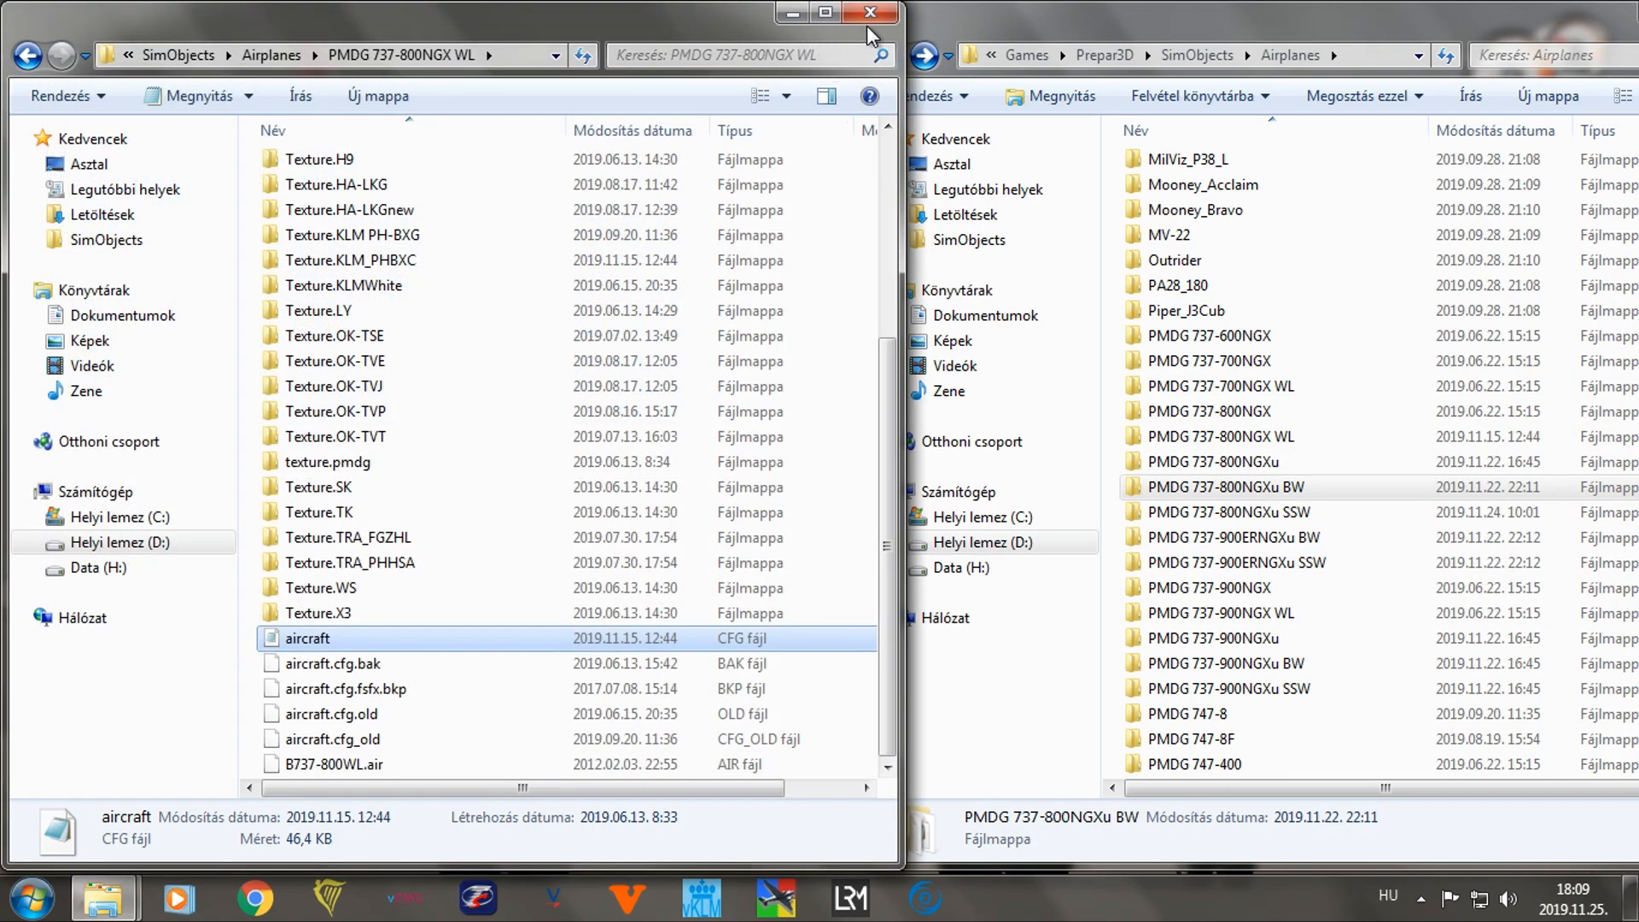
Open the aircraft CFG file from the PMDG 737-800NGXu BW folder and place its text window over the second folder window.
left_click(1270, 494)
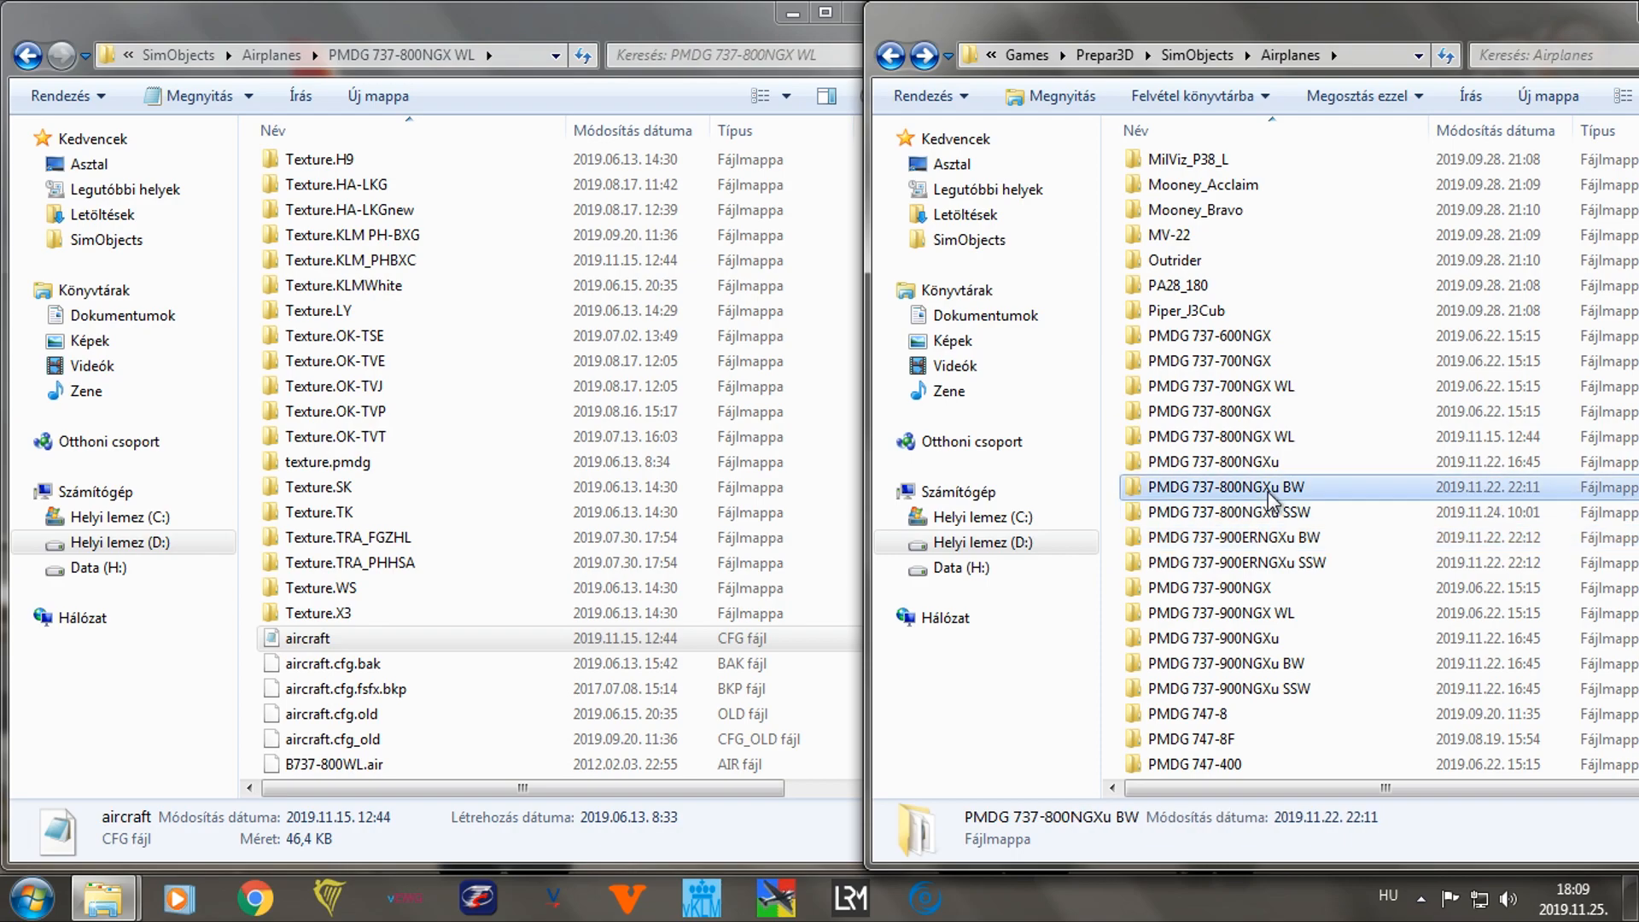
double_click(1269, 493)
double_click(1179, 418)
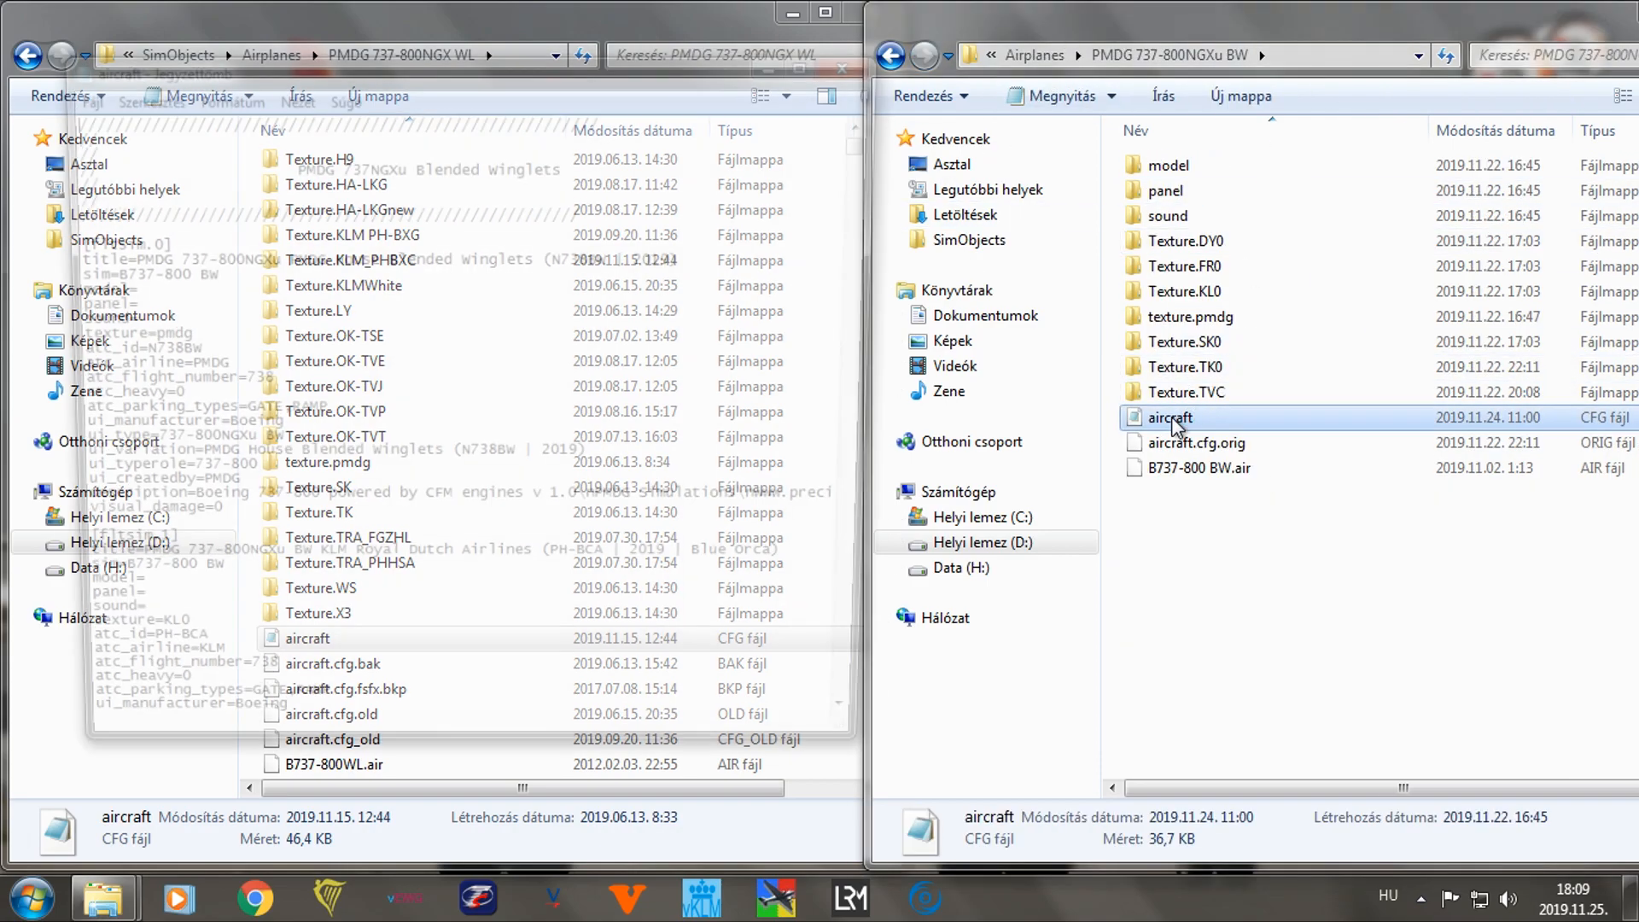
left_click_drag(503, 67, 1363, 101)
Search the 737-800NGXu BW aircraft file for "smokesys" and bring the [SMOKESYSTEM] entries into view.
key("ctrl+f")
type("smokesys")
key("Return")
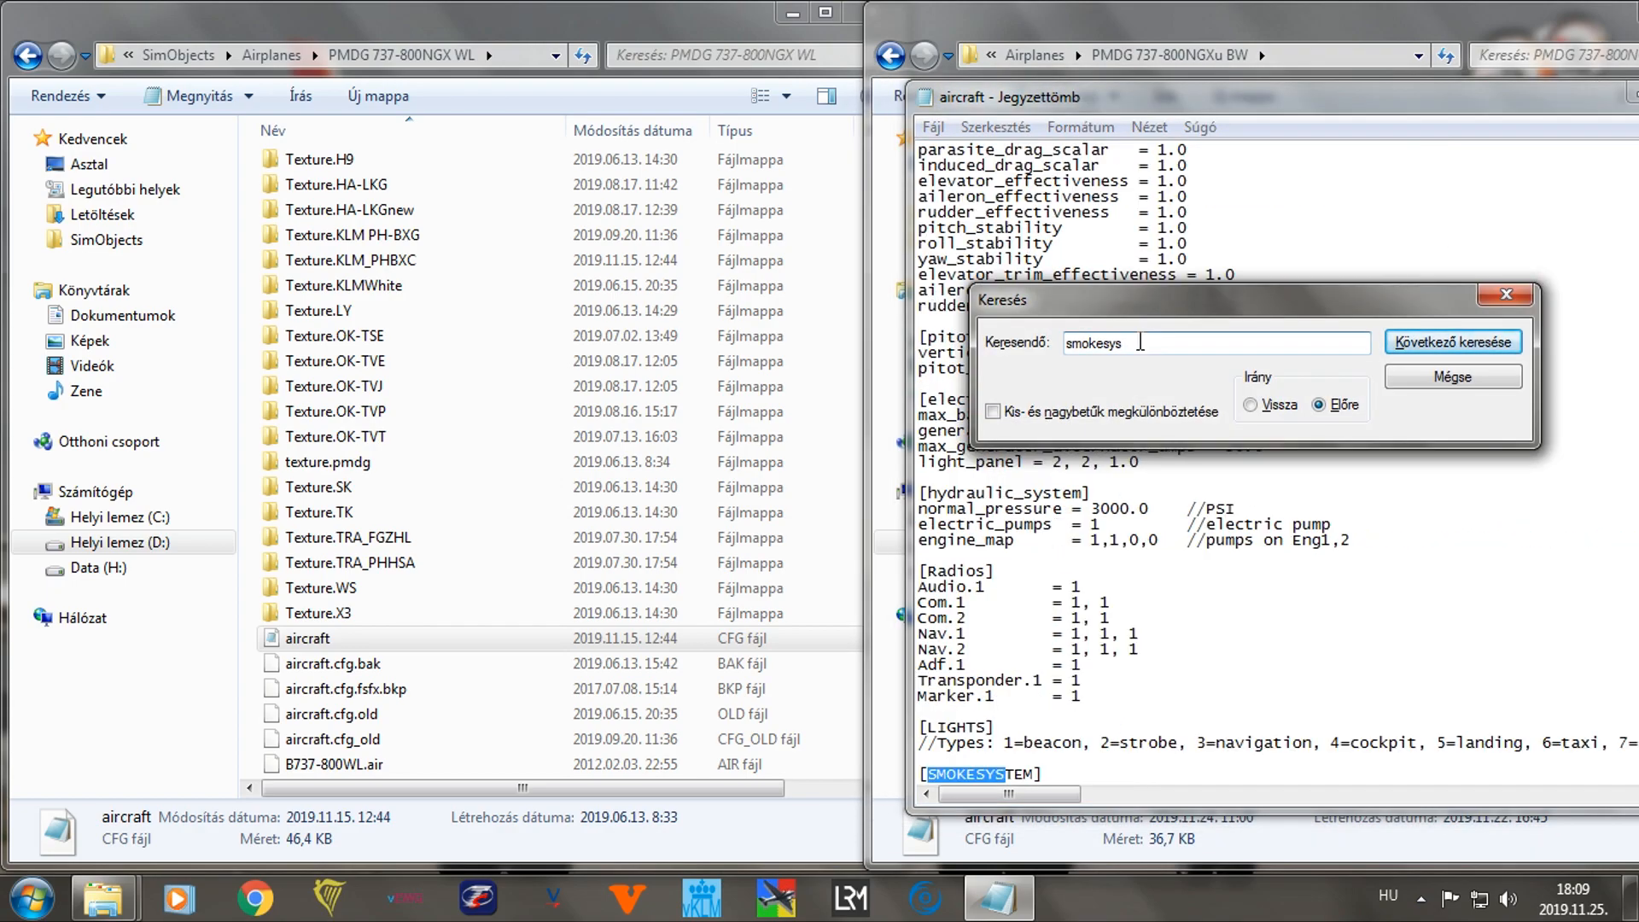
left_click(1507, 294)
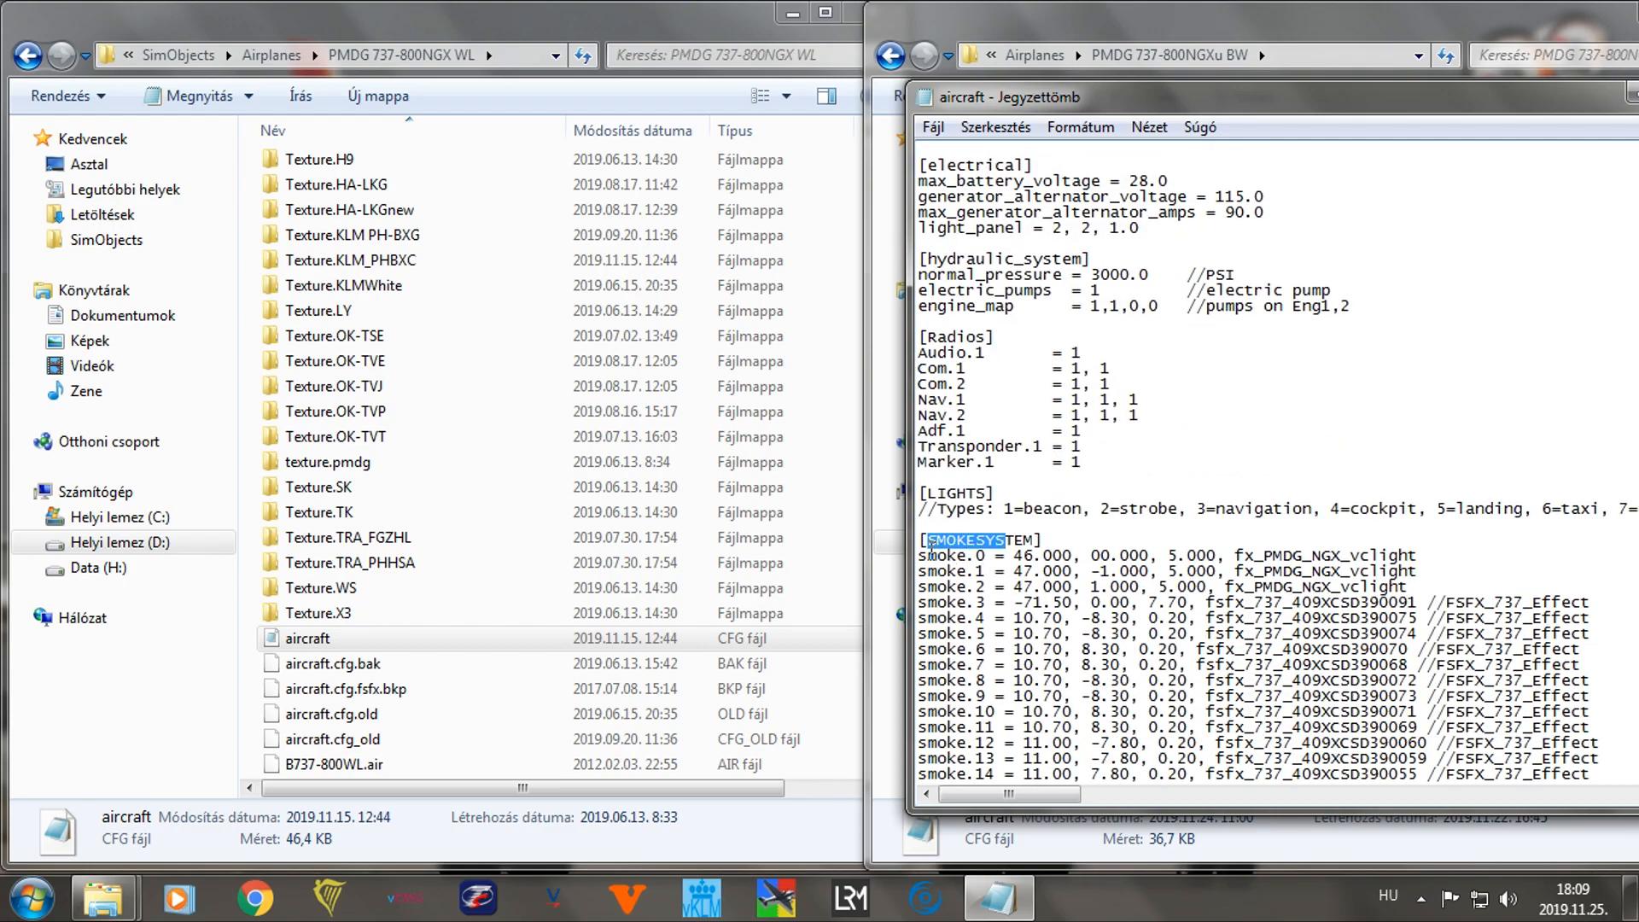
Highlight the [SMOKESYSTEM] section through smoke.98 in the 737-800NGXu BW aircraft file, and close the file.
left_click_drag(922, 543, 1619, 577)
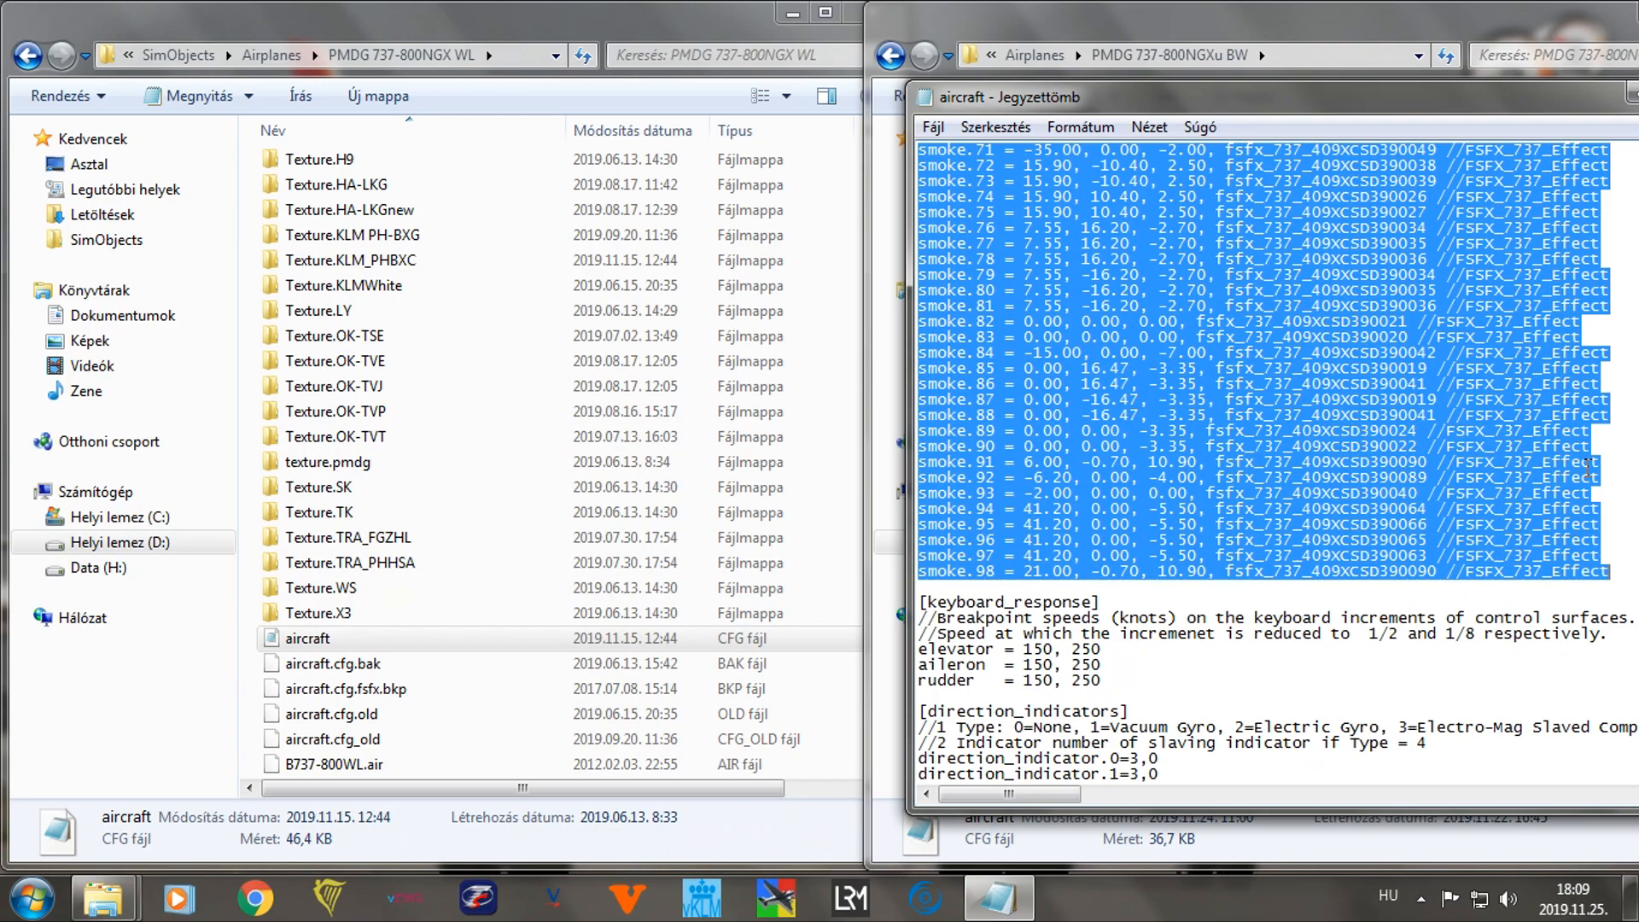
scroll(1517, 406, "up", 4)
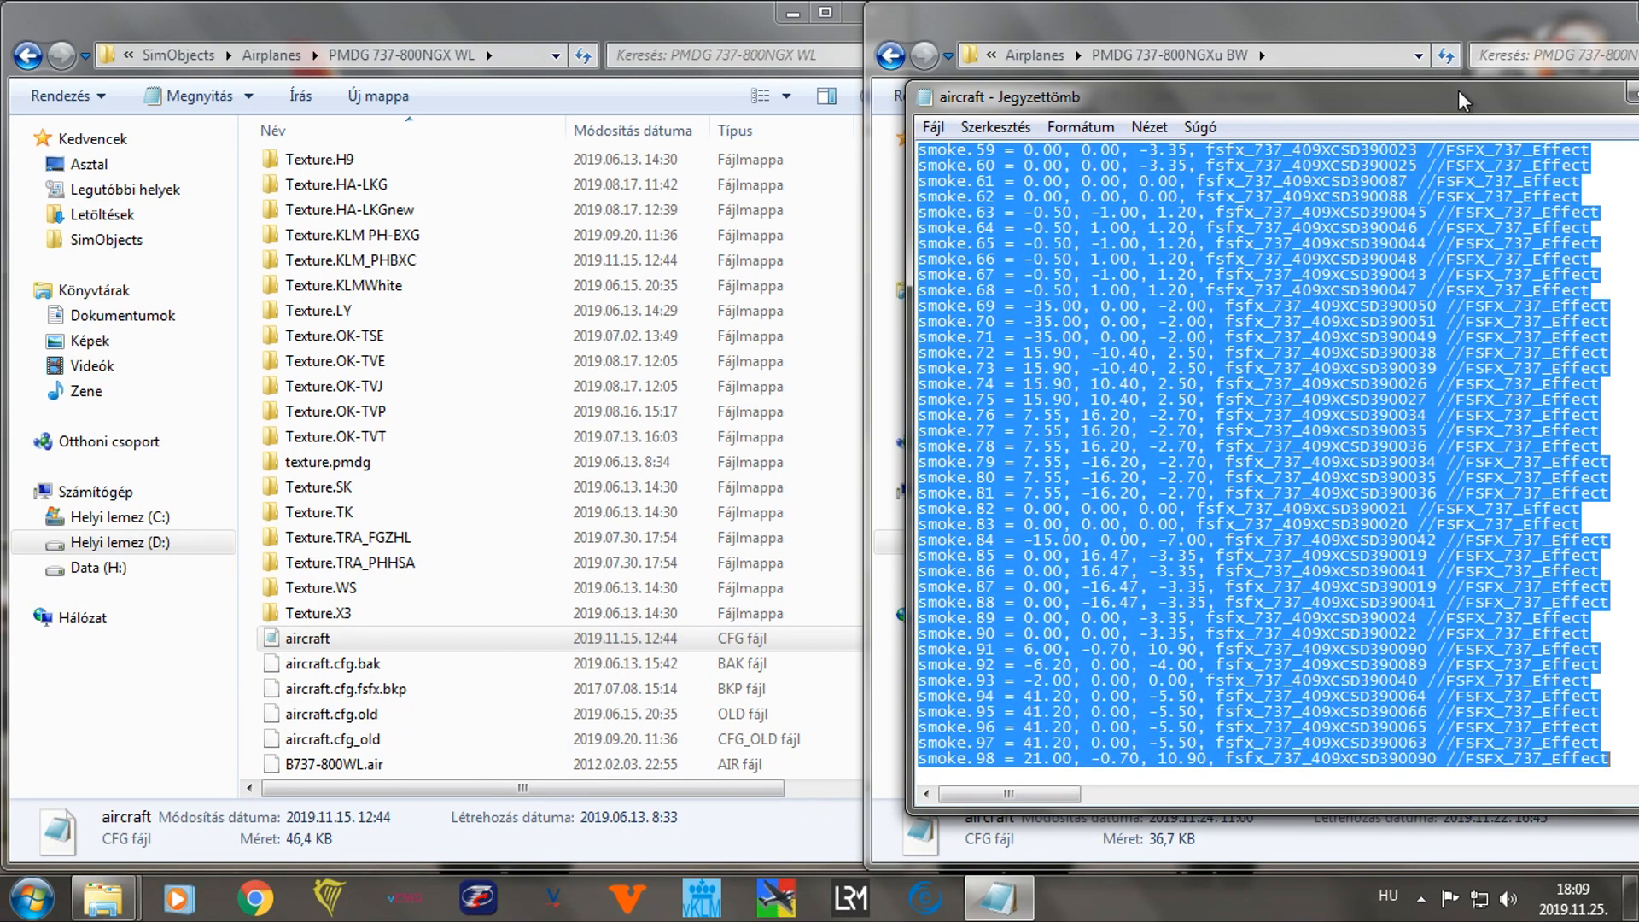
left_click_drag(1452, 91, 1334, 78)
left_click(1611, 79)
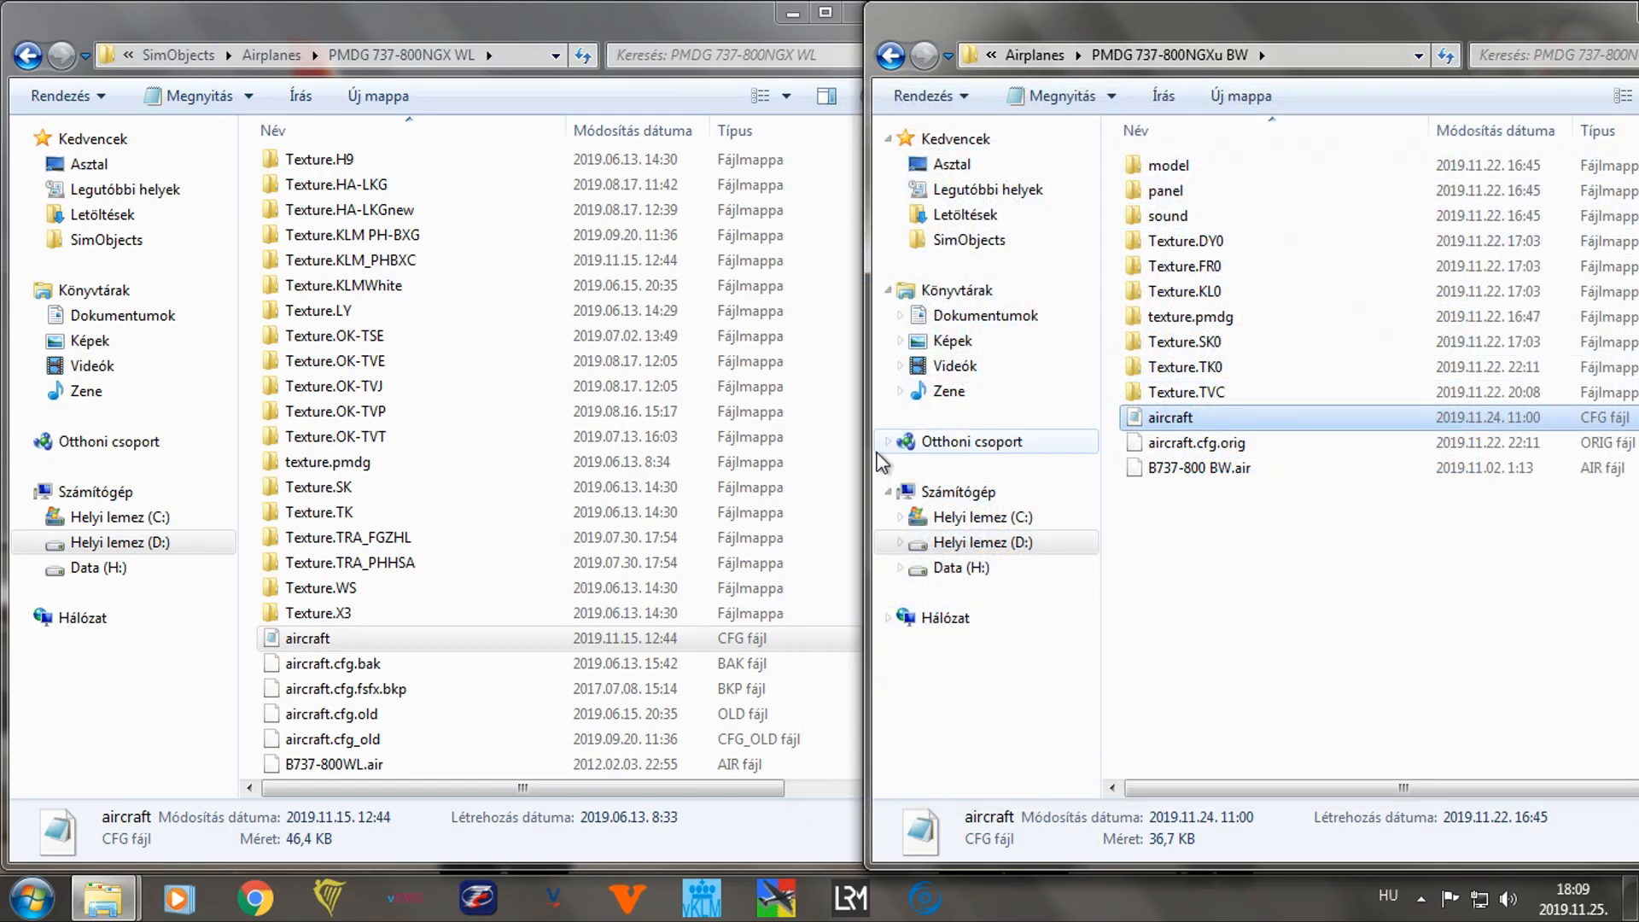
Open the aircraft CFG file from the PMDG 737-800NGX WL folder and search it for "smokesys".
double_click(452, 646)
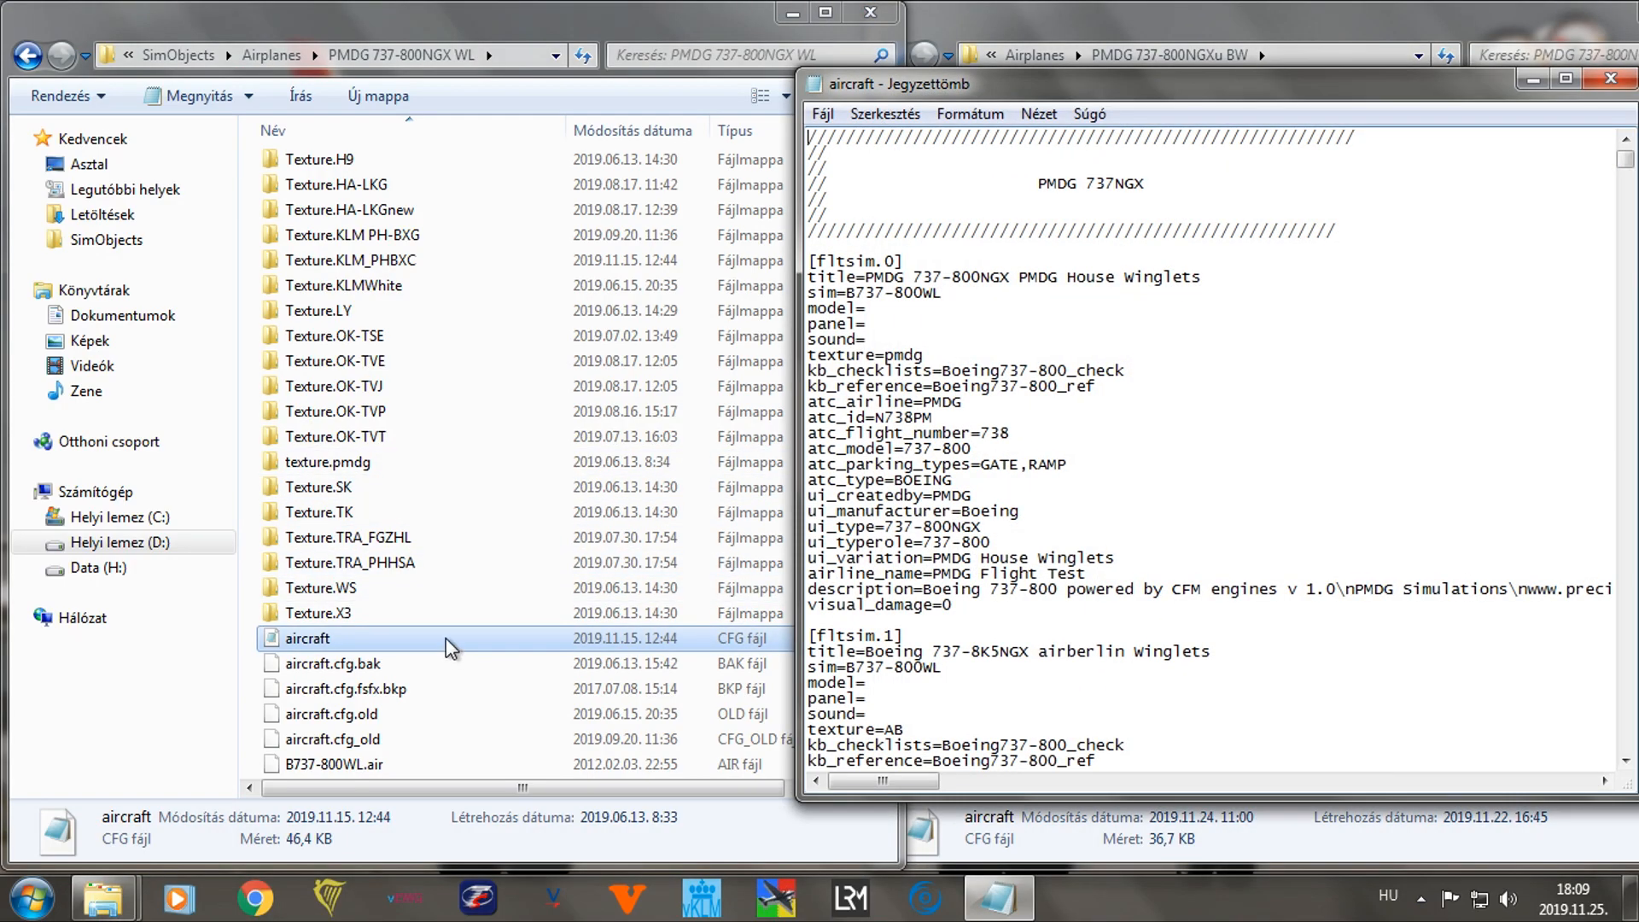
left_click_drag(1290, 92, 521, 78)
key("ctrl+f")
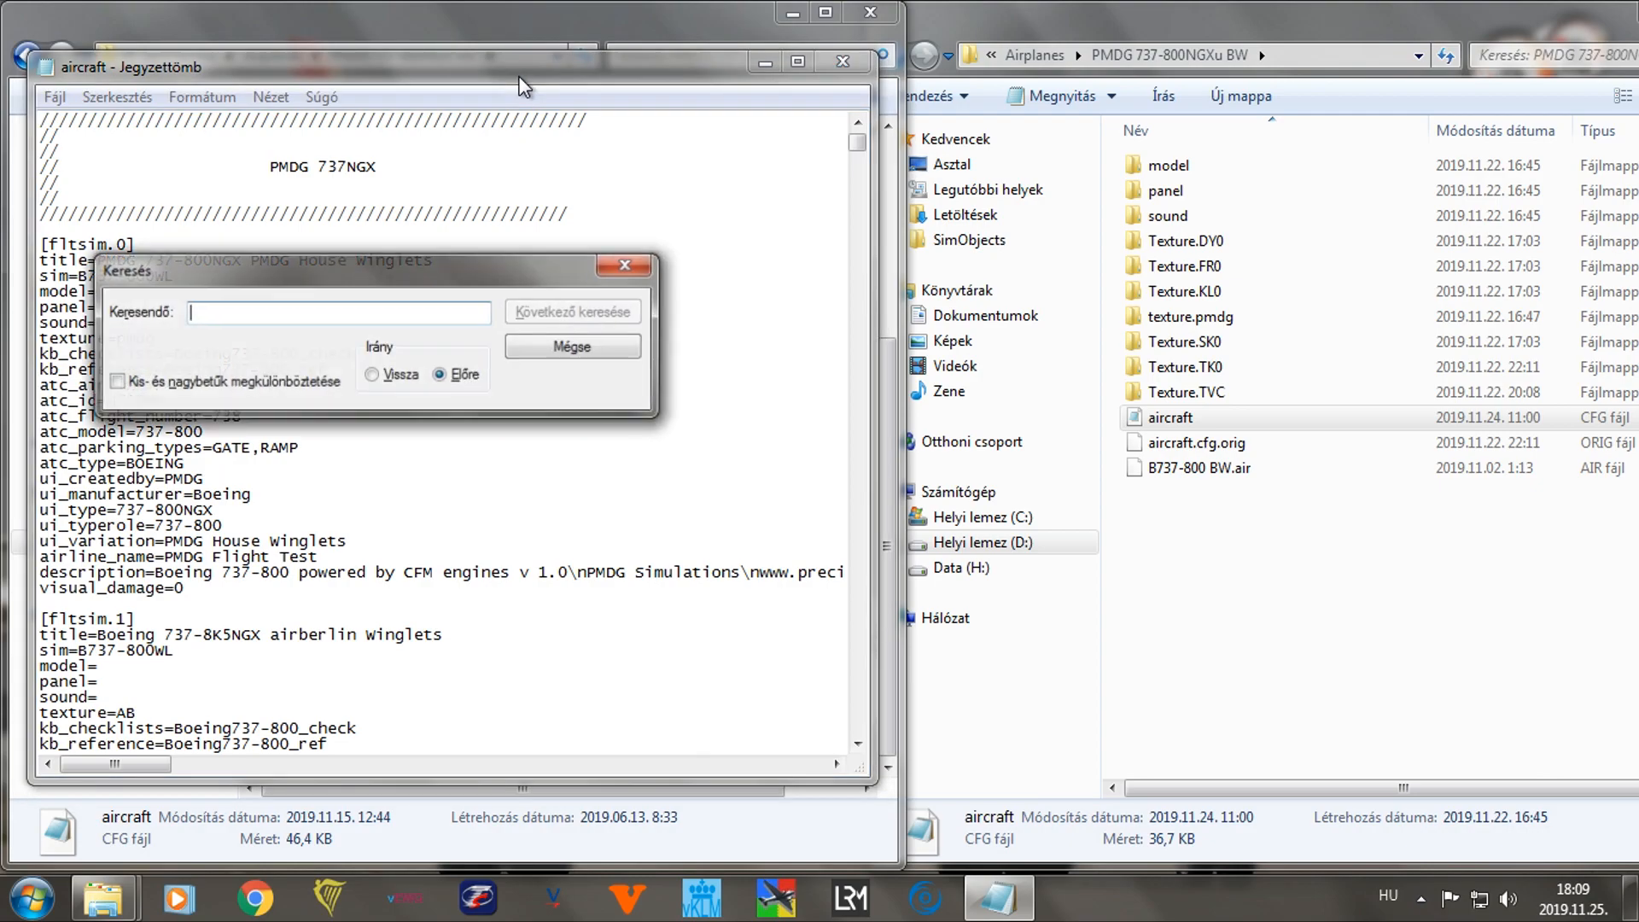
type("smokesy")
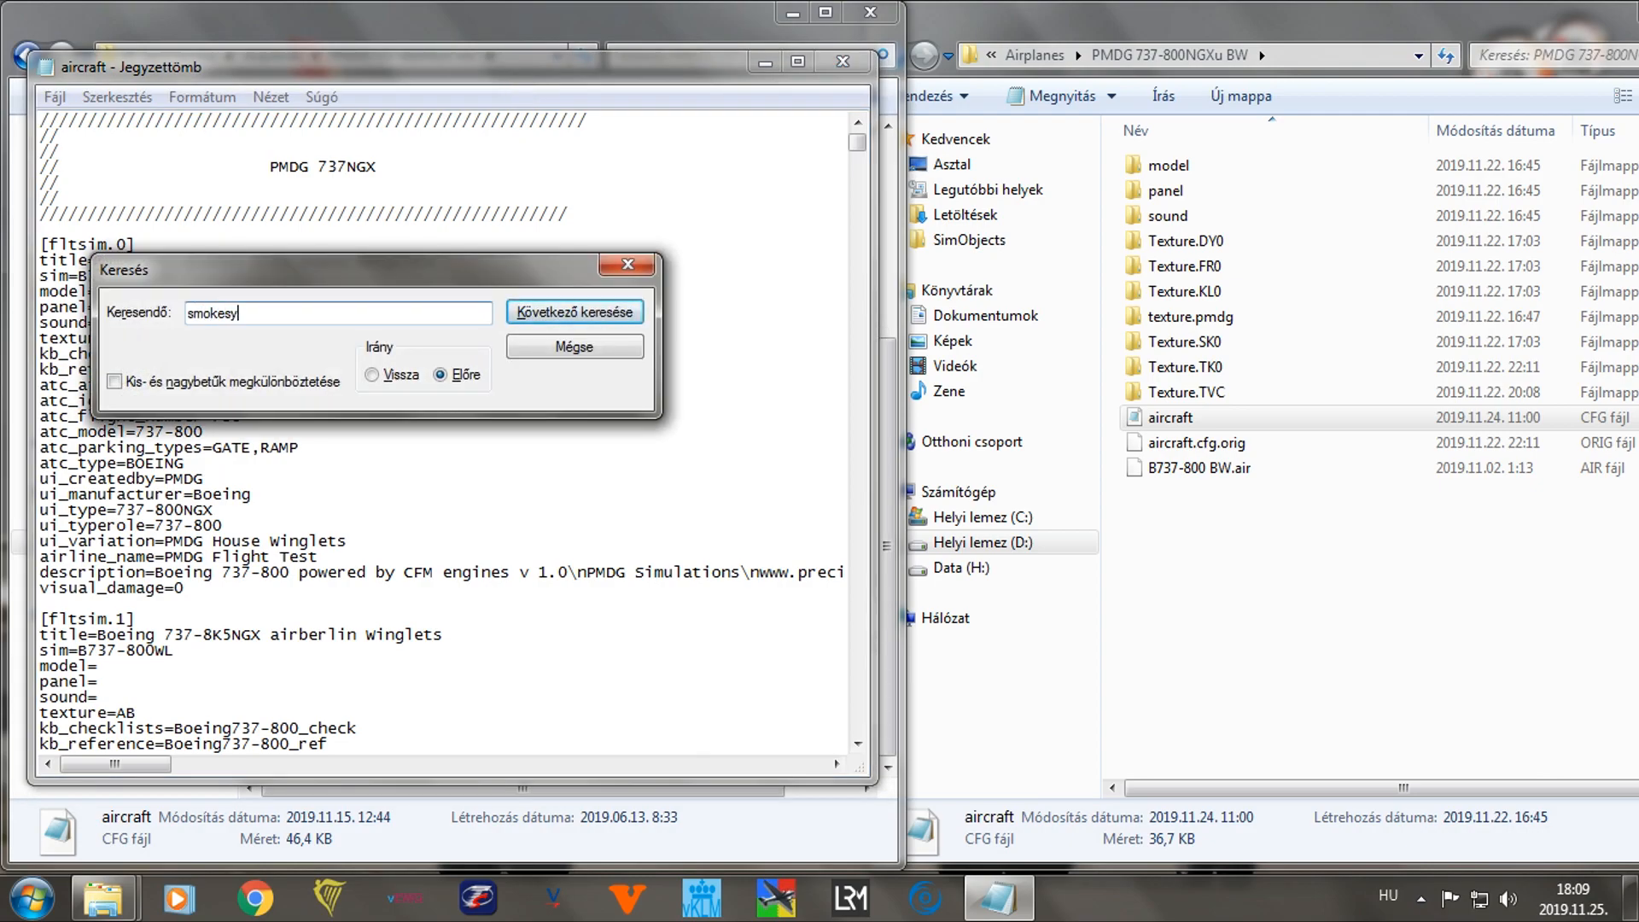
type("s")
key("Return")
left_click(642, 265)
scroll(43, 630, "down", 5)
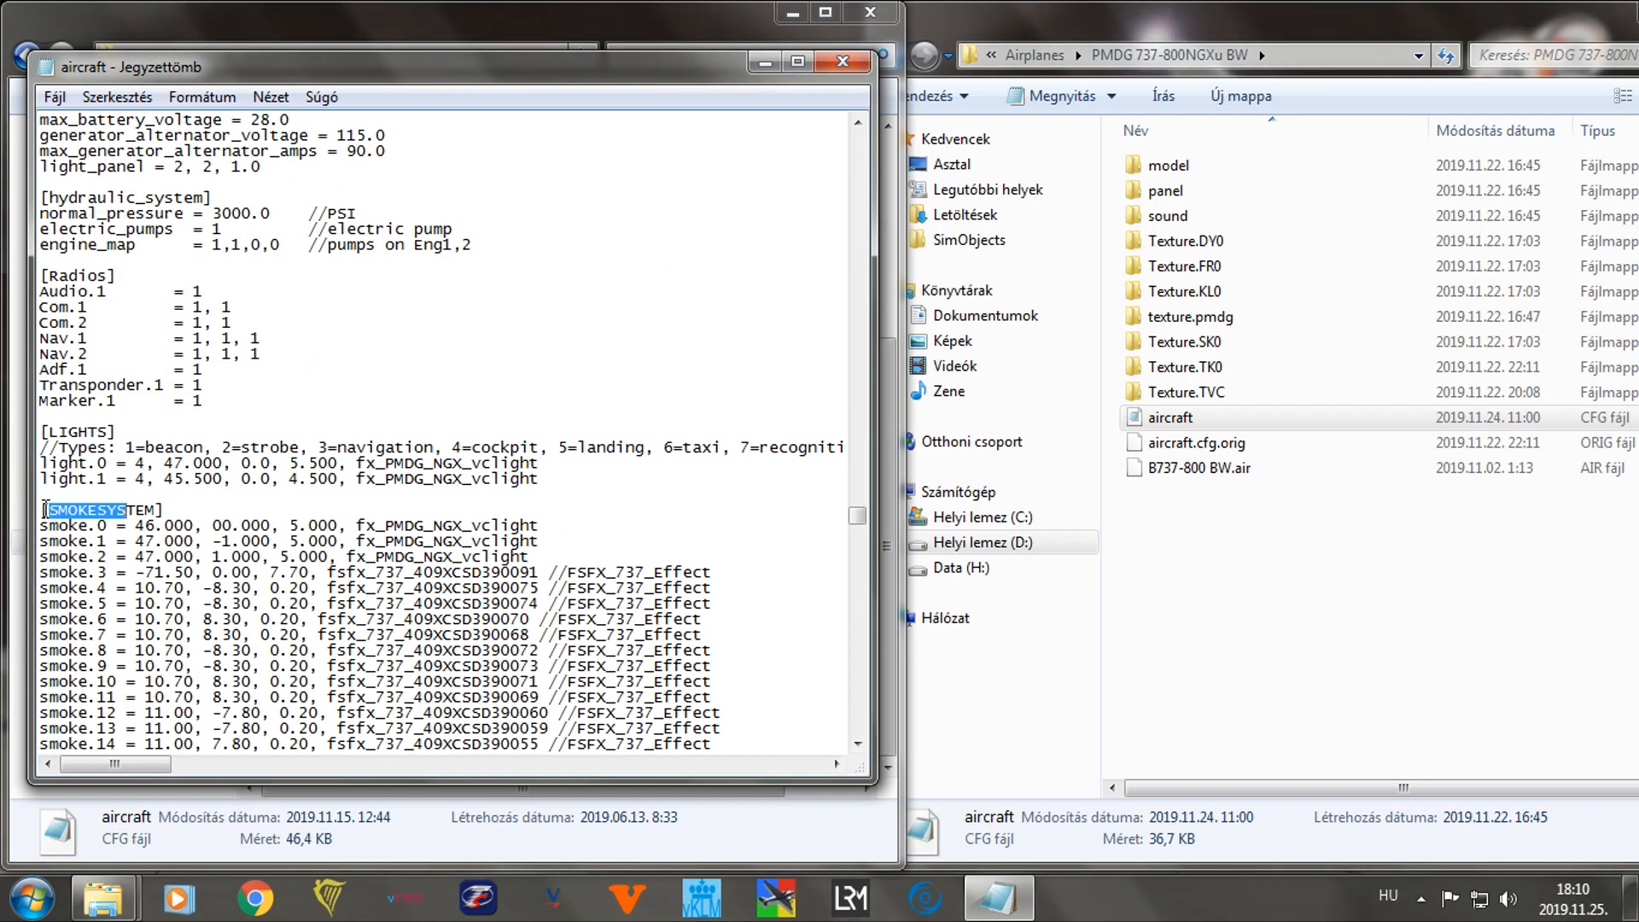
Search the 737-800NGX WL aircraft file for "effects" and highlight the [EFFECTS] section through the contrail line, closing the file when done.
key("ctrl+f")
type("effect")
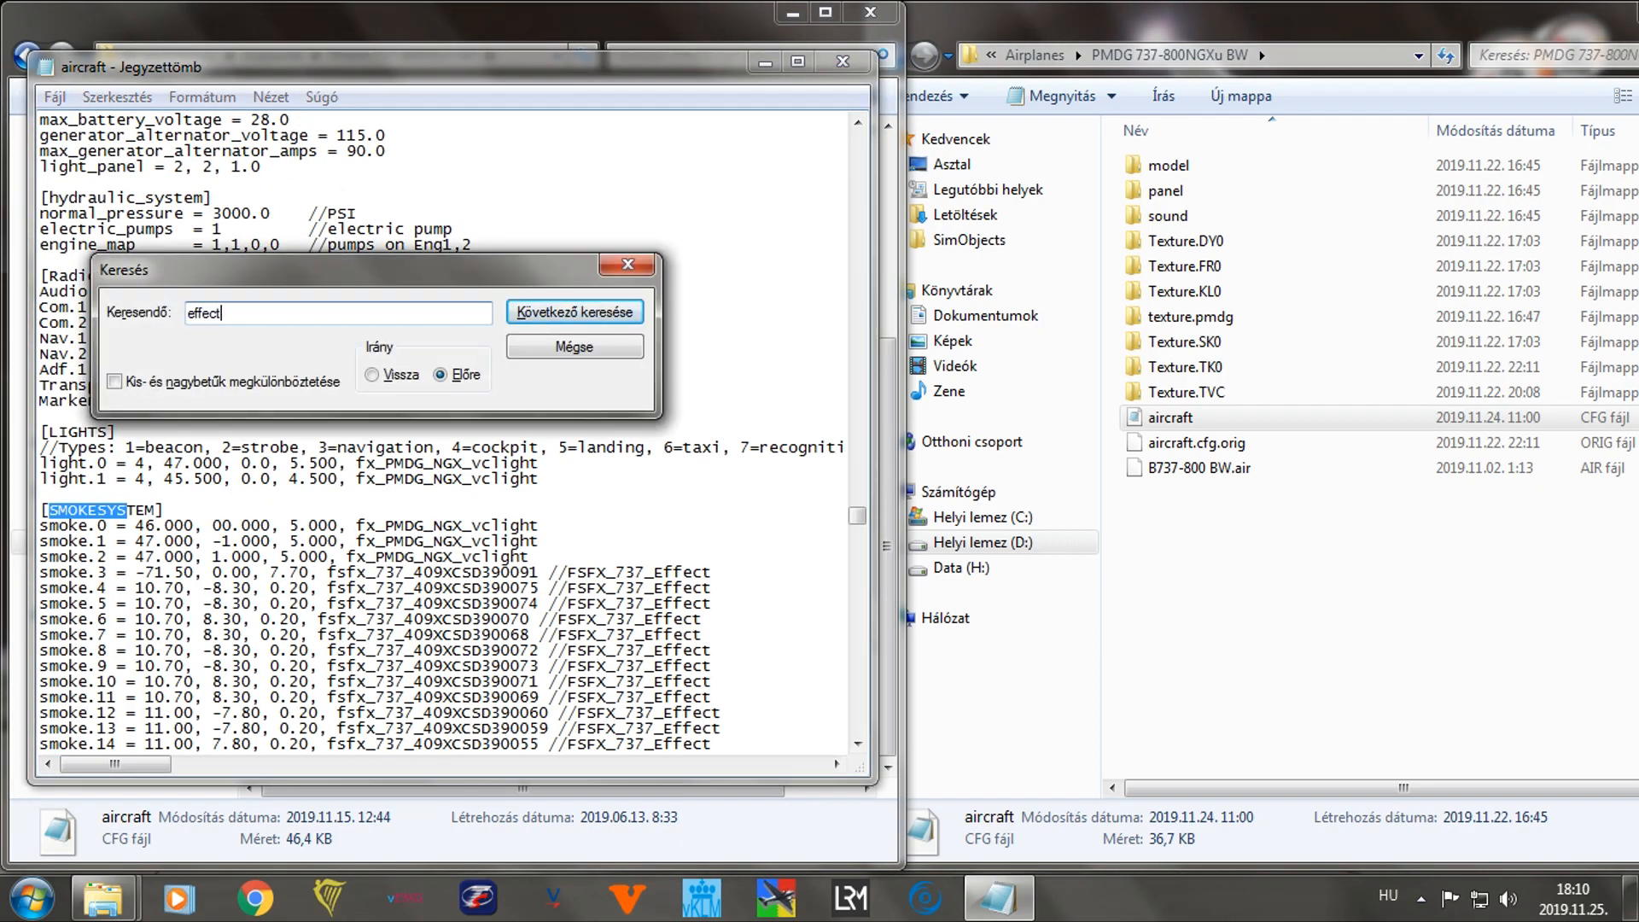
type("s")
key("Return")
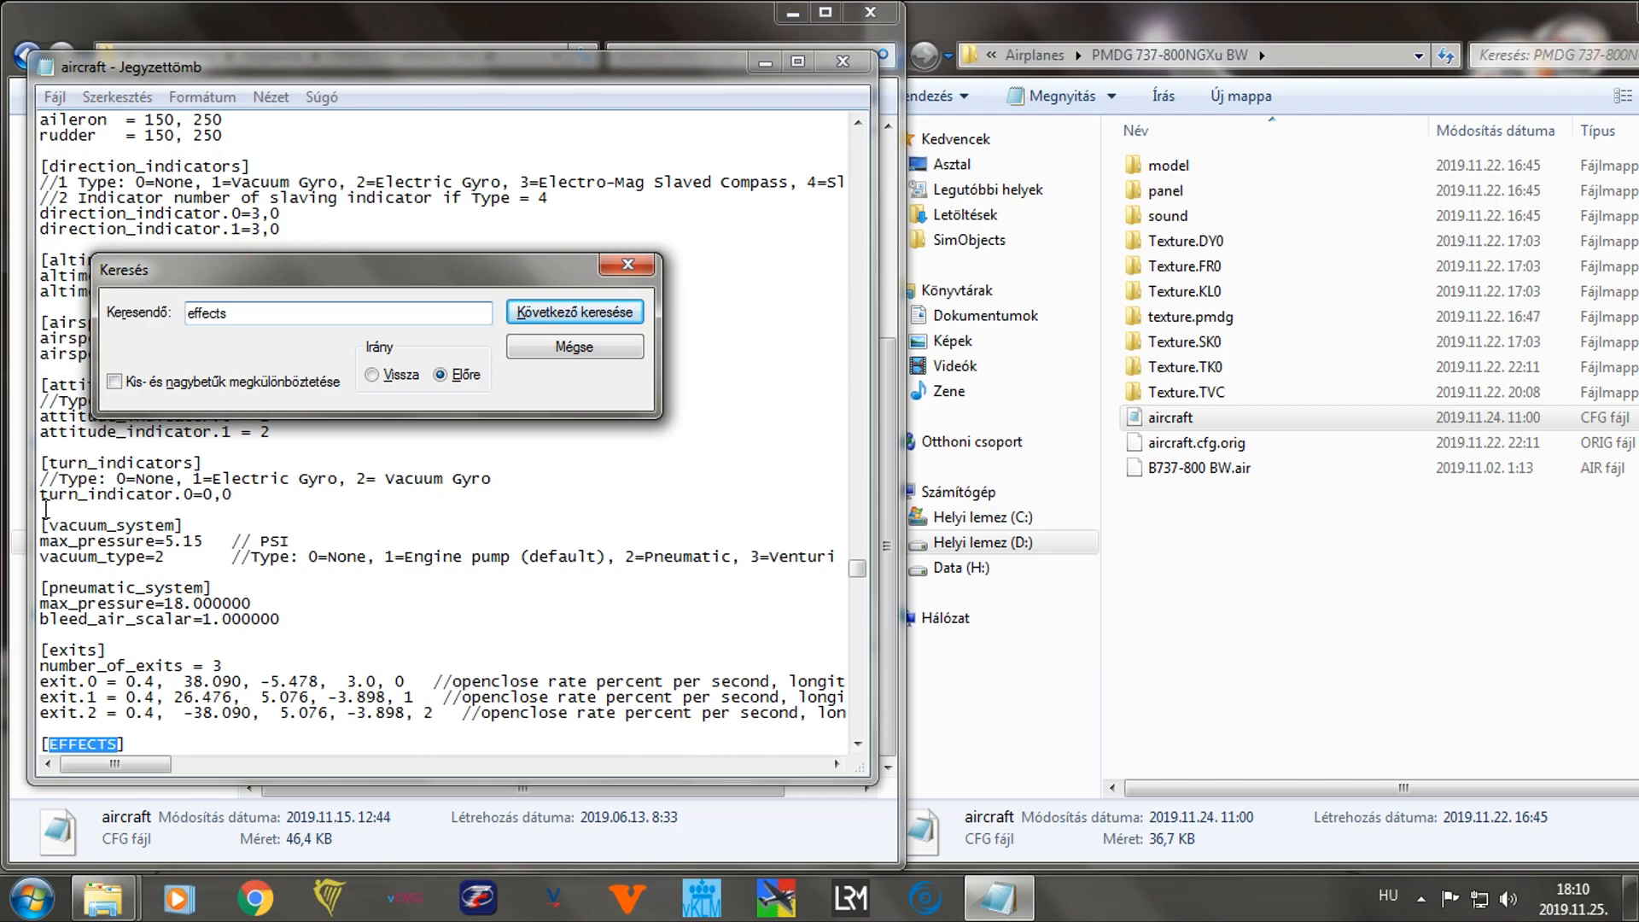
left_click(627, 264)
scroll(444, 427, "down", 5)
left_click_drag(40, 510, 353, 525)
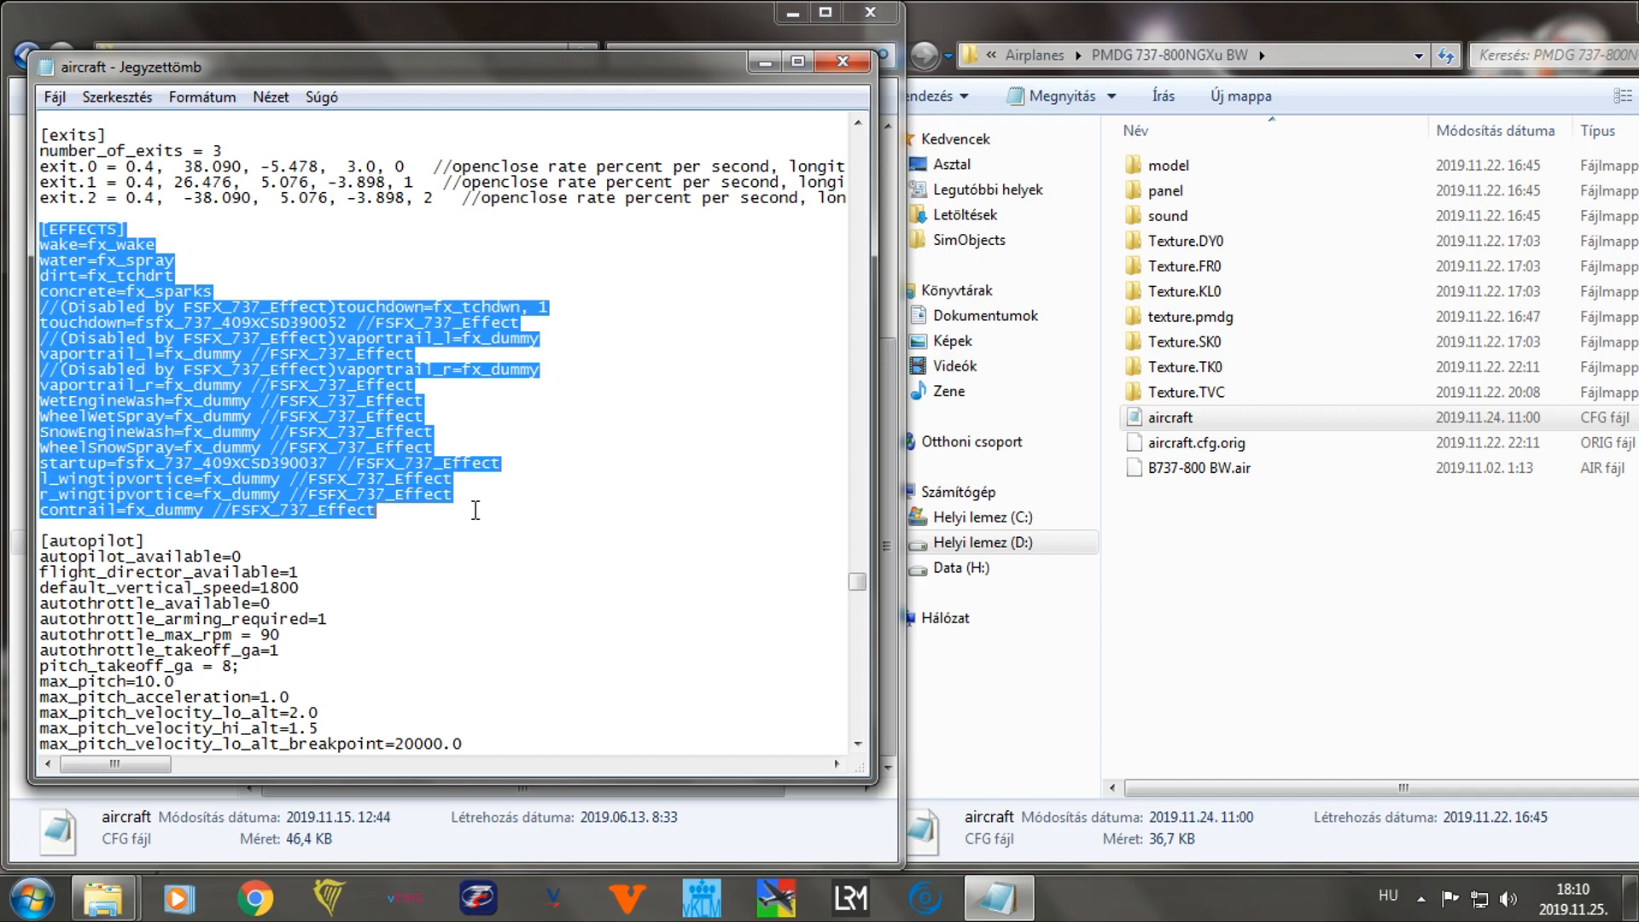
left_click(843, 62)
Open the aircraft CFG file from the PMDG 737-800NGXu BW folder and search it for "effects".
double_click(1165, 418)
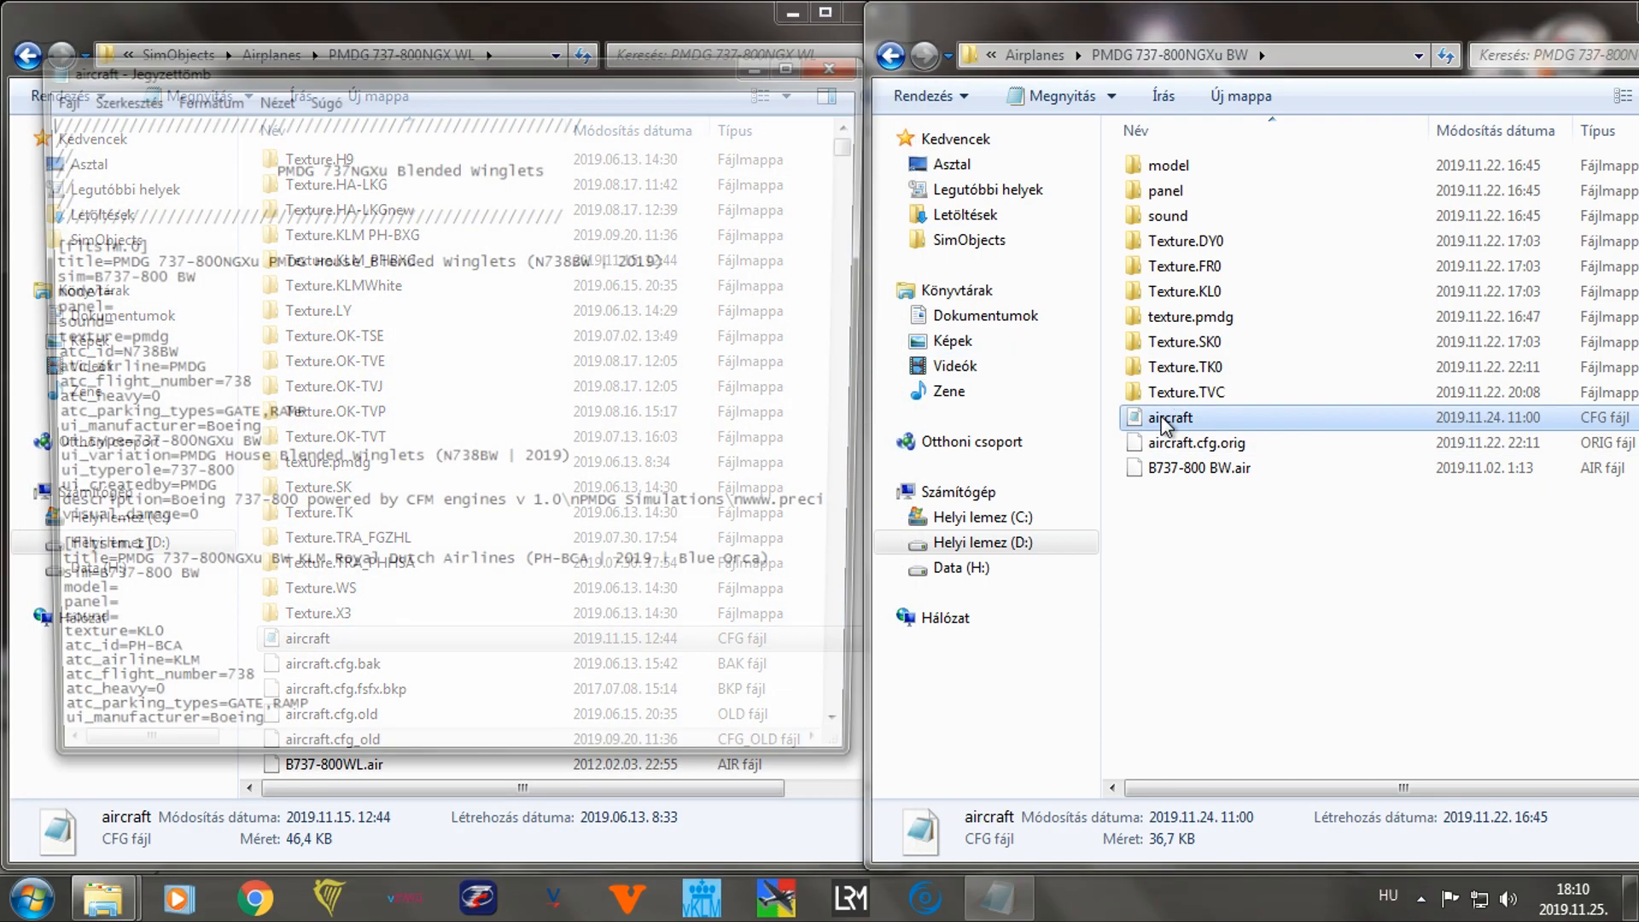
left_click_drag(284, 10, 1148, 104)
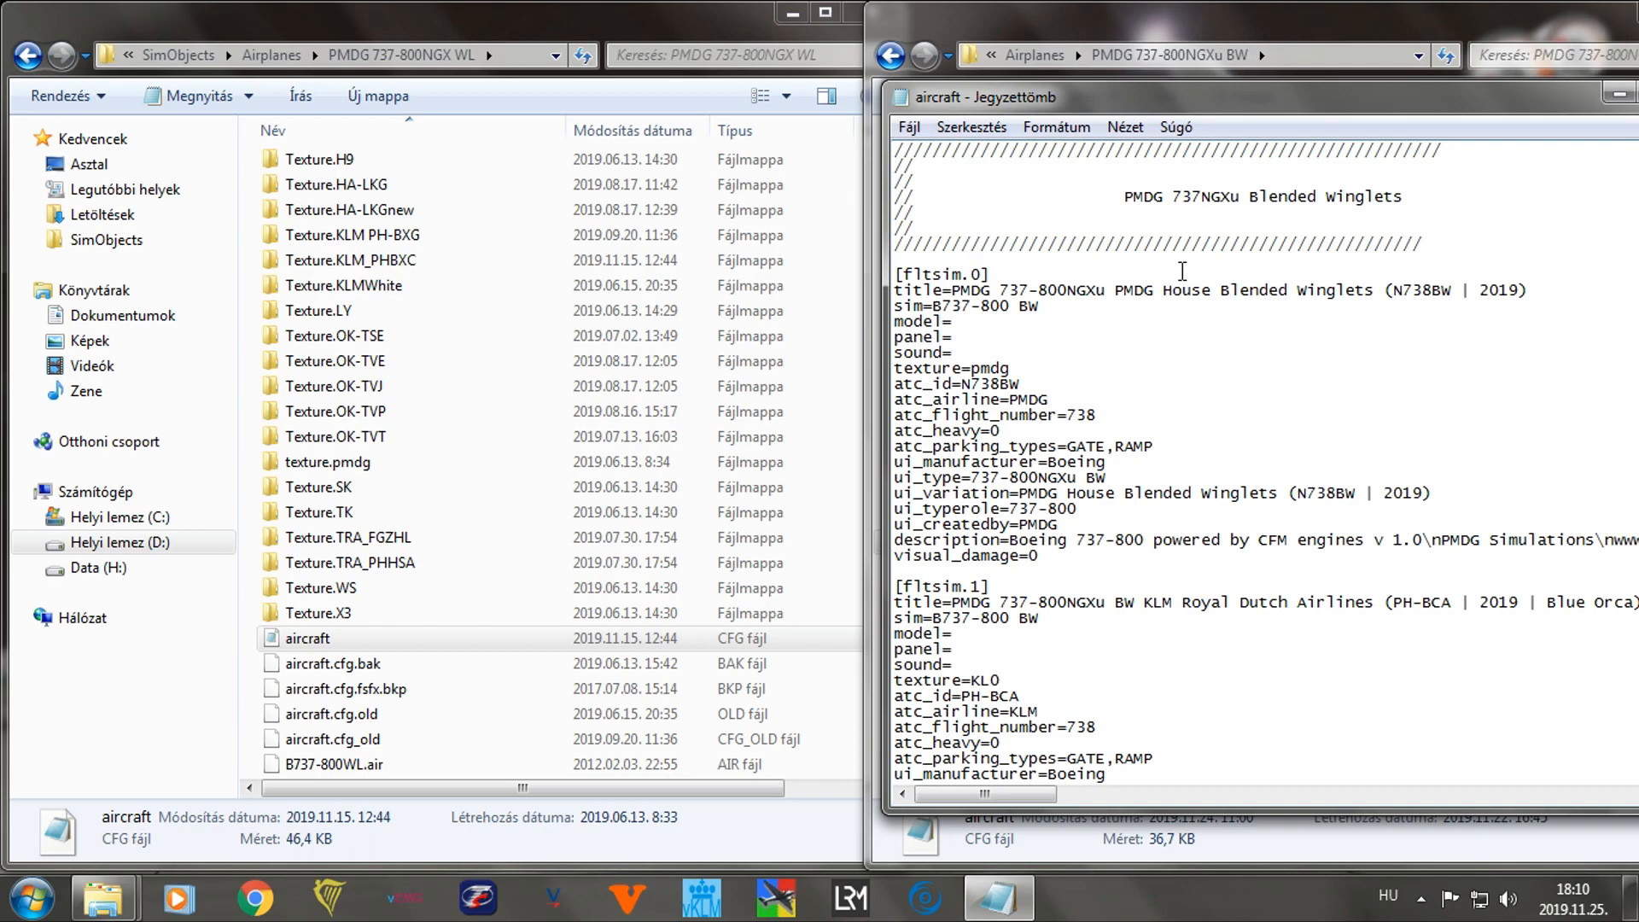
key("ctrl+f")
type("effec")
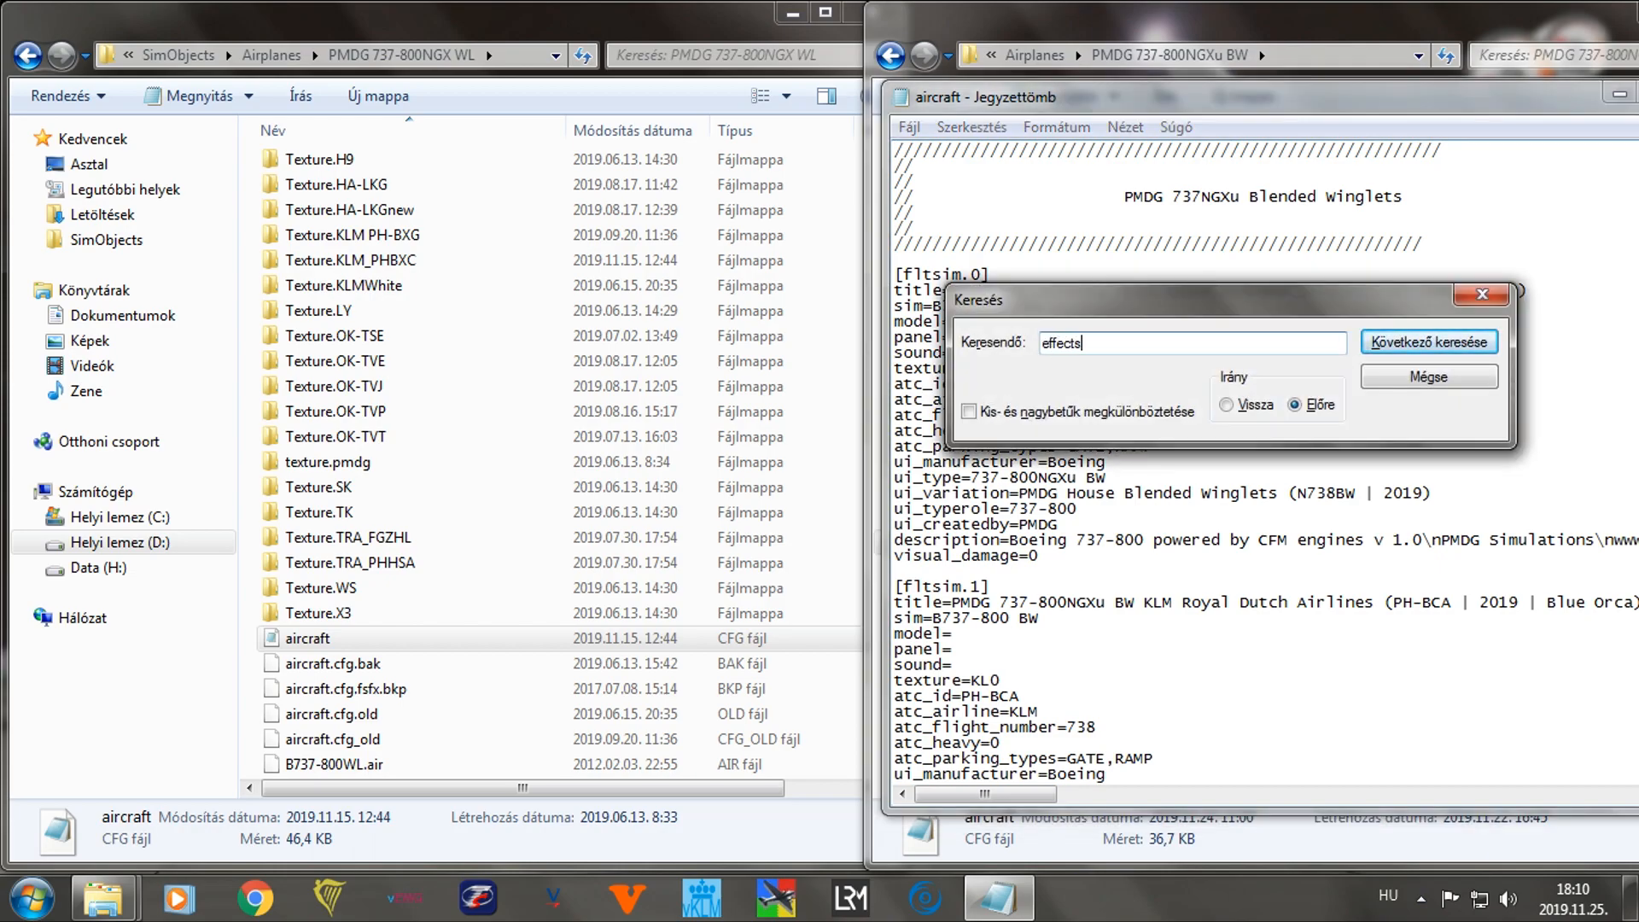
type("ts")
key("Return")
left_click(1483, 294)
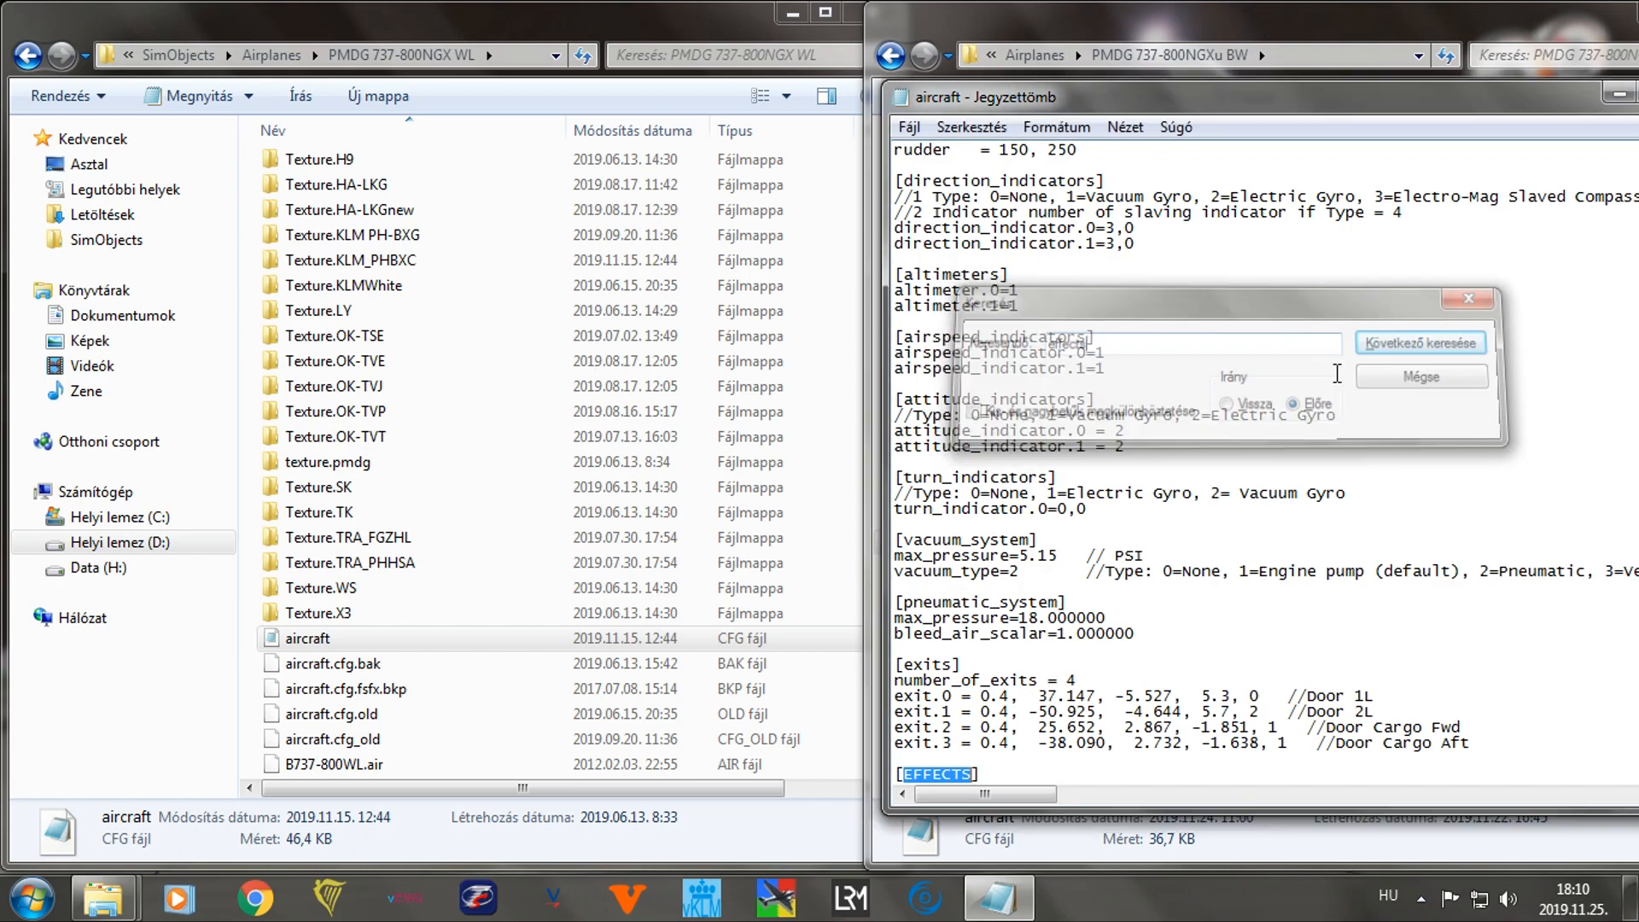
Highlight the [EFFECTS] section through the contrail line in the 737-800NGXu BW aircraft file, and close the file.
scroll(1097, 512, "down", 5)
left_click_drag(895, 539, 1244, 571)
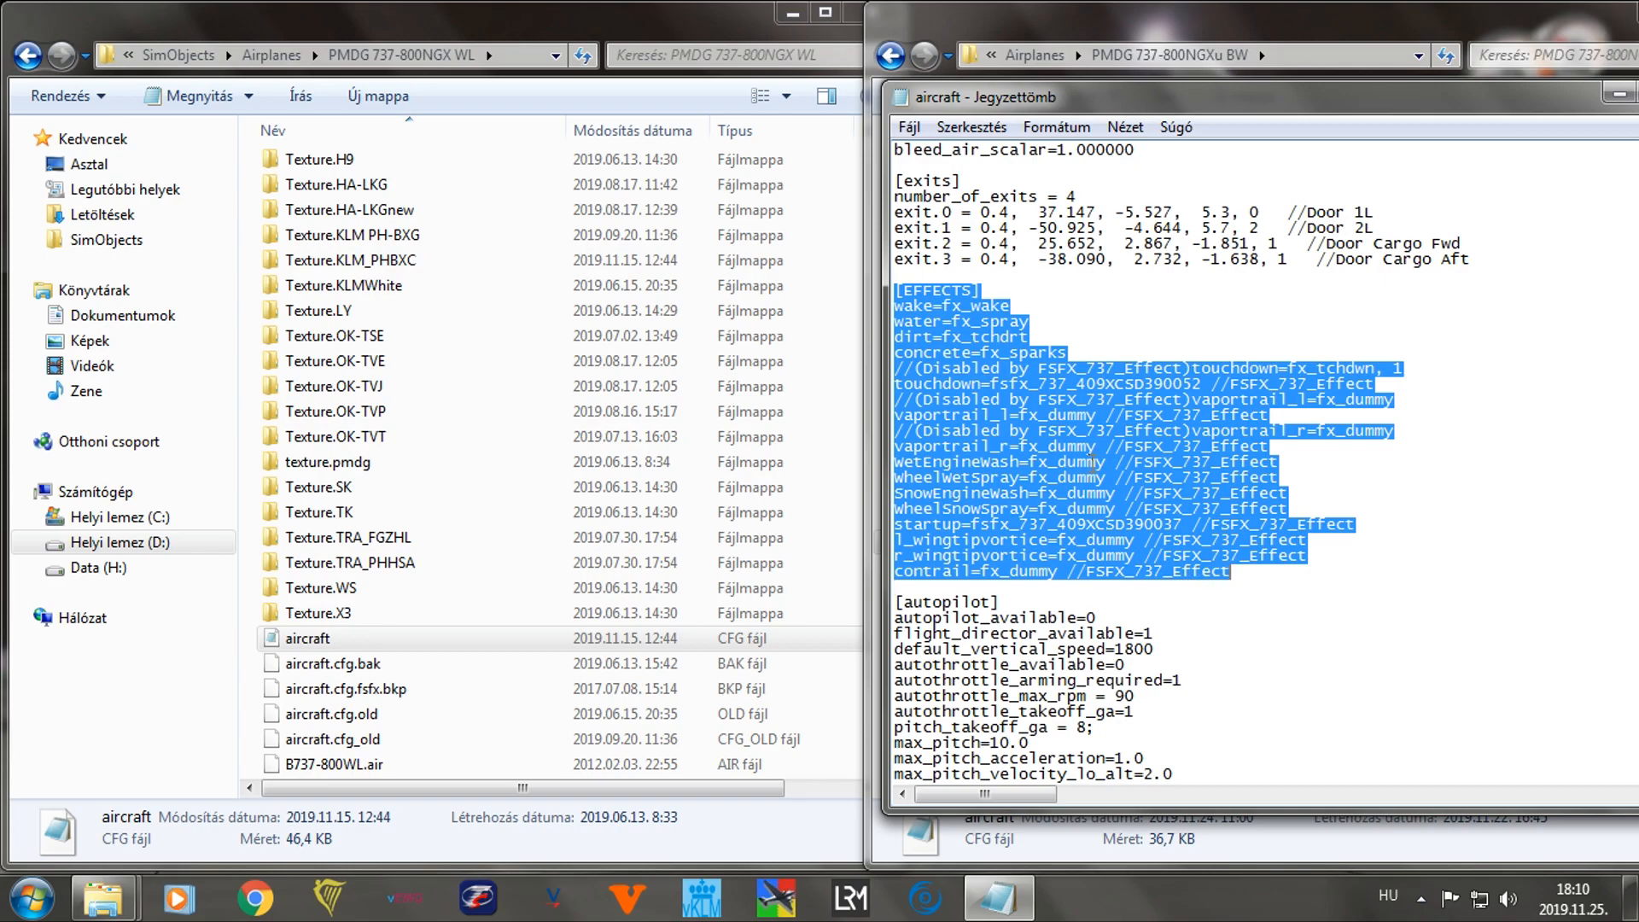
left_click_drag(961, 101, 858, 124)
left_click(1594, 116)
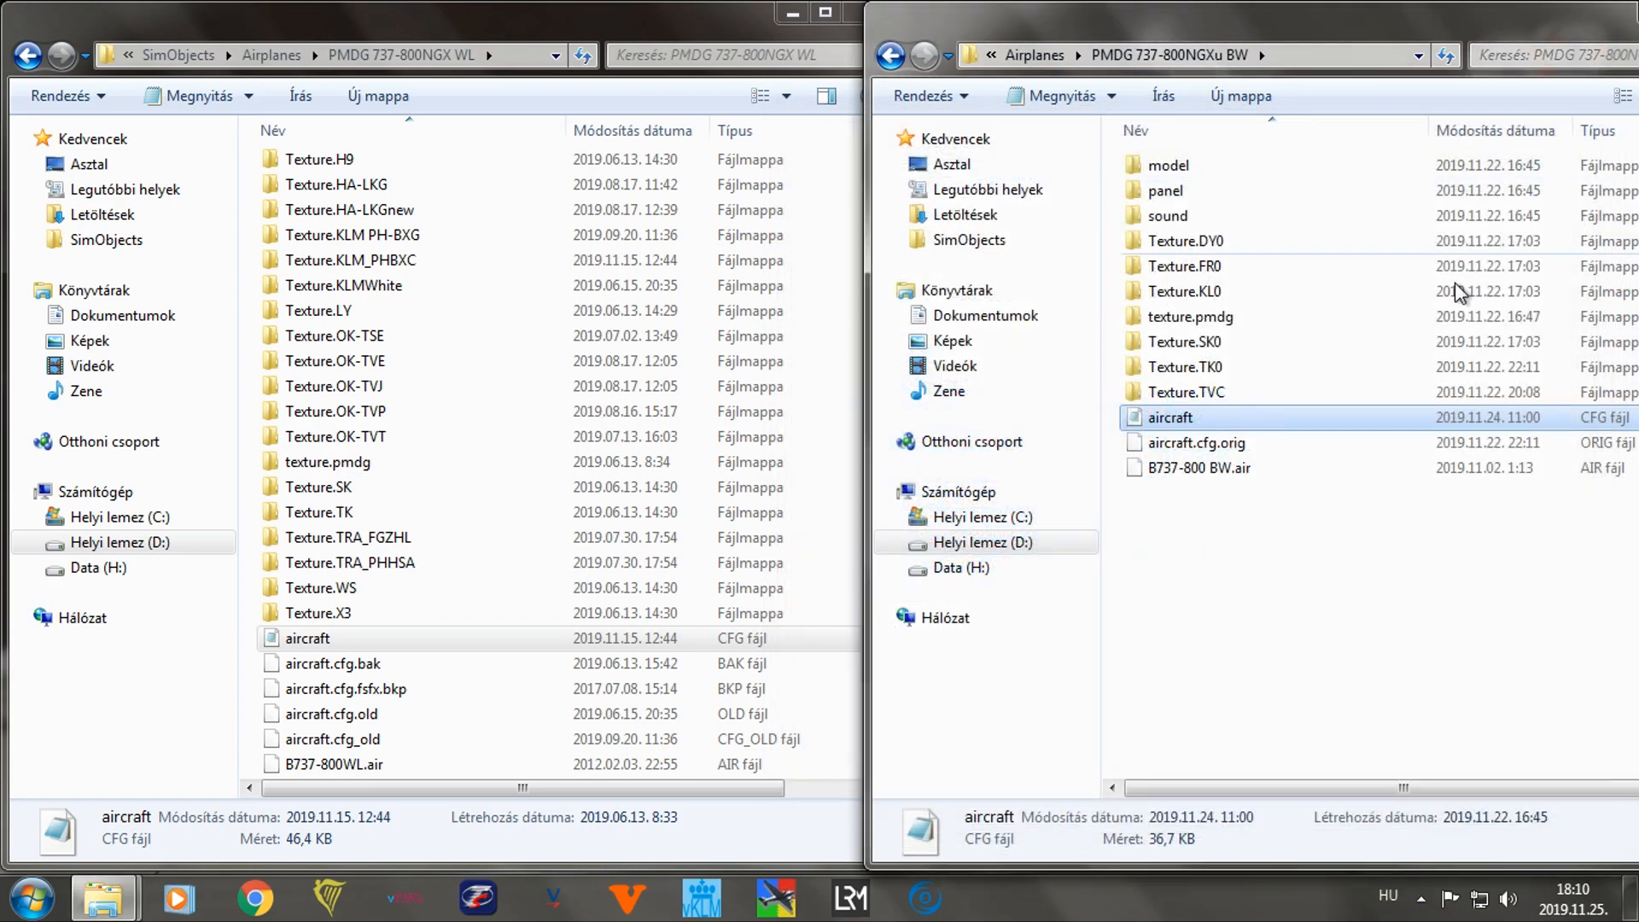
Return both folder windows to Airplanes, and select PMDG 737-800NGX WL in the first and PMDG 737-800NGXu SSW in the second.
left_click(626, 10)
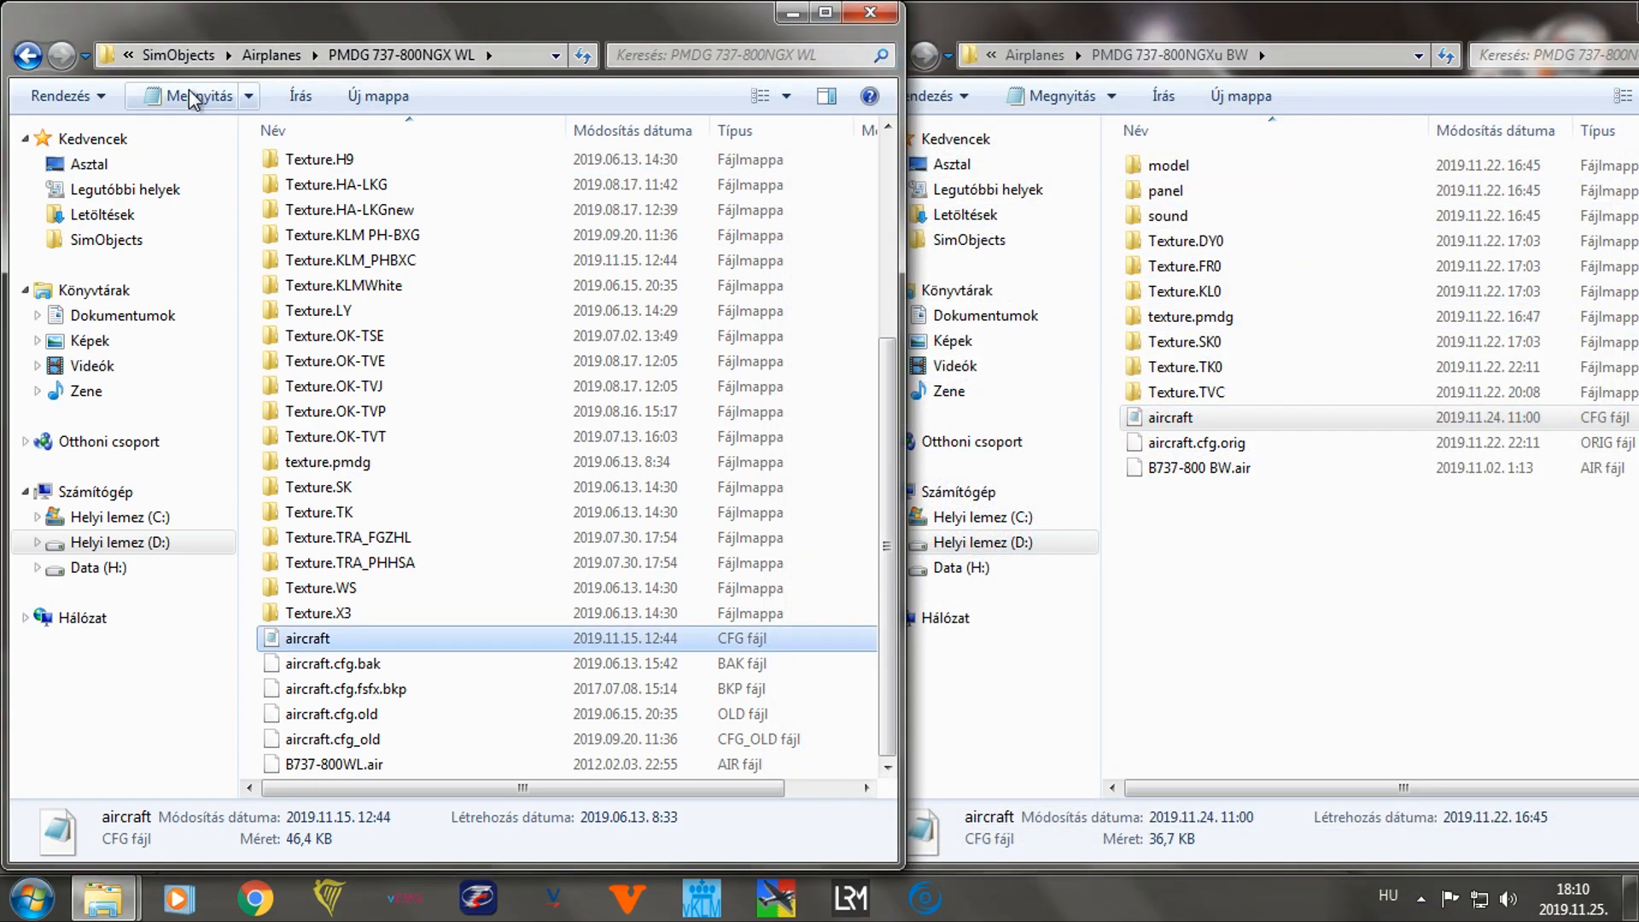
left_click(28, 54)
left_click(1003, 45)
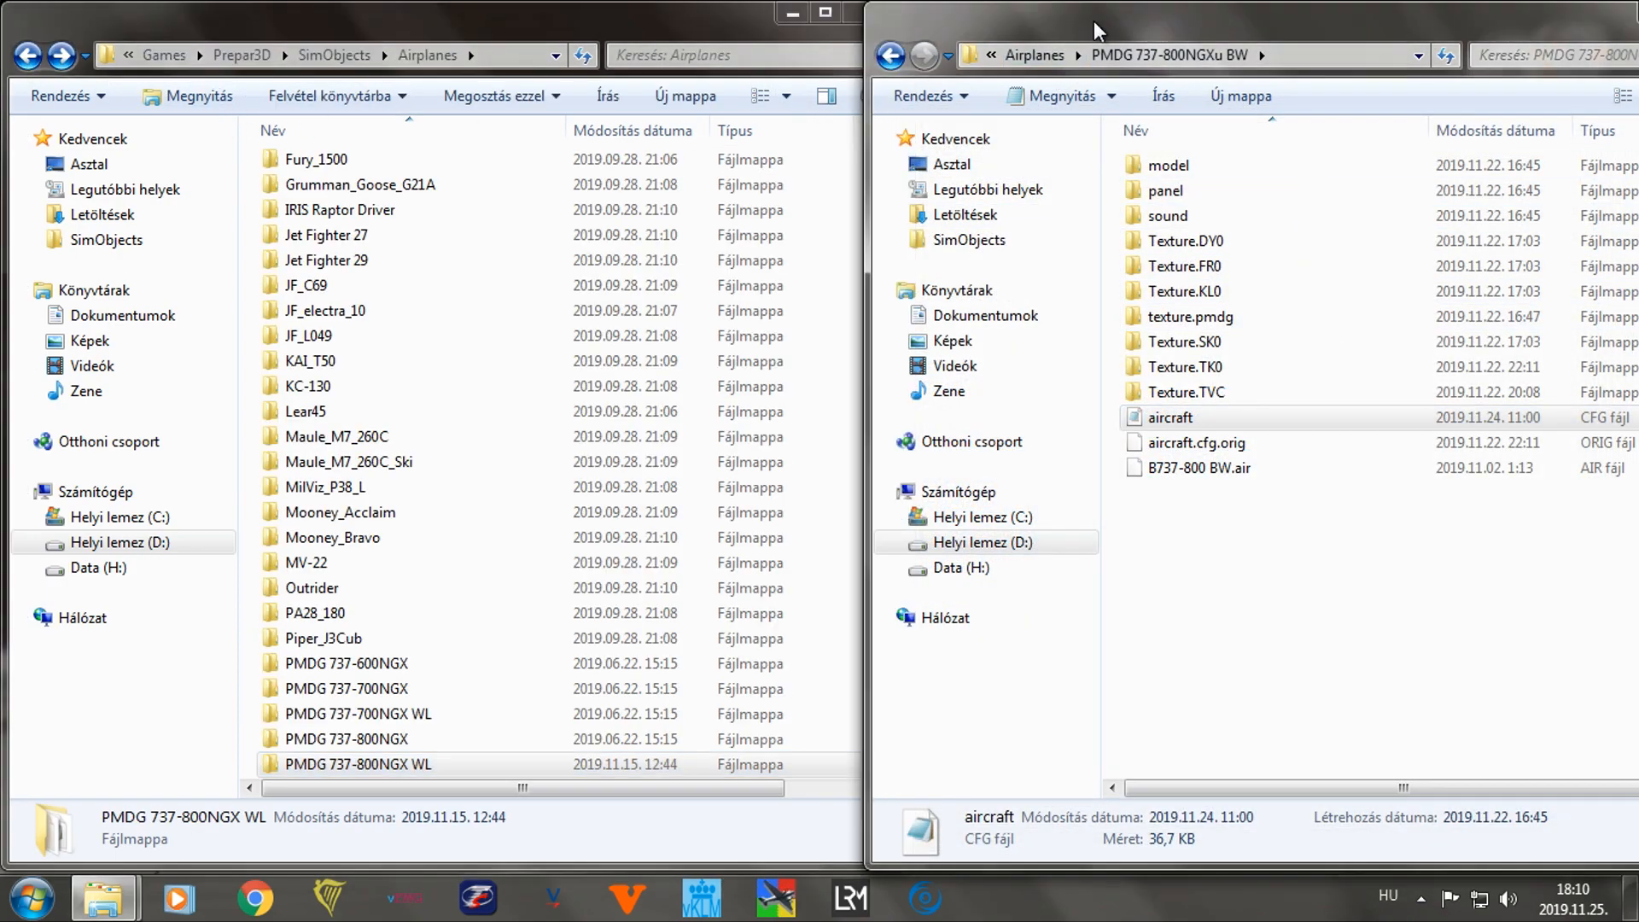
left_click(891, 55)
scroll(495, 670, "down", 2)
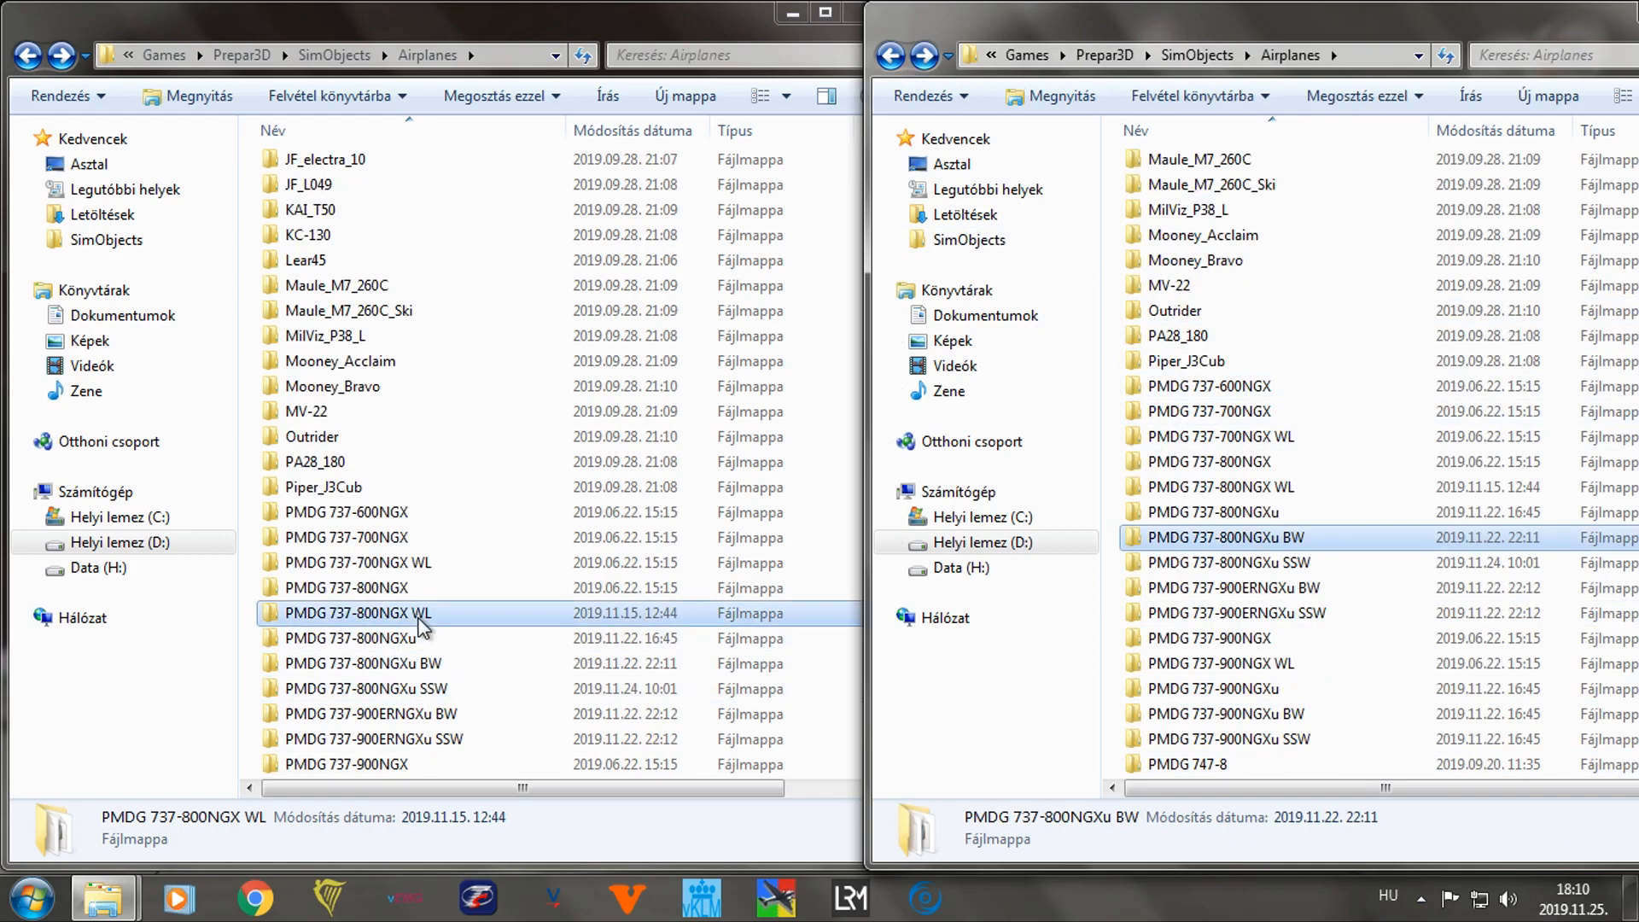
left_click(341, 619)
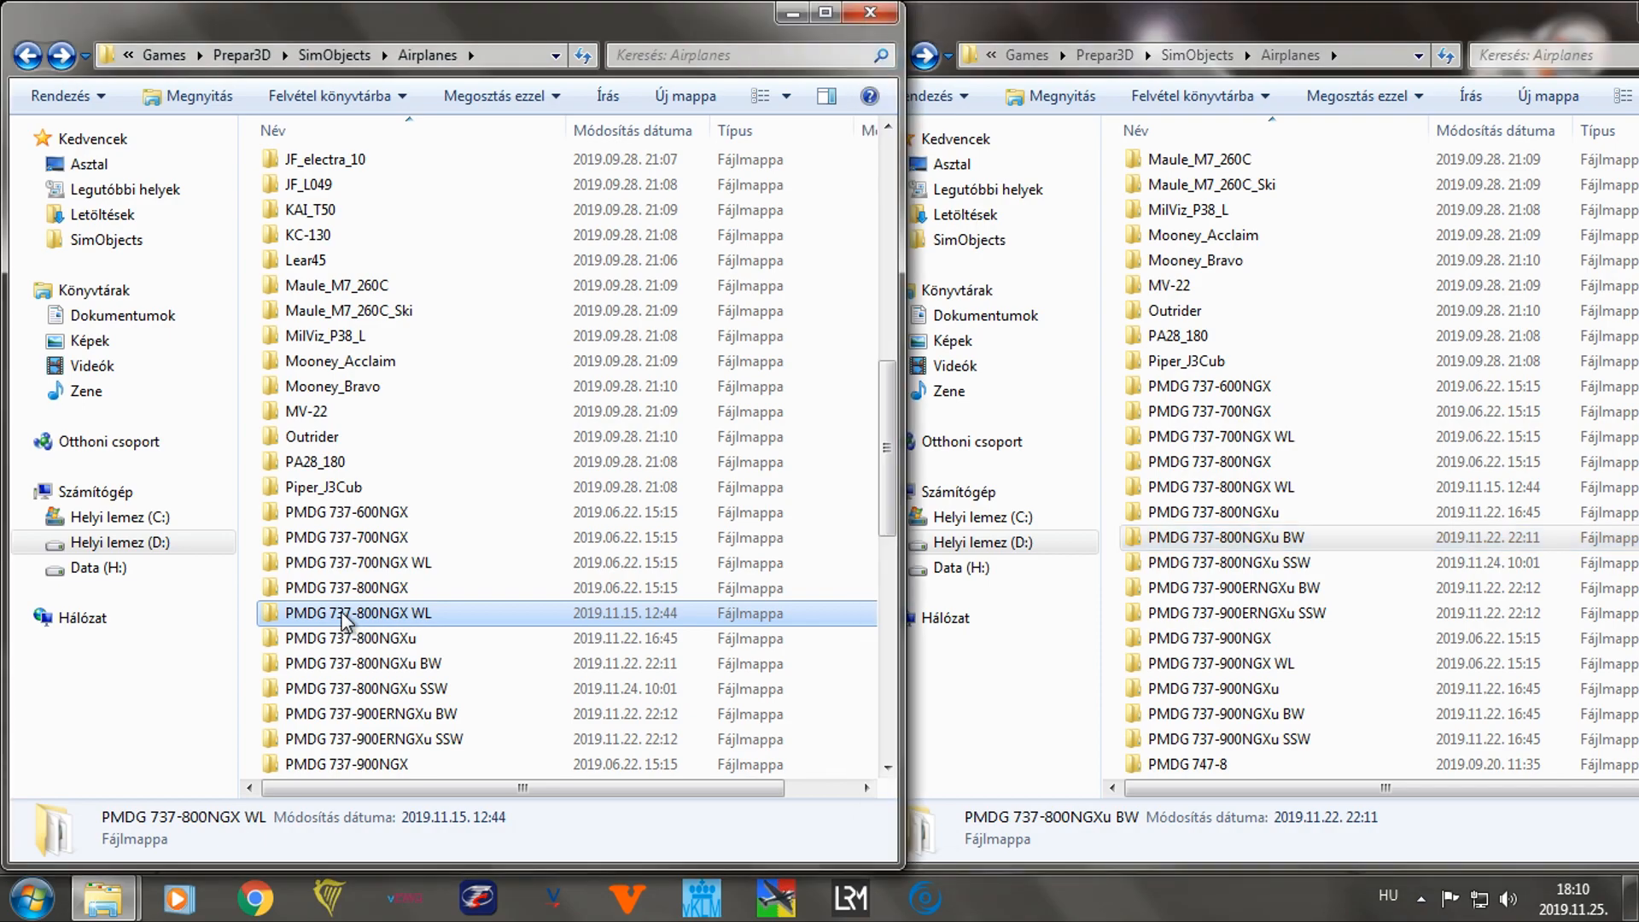
left_click(1219, 563)
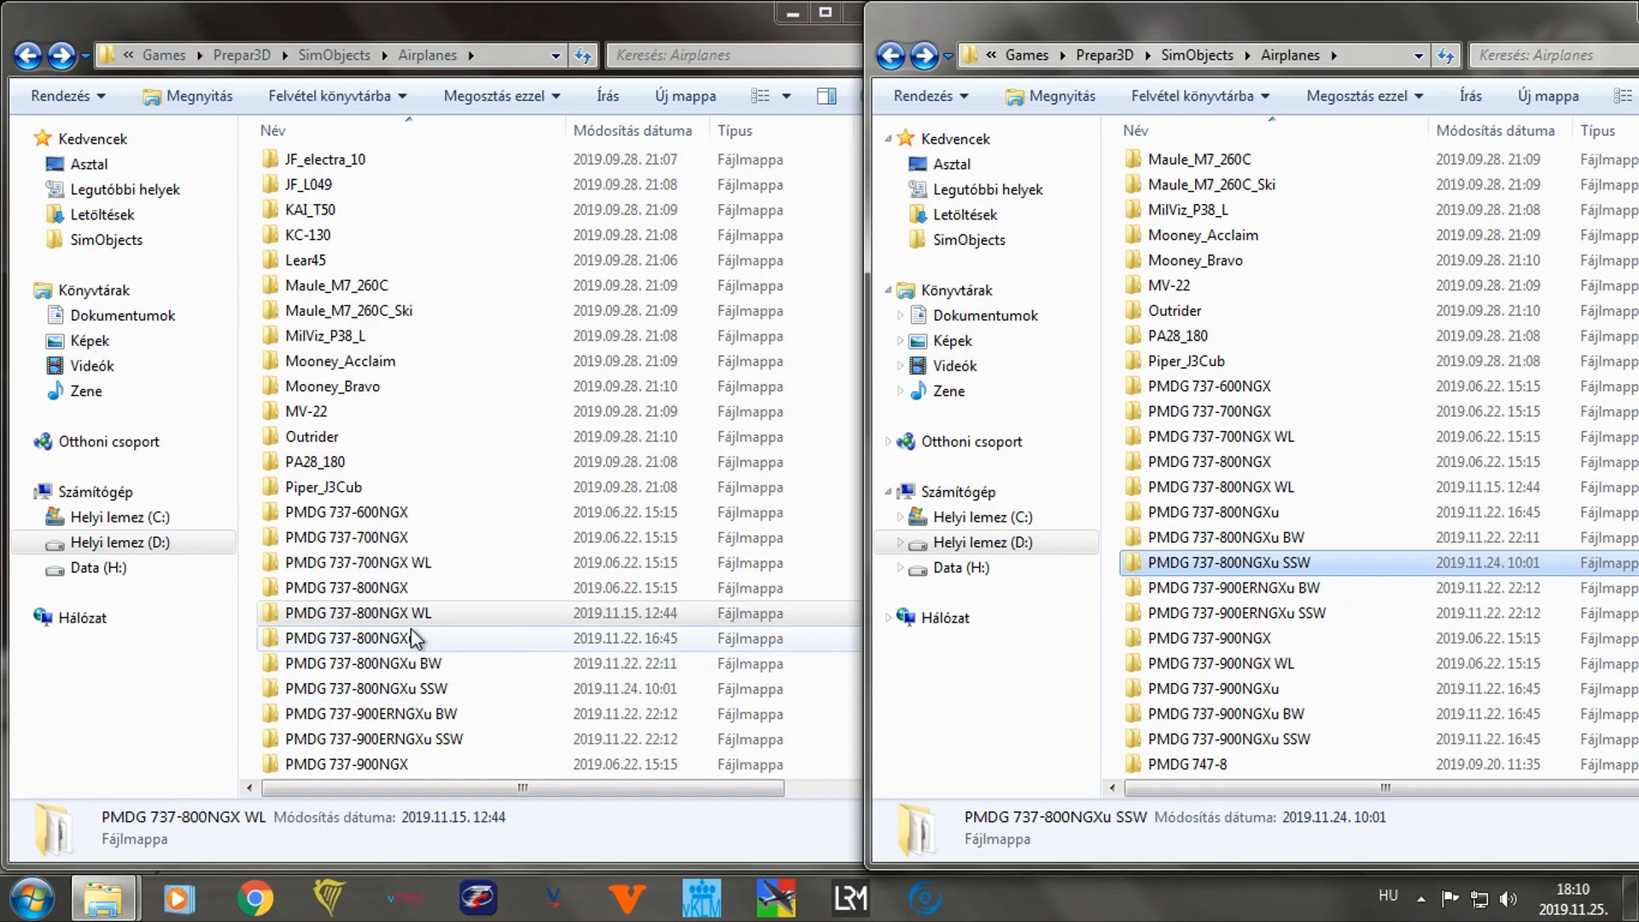
Open the aircraft CFG file inside the PMDG 737-800NGX WL folder and place its text window over the first folder window.
left_click(410, 624)
double_click(411, 637)
scroll(412, 163, "down", 5)
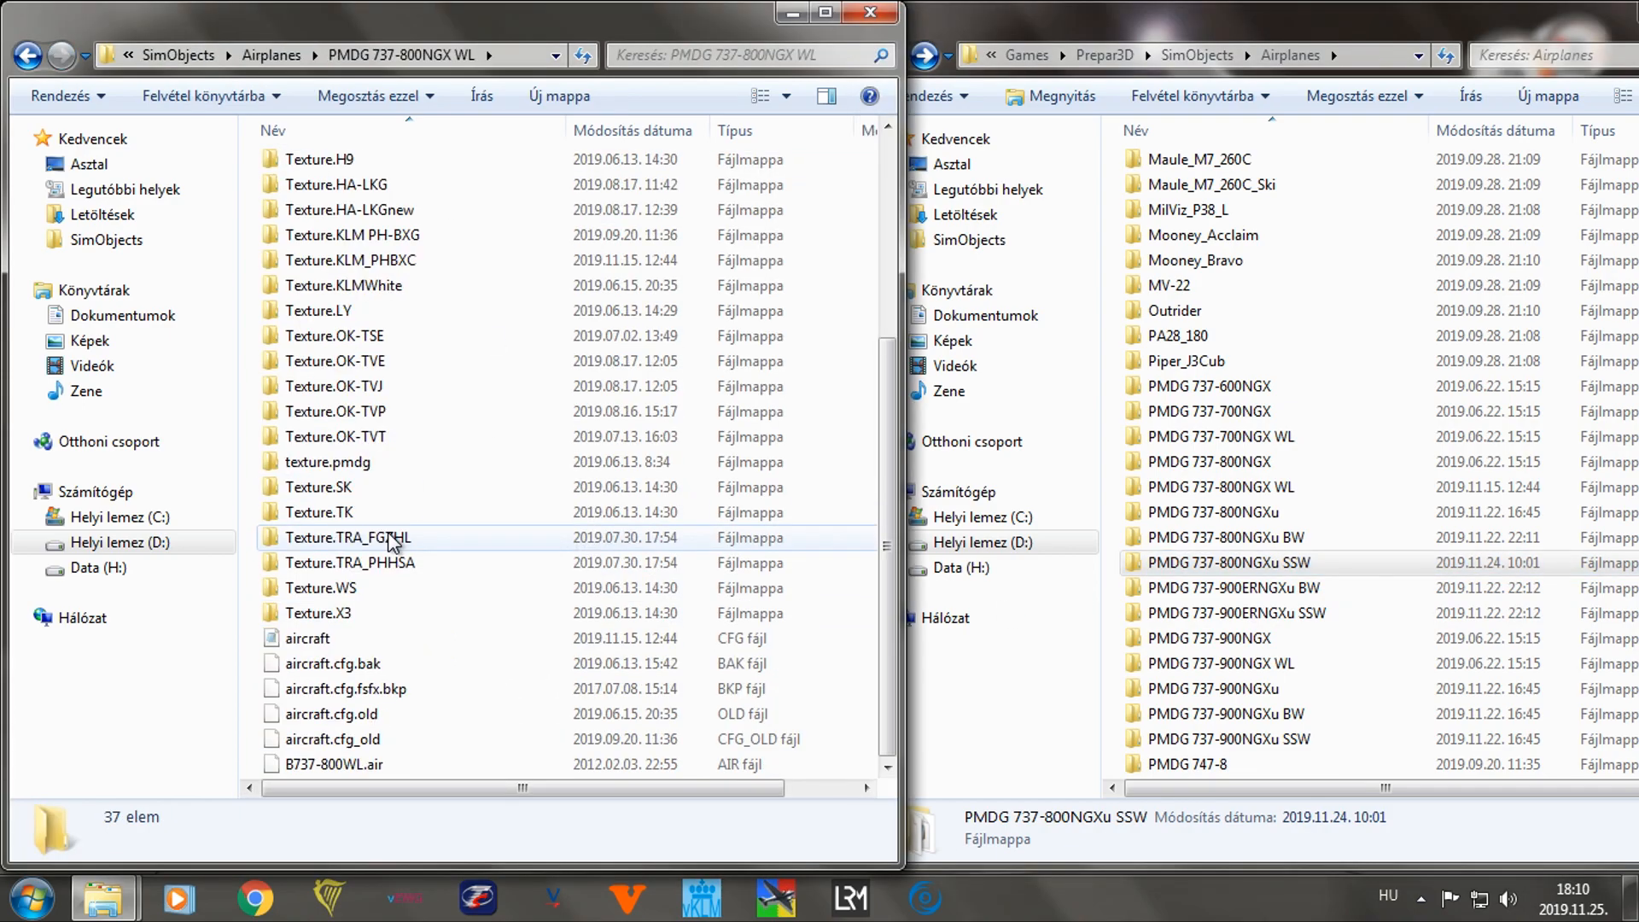
double_click(427, 641)
left_click_drag(896, 122, 162, 82)
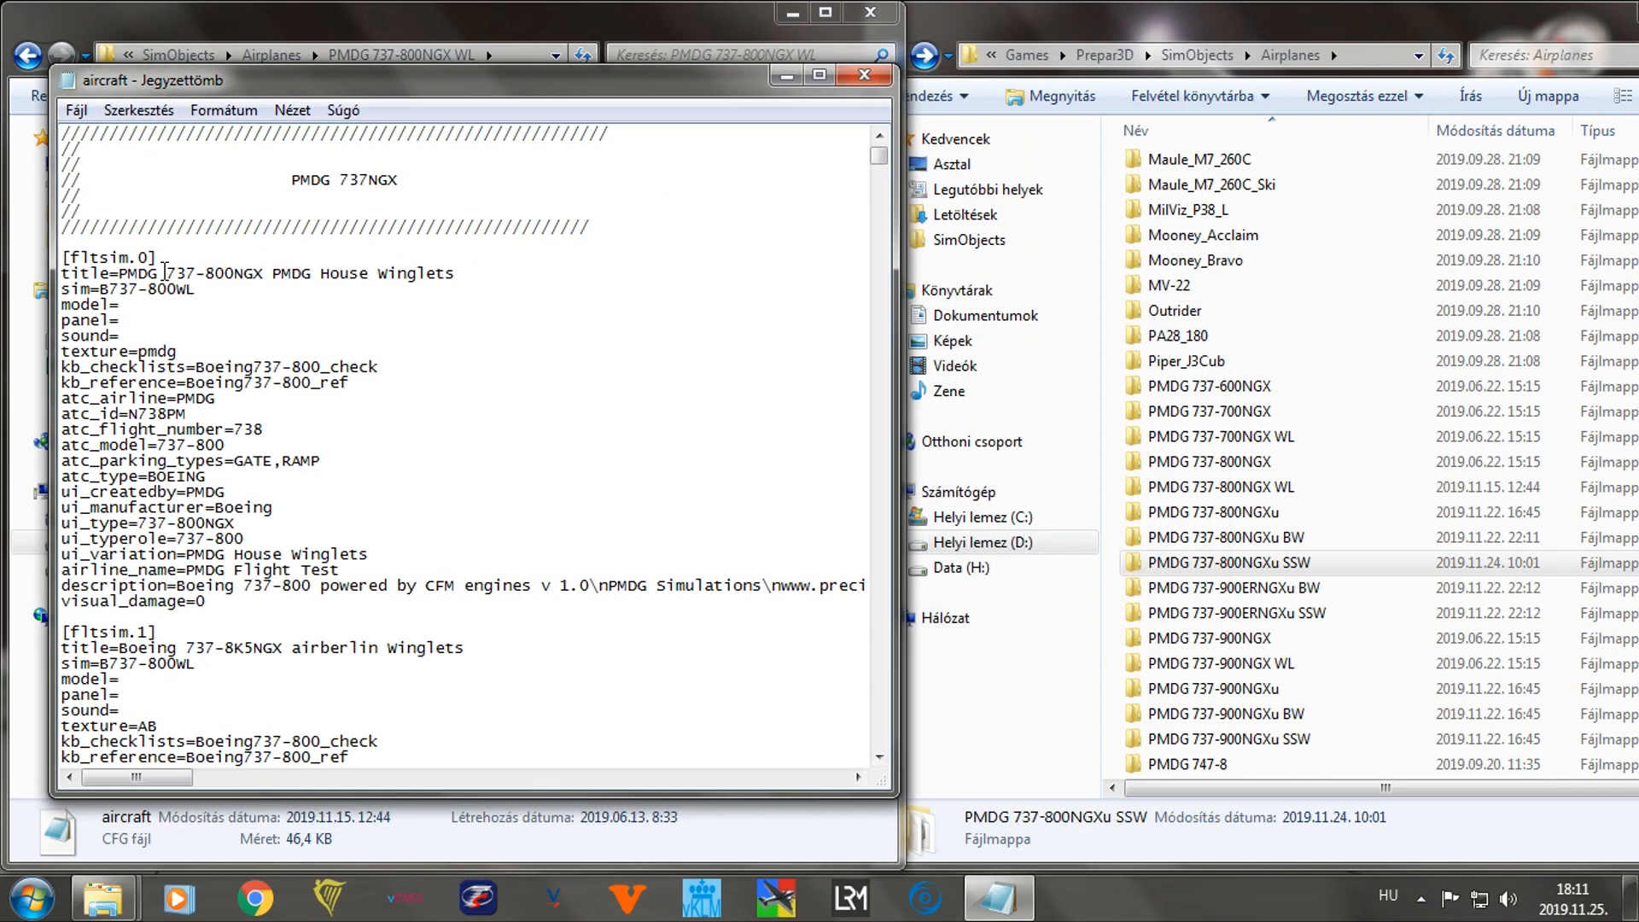
Search the 737-800NGX WL aircraft file for "smokesys" and highlight the [SMOKESYSTEM] section through smoke.98, closing the file when done.
key("ctrl+f")
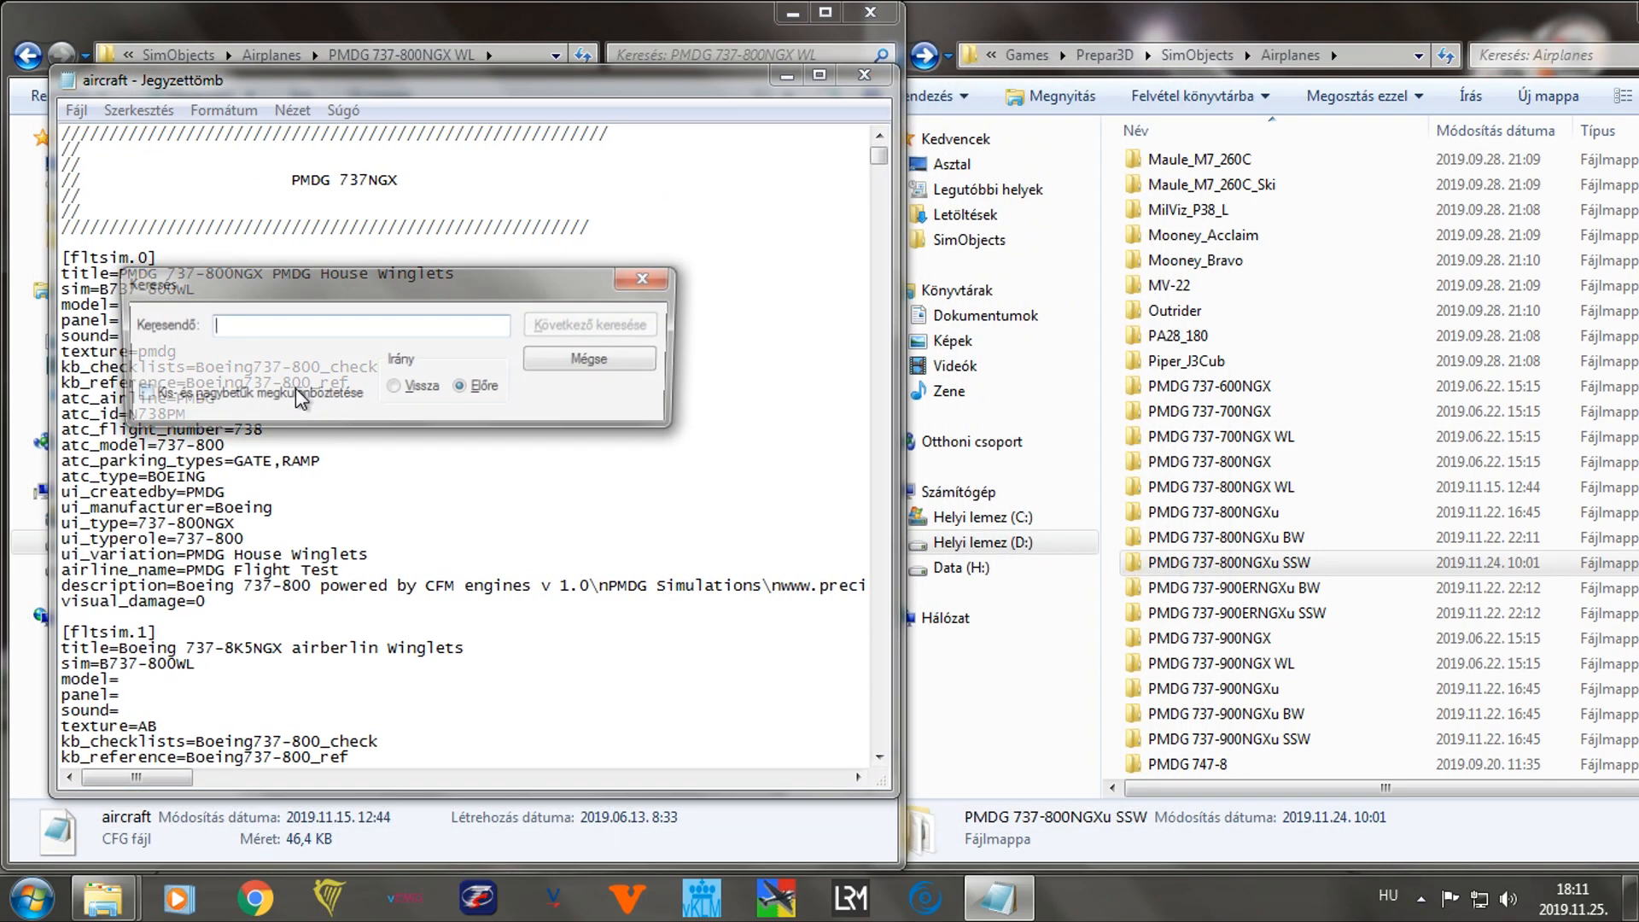
type("smokes")
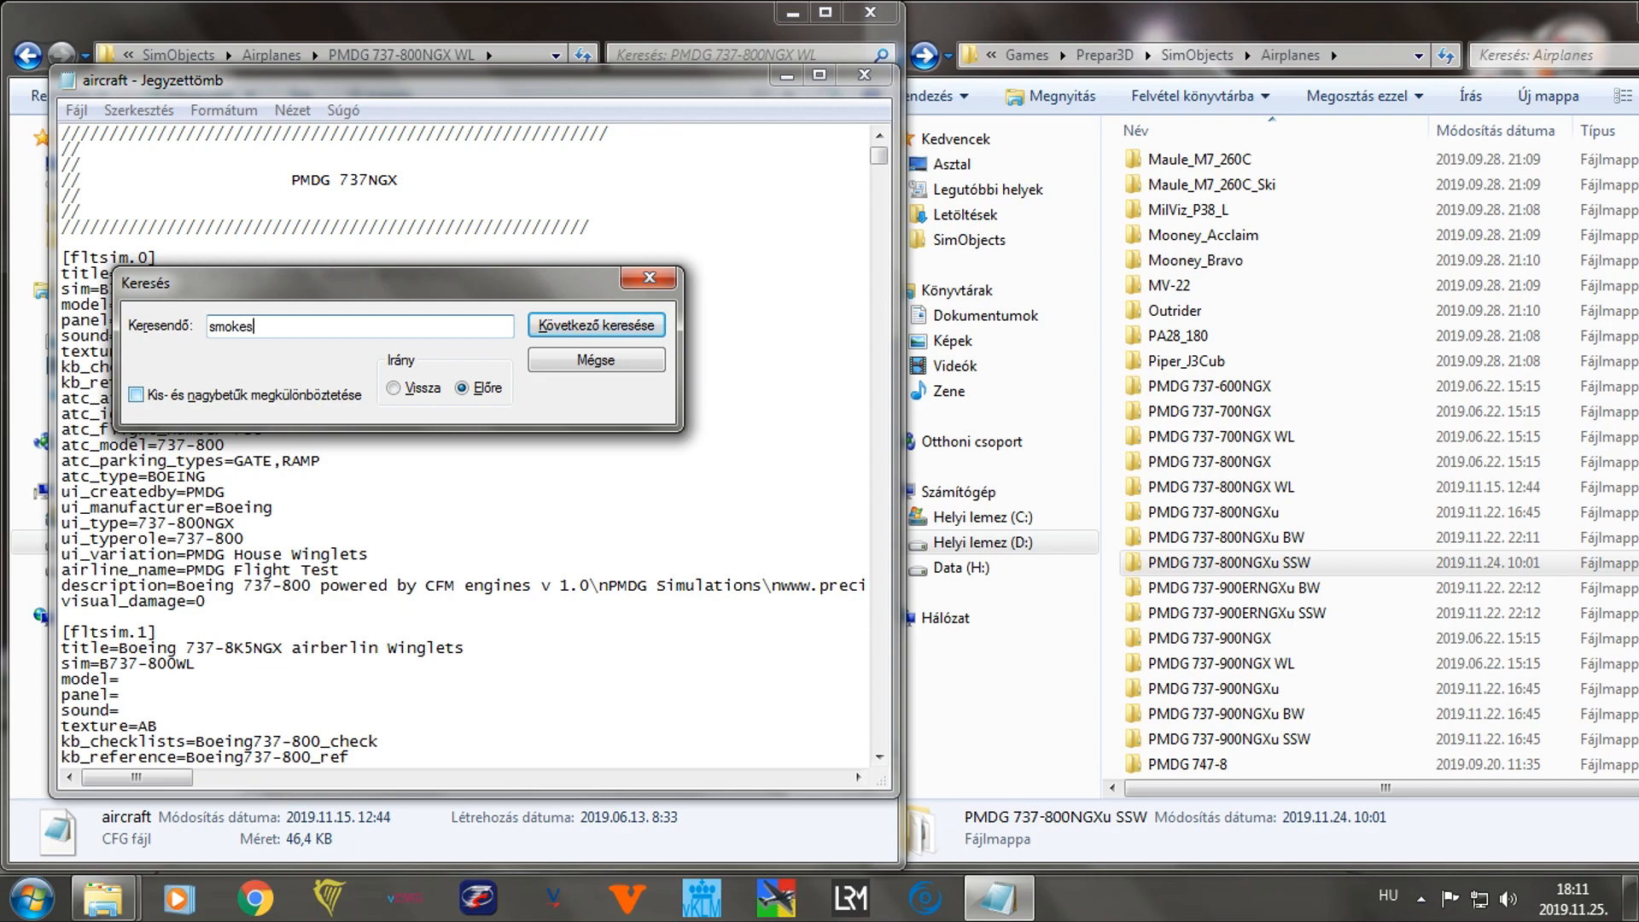
type("ys")
key("Return")
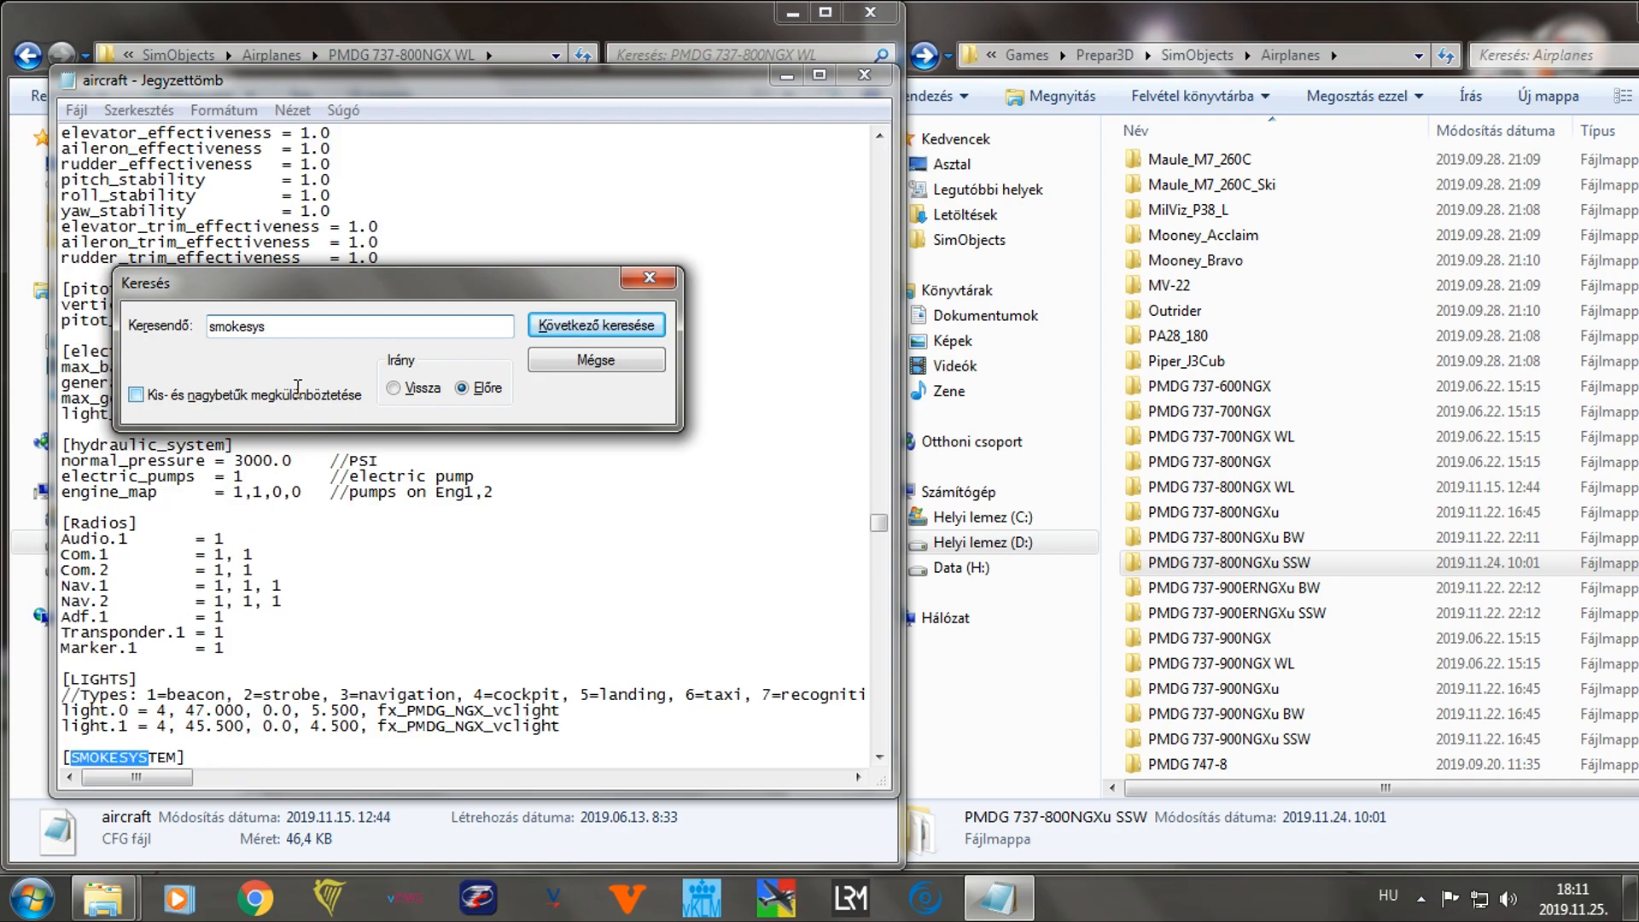
left_click(649, 277)
scroll(500, 530, "down", 8)
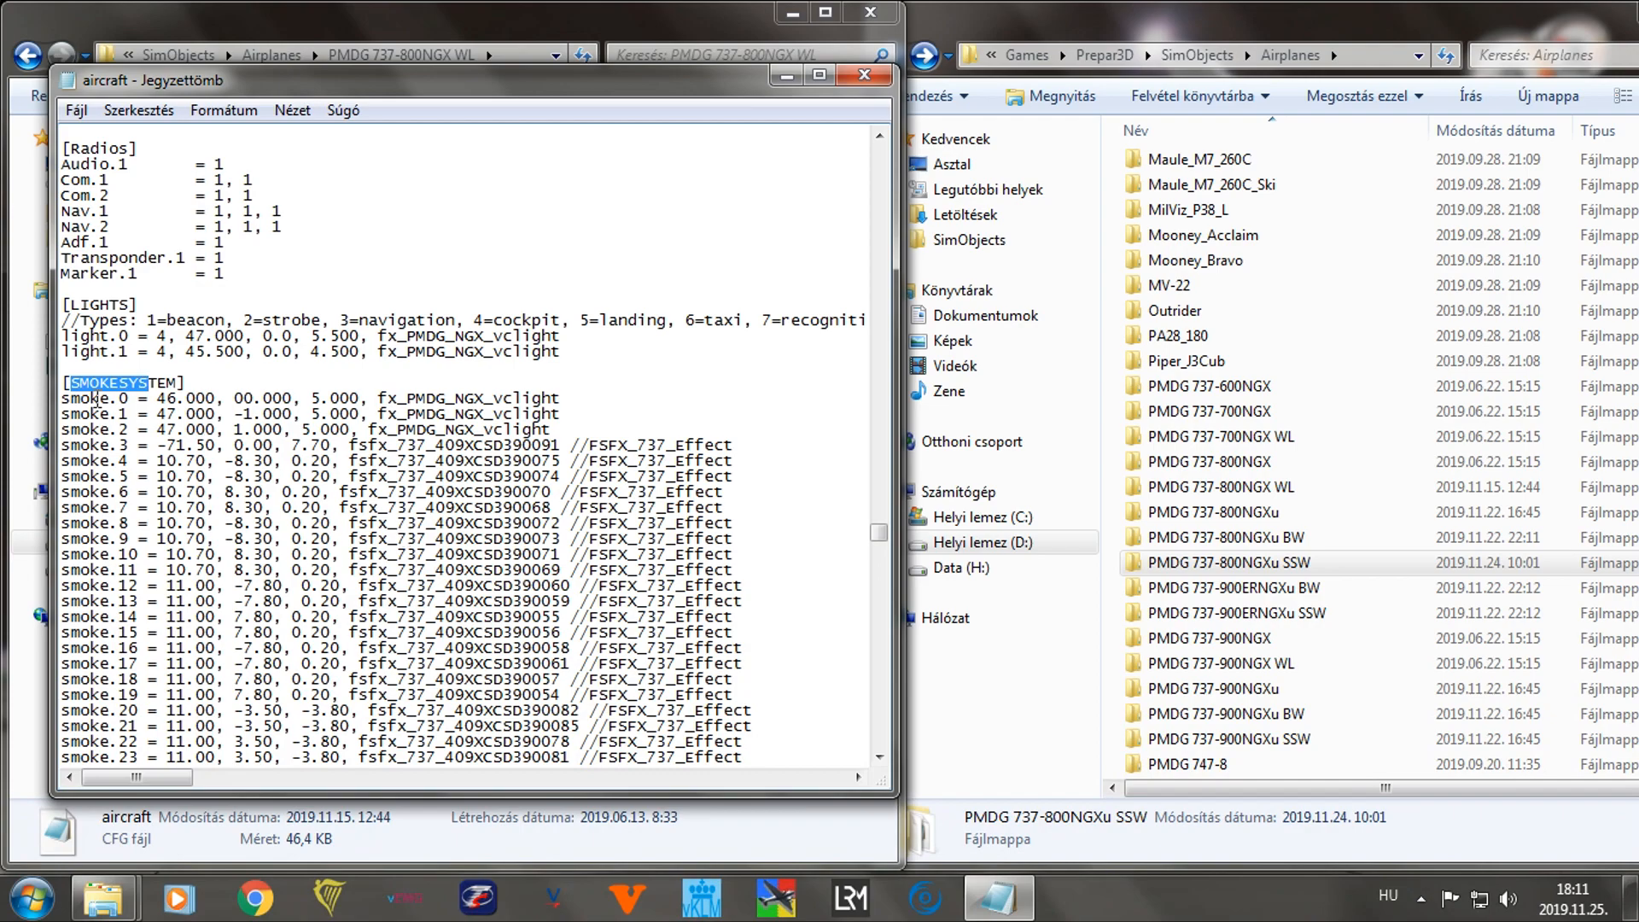
left_click_drag(65, 381, 789, 335)
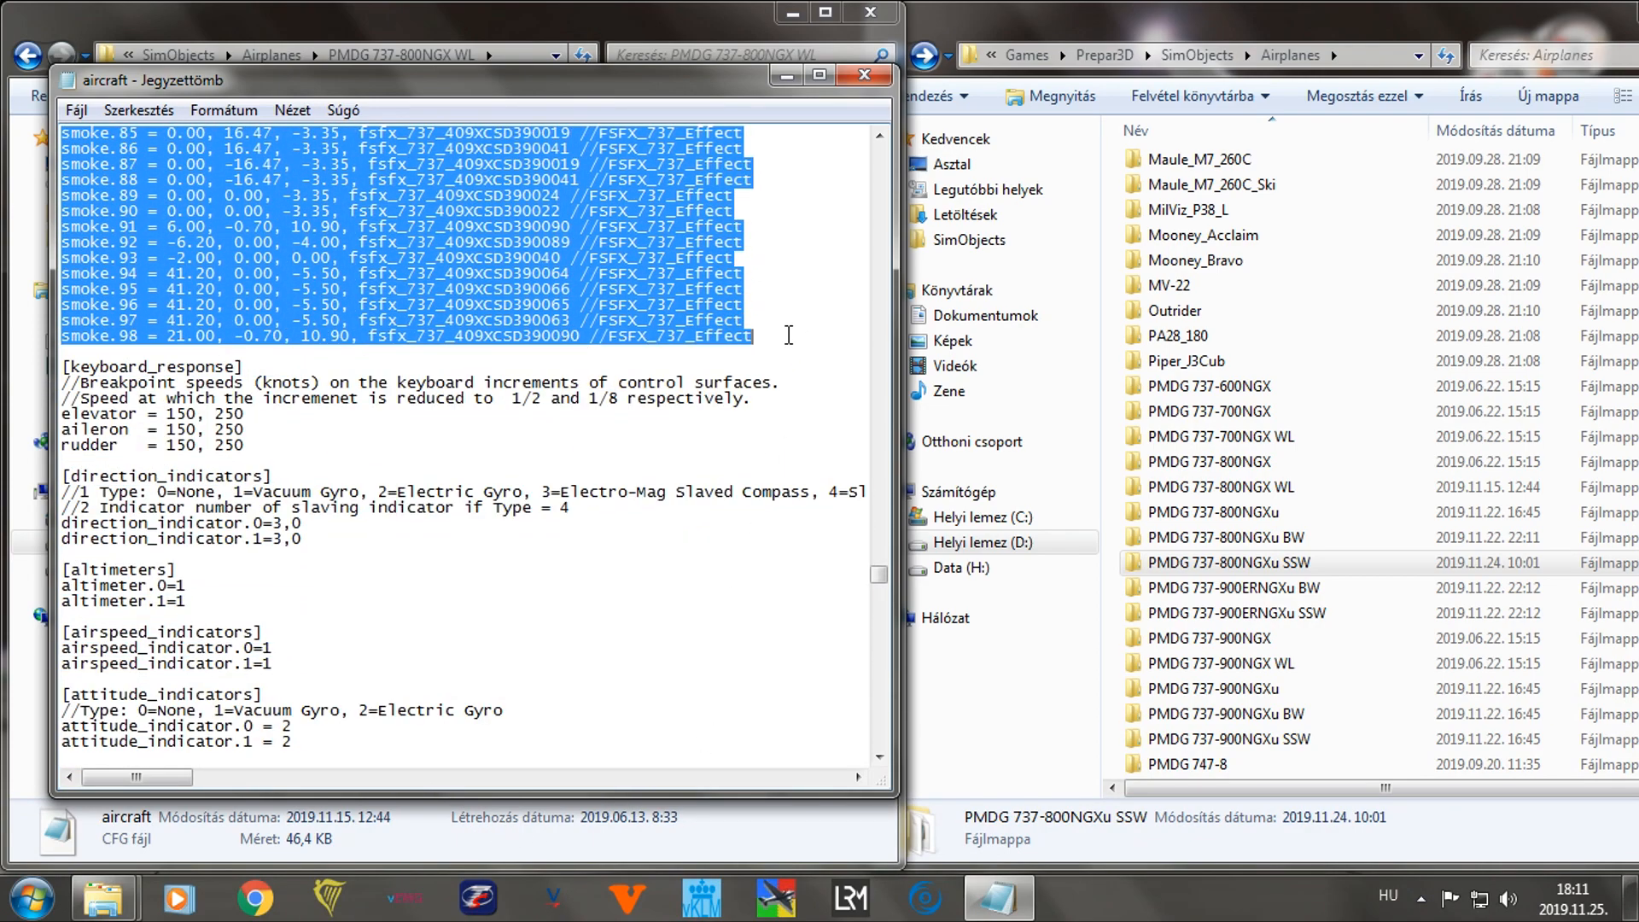
left_click(864, 74)
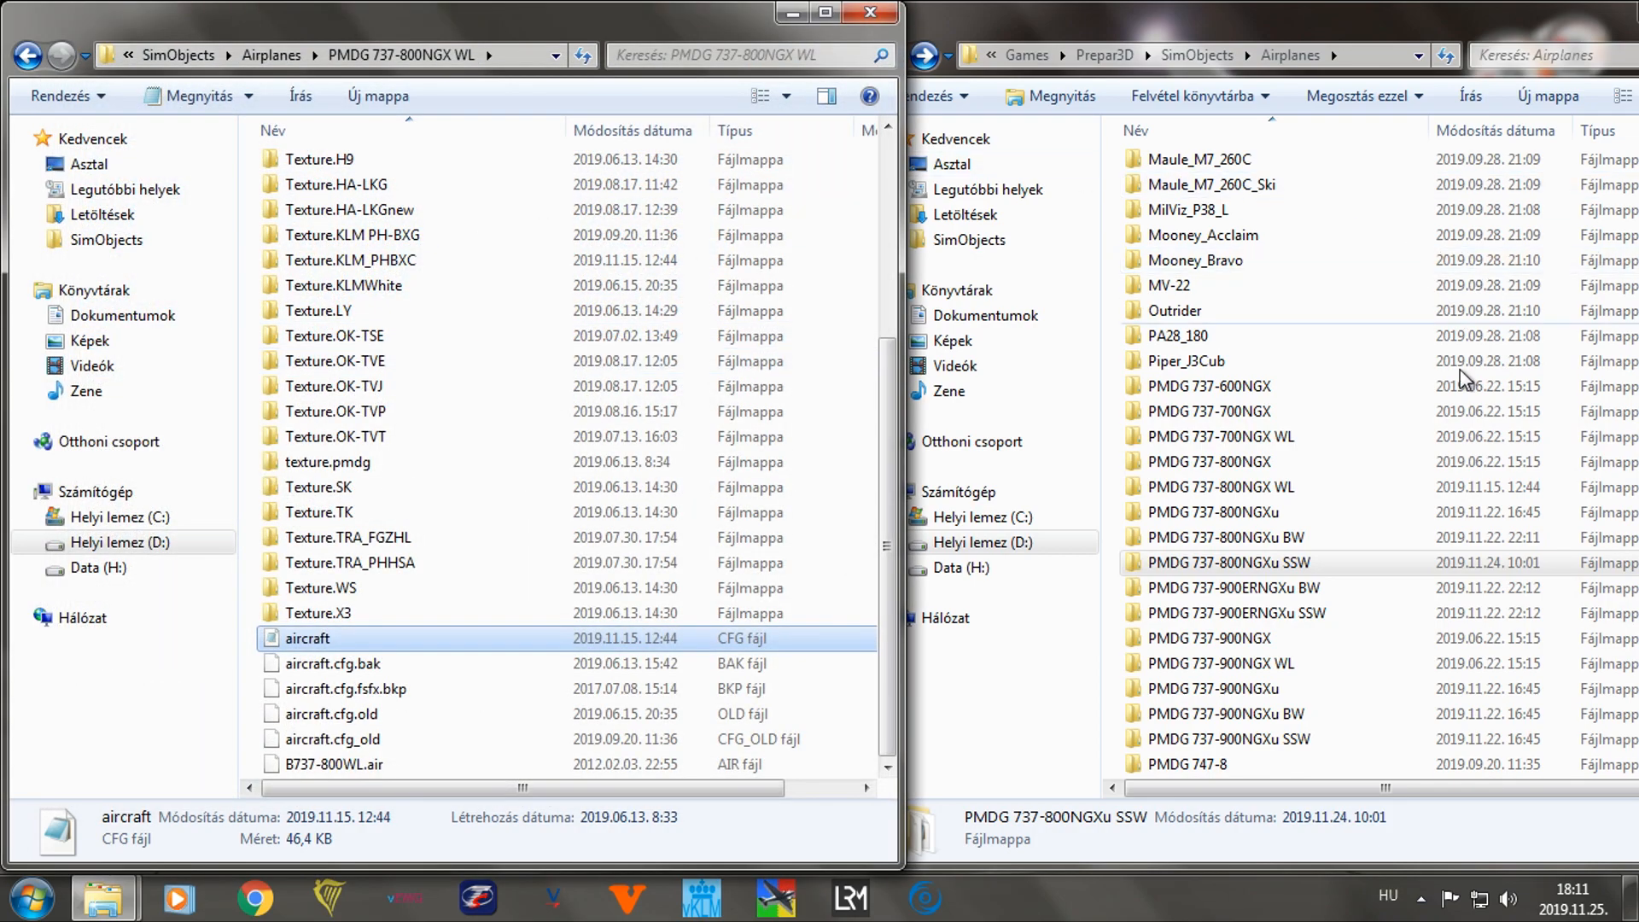
Open the PMDG 737-800NGXu SSW folder's aircraft CFG file over the second folder window and point out its Split Scimitar Winglets heading.
left_click(1276, 570)
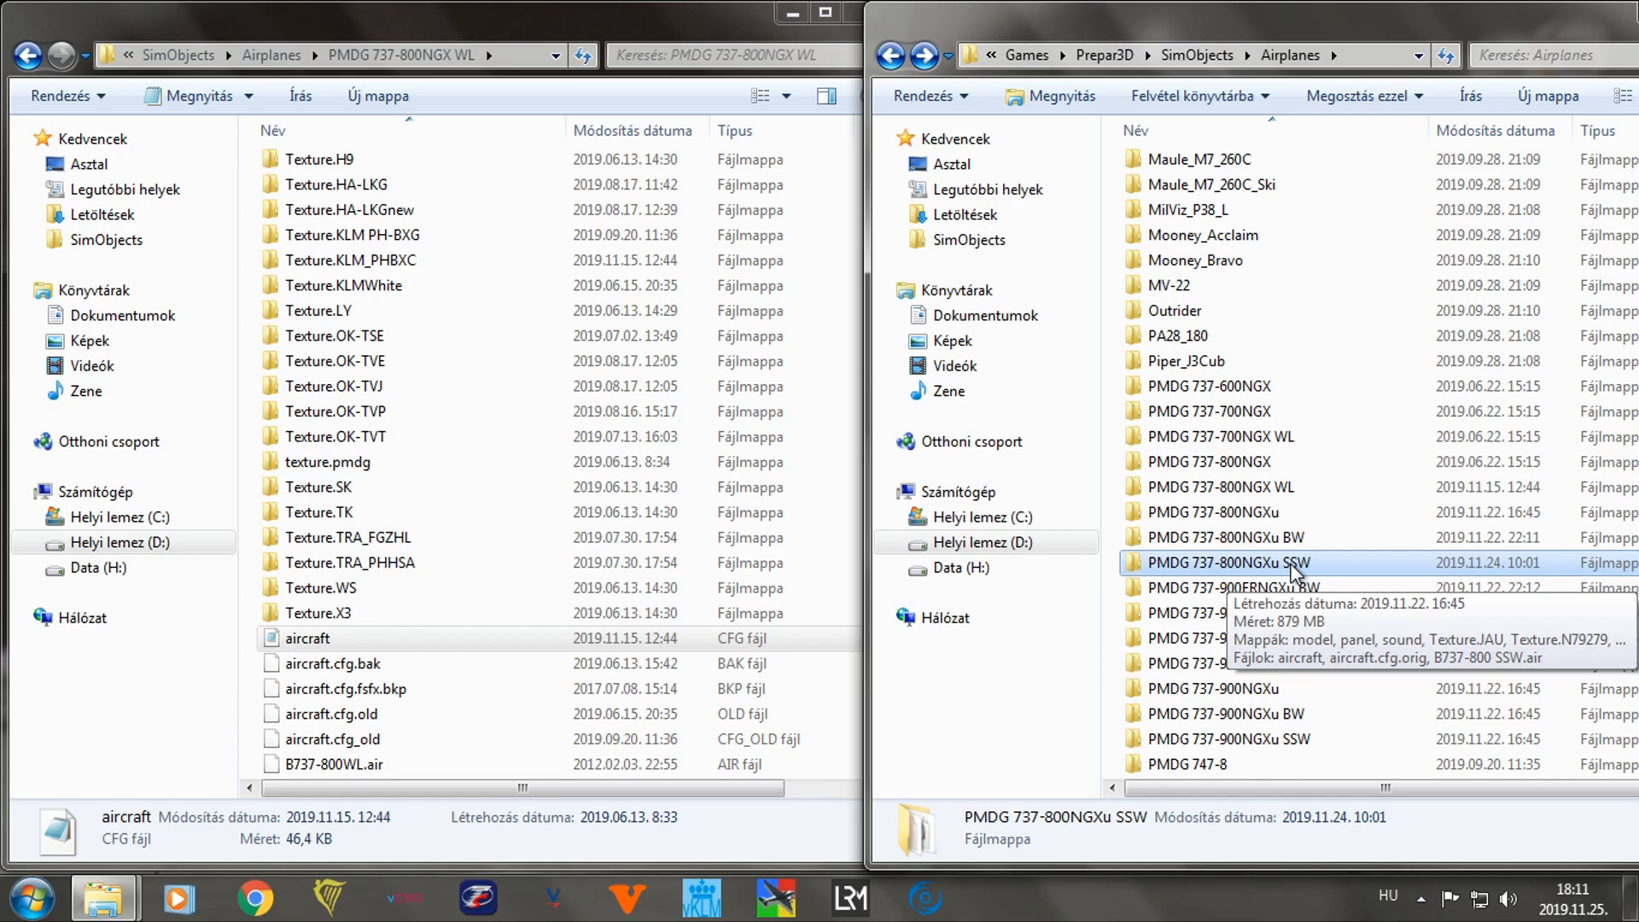
double_click(1289, 569)
double_click(1144, 418)
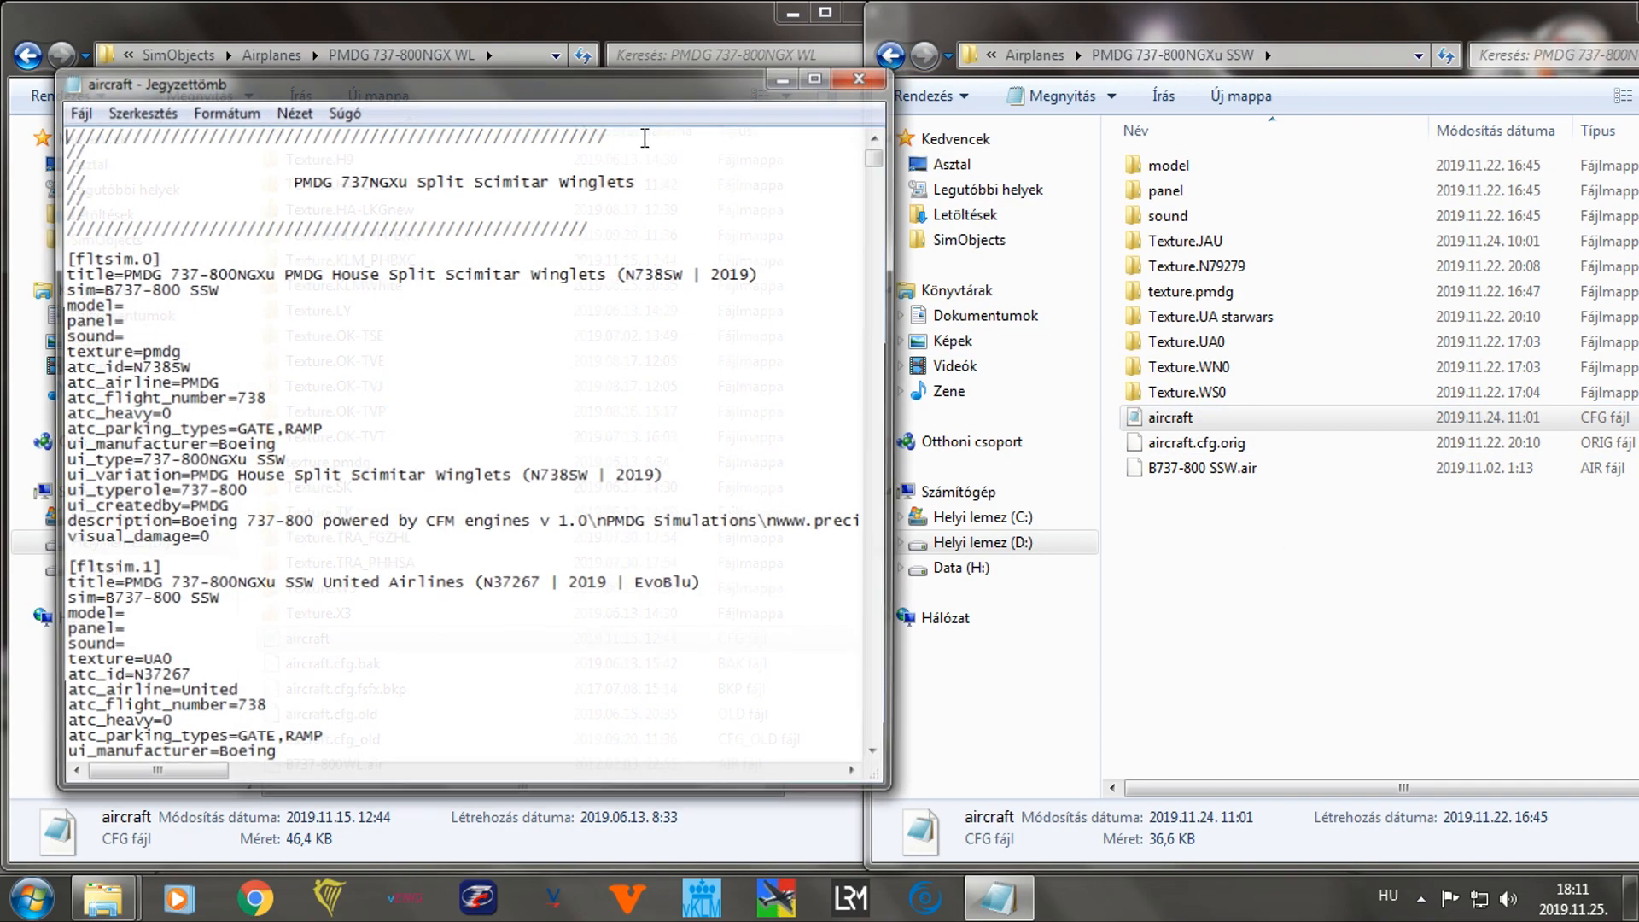
left_click_drag(541, 89, 725, 39)
left_click_drag(1382, 169, 1395, 146)
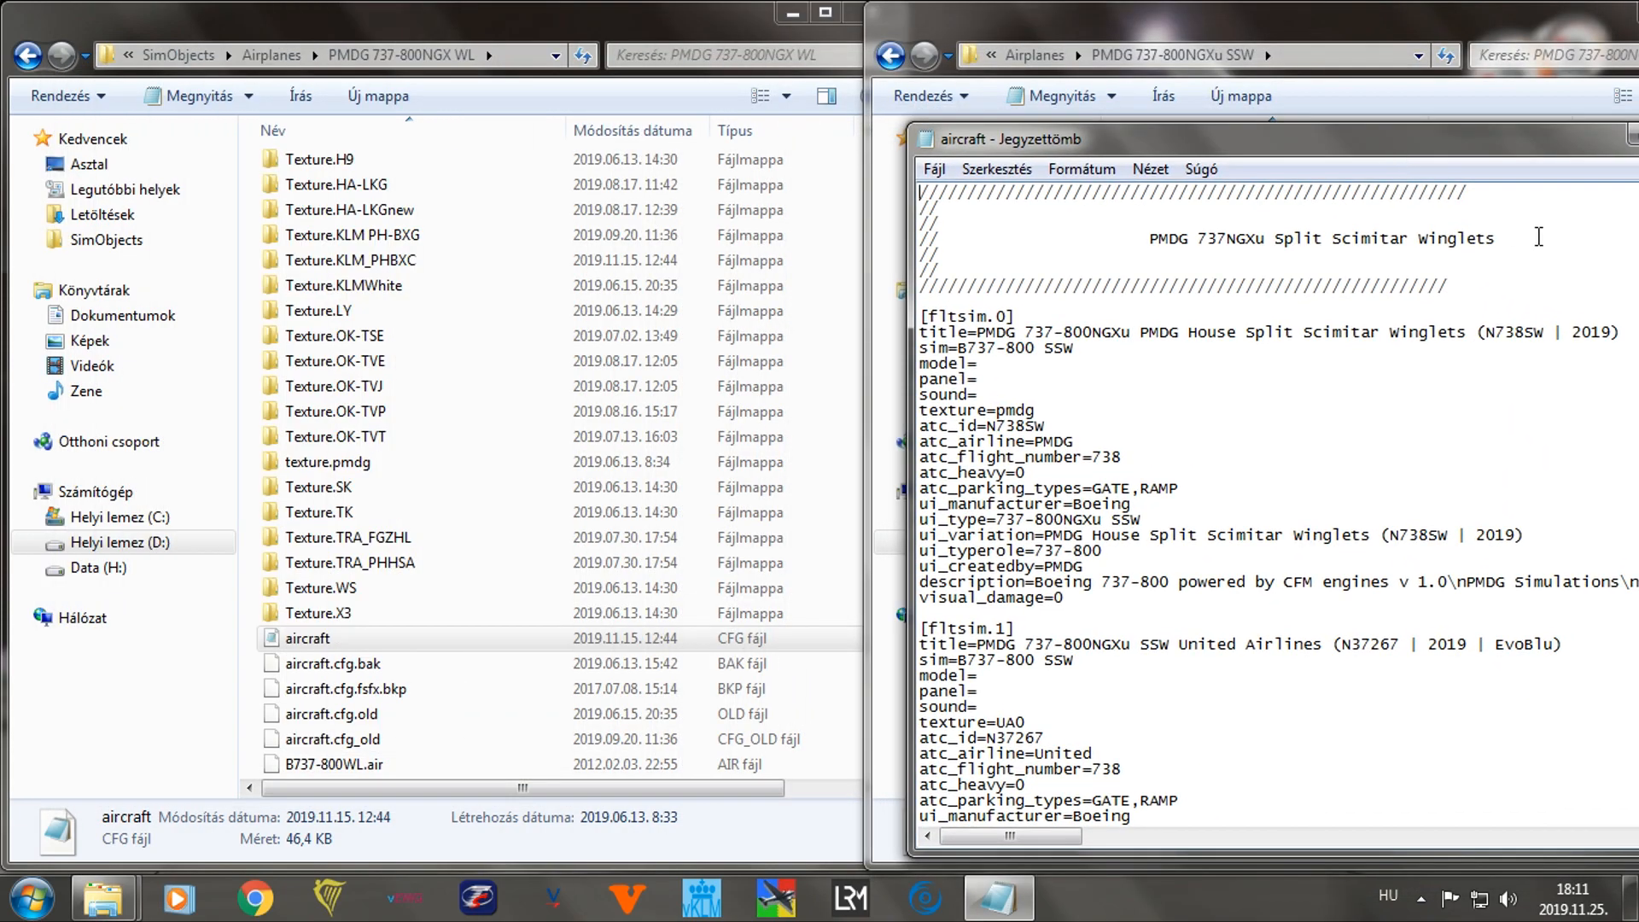
left_click_drag(1533, 240, 1149, 239)
left_click(1104, 458)
Search the 737-800NGXu SSW aircraft file for "smokesys" and bring the [SMOKESYSTEM] entries into view.
key("ctrl+f")
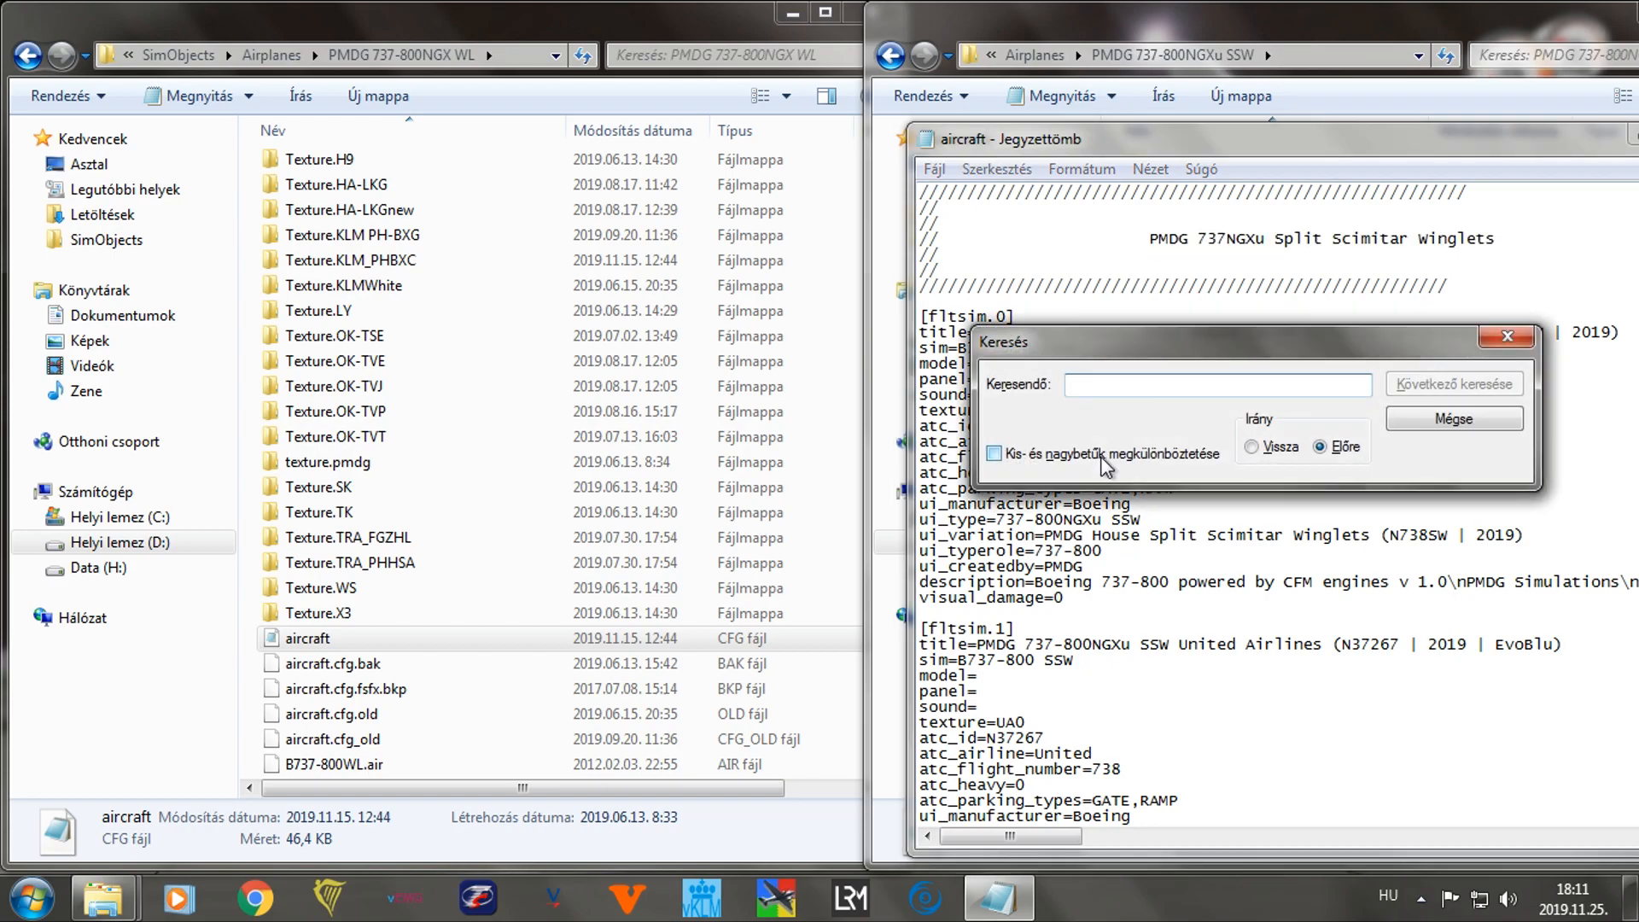
type("smokesys")
key("Return")
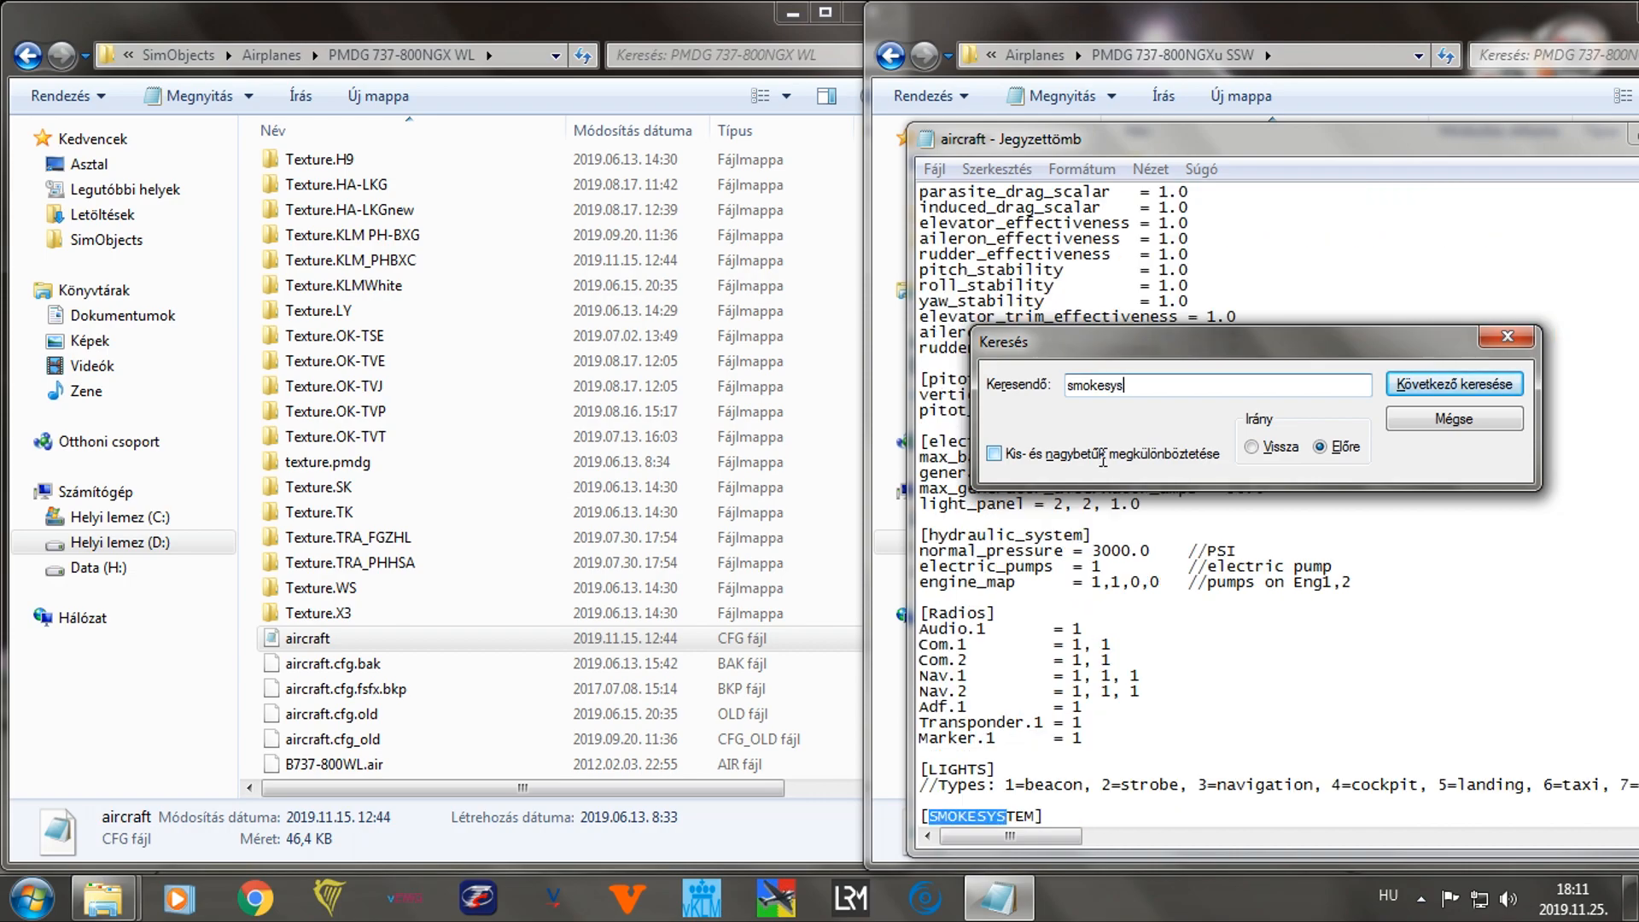
left_click(1508, 336)
scroll(1052, 561, "down", 5)
Highlight the [SMOKESYSTEM] section through smoke.98 in the 737-800NGXu SSW aircraft file, and close the file.
left_click_drag(919, 583, 1601, 295)
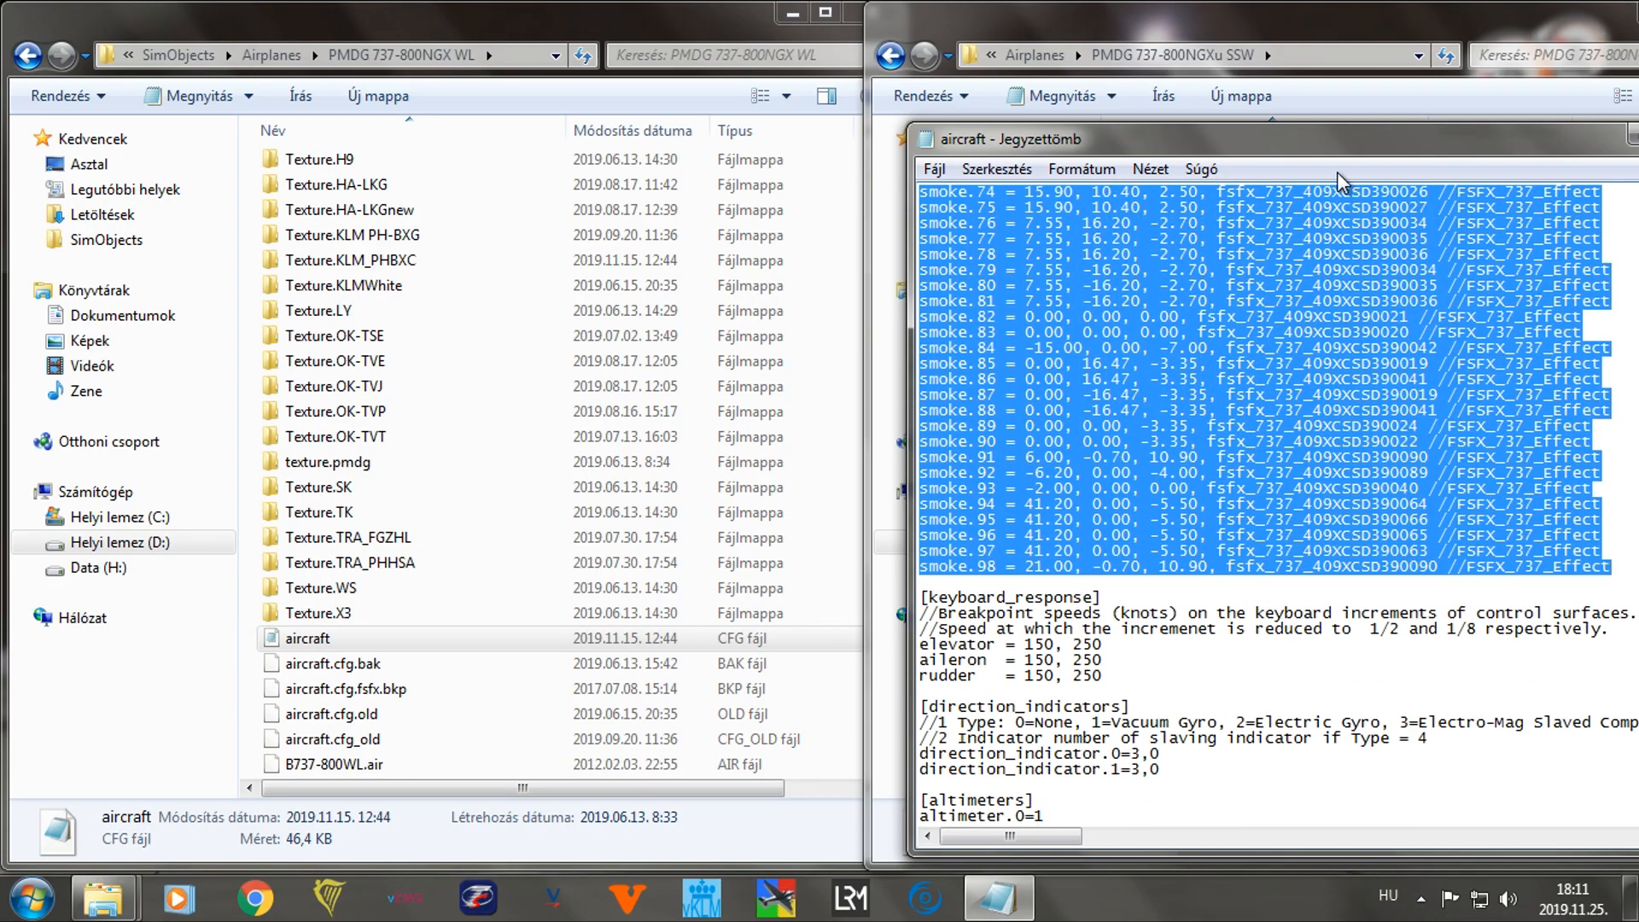
left_click_drag(1328, 139, 1304, 92)
left_click(1521, 101)
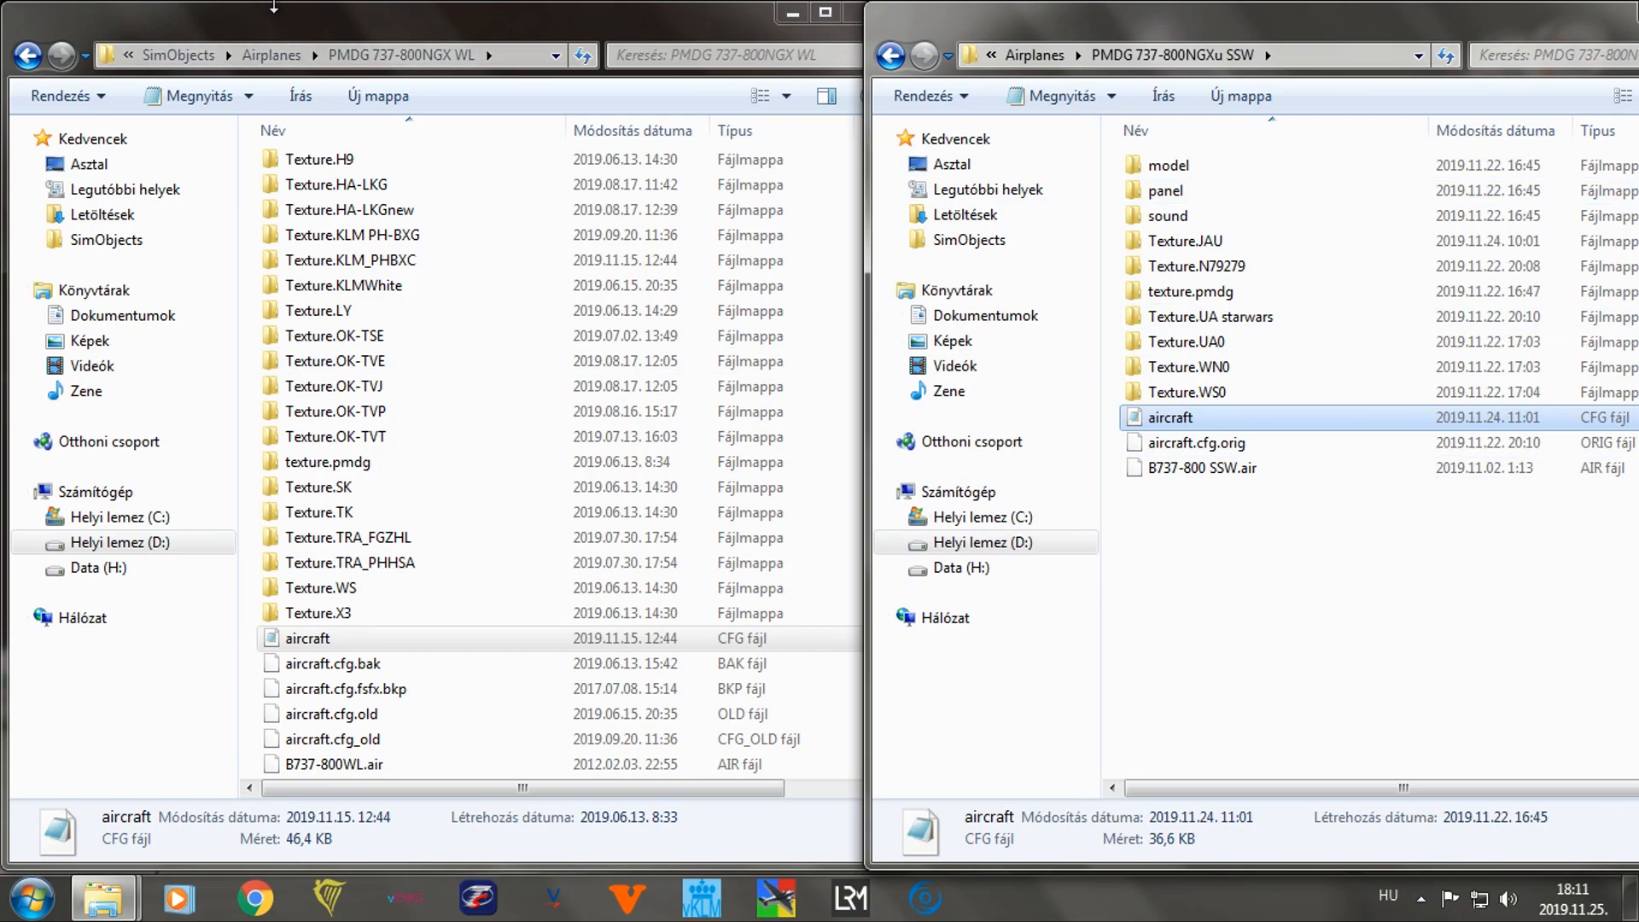
Open the 737-800NGX WL aircraft CFG file over its folder window and search it for "effects".
left_click(277, 13)
double_click(315, 640)
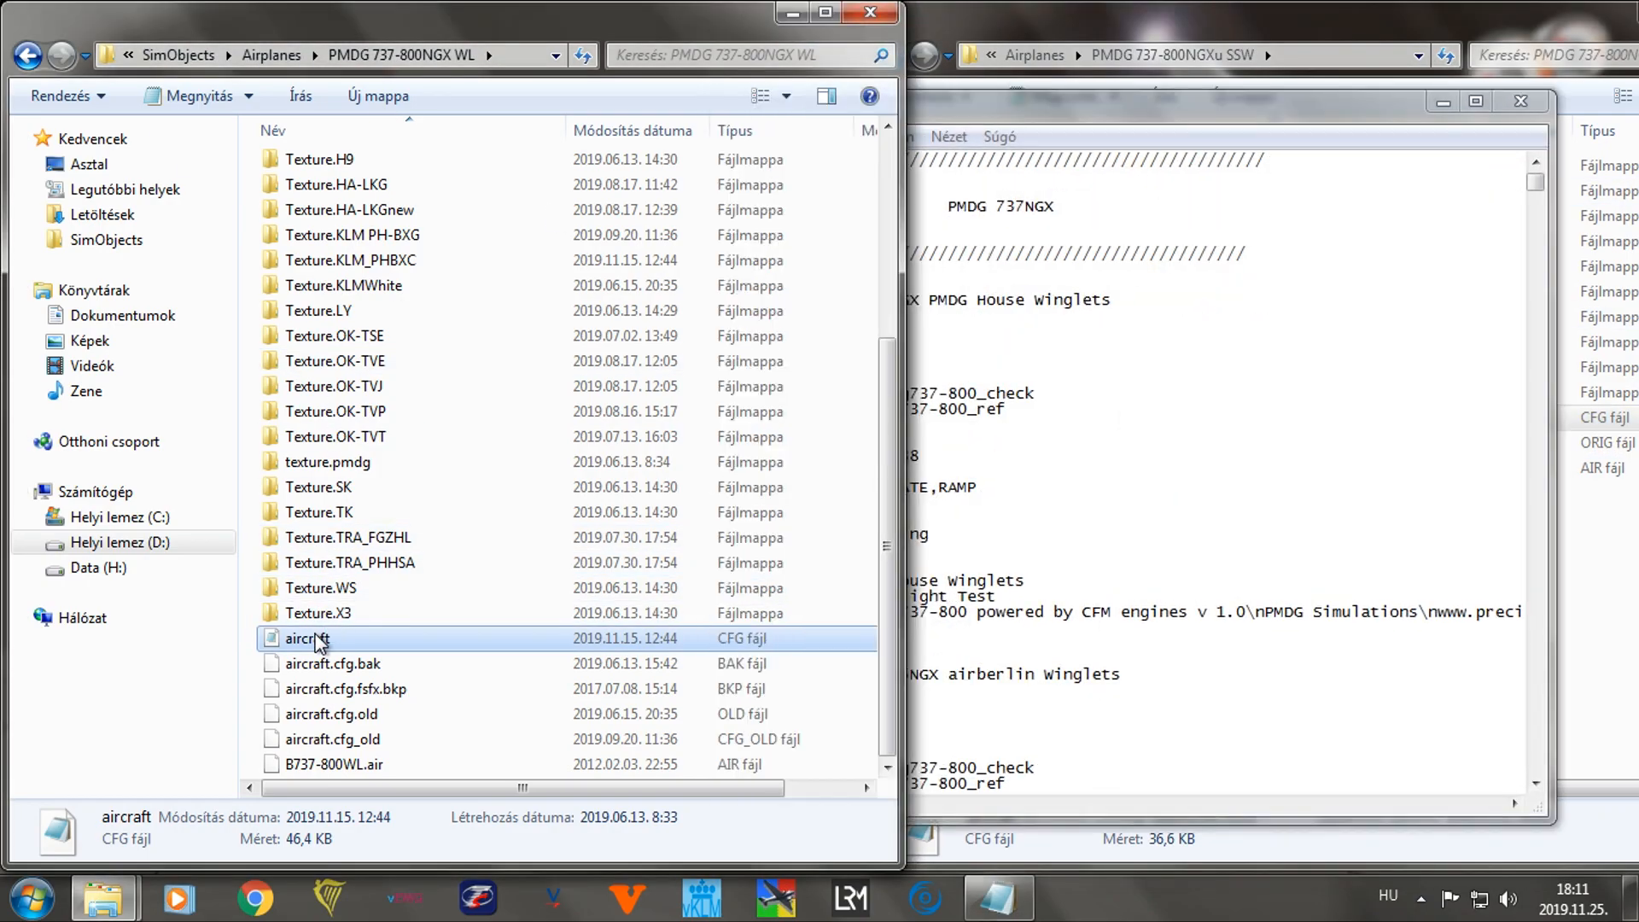
left_click_drag(990, 104, 346, 84)
key("ctrl+f")
type("effects")
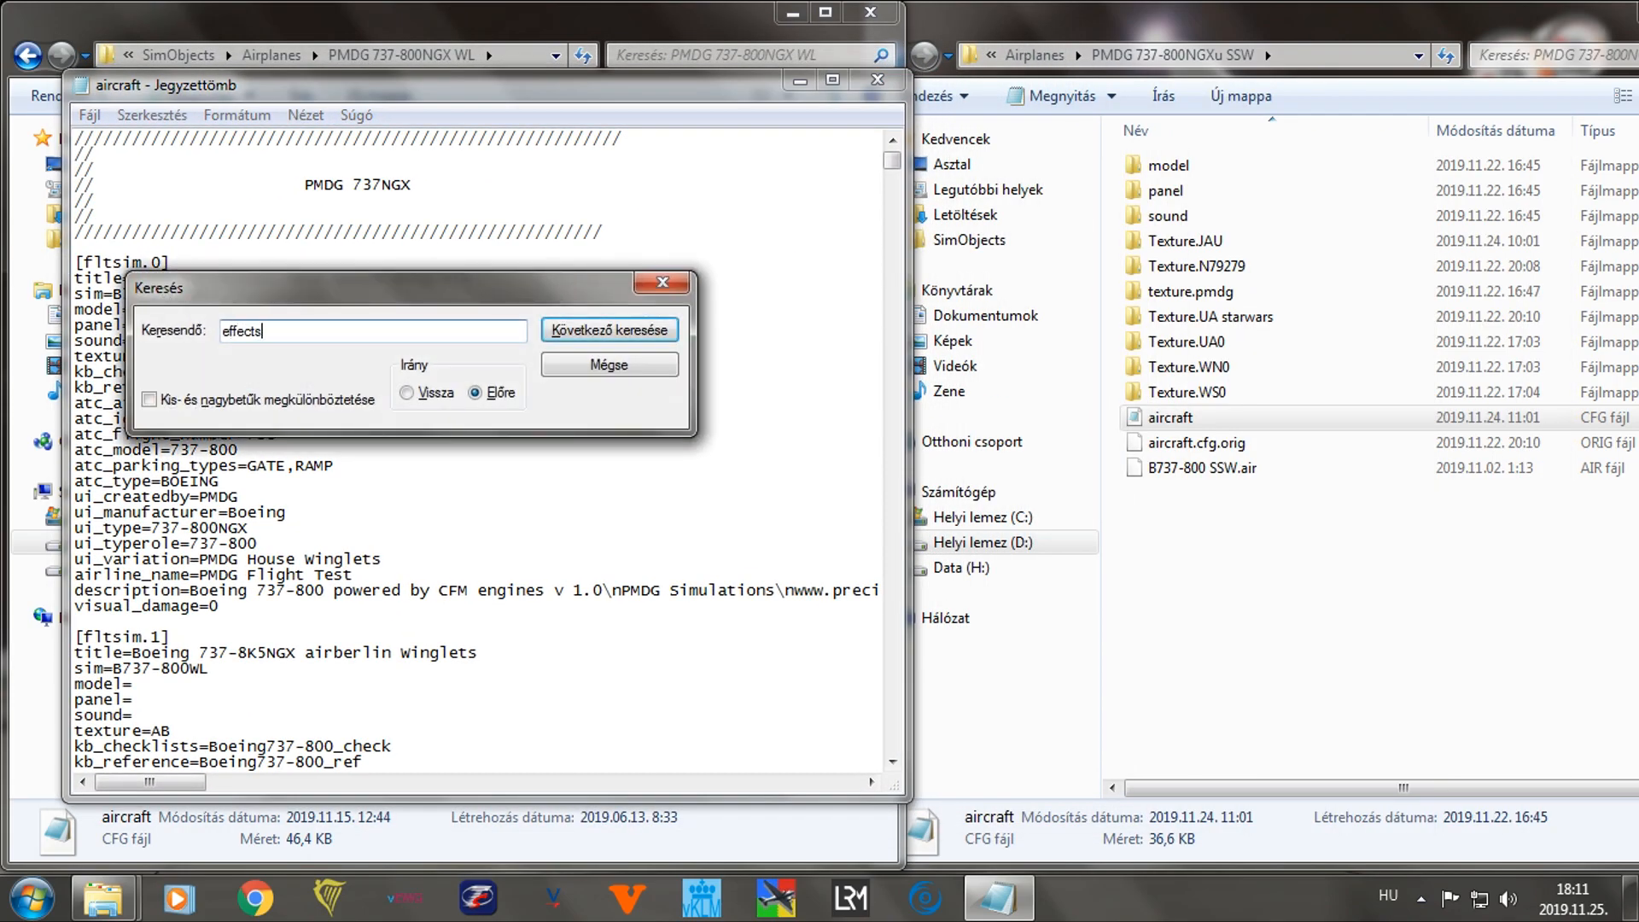
key("Return")
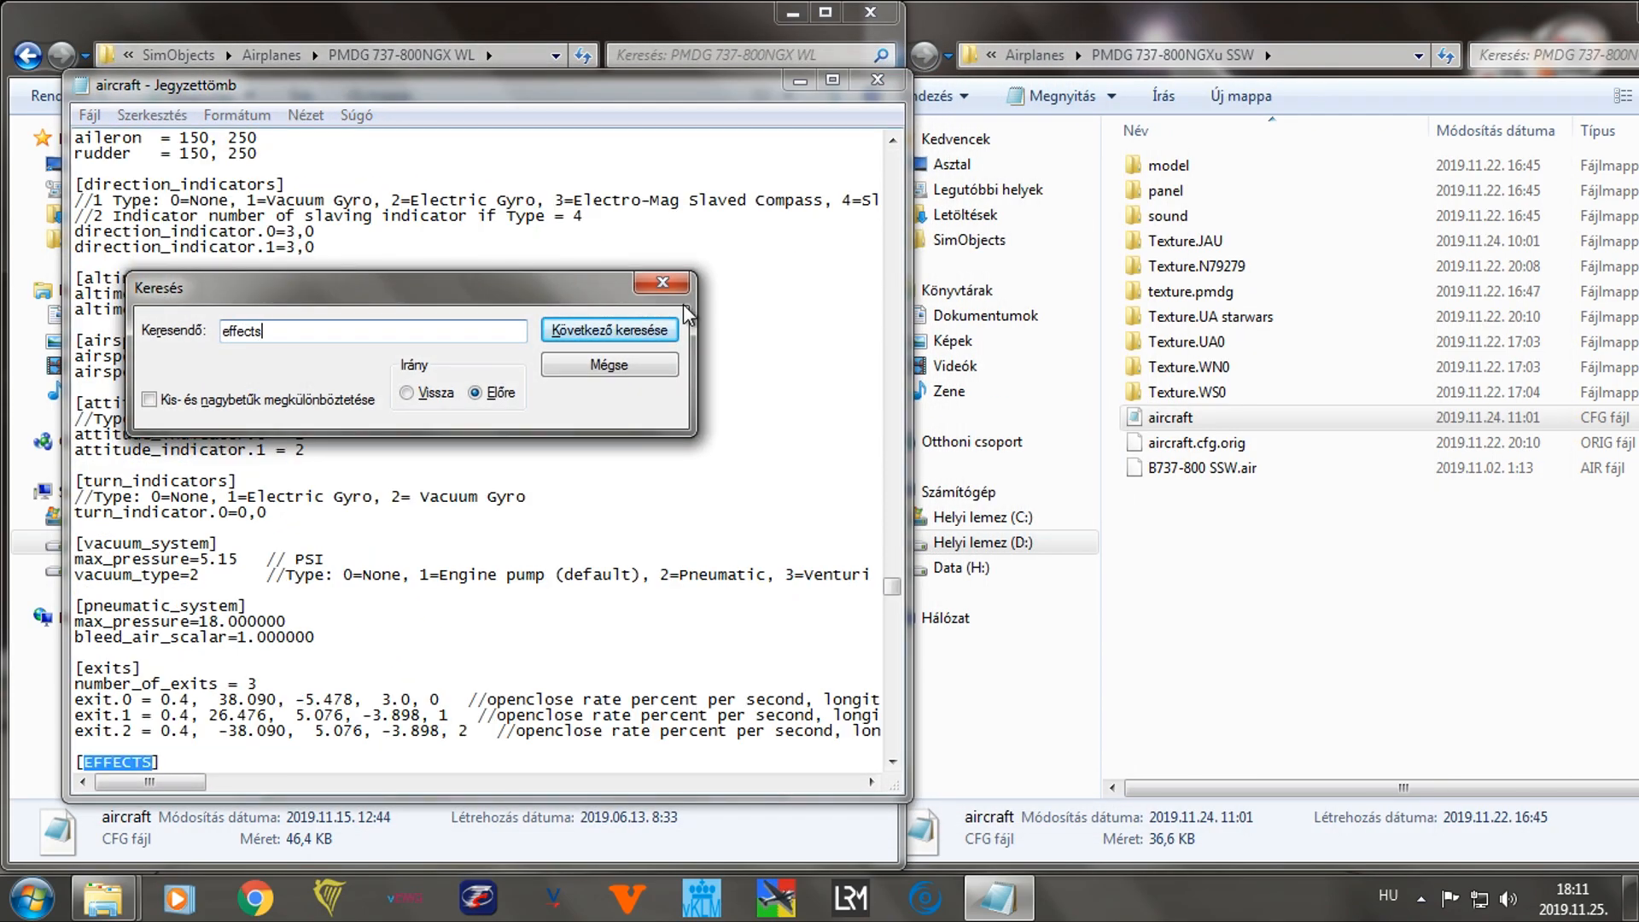
Highlight the [EFFECTS] section through the contrail line in the 737-800NGX WL aircraft file, and close the file.
key("Escape")
left_click_drag(75, 574, 441, 564)
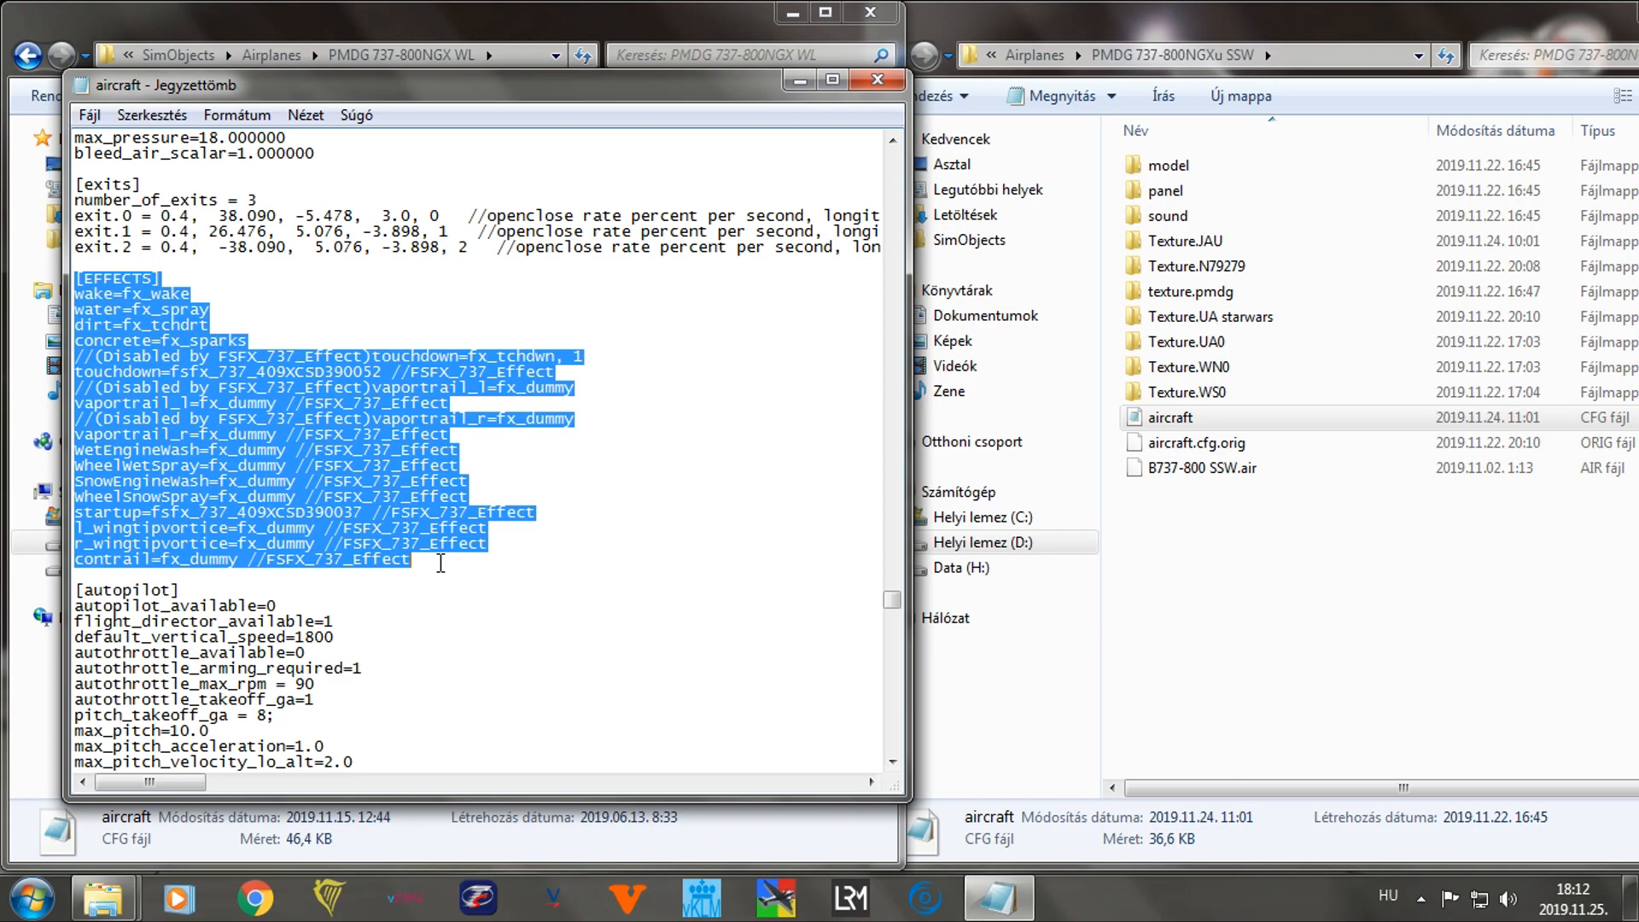
left_click(879, 80)
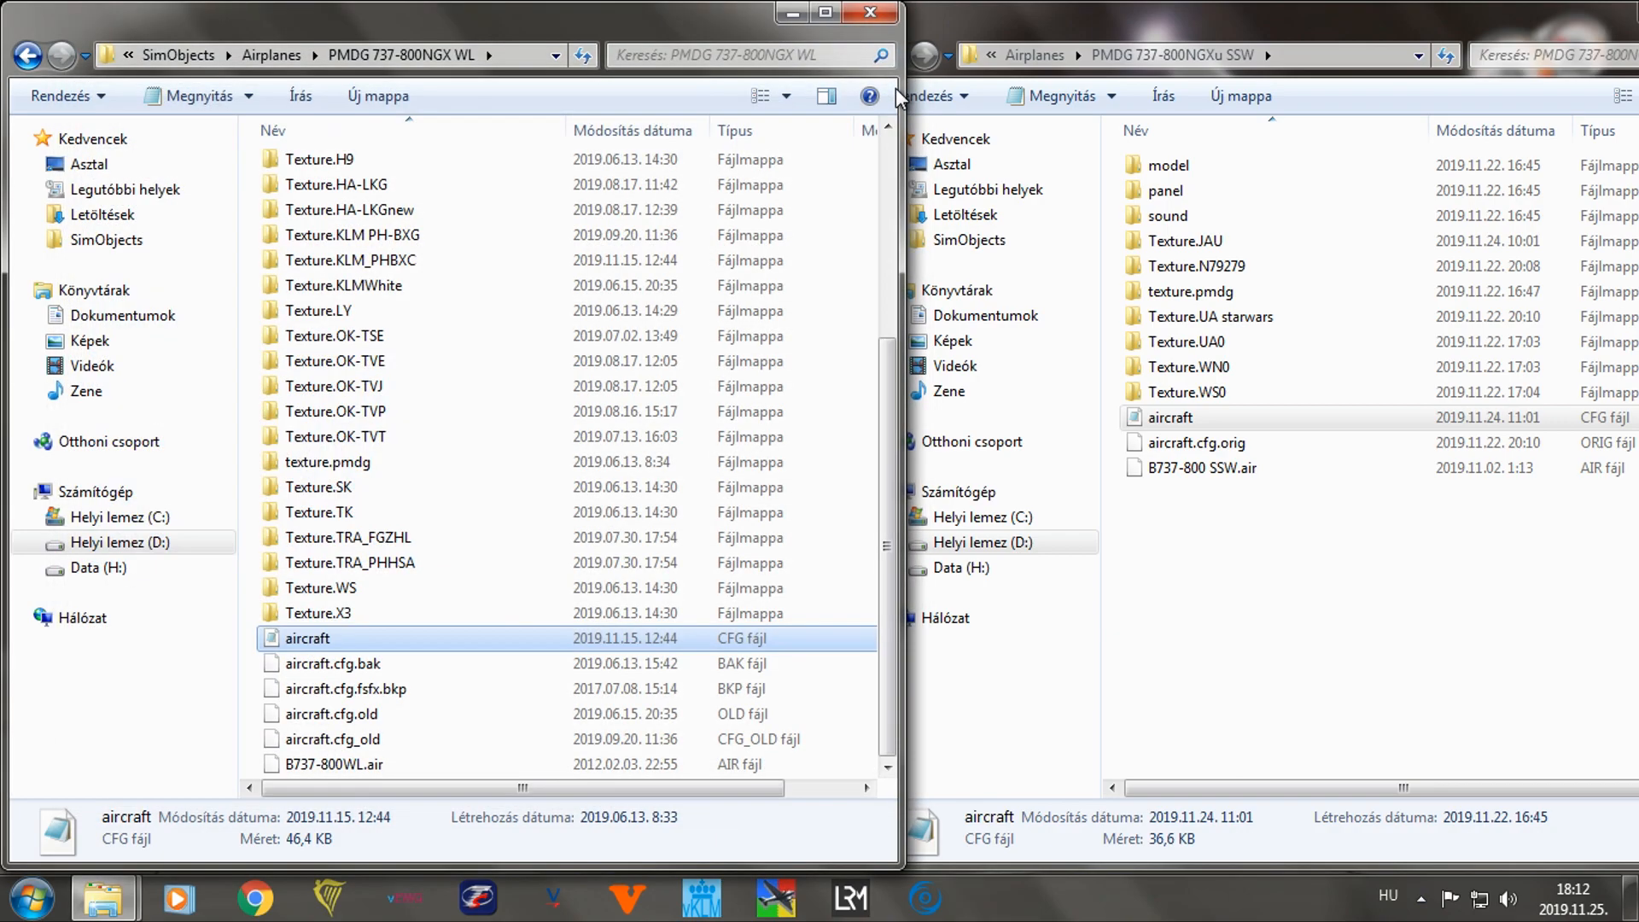
Open the 737-800NGXu SSW aircraft CFG file over the second folder window and search it for "effects".
left_click(1174, 419)
double_click(1176, 420)
left_click_drag(577, 89, 1411, 125)
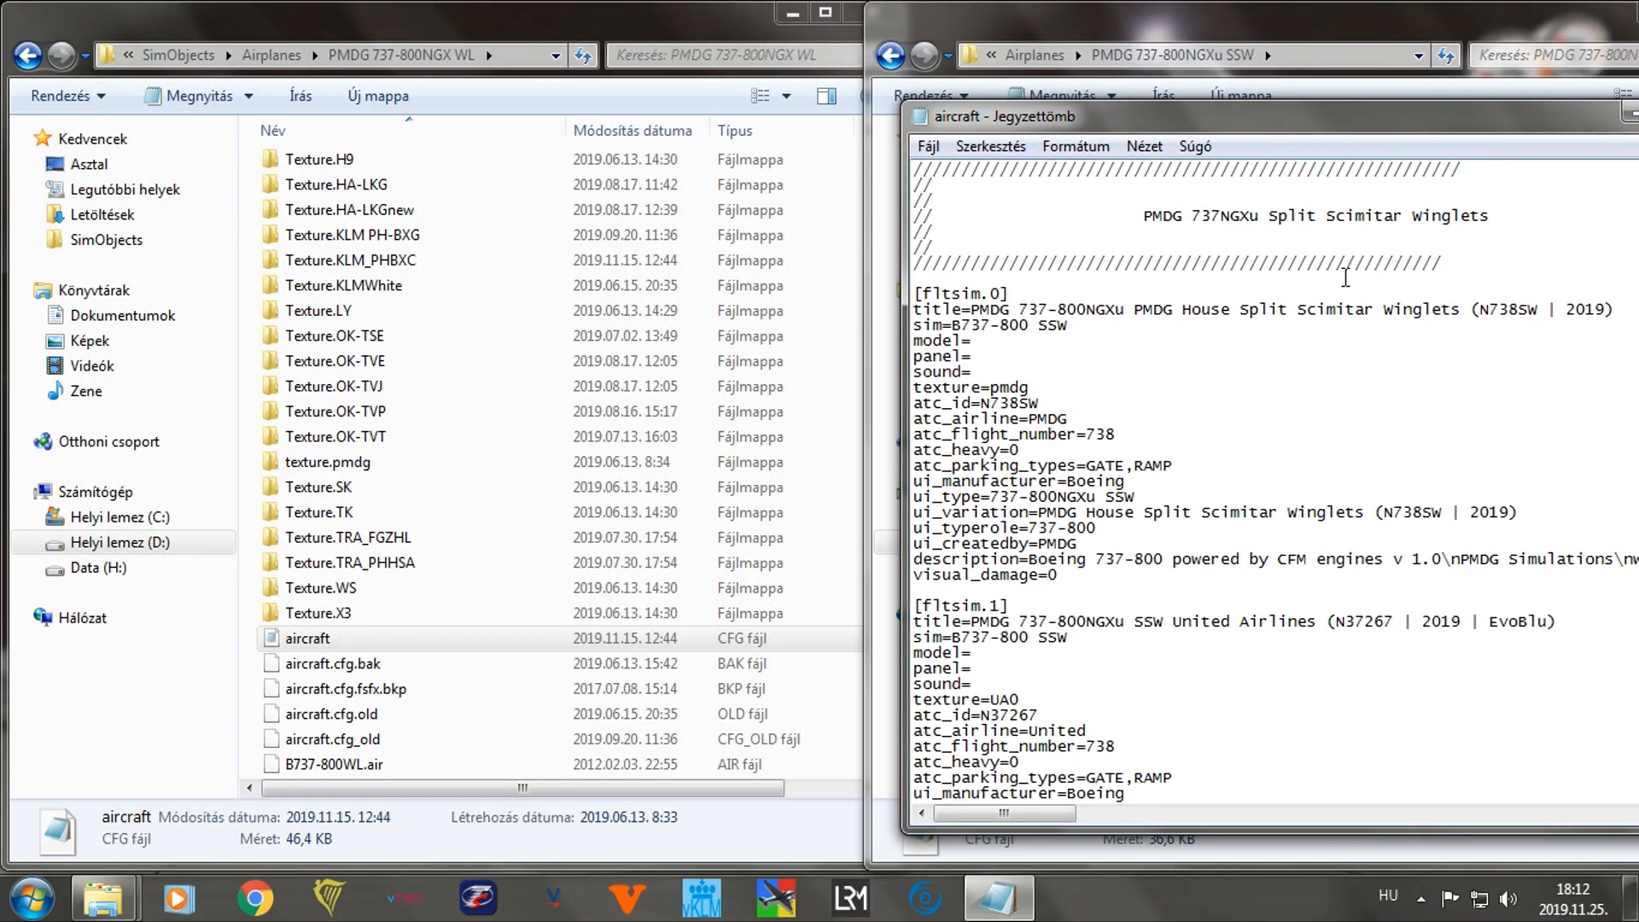
key("ctrl+f")
type("effects")
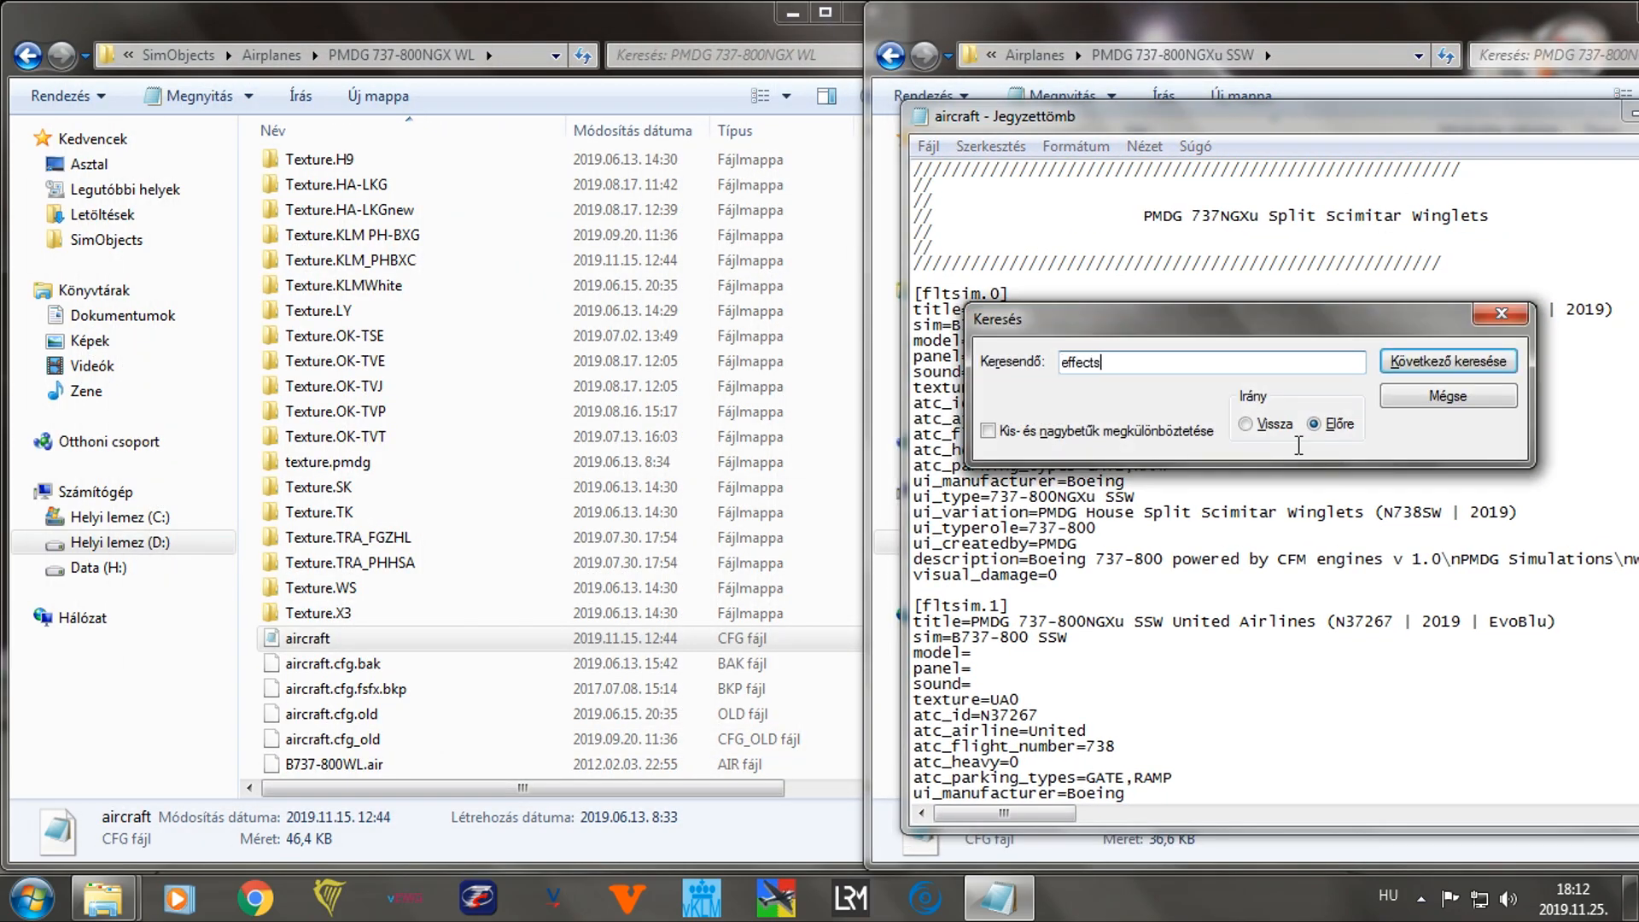
key("Return")
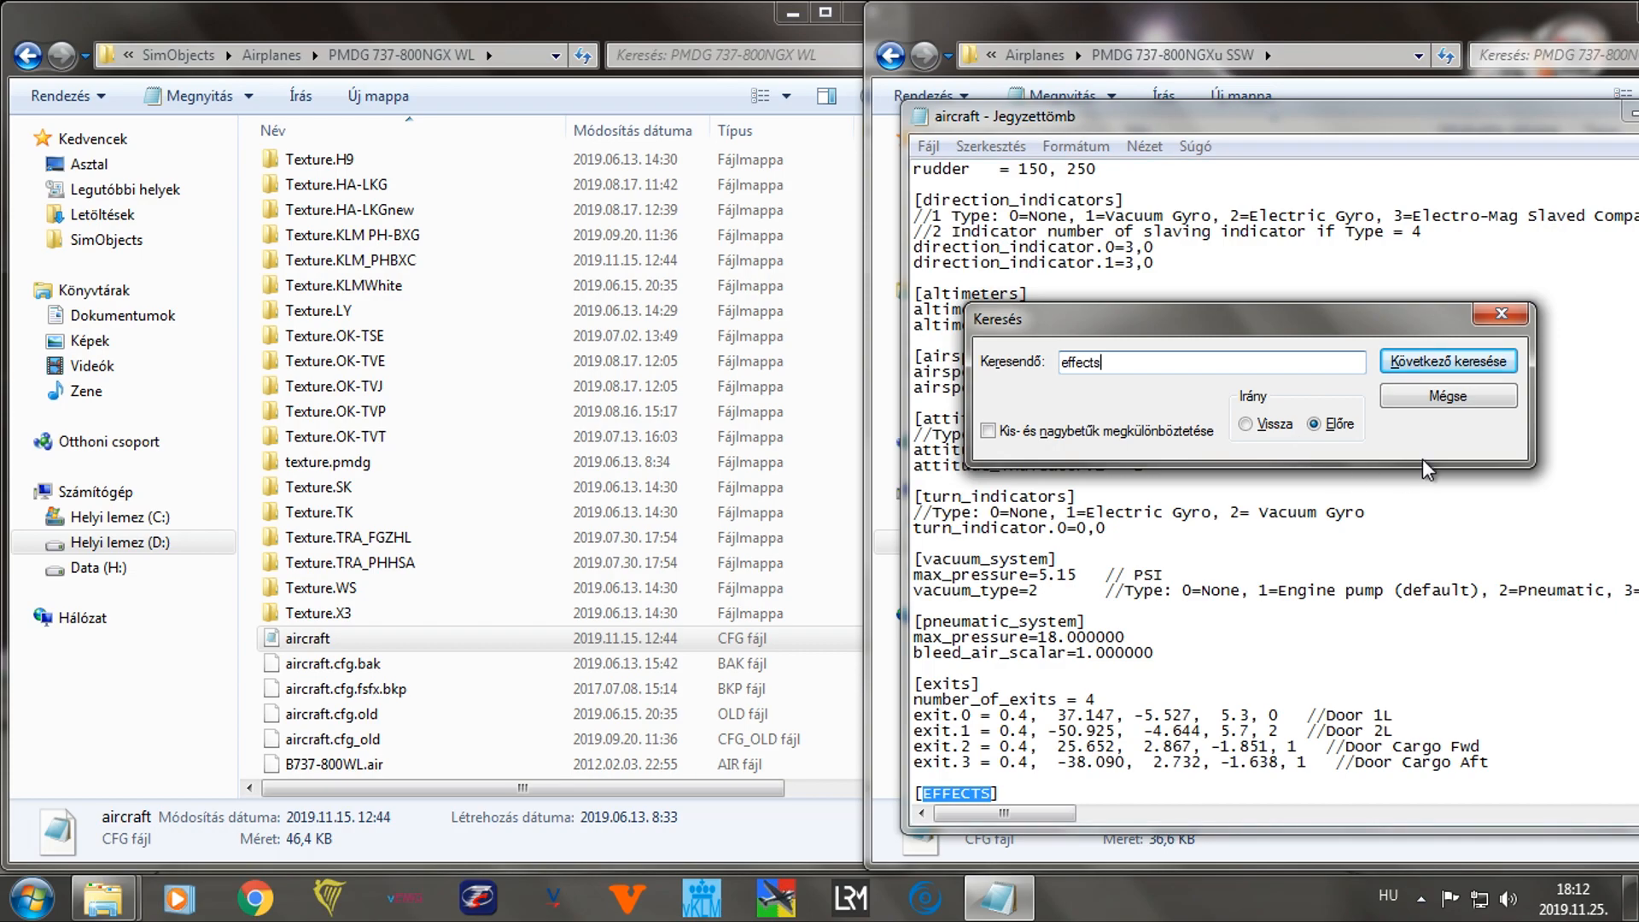
Highlight the [EFFECTS] section through the contrail line in the 737-800NGXu SSW aircraft file, and close the file.
left_click(1502, 314)
scroll(1019, 698, "down", 7)
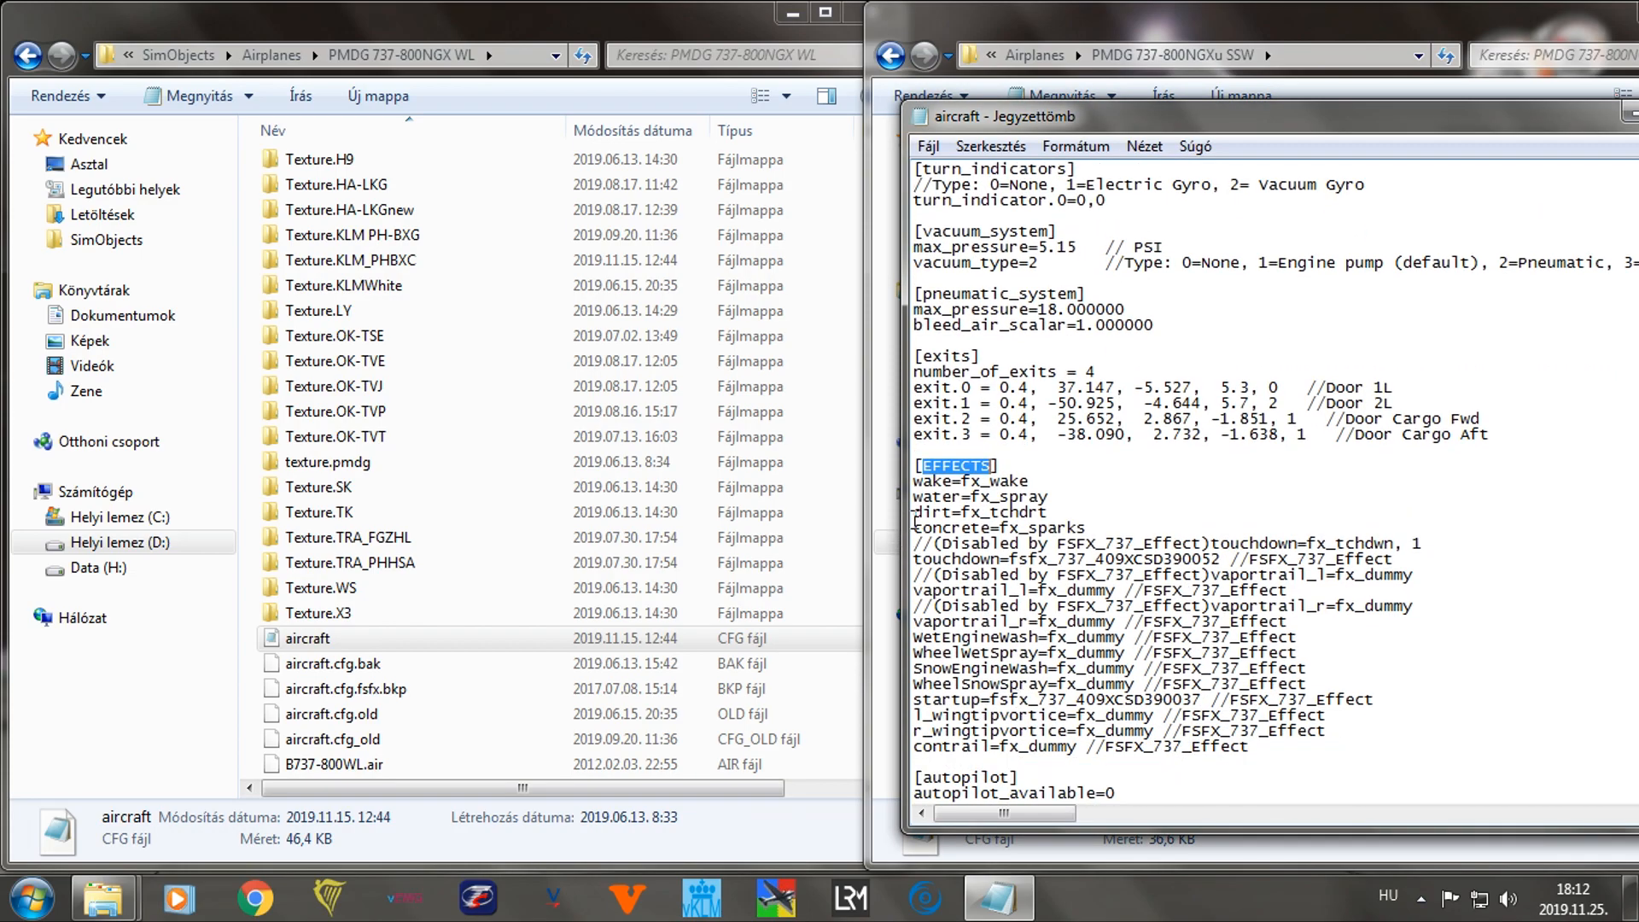
left_click_drag(914, 466, 1249, 746)
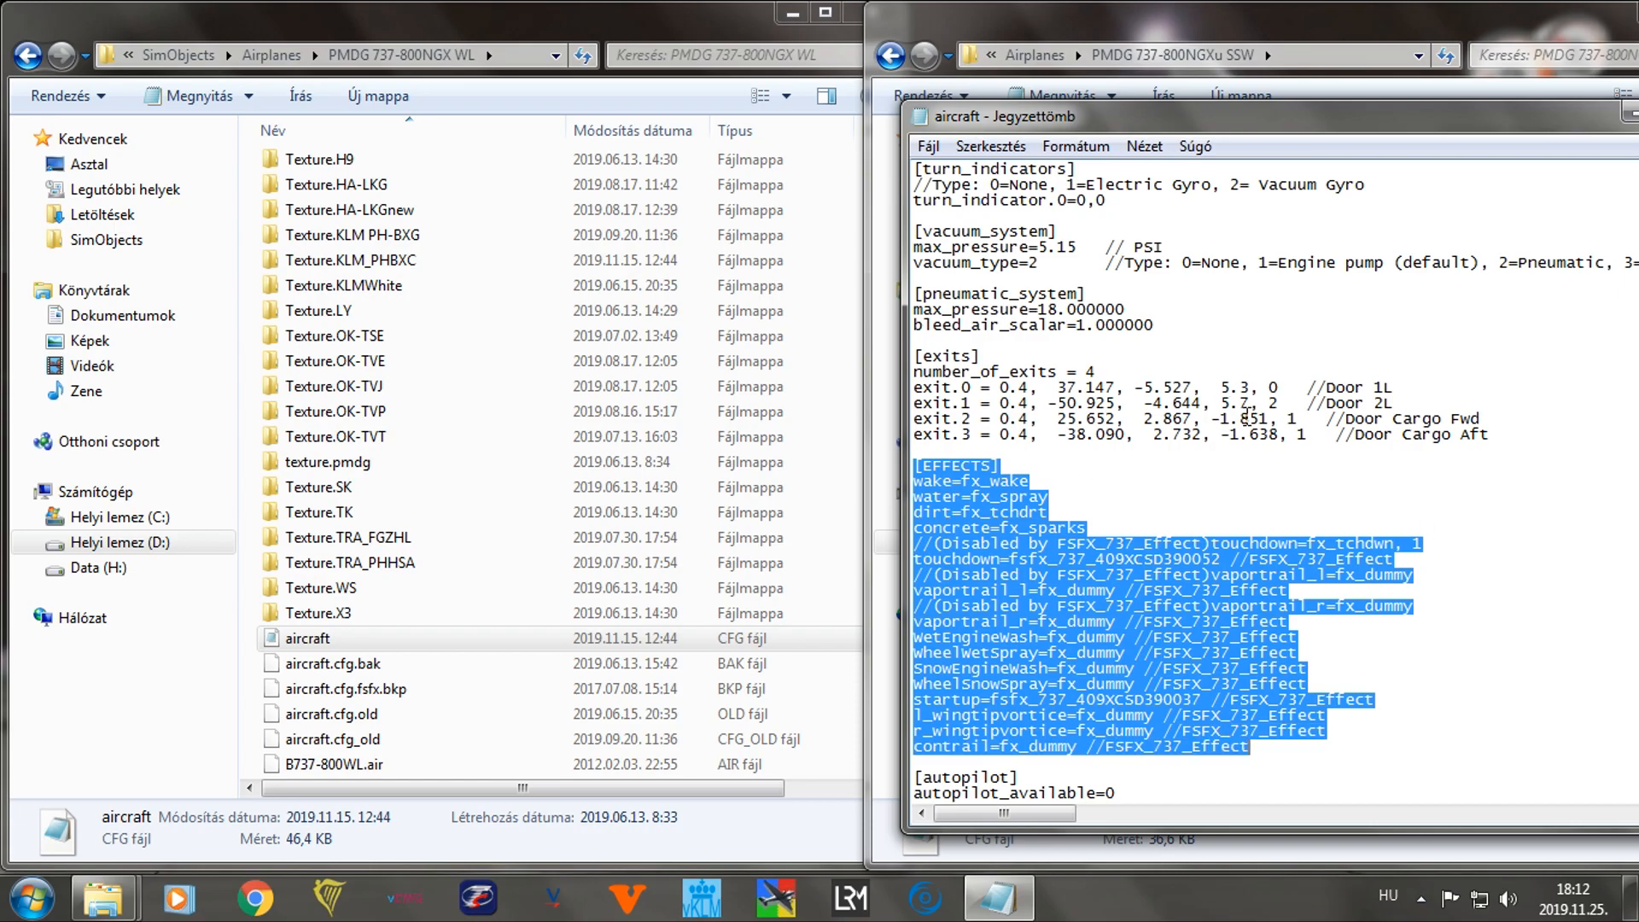
left_click_drag(1525, 117, 1239, 86)
left_click(1432, 83)
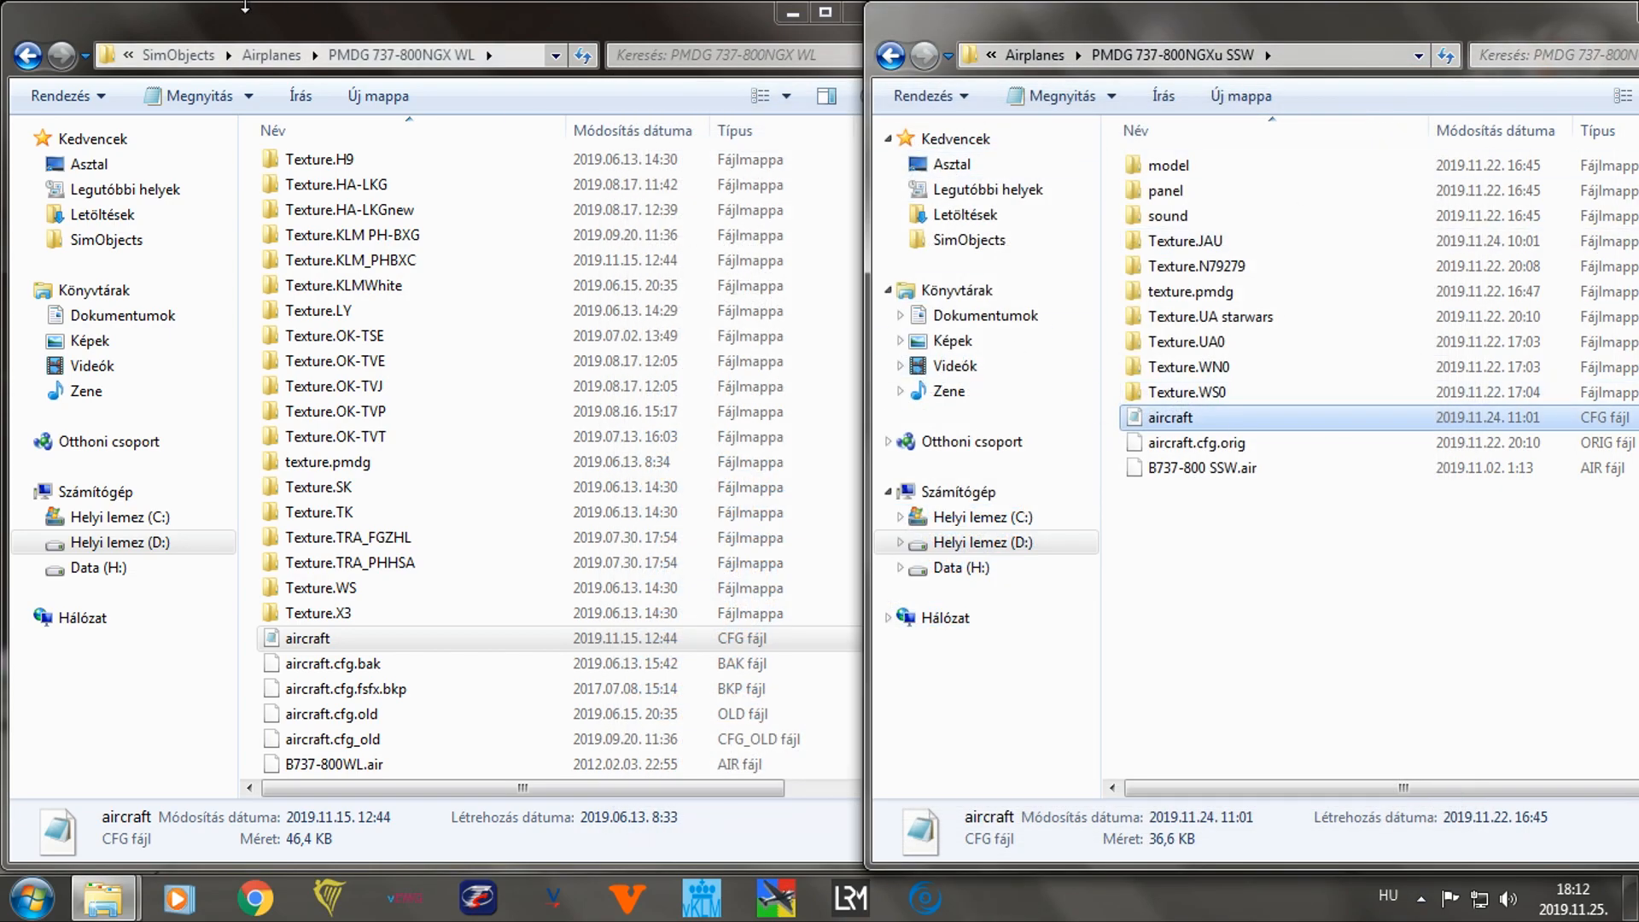
Return both folder windows to the Airplanes folder and bring the PMDG 737-800 and 737-900 folders into view.
left_click(891, 56)
left_click(28, 55)
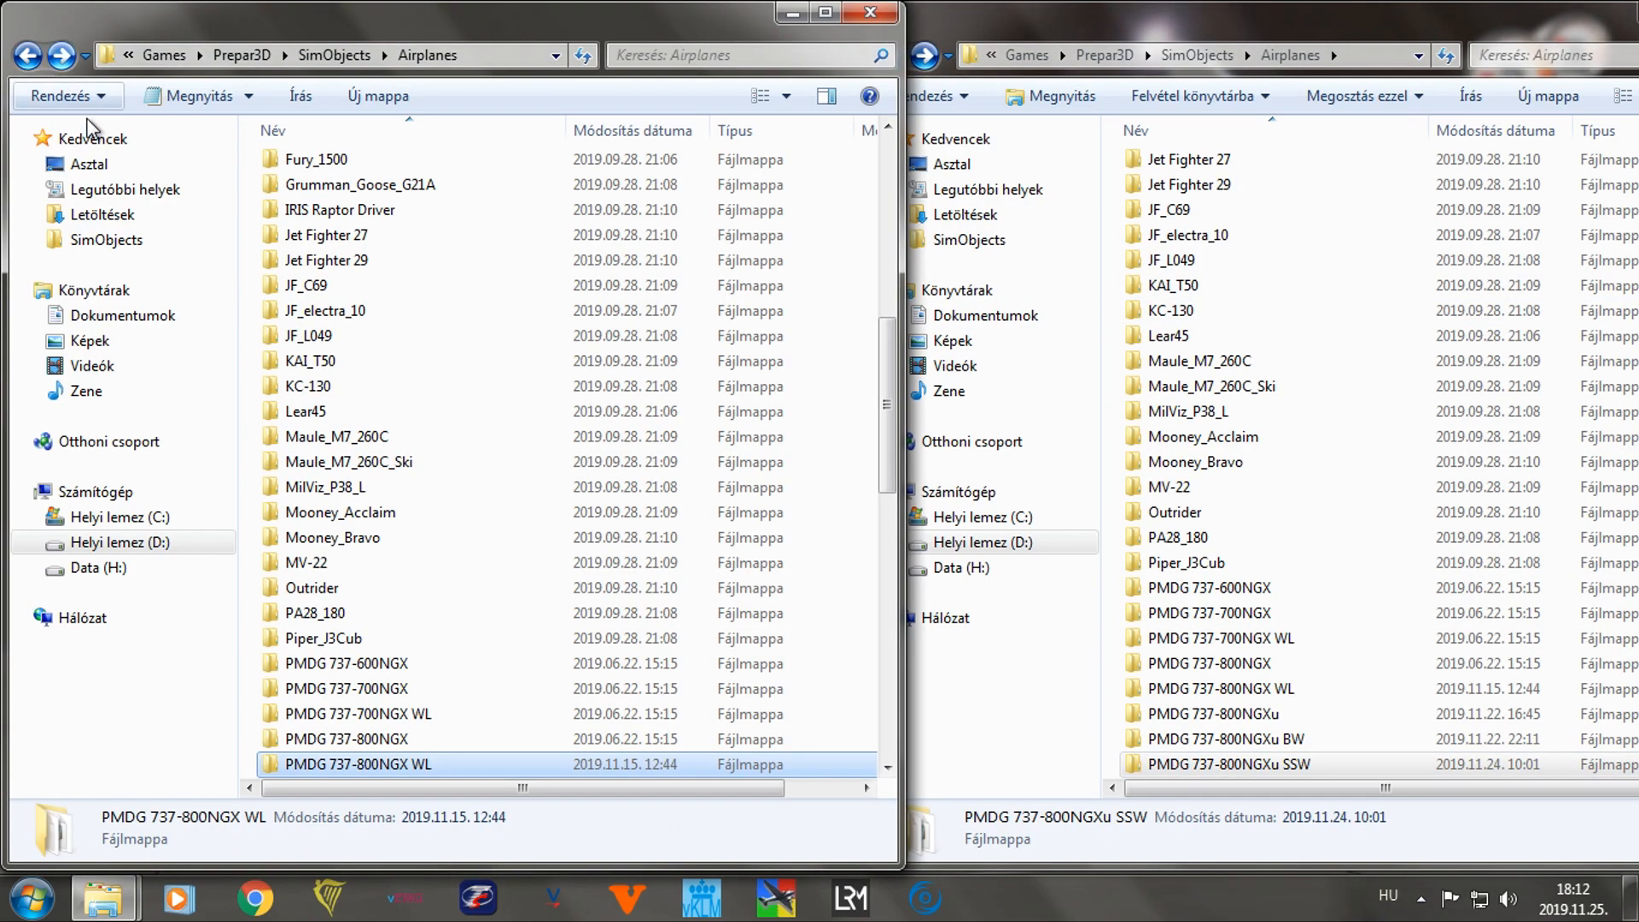
scroll(531, 486, "down", 4)
scroll(461, 350, "down", 2)
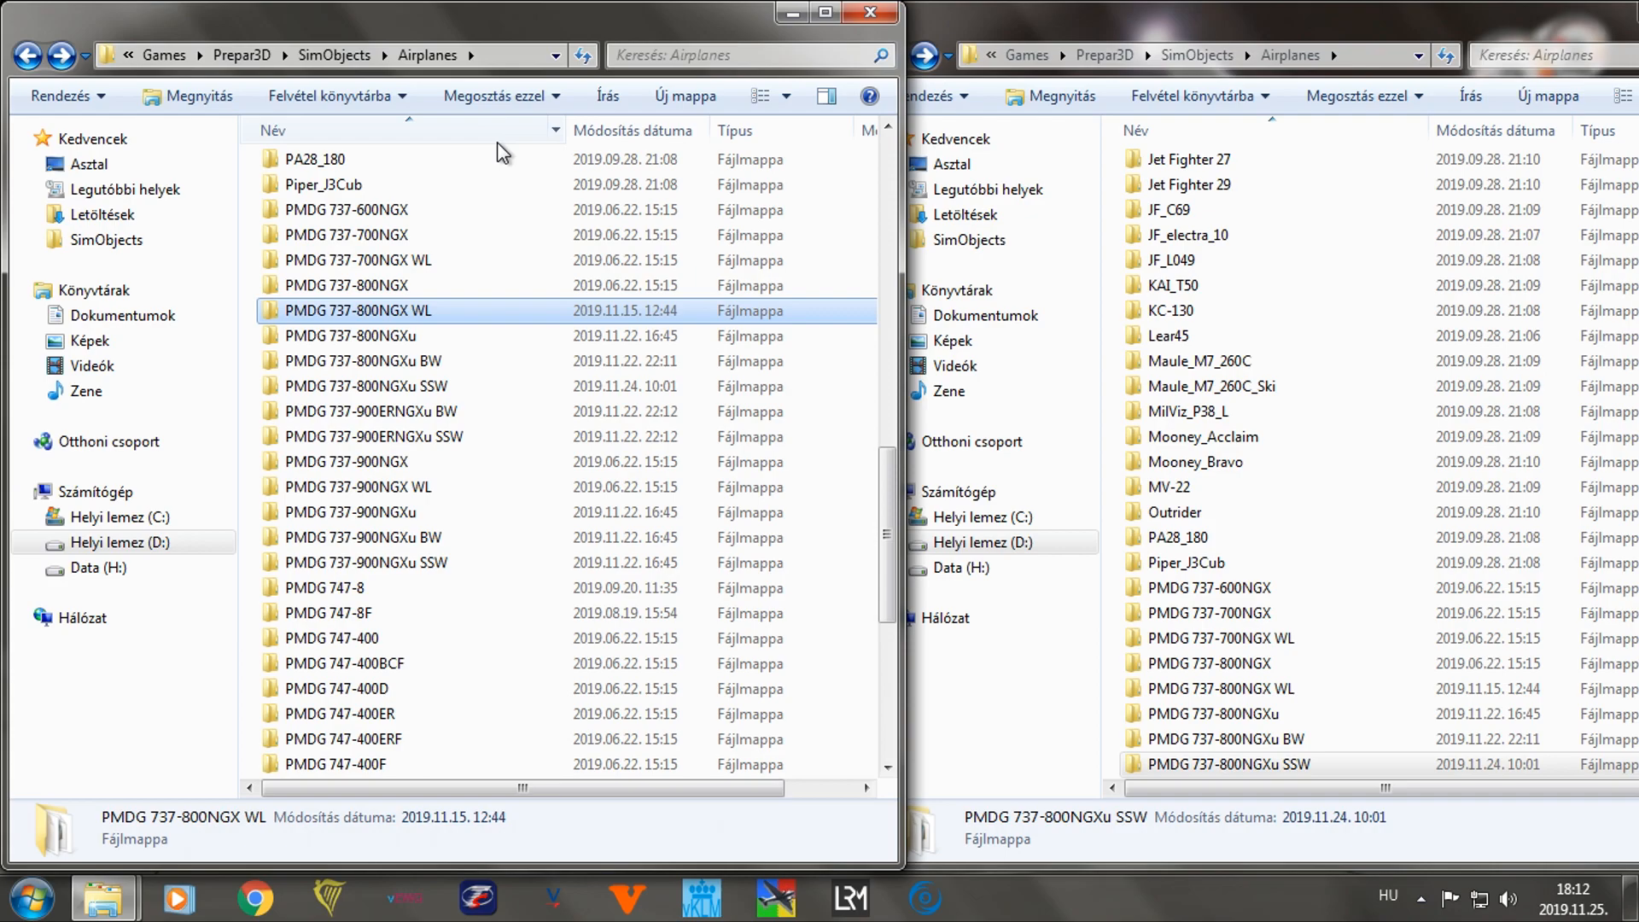
left_click(1189, 588)
scroll(1187, 591, "down", 4)
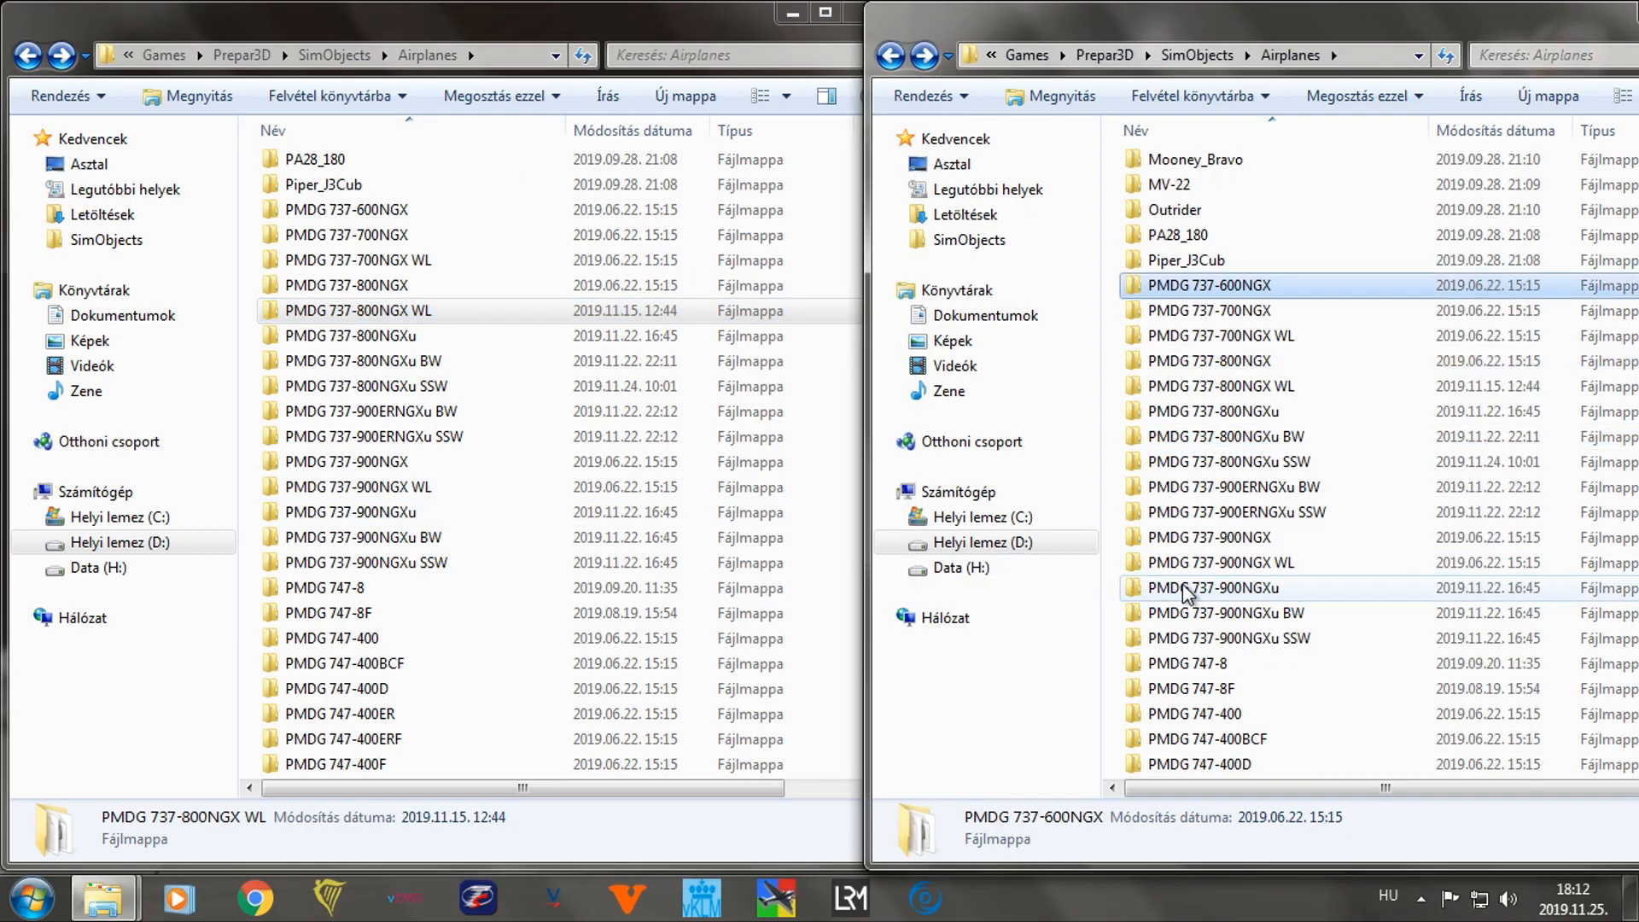
Select the 737-900NGXu, NGXu BW and NGXu SSW folders plus the 737-900ERNGXu BW and SSW folders in the second folder window.
mouse_move(1229, 394)
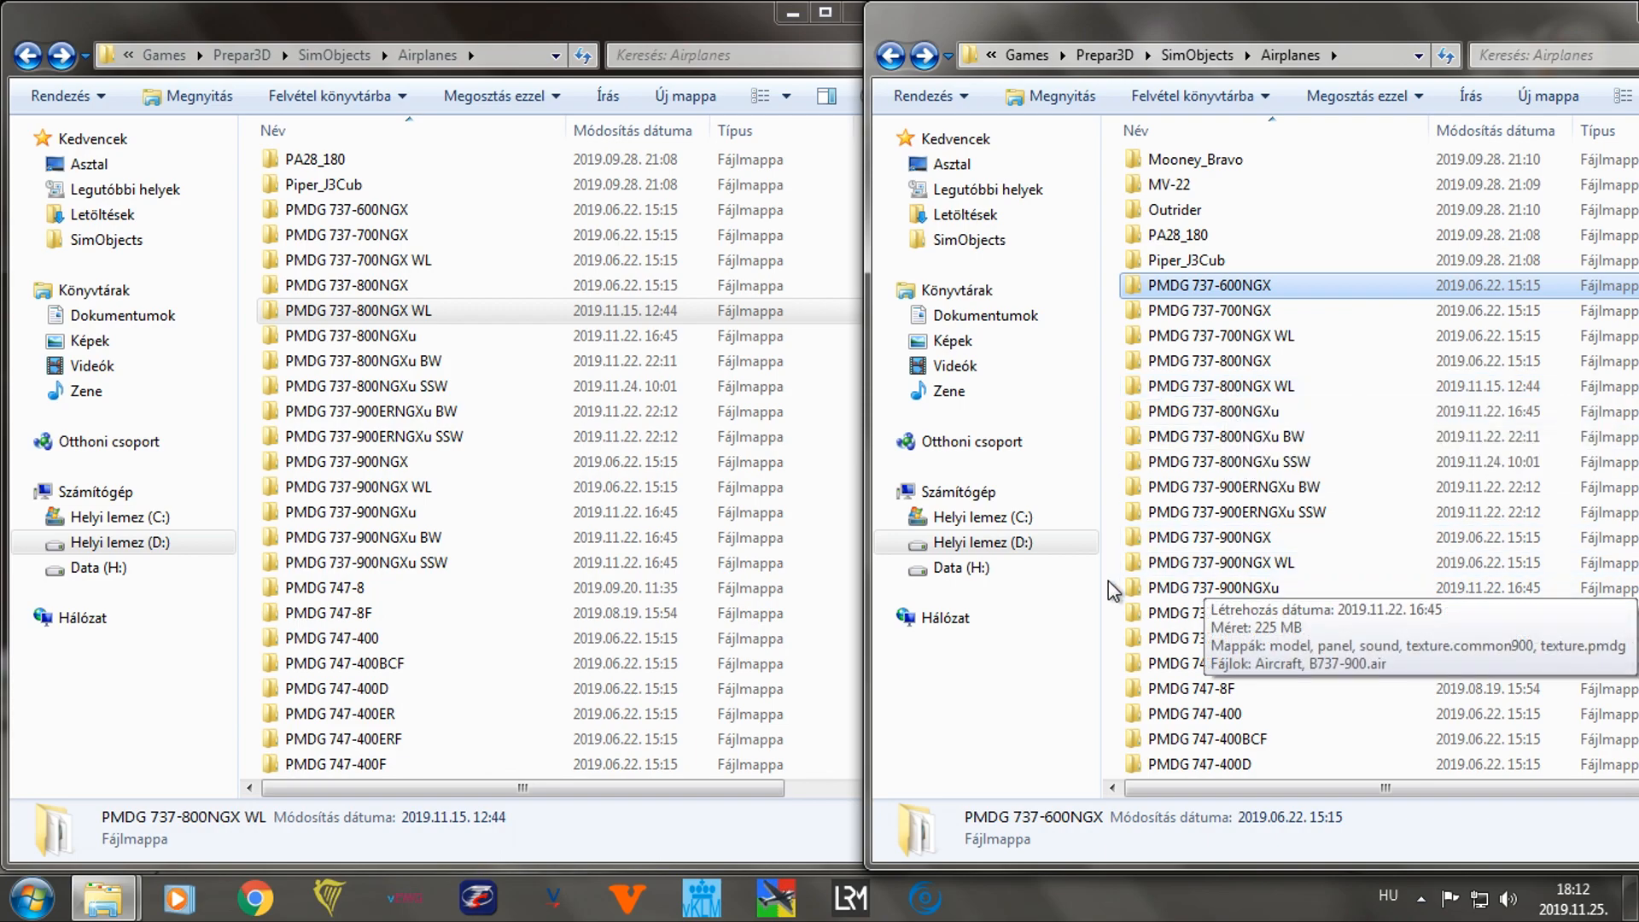
left_click_drag(1108, 575, 1199, 632)
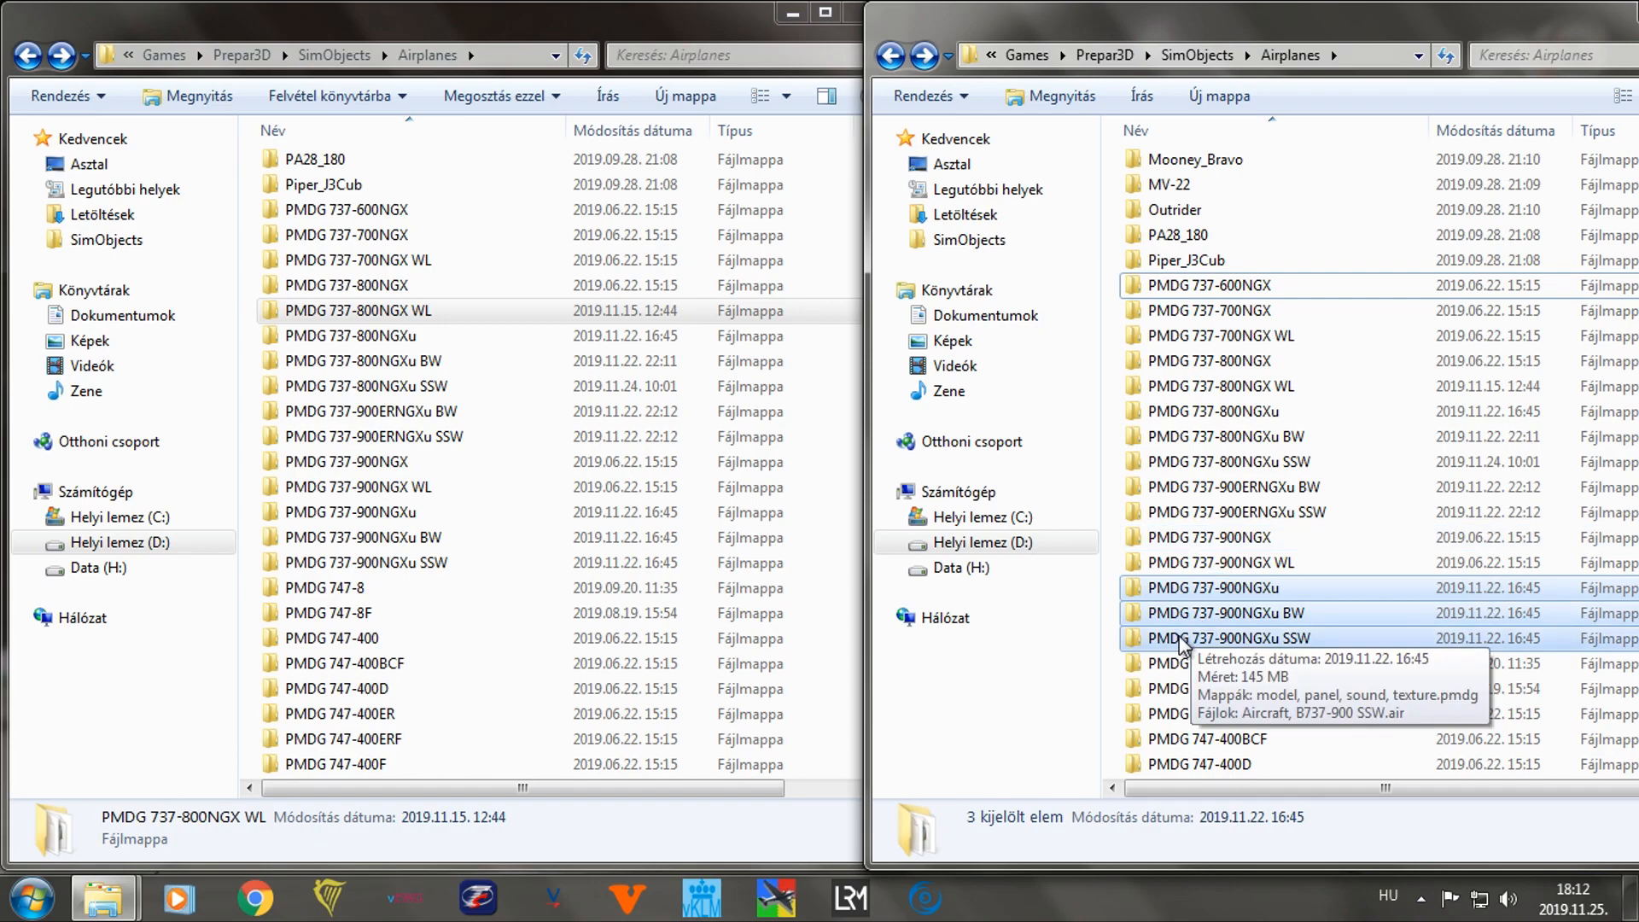
left_click(1184, 493, "ctrl")
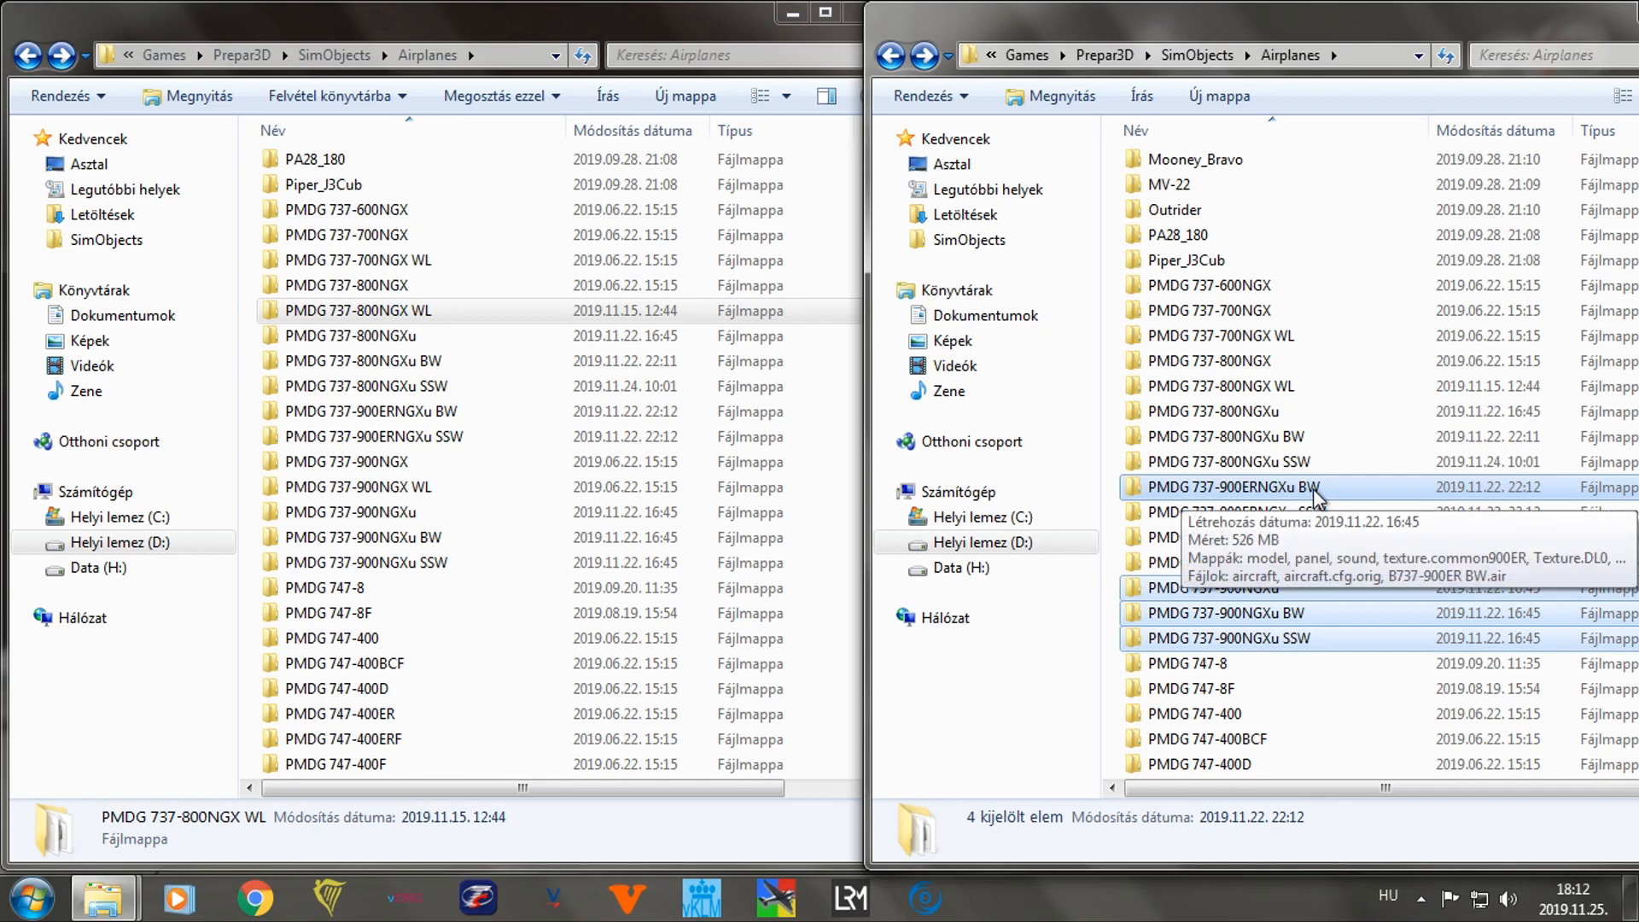
left_click(1166, 513, "ctrl")
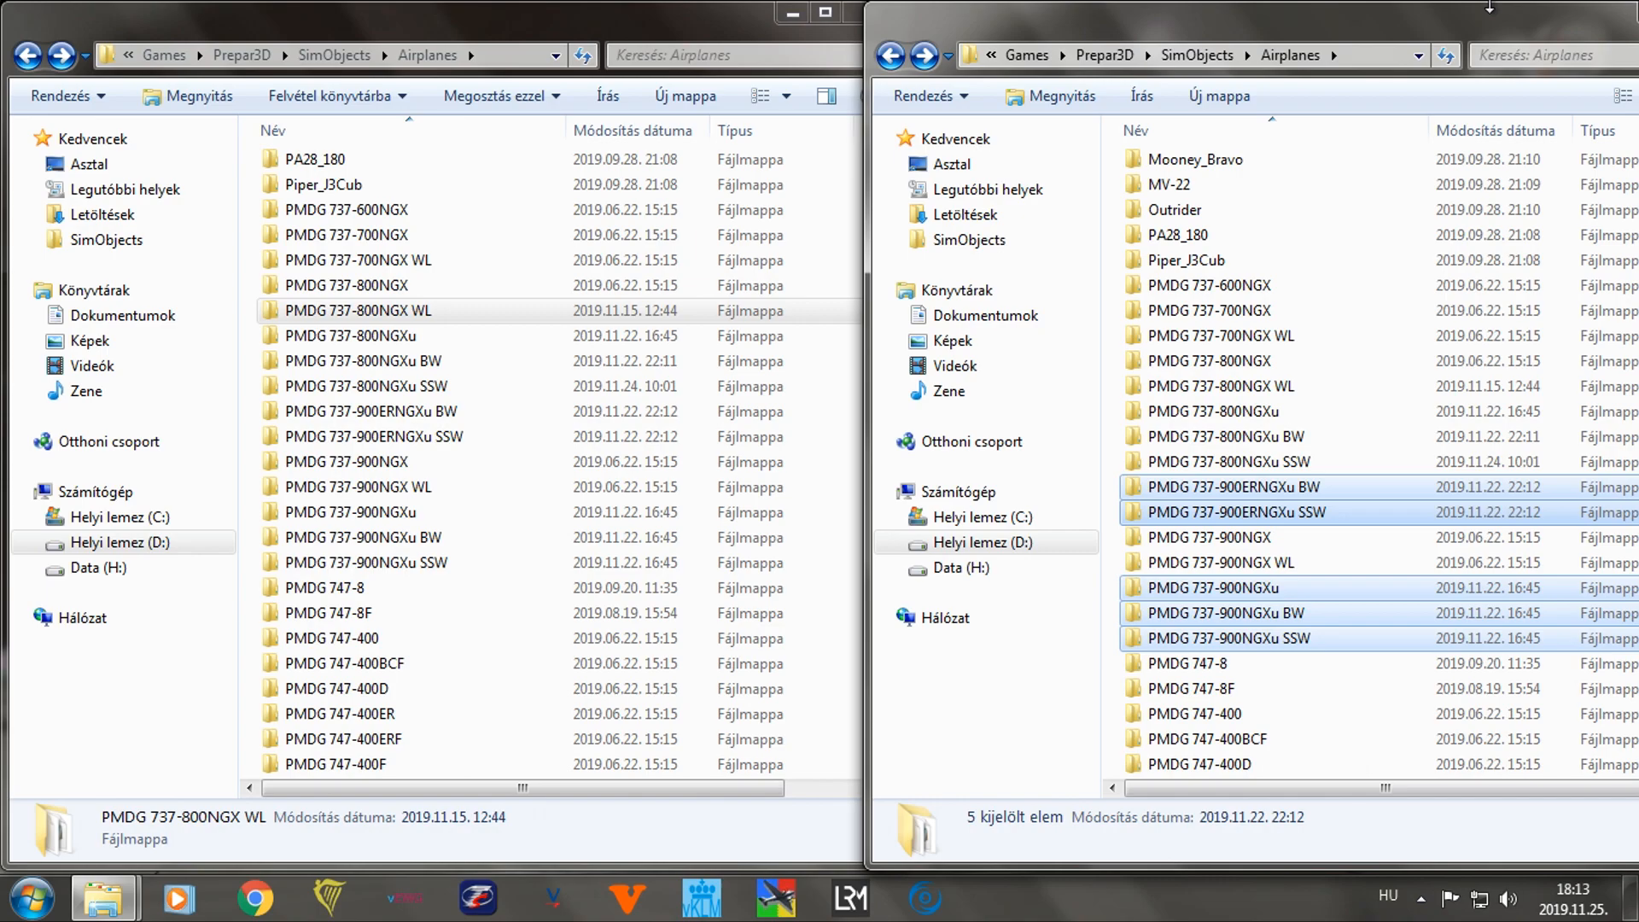
Open the PMDG 737-900NGX aircraft CFG file over the first folder window, and open the PMDG 737-900NGXu folder in the second.
left_click(436, 462)
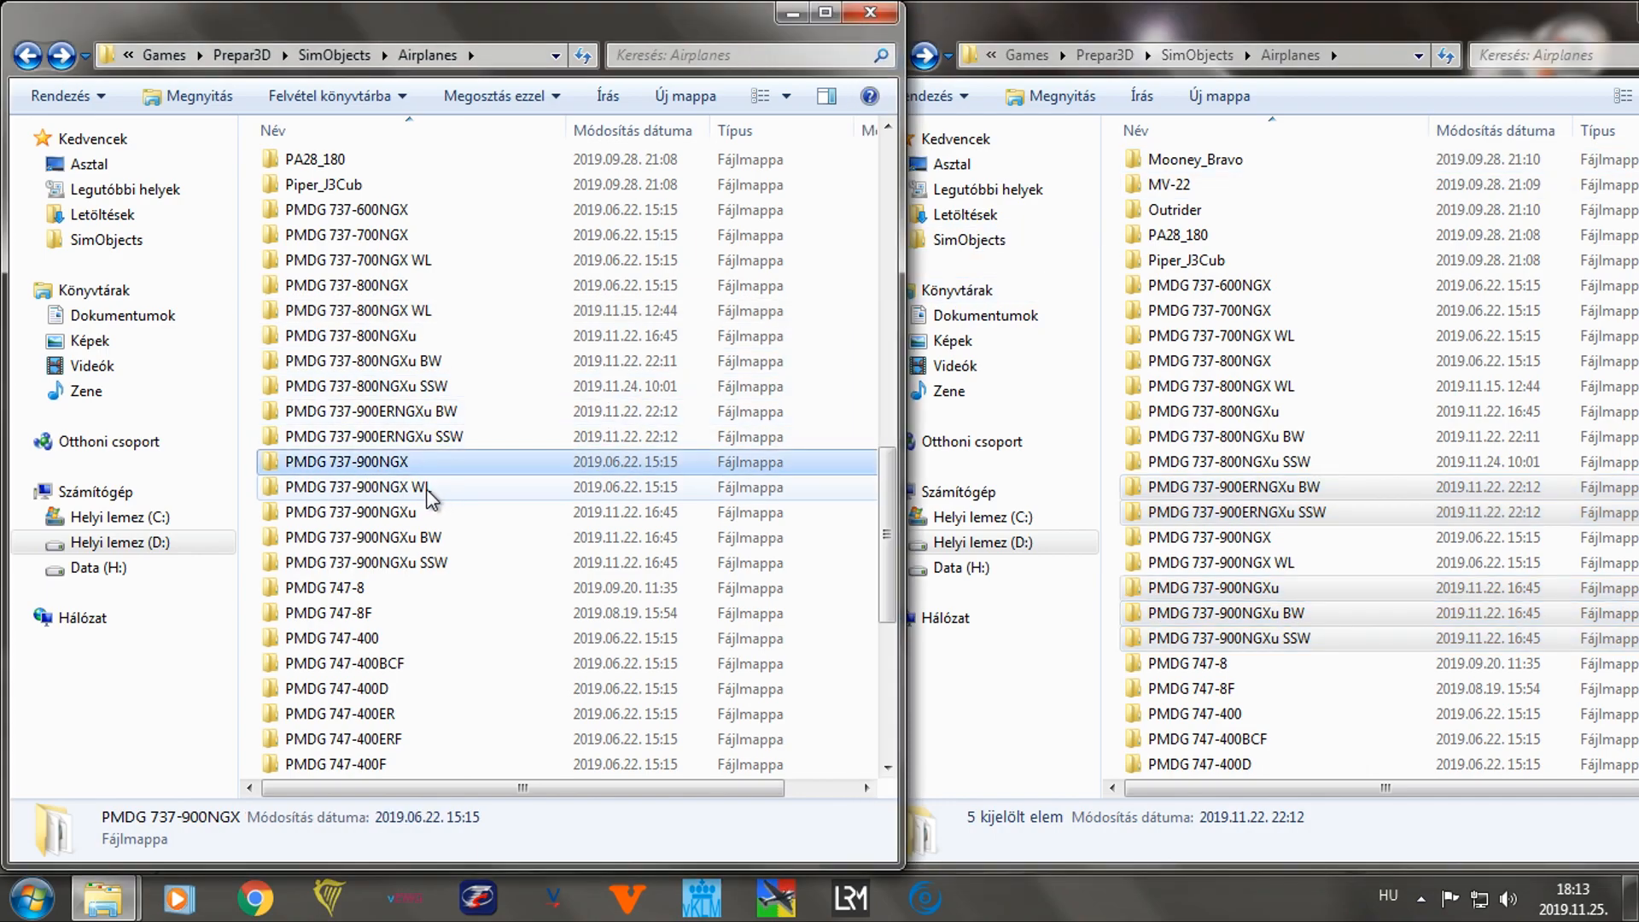
double_click(375, 470)
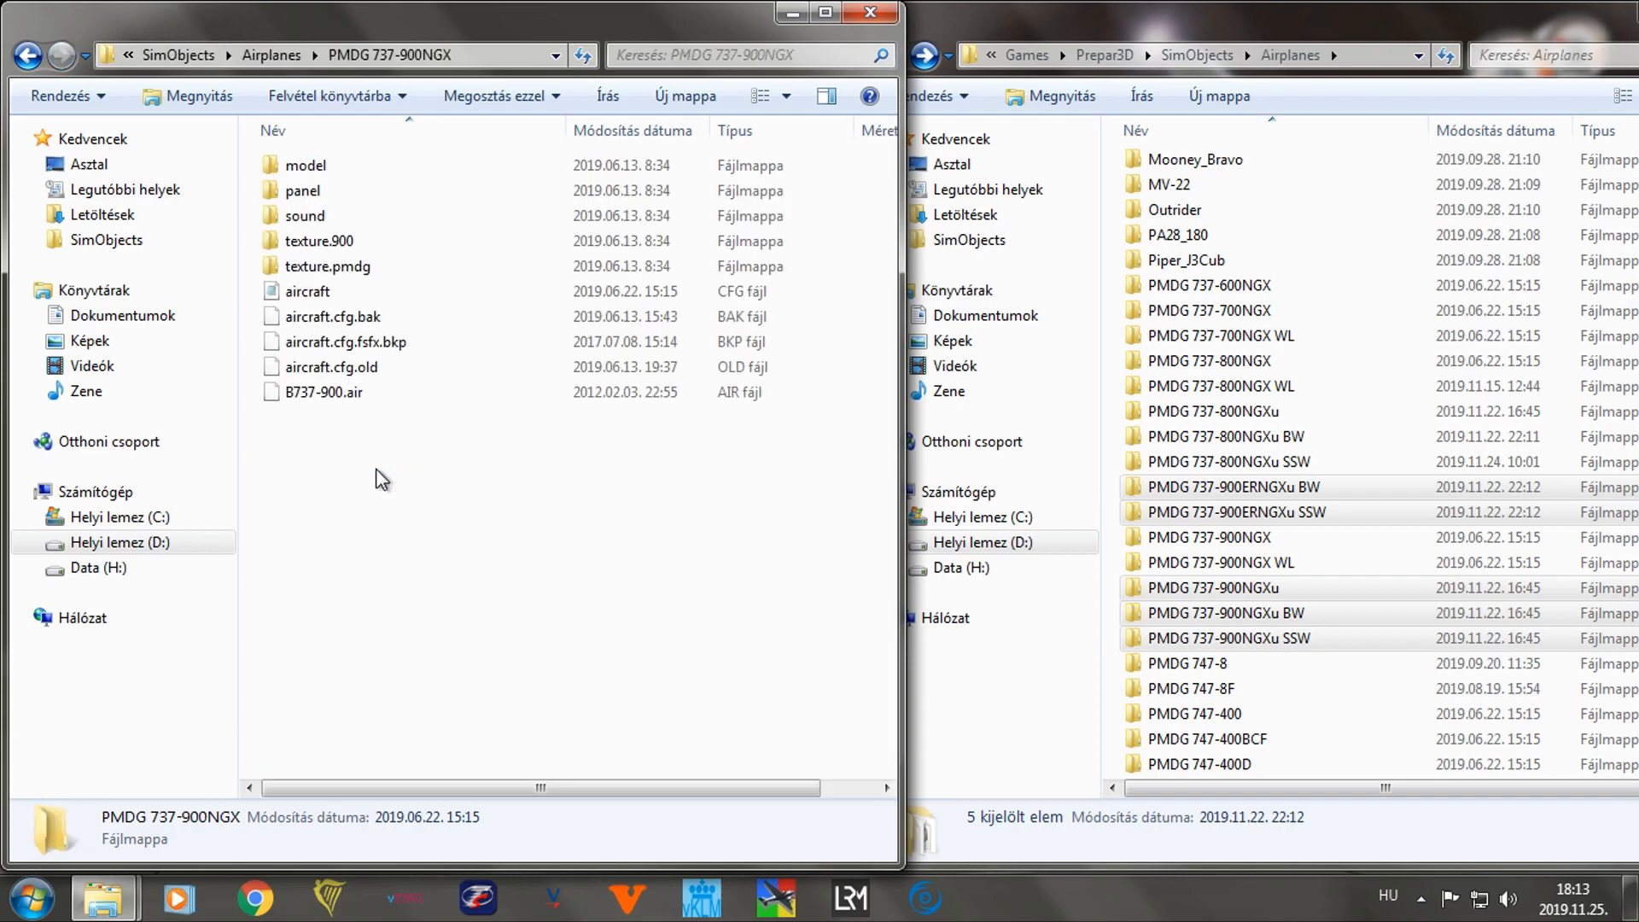
double_click(307, 292)
left_click_drag(956, 93, 373, 81)
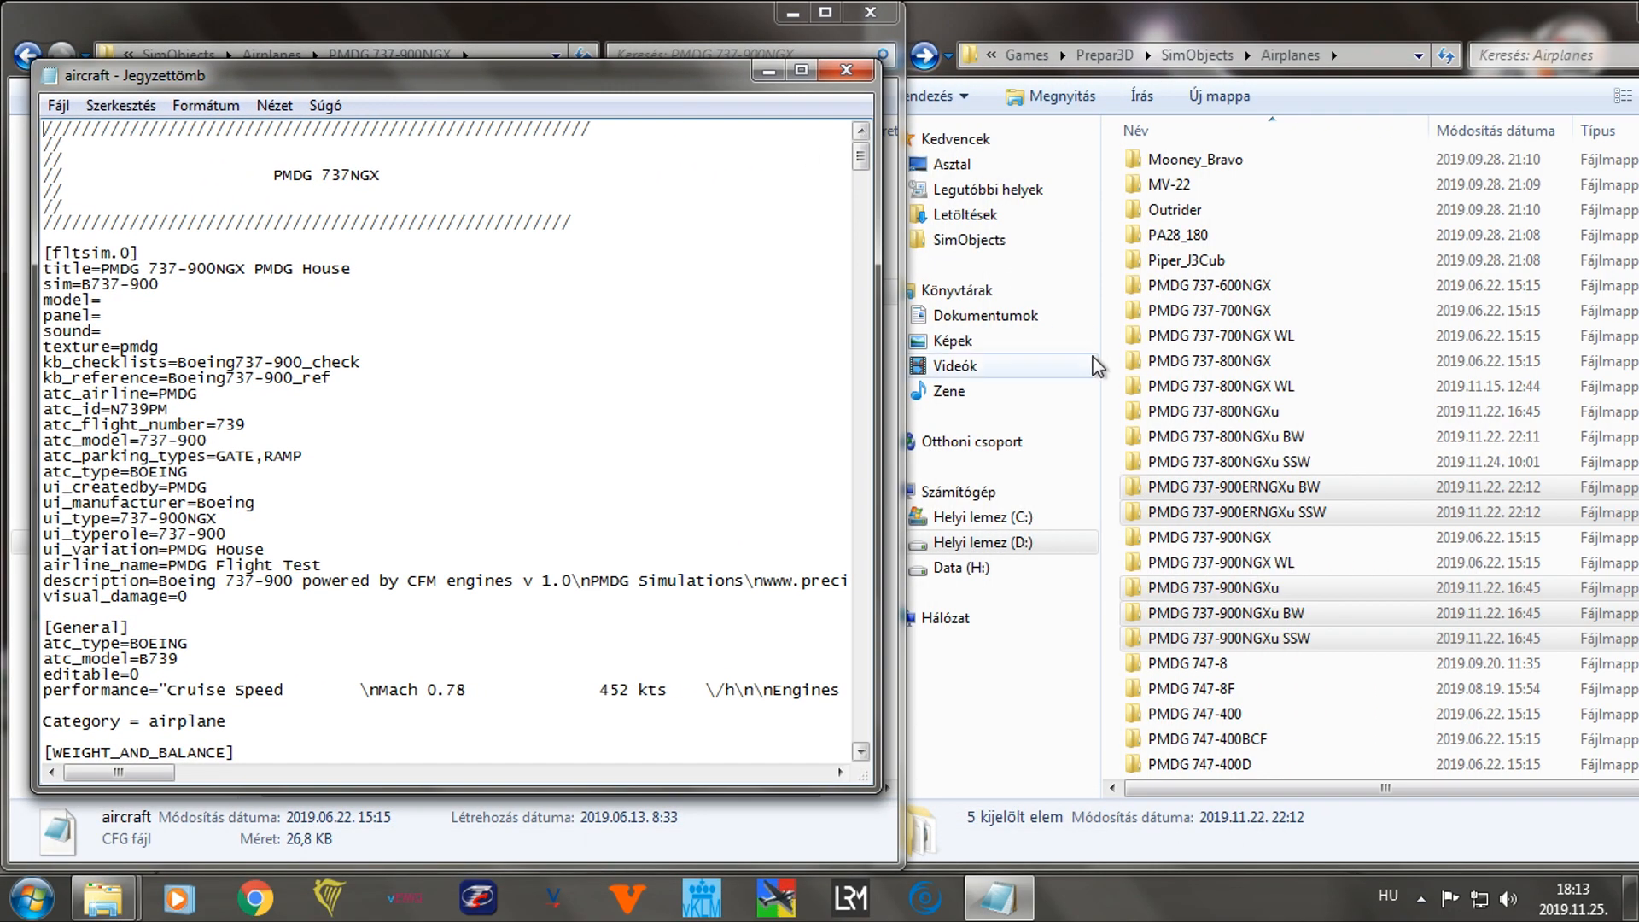
left_click(1238, 589)
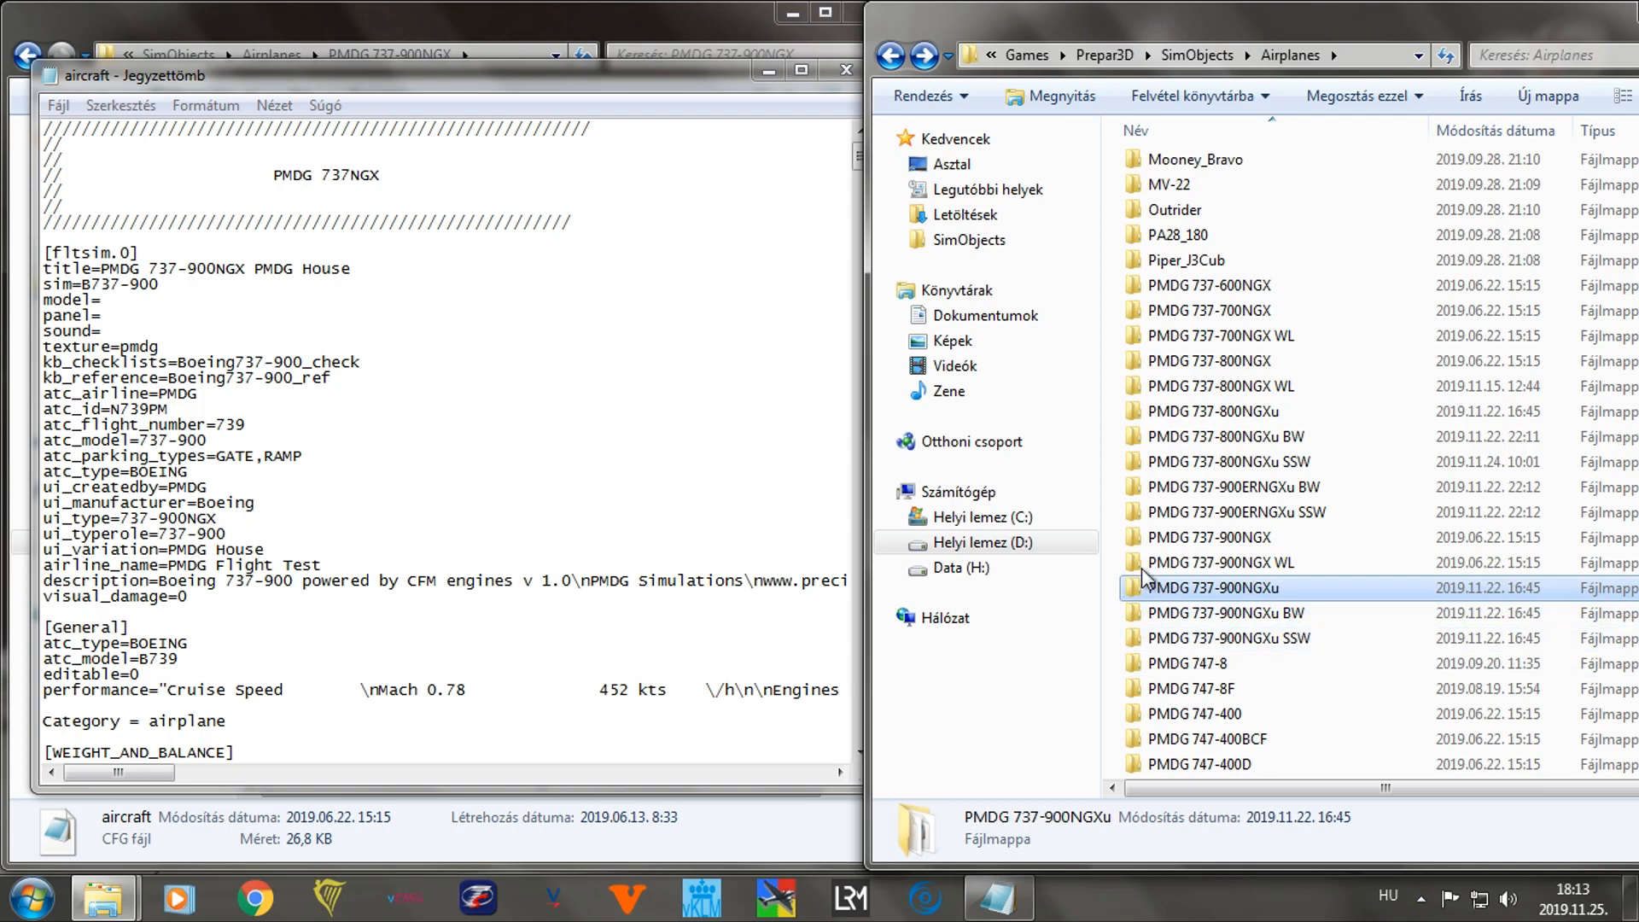
double_click(1248, 595)
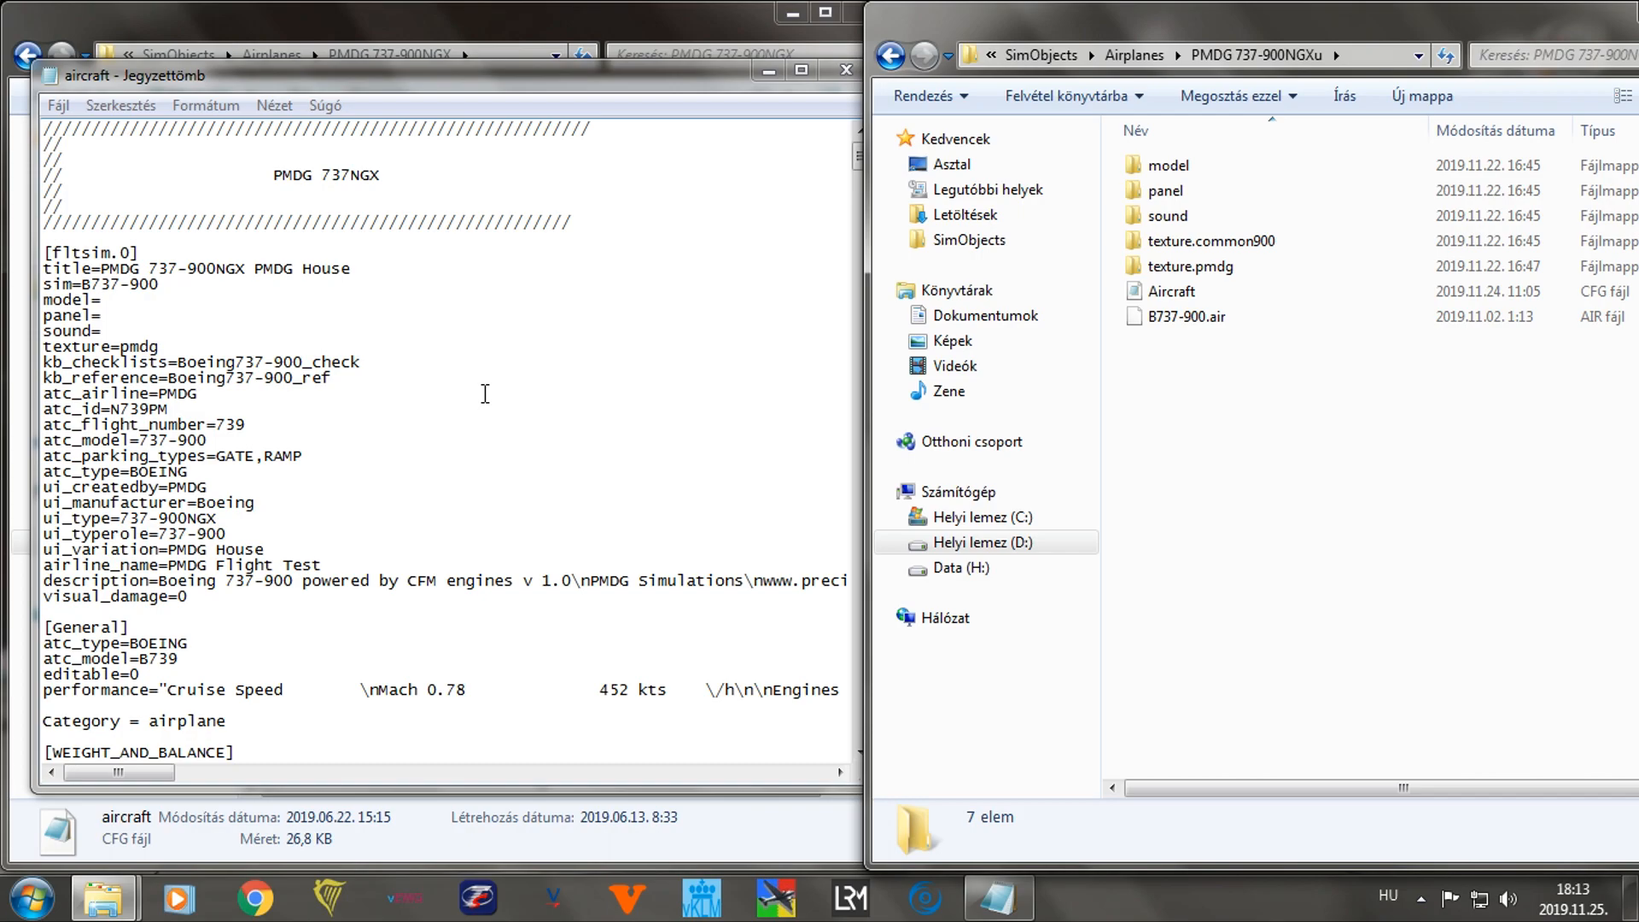
key("ctrl+f")
key("BackSpace")
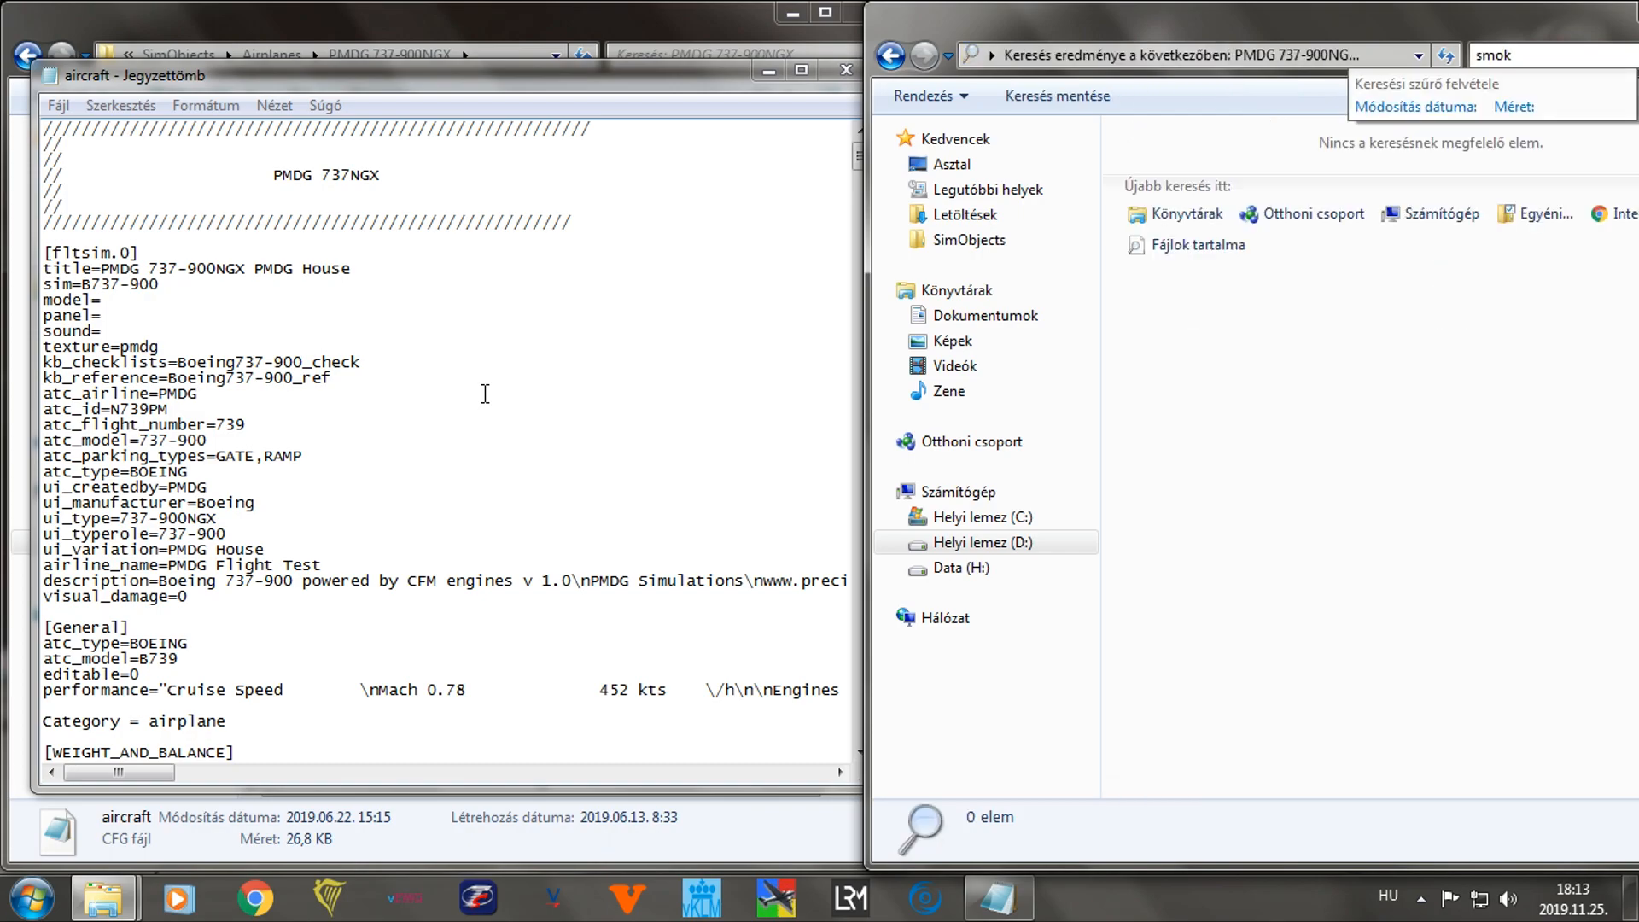
key("BackSpace")
key("BackSpace")
key("BackSpace")
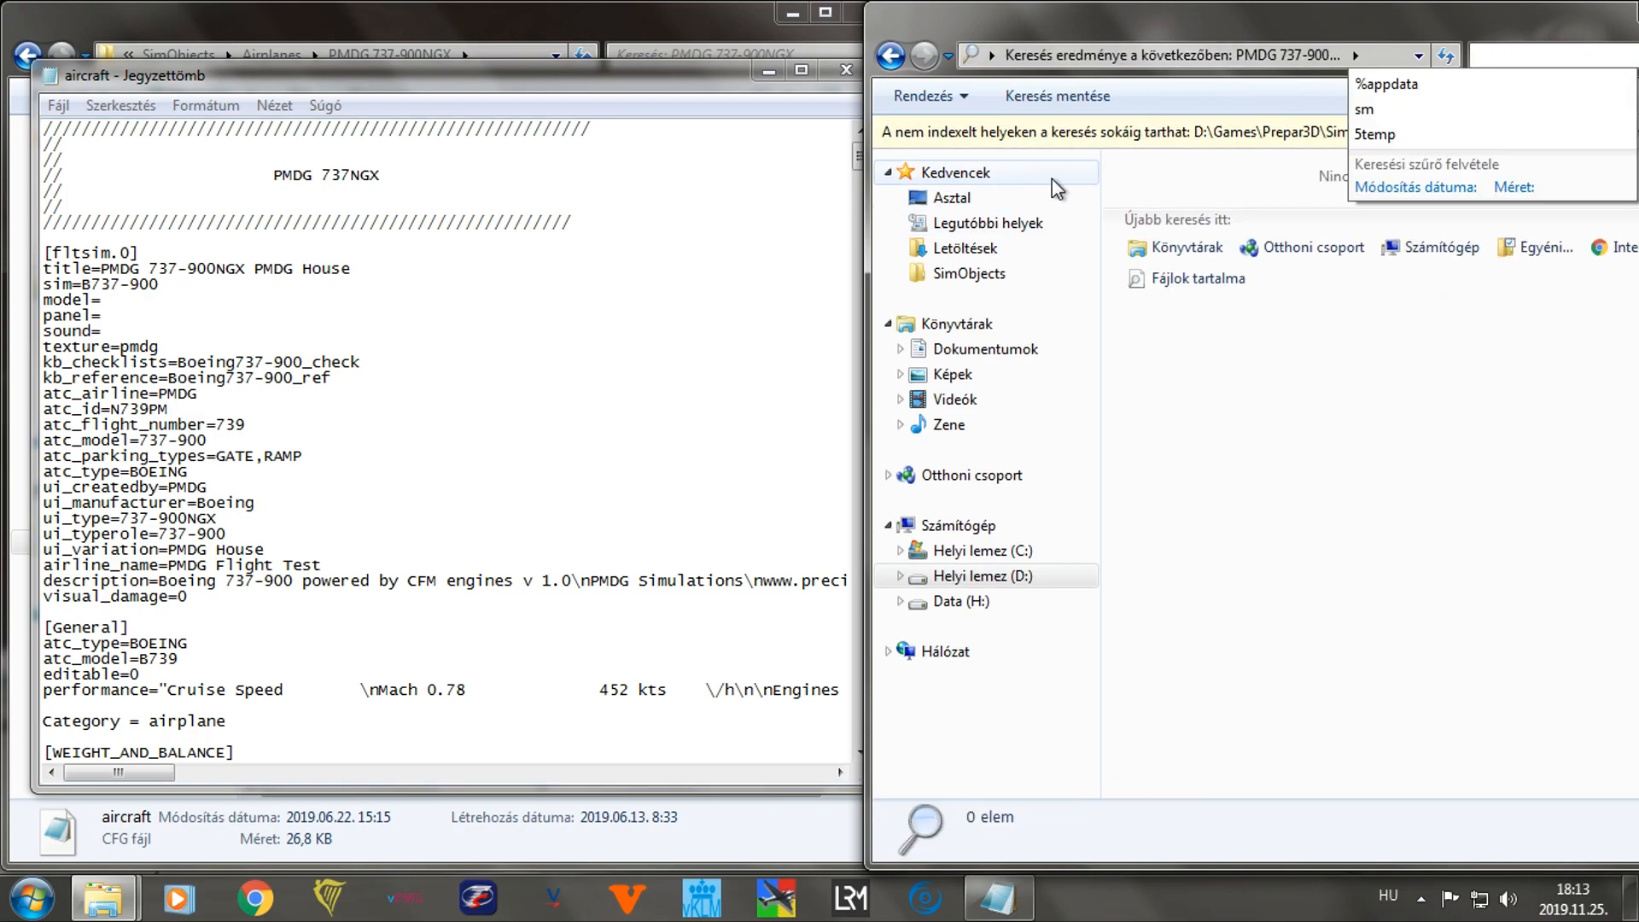
Search the open 737-900NGX aircraft file for "smokesys".
left_click(504, 248)
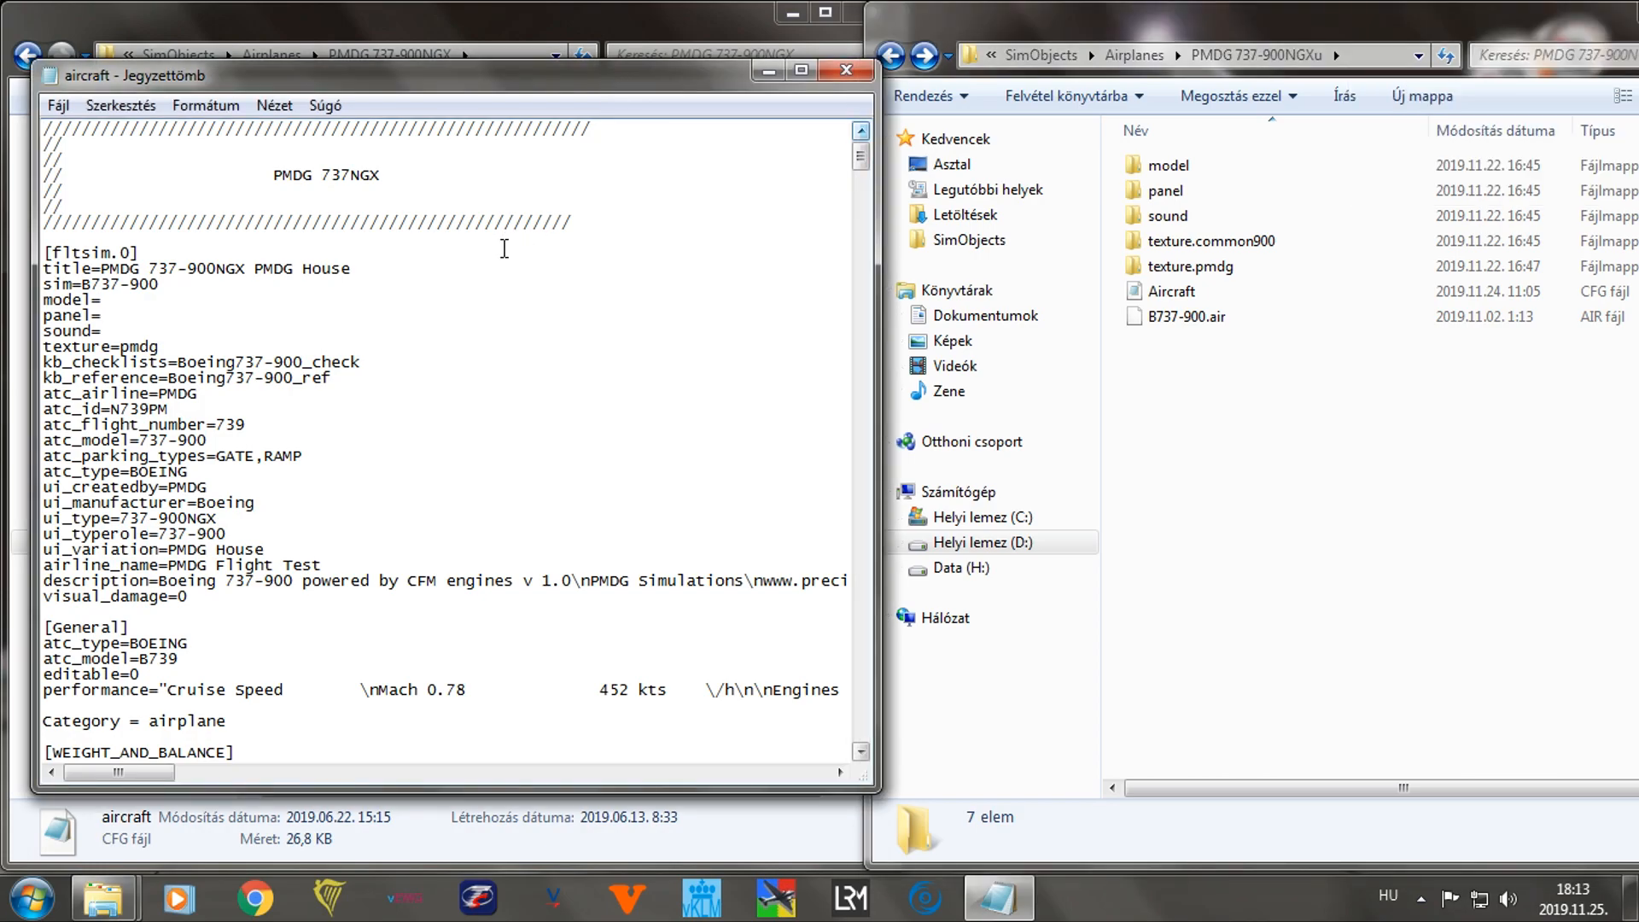
key("ctrl+f")
type("smokesys")
key("Return")
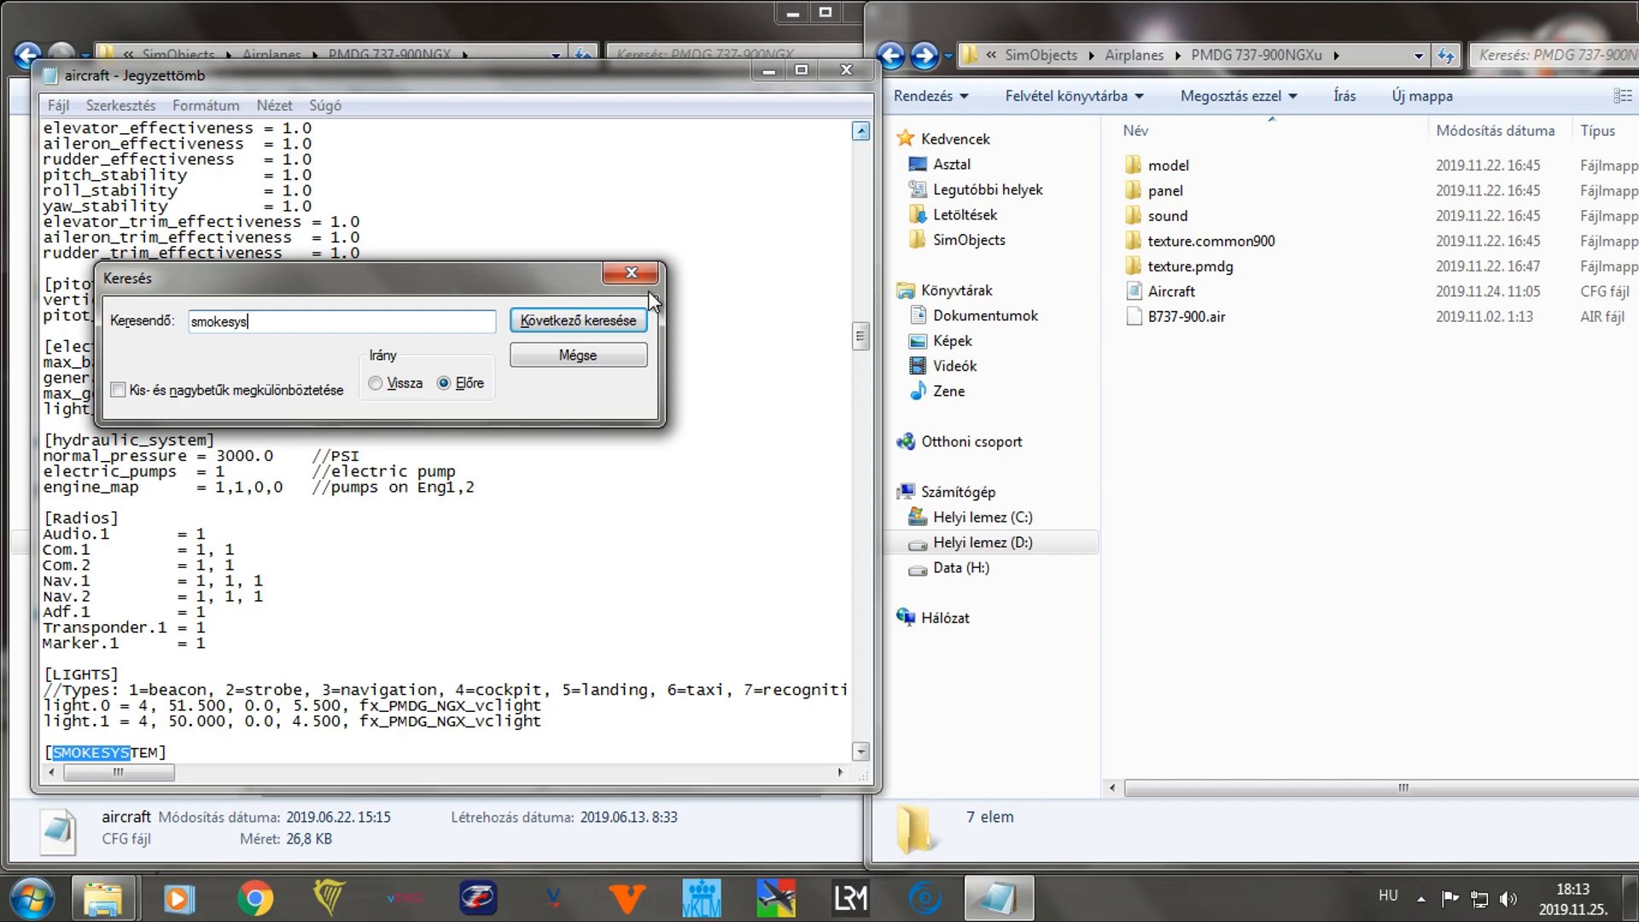
Highlight the [SMOKESYSTEM] section through smoke.98 in the 737-900NGX aircraft file, and close the file.
left_click(632, 273)
scroll(89, 525, "down", 4)
left_click_drag(47, 564, 760, 591)
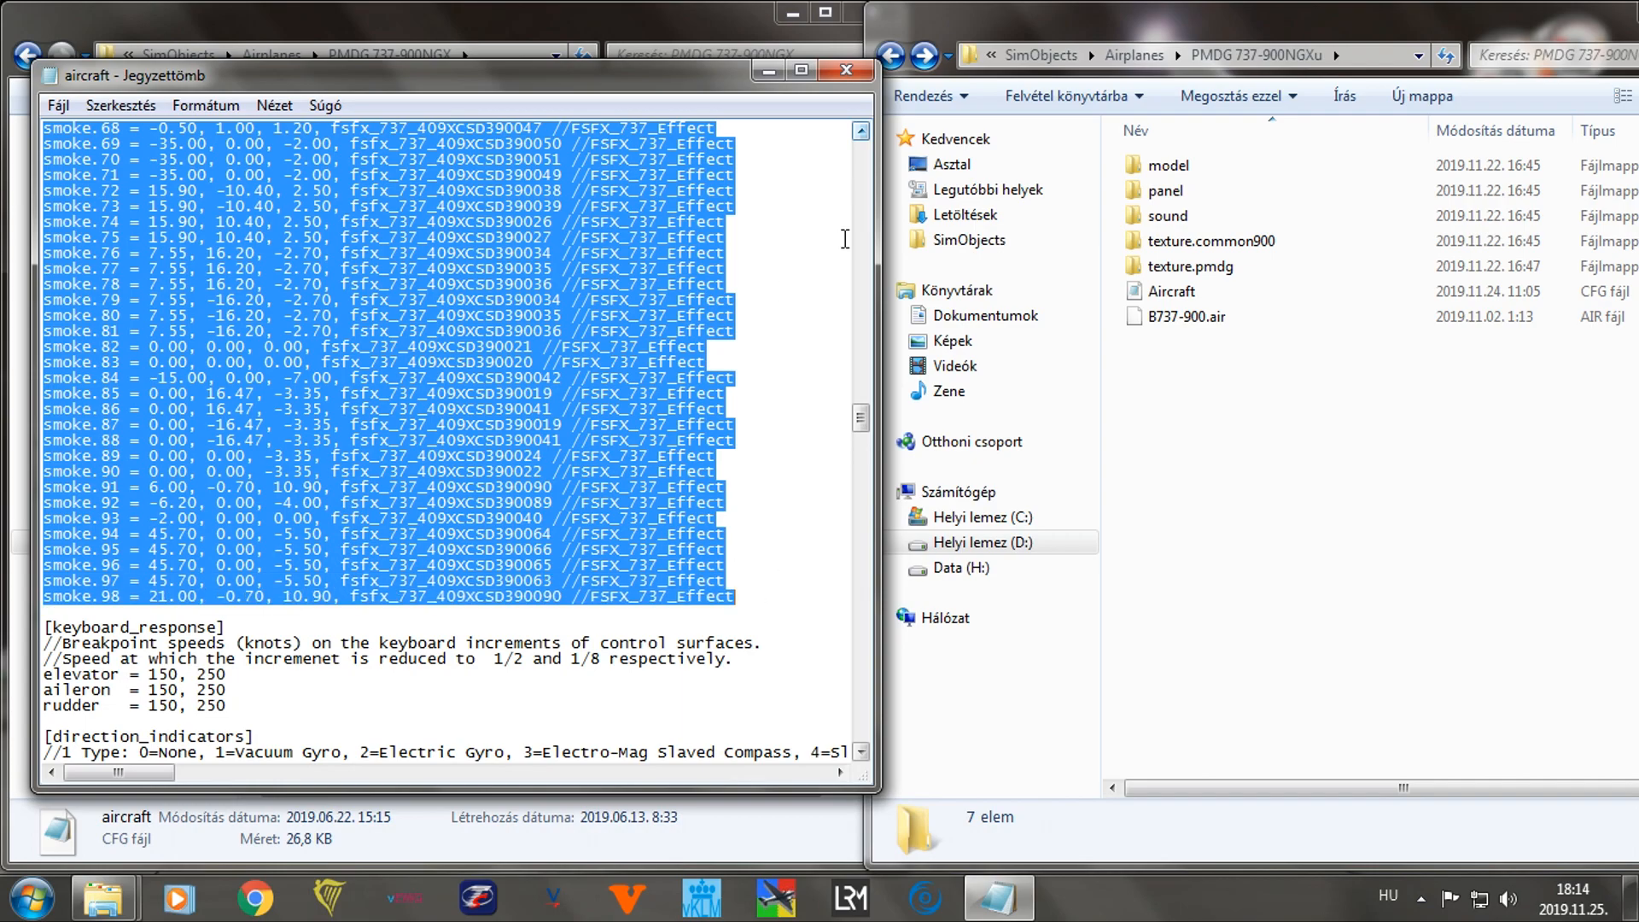
left_click(846, 70)
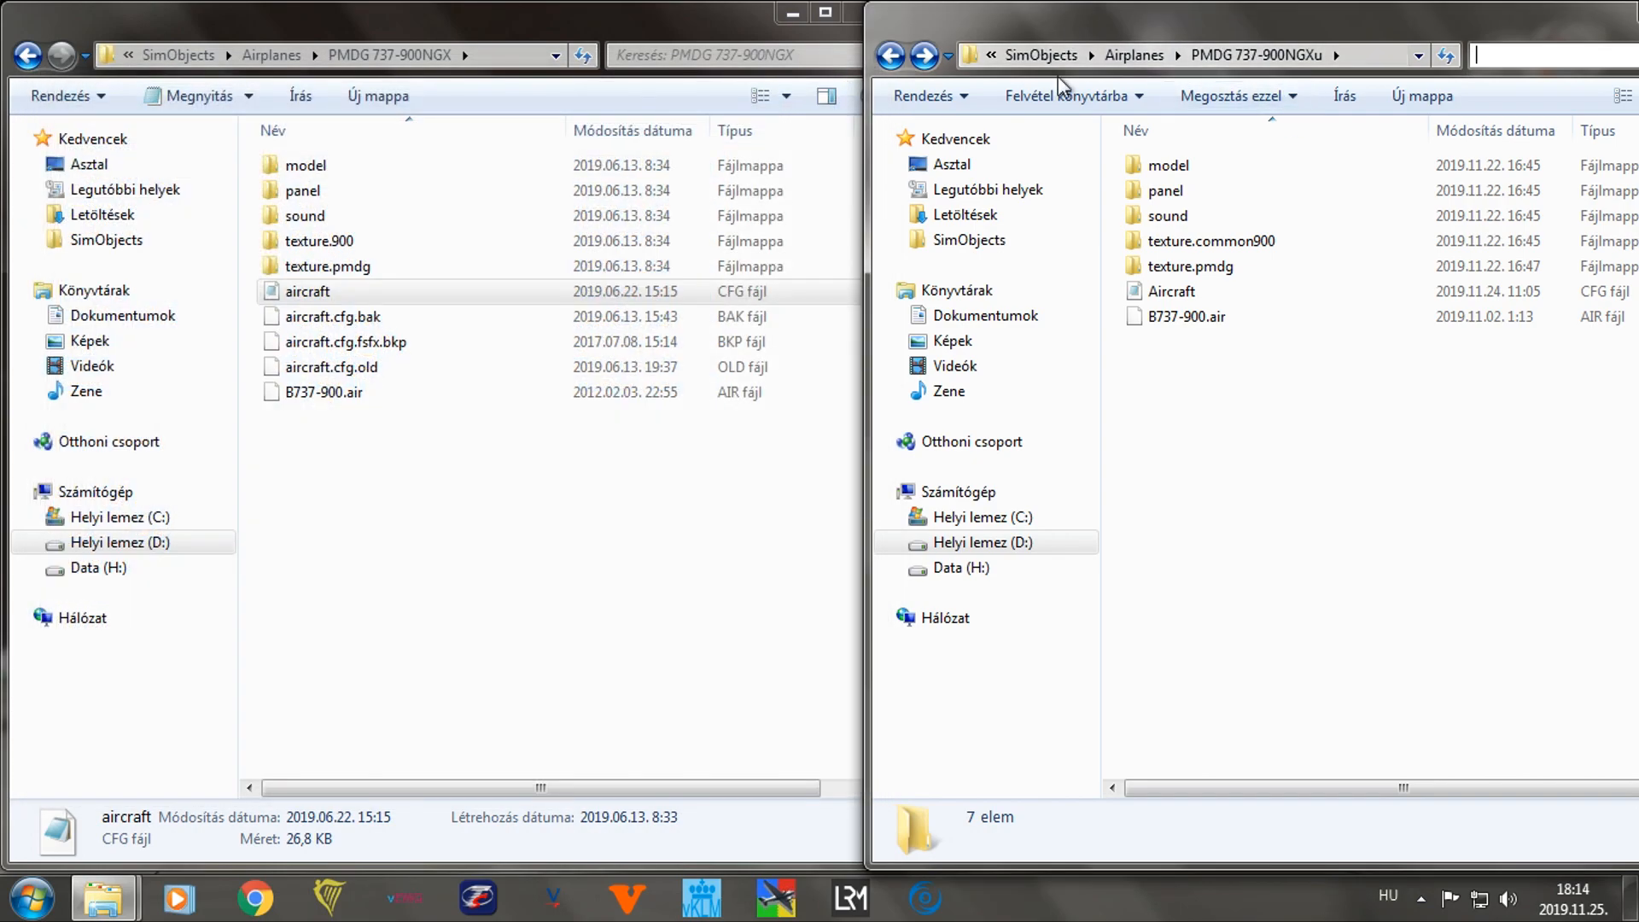
Open the PMDG 737-900NGXu folder's Aircraft CFG file and place it over the second folder window.
left_click(891, 56)
scroll(1294, 646, "down", 3)
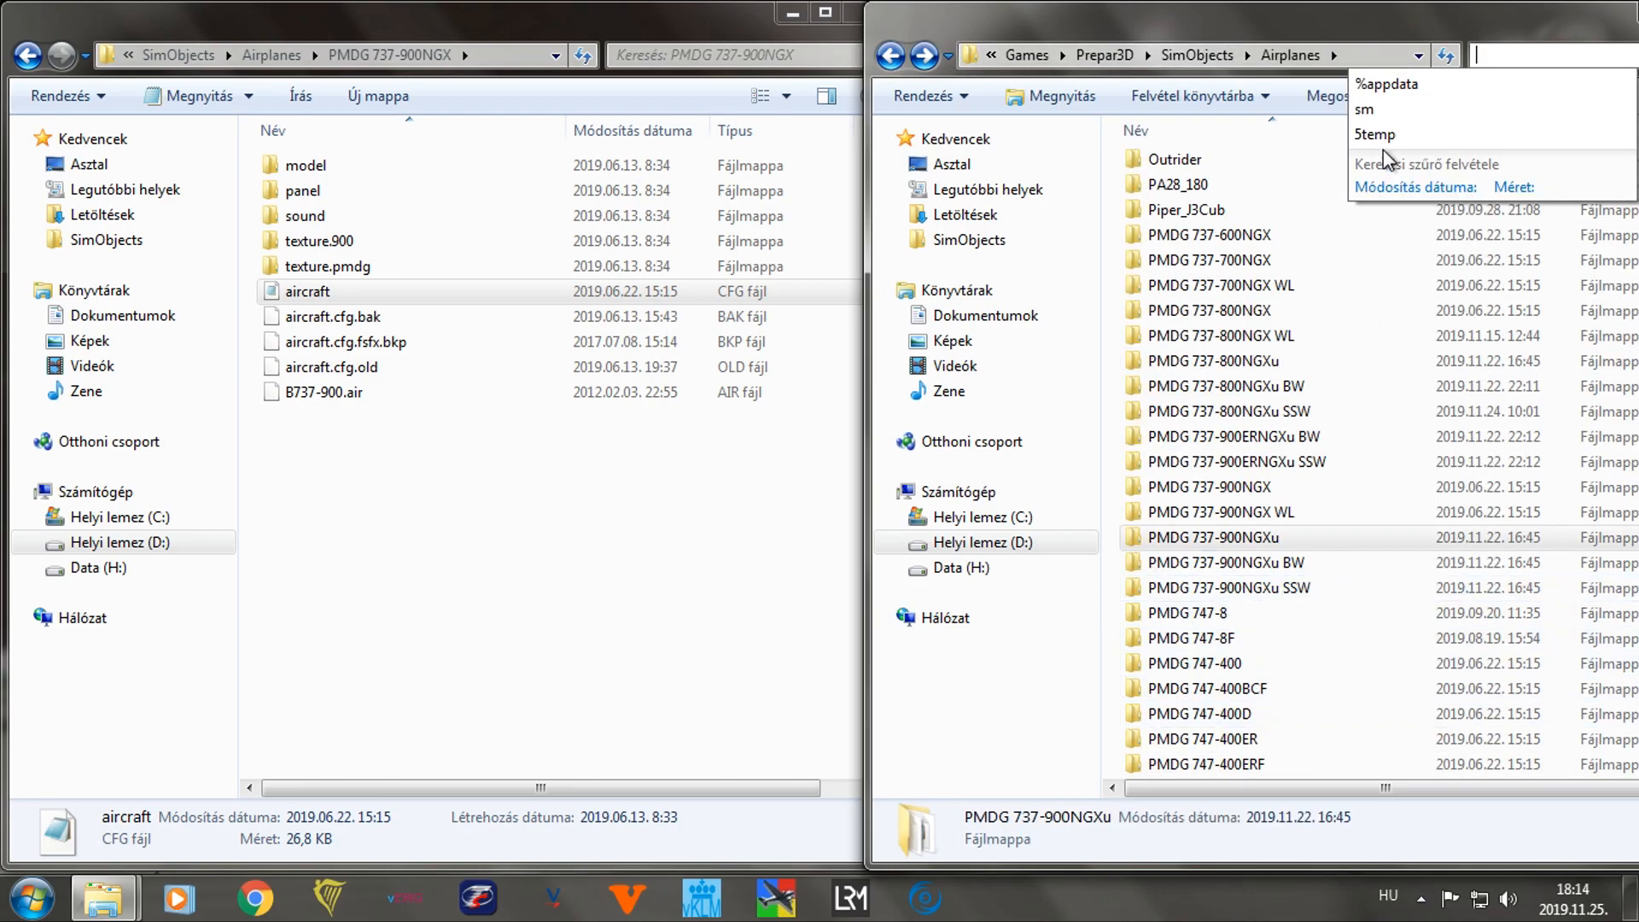
left_click(1214, 546)
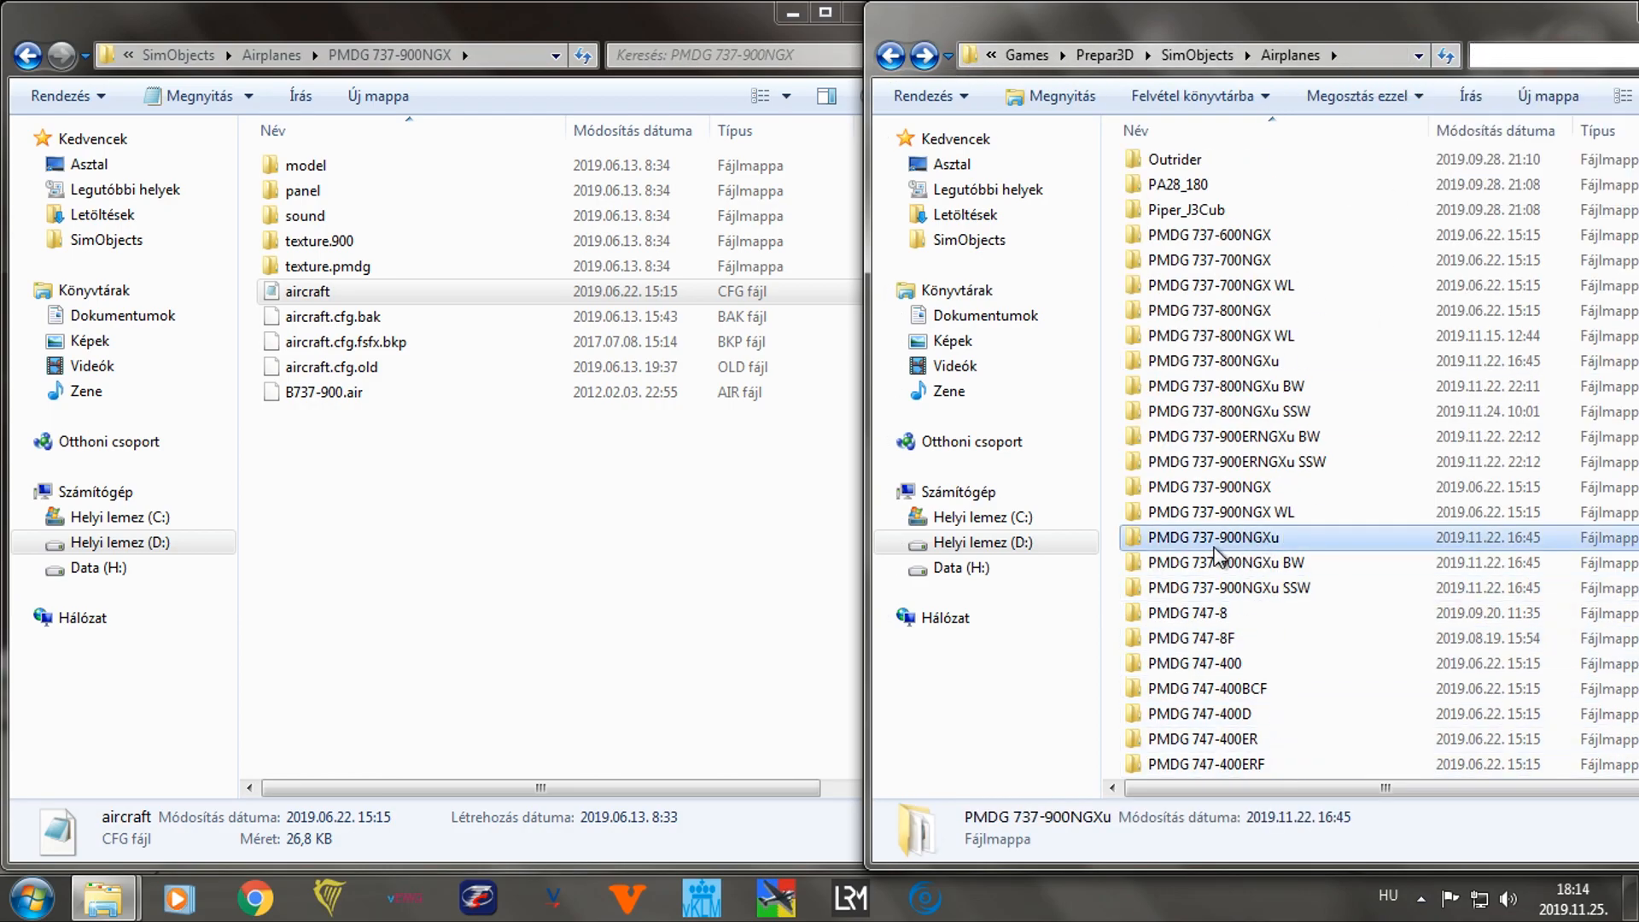
double_click(1211, 546)
double_click(1171, 291)
left_click_drag(552, 56, 1370, 108)
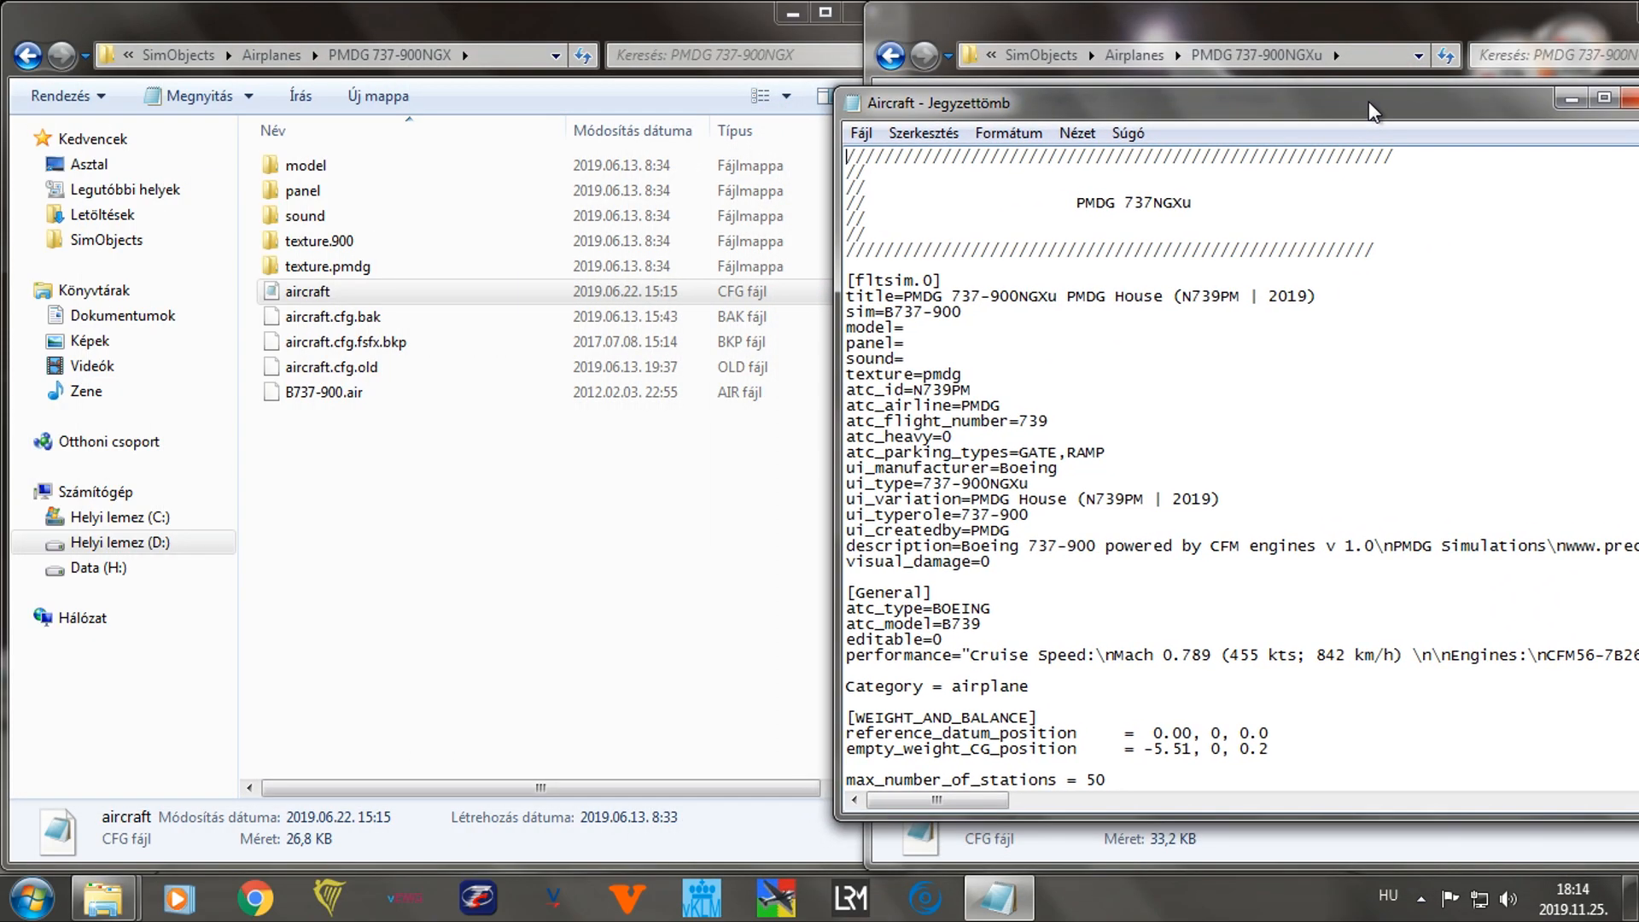
Search the 737-900NGXu Aircraft file for "smokesys", and highlight and review the [SMOKESYSTEM] section through smoke.98.
key("ctrl+f")
type("smokesys")
key("Return")
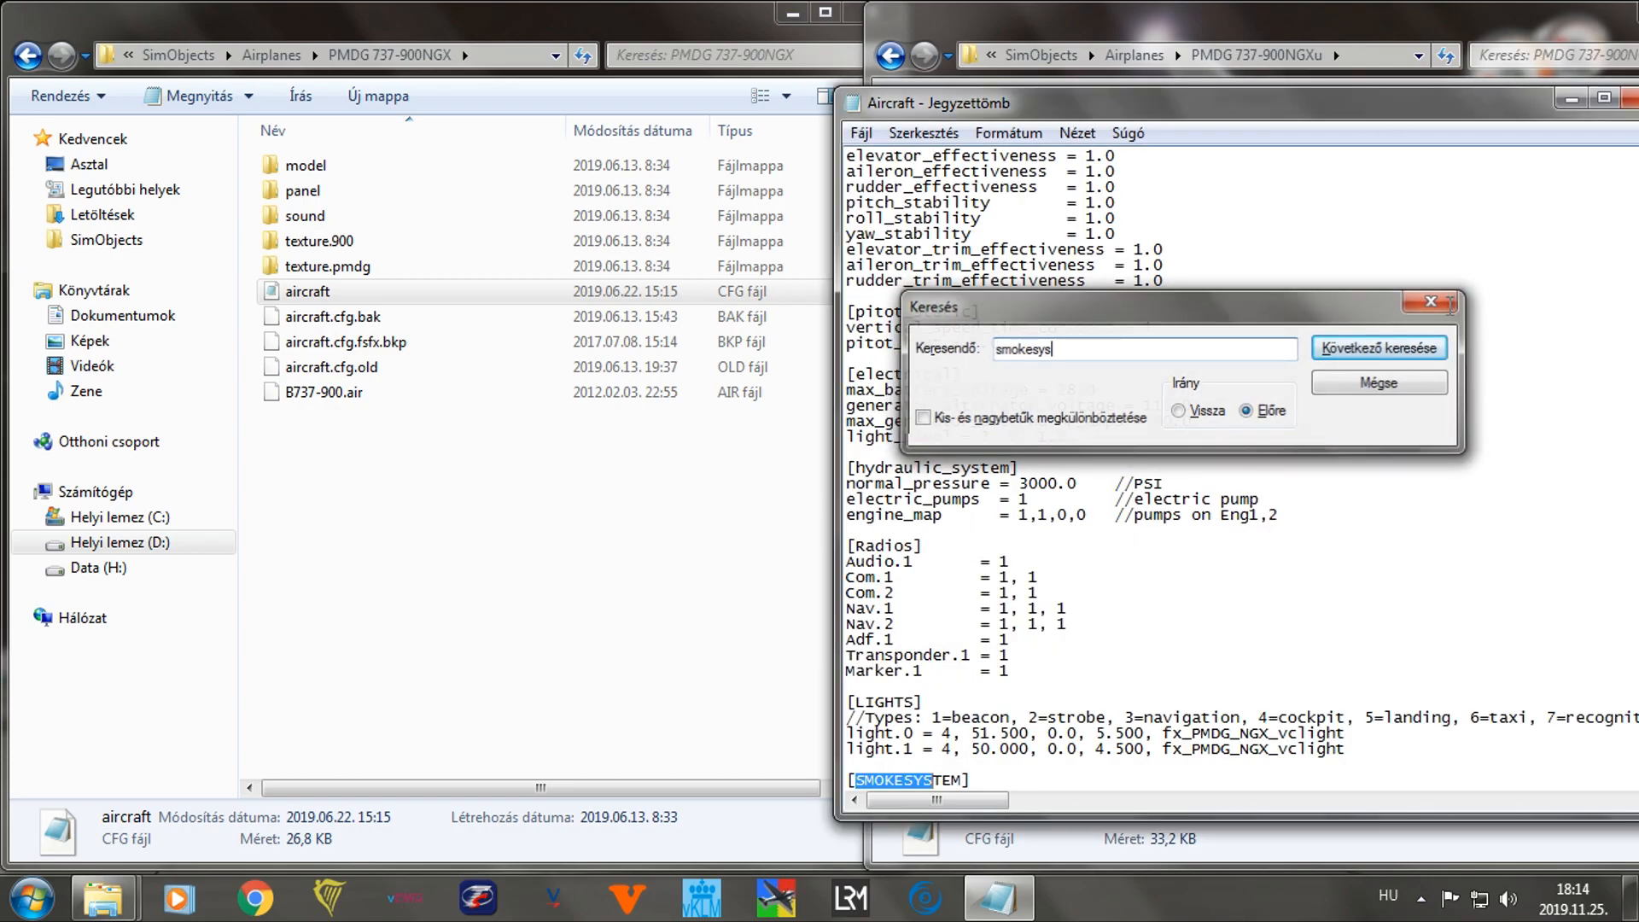
left_click(1435, 301)
left_click_drag(852, 548, 1245, 137)
scroll(1235, 318, "up", 17)
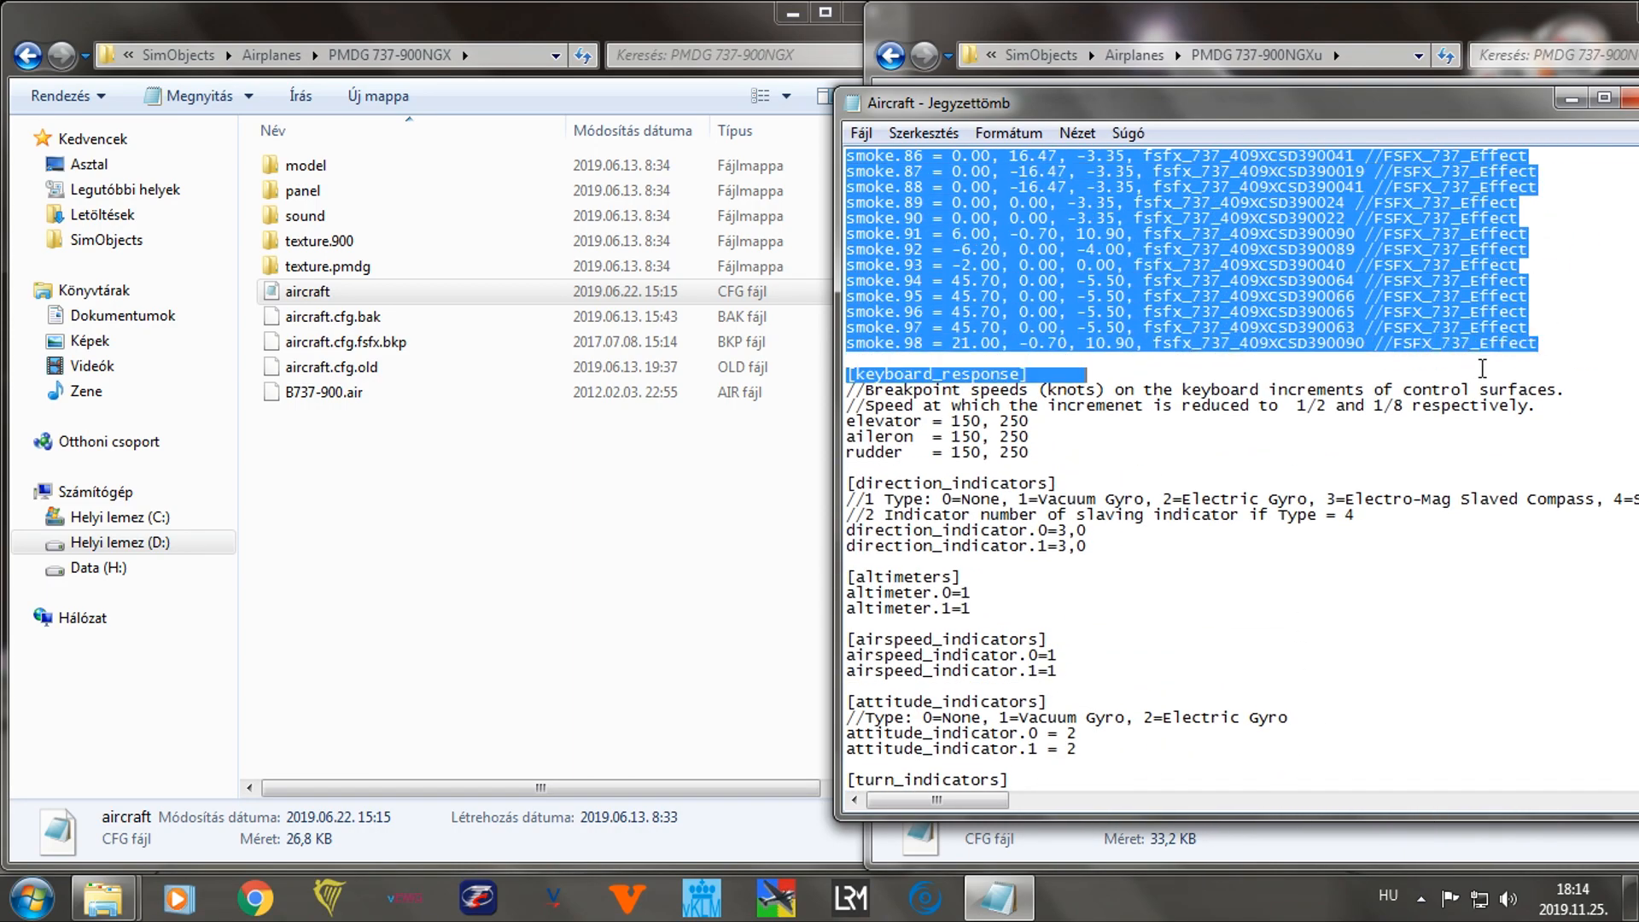
scroll(1235, 317, "up", 18)
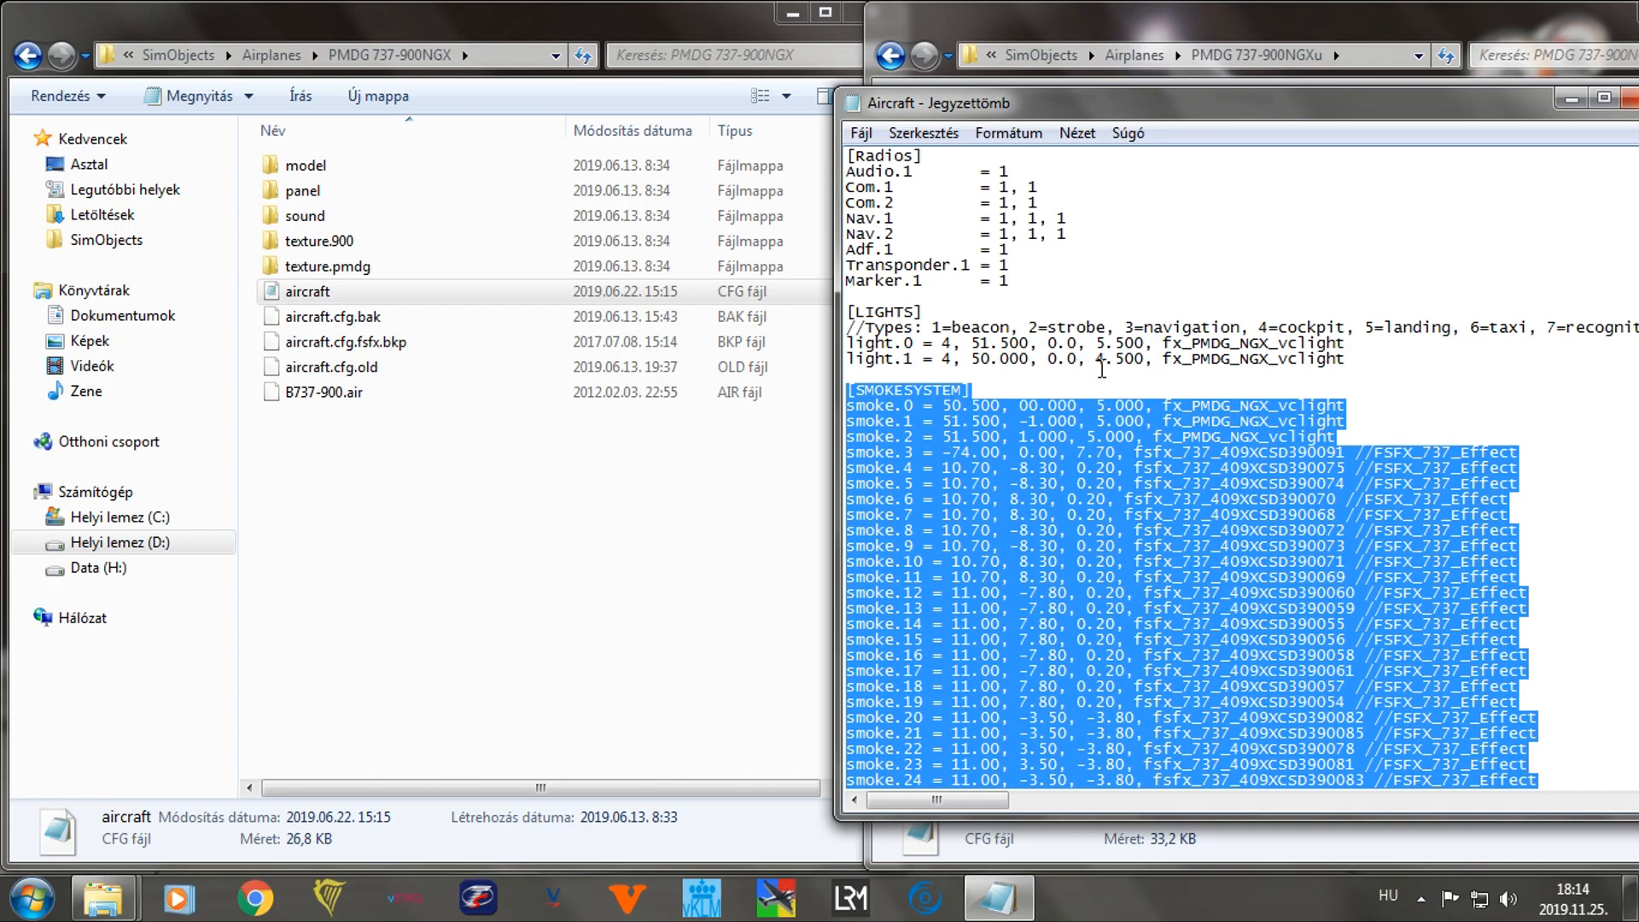
Close the 737-900NGXu Aircraft file, and open the PMDG 737-900NGX folder's aircraft CFG file over its own folder window.
left_click(1625, 99)
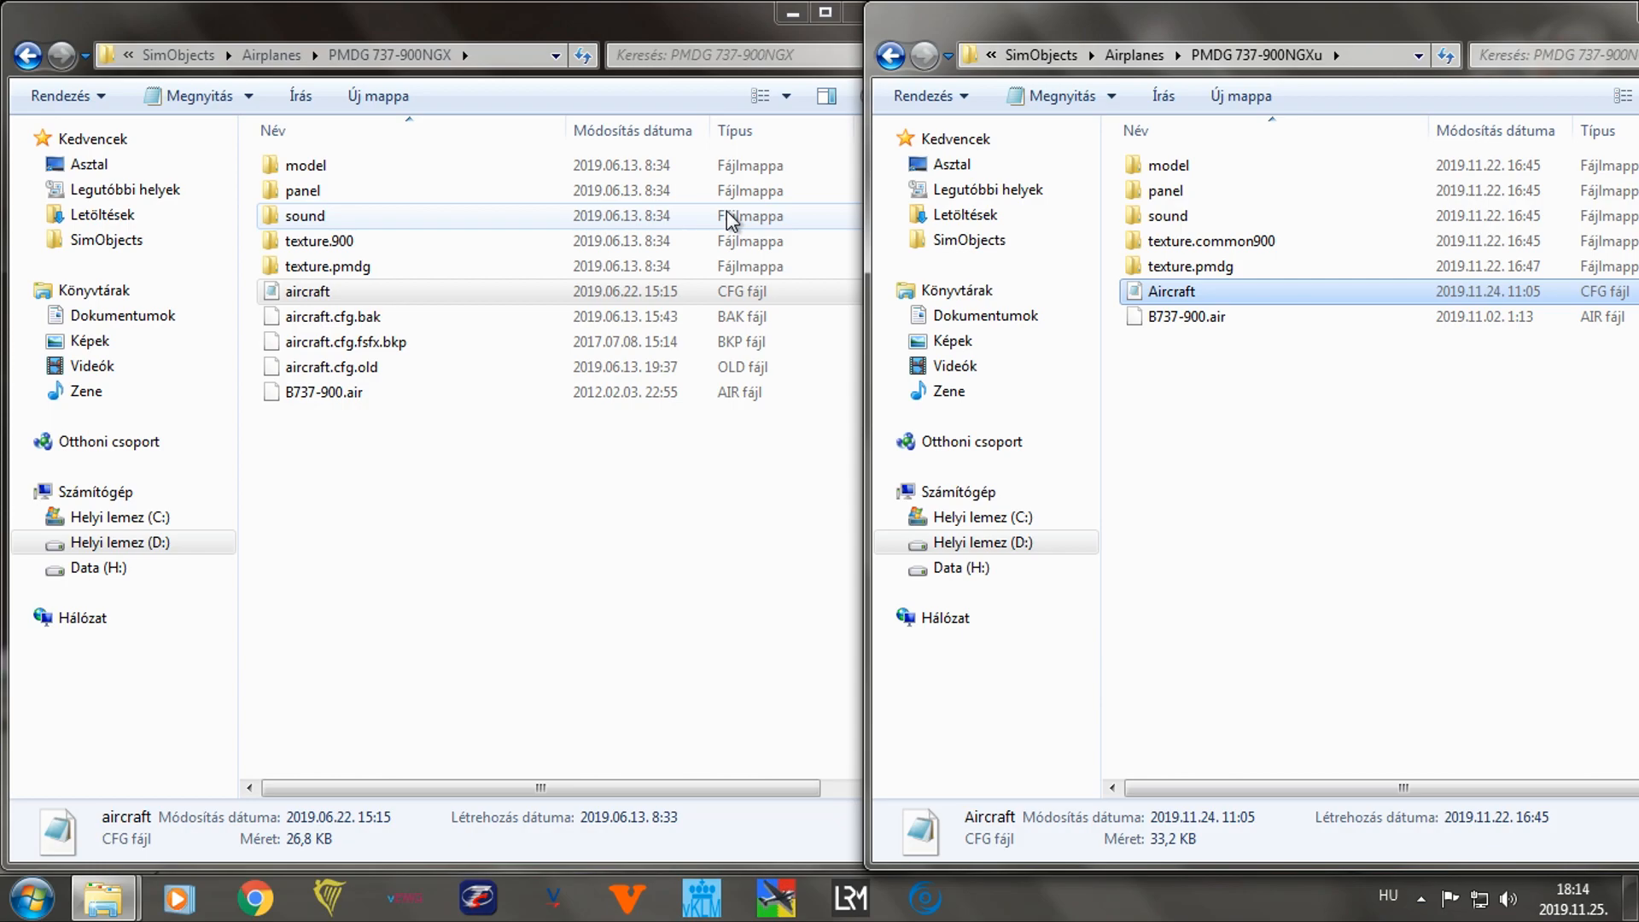
double_click(395, 291)
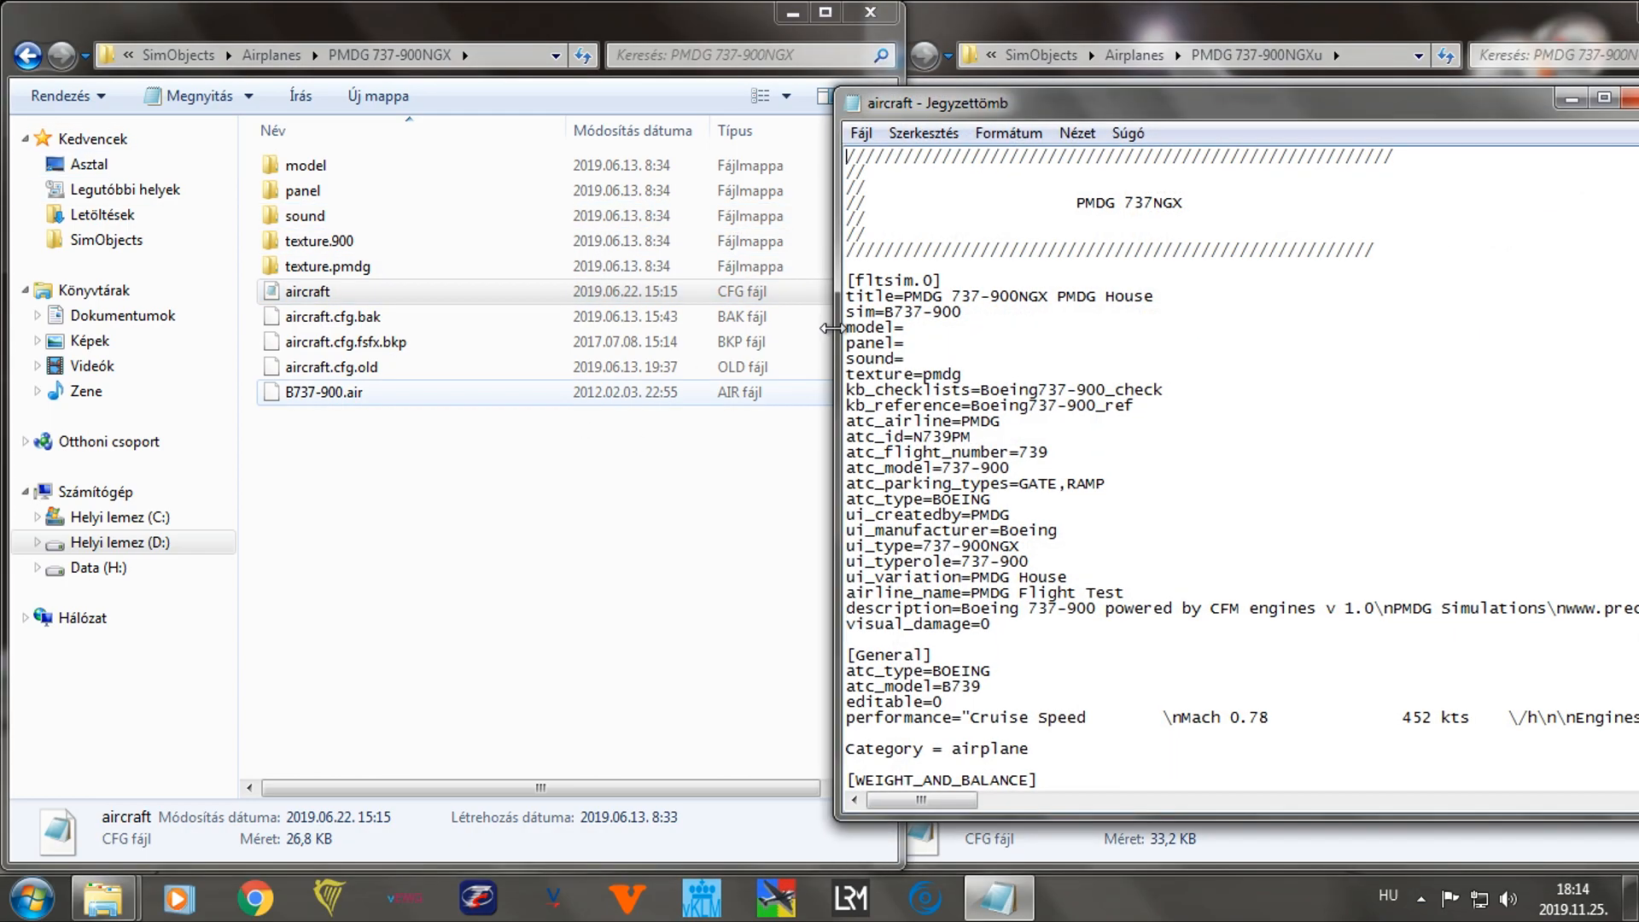
left_click_drag(1130, 112, 338, 118)
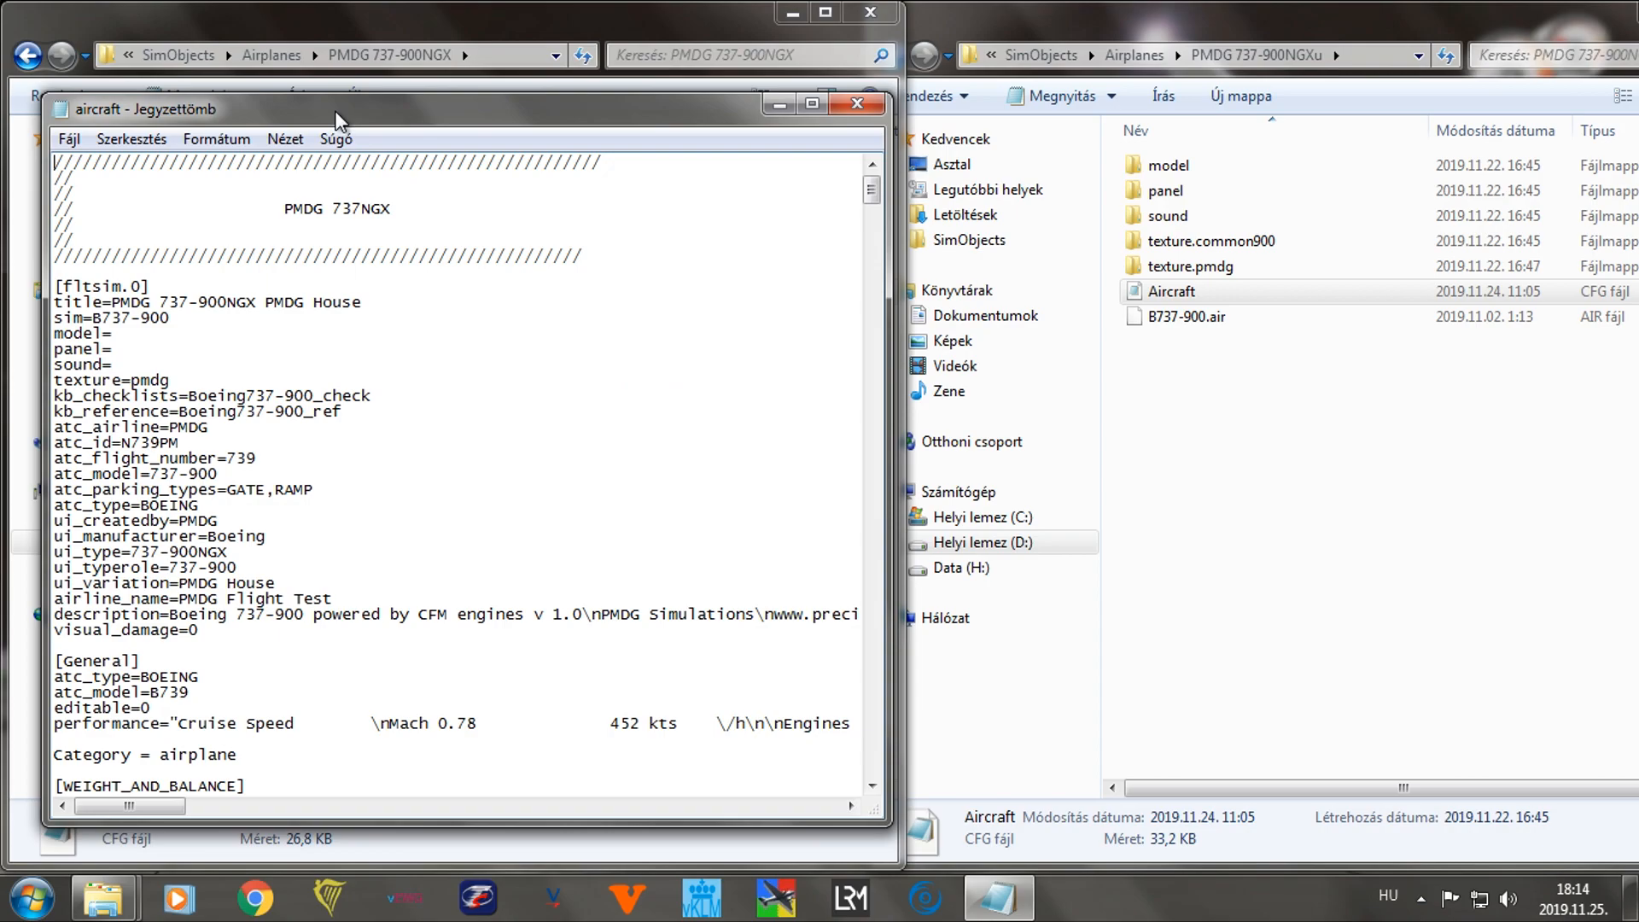
Search the open 737-900NGX aircraft file for "effects".
key("ctrl+f")
type("effec")
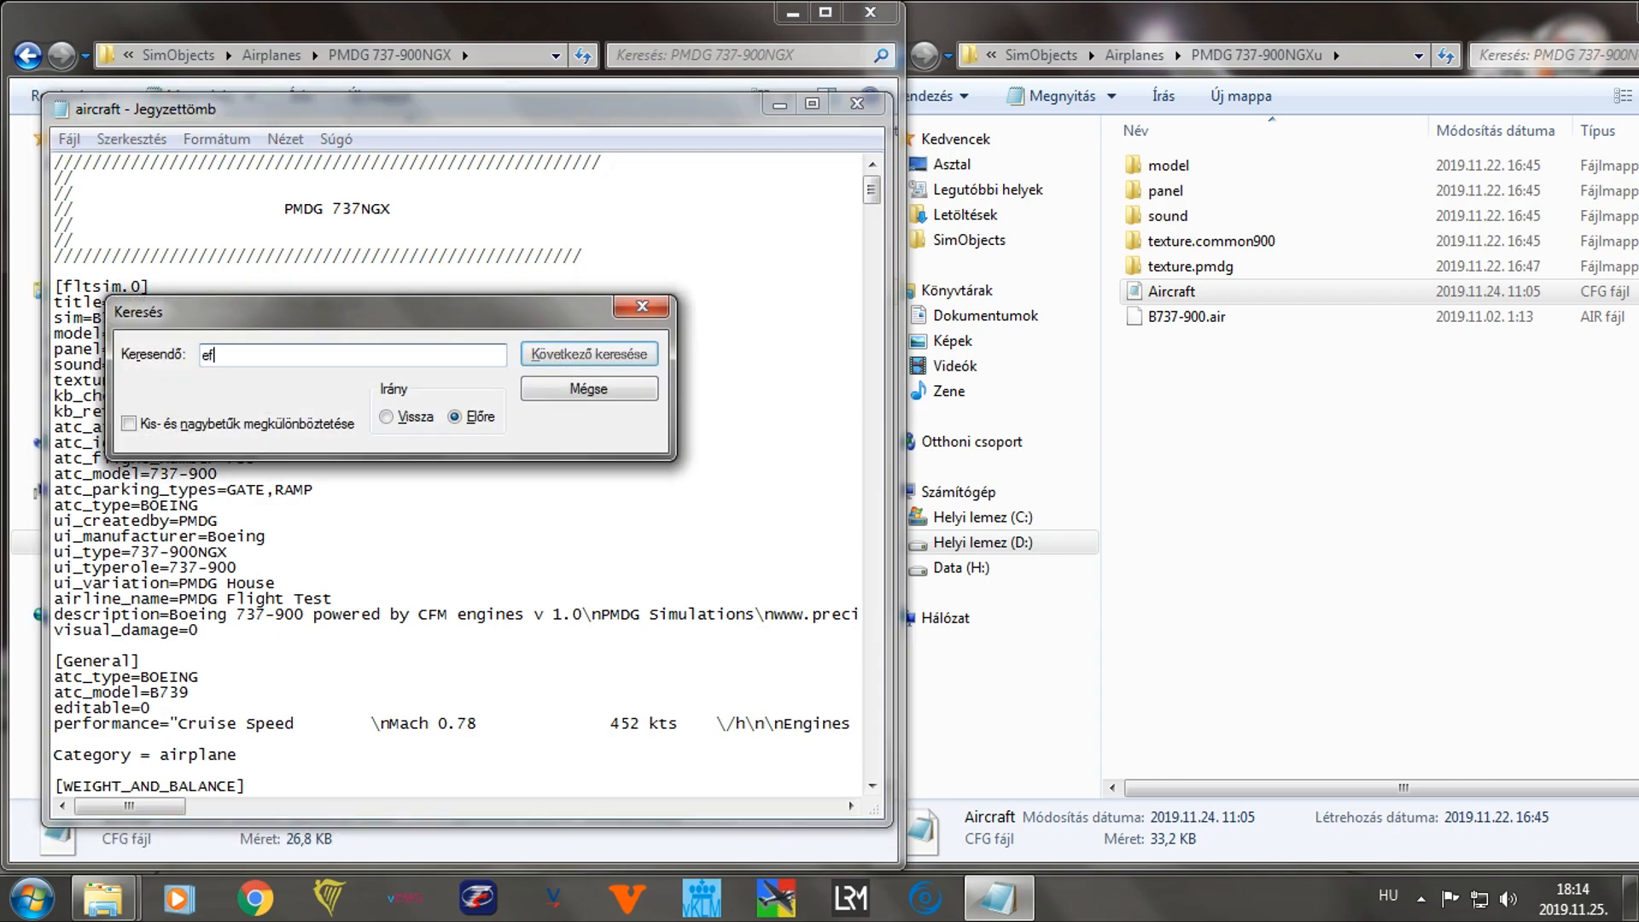
type("ts")
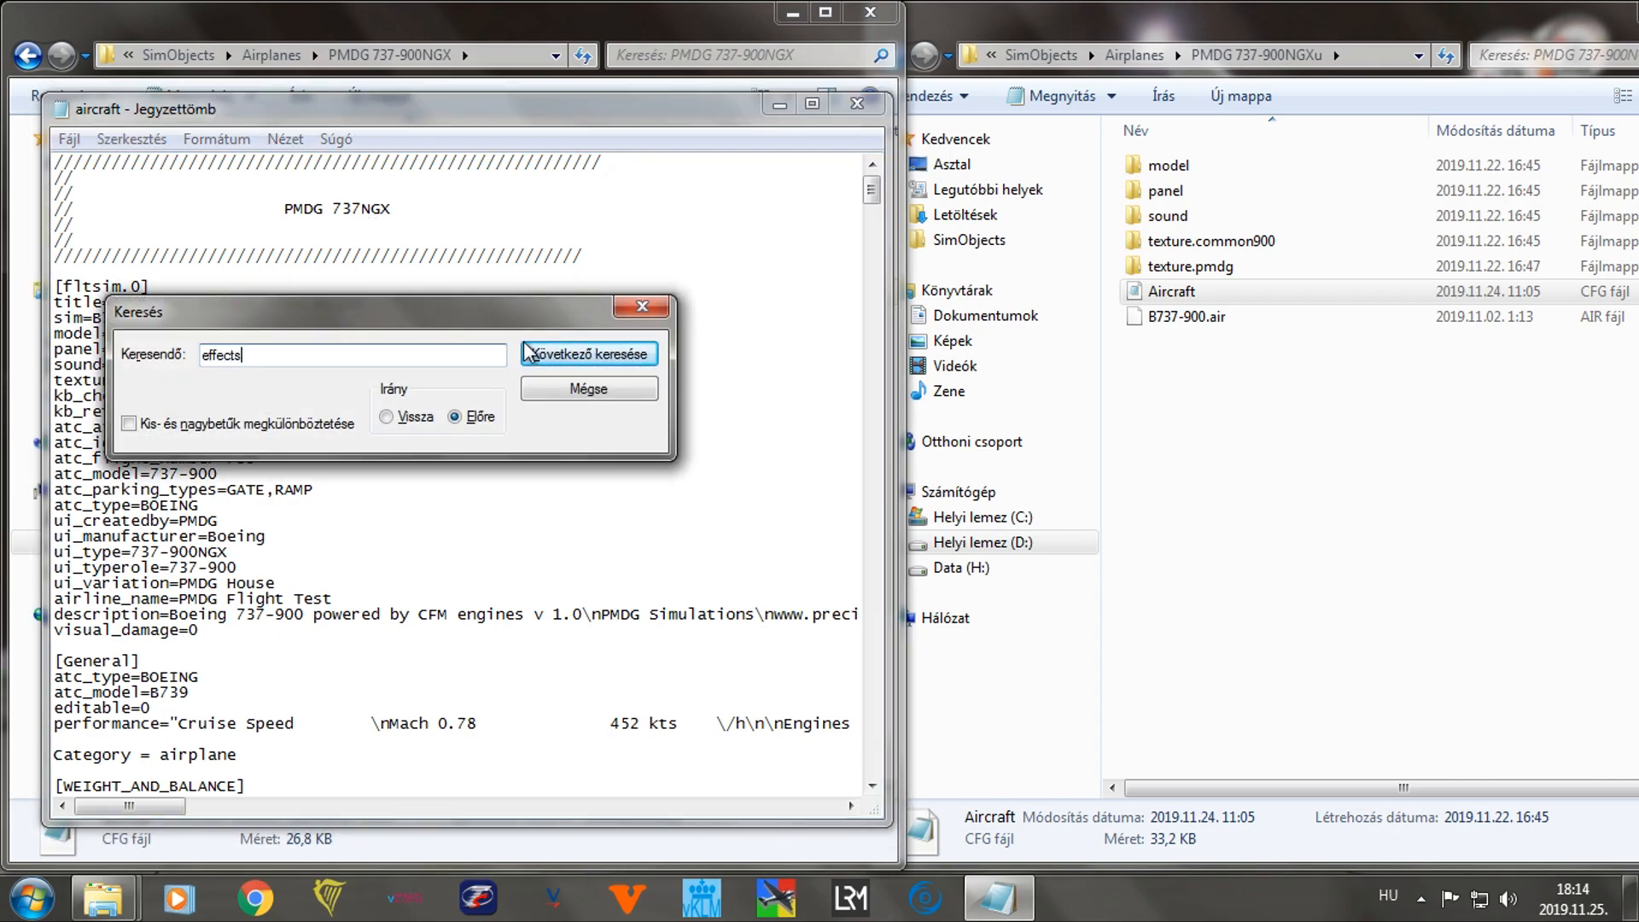
key("Return")
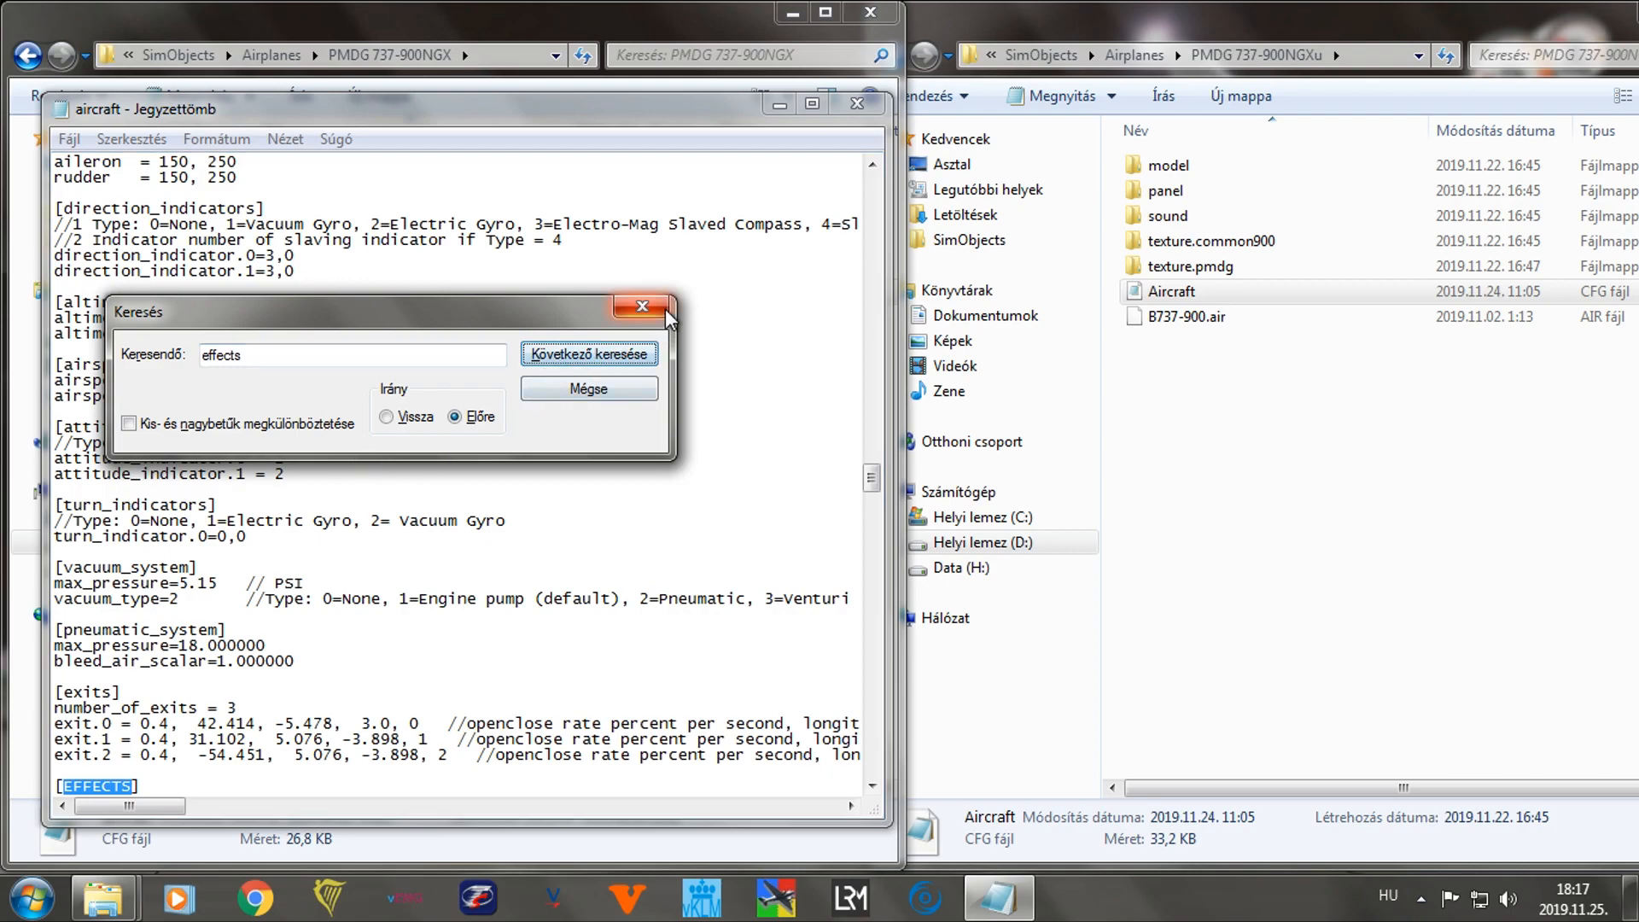
left_click(642, 306)
Highlight the [EFFECTS] section through the contrail line in the 737-900NGX aircraft file, and close the file.
scroll(183, 637, "down", 4)
scroll(182, 637, "down", 2)
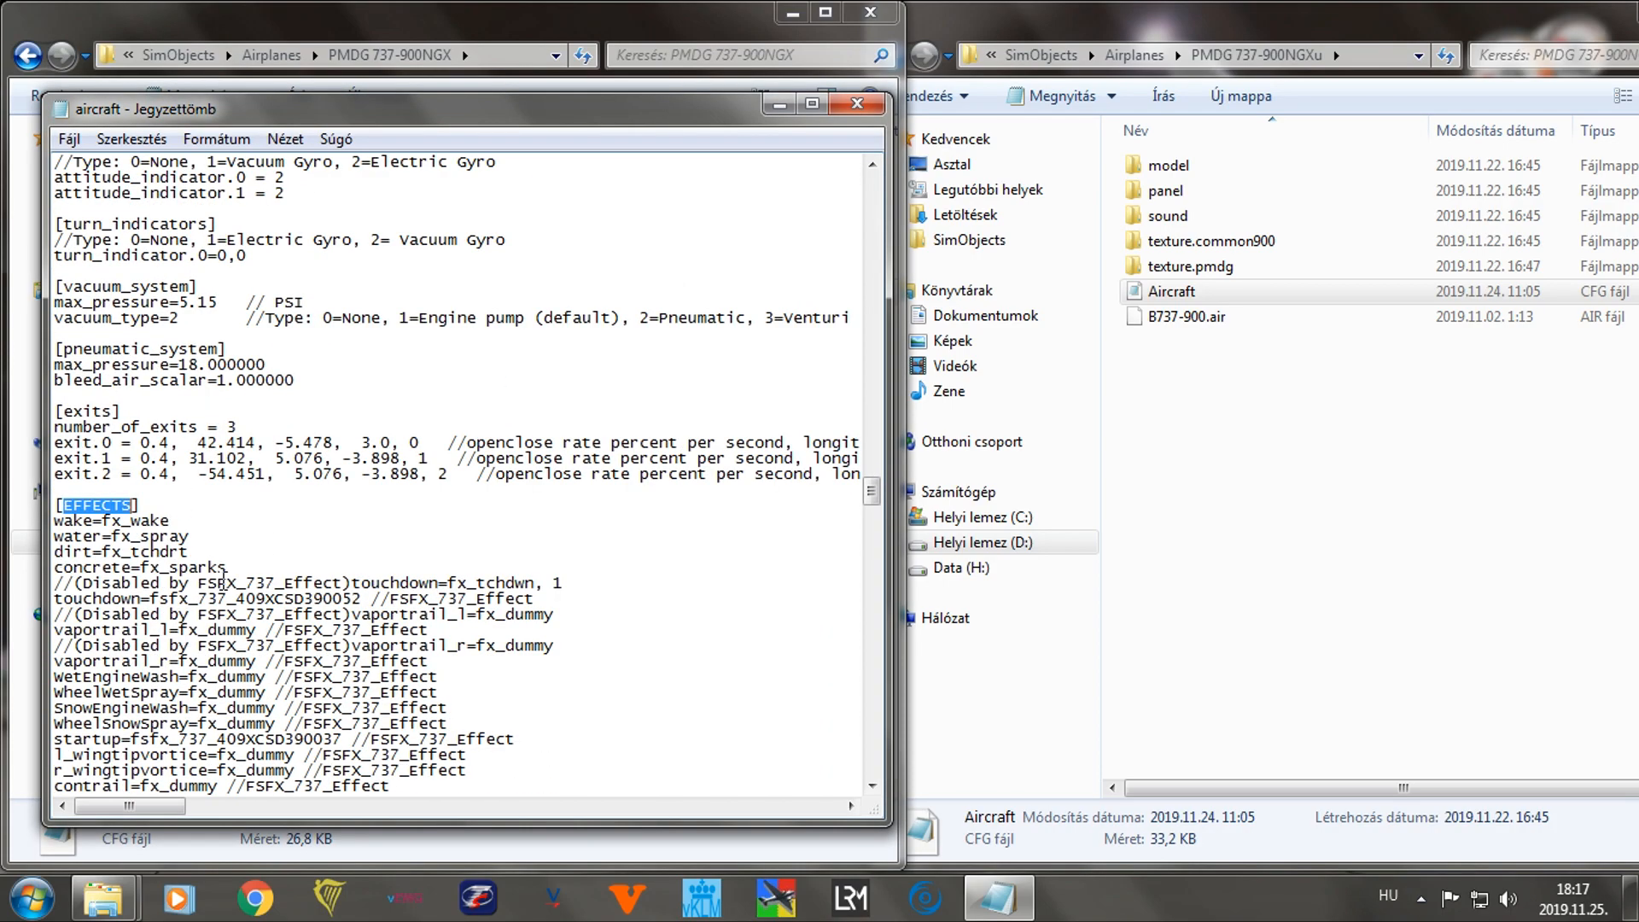
left_click_drag(54, 505, 282, 632)
left_click_drag(380, 586, 418, 367)
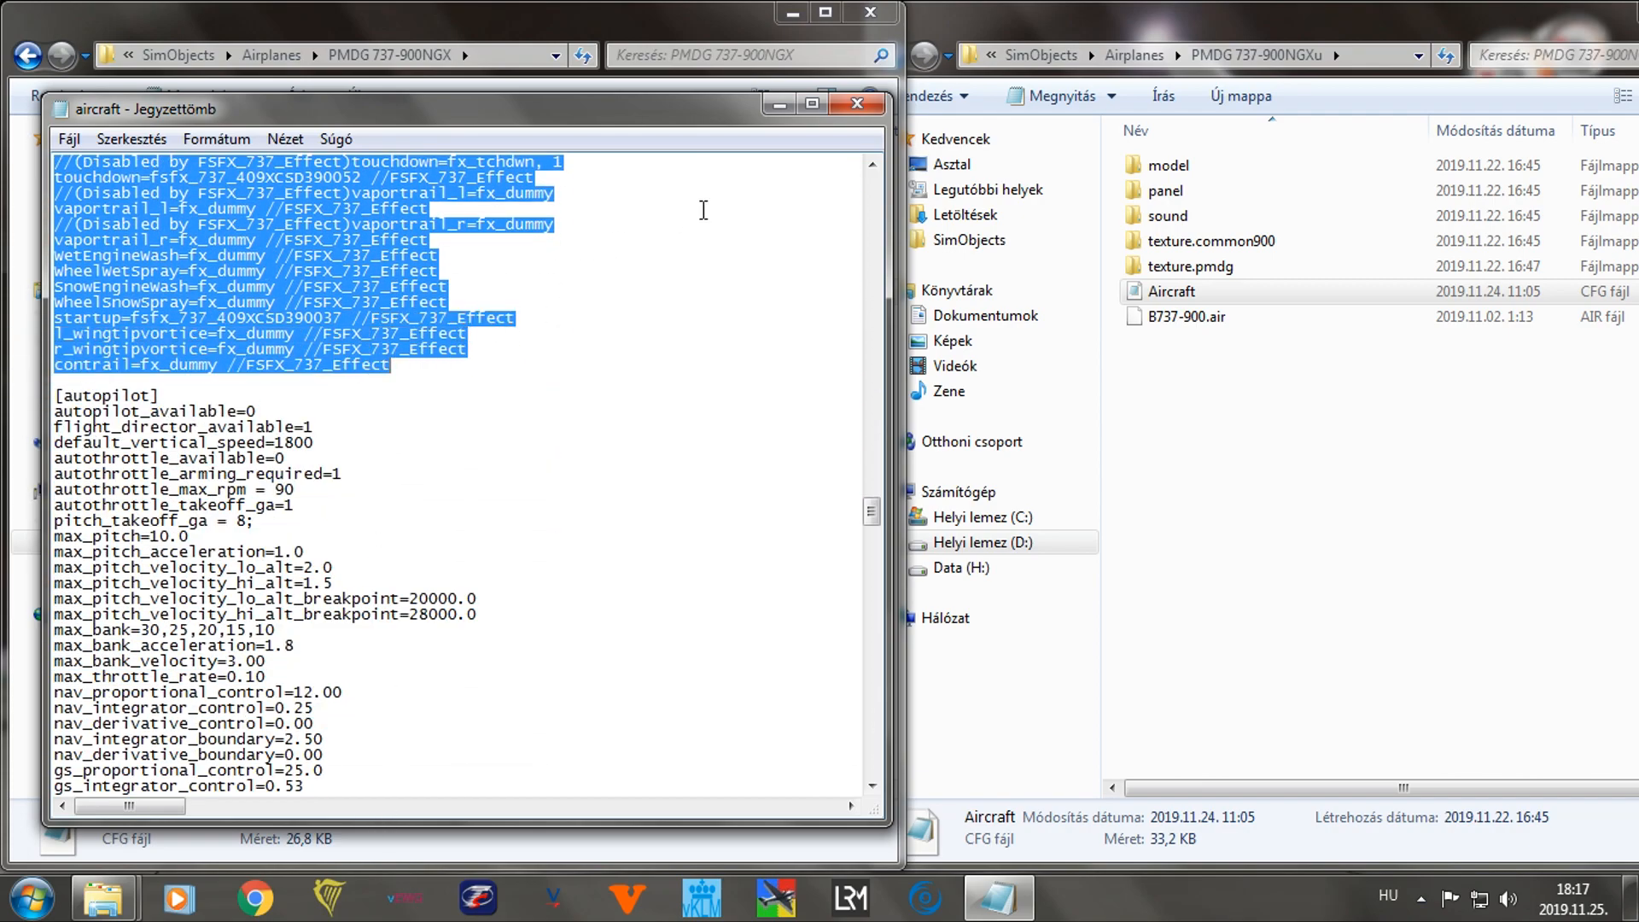
left_click(861, 102)
left_click(864, 99)
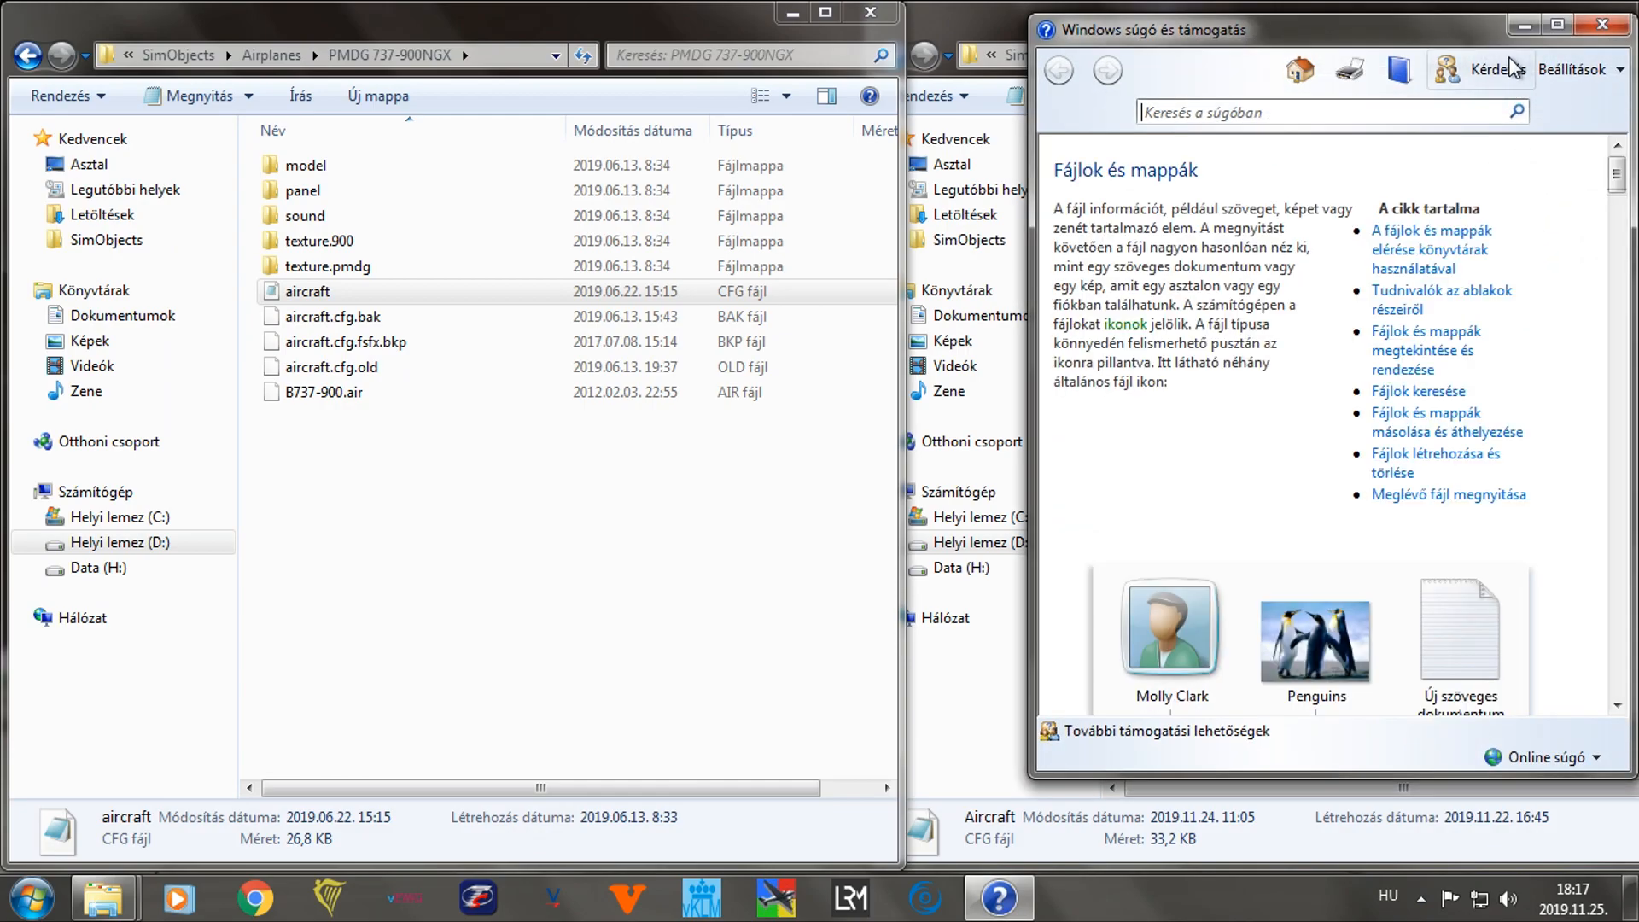
left_click(1602, 24)
left_click(1242, 376)
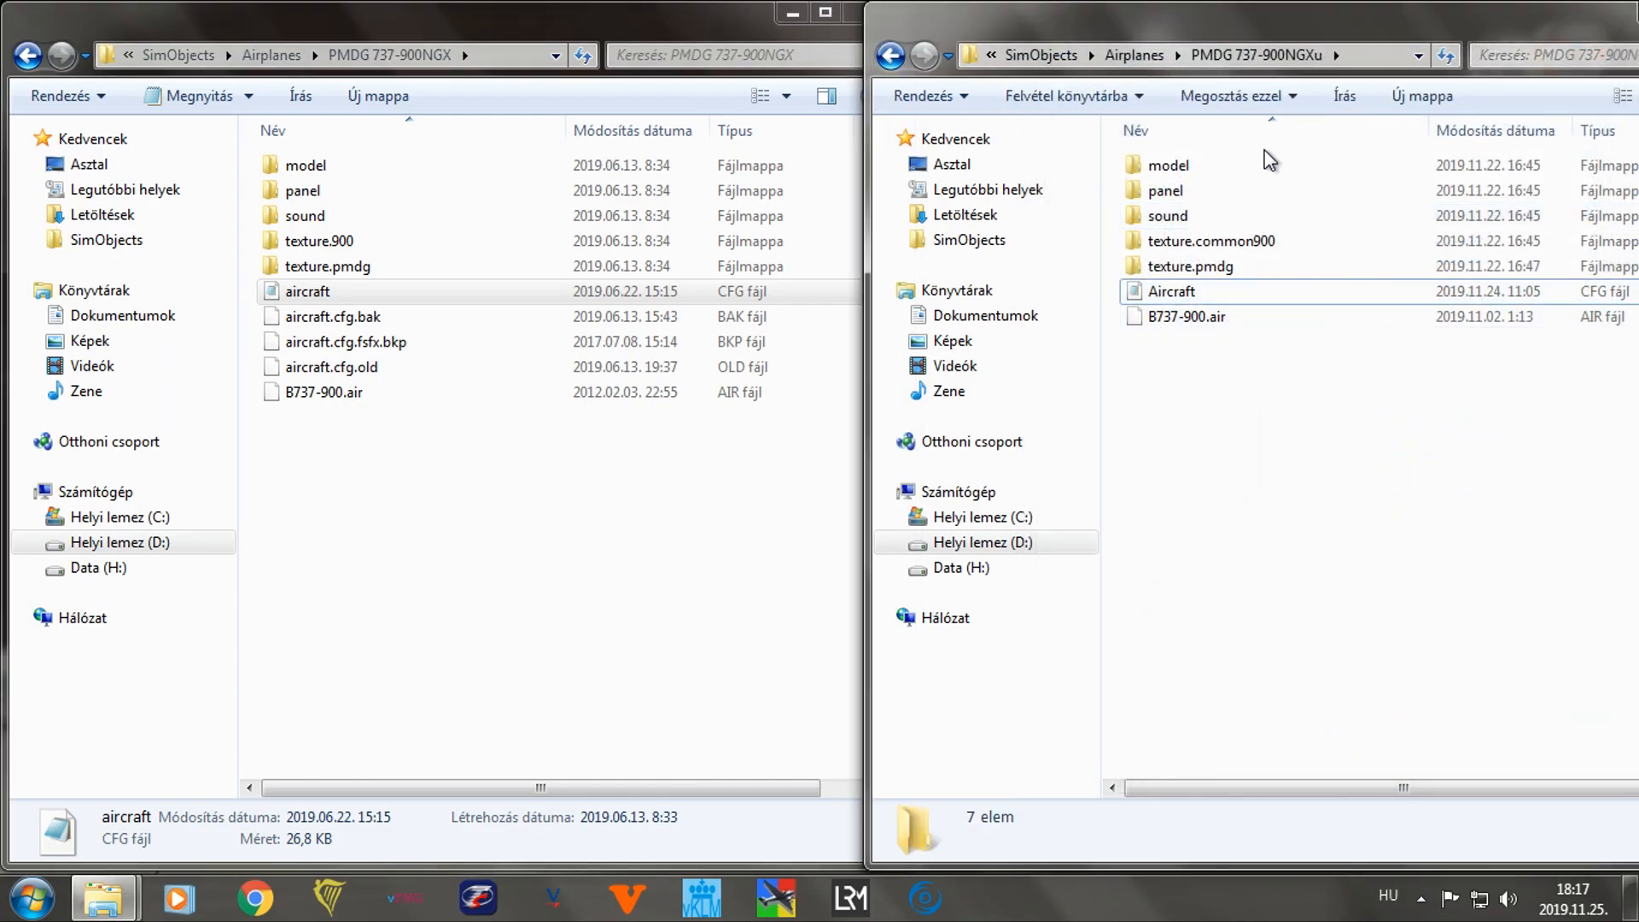
Open the PMDG 737-900NGXu folder's Aircraft CFG file over its own folder window and search it for "effects".
double_click(1204, 291)
left_click_drag(470, 121, 1255, 101)
key("ctrl+f")
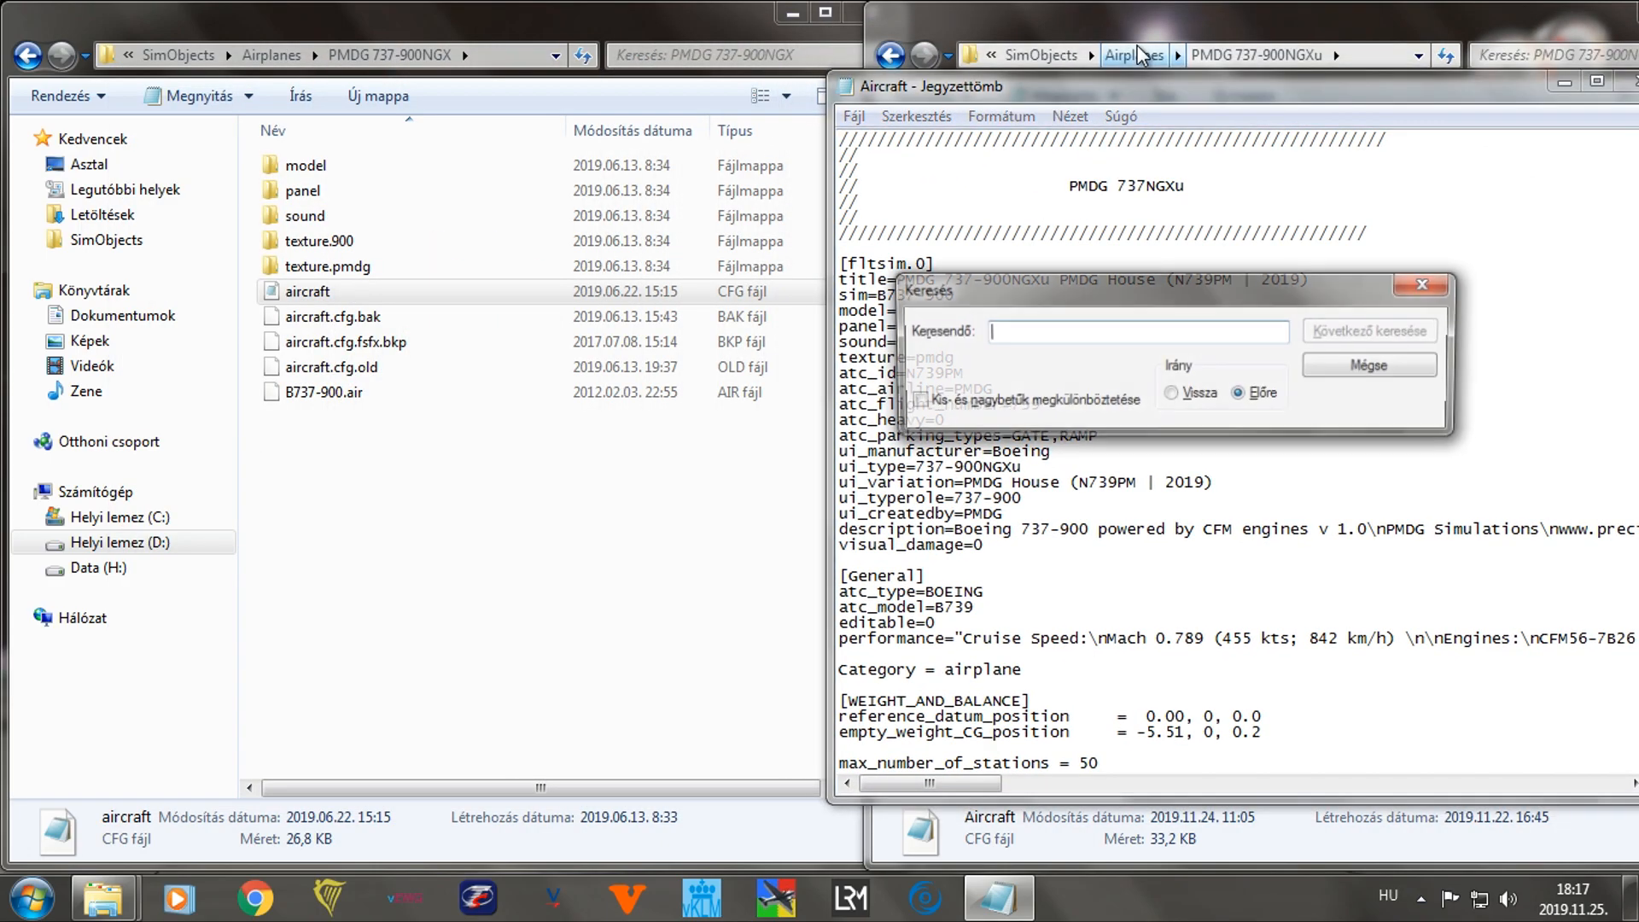
type("effects")
key("Return")
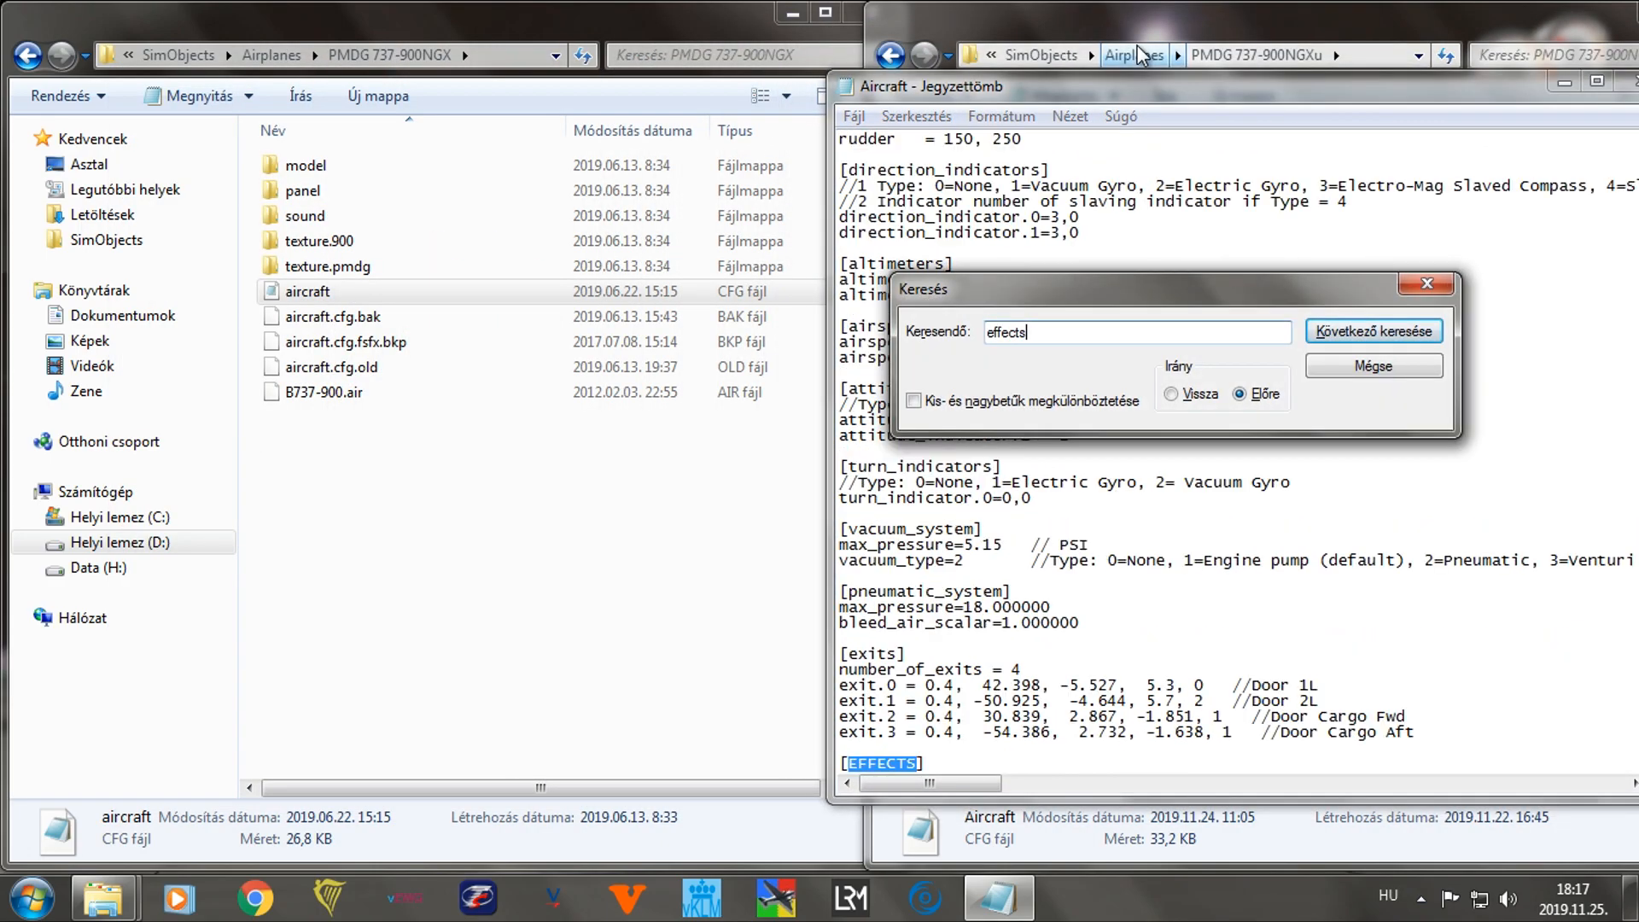
left_click(1427, 283)
Highlight the [EFFECTS] section through the contrail line in the 737-900NGXu Aircraft file, and close the file.
scroll(1074, 299, "down", 10)
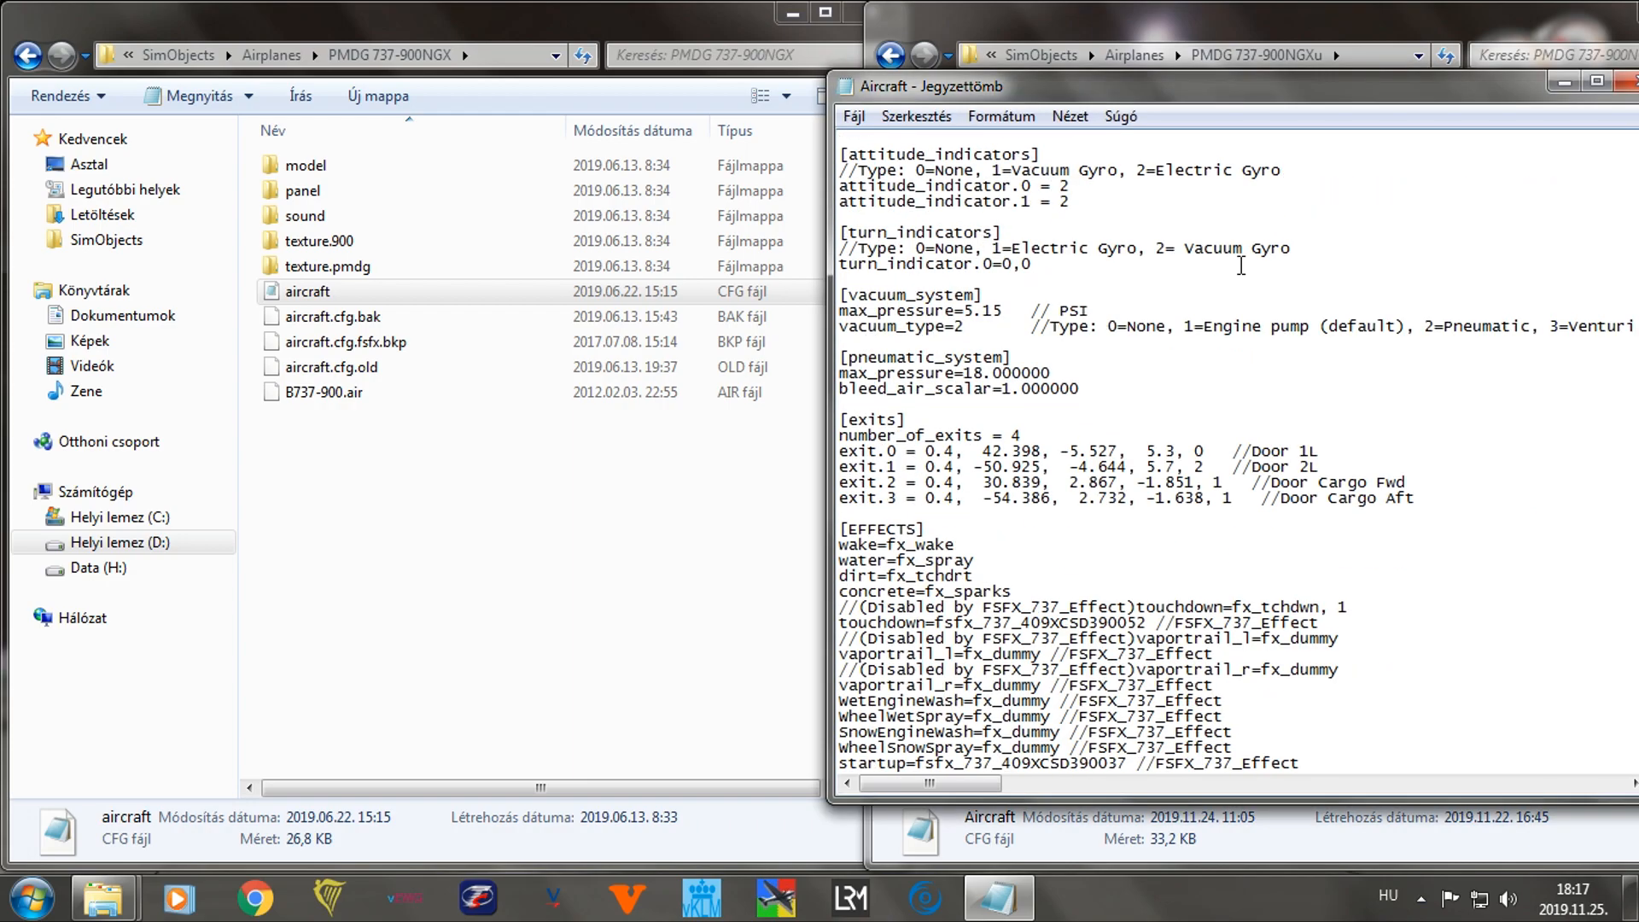
left_click(846, 296)
left_click_drag(846, 296, 1184, 576)
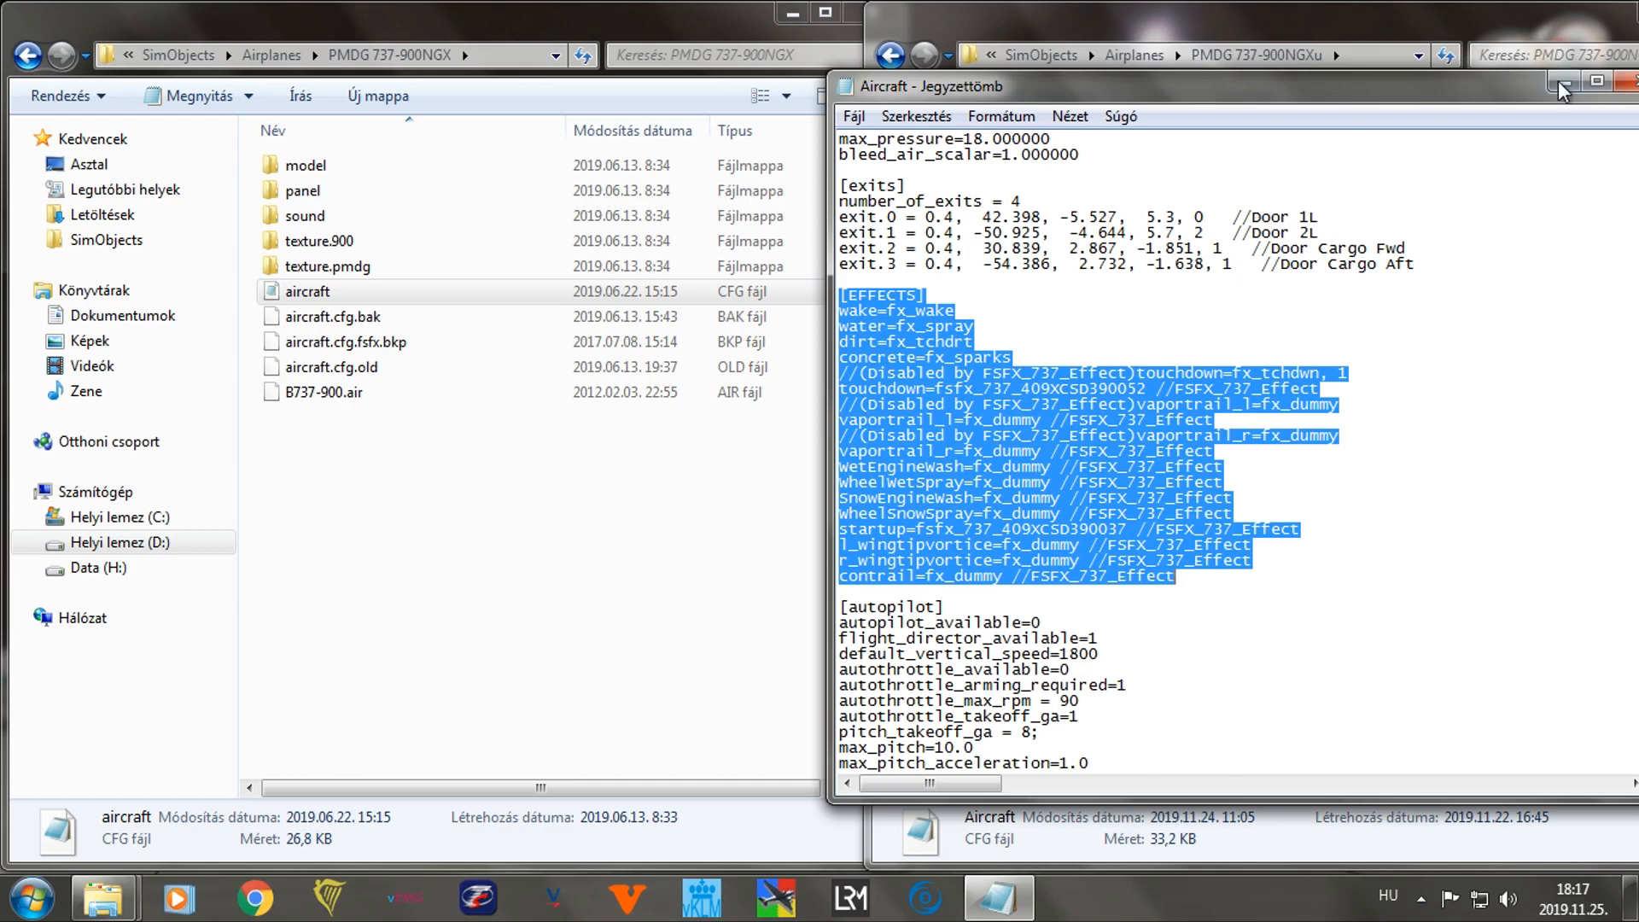
left_click(1625, 83)
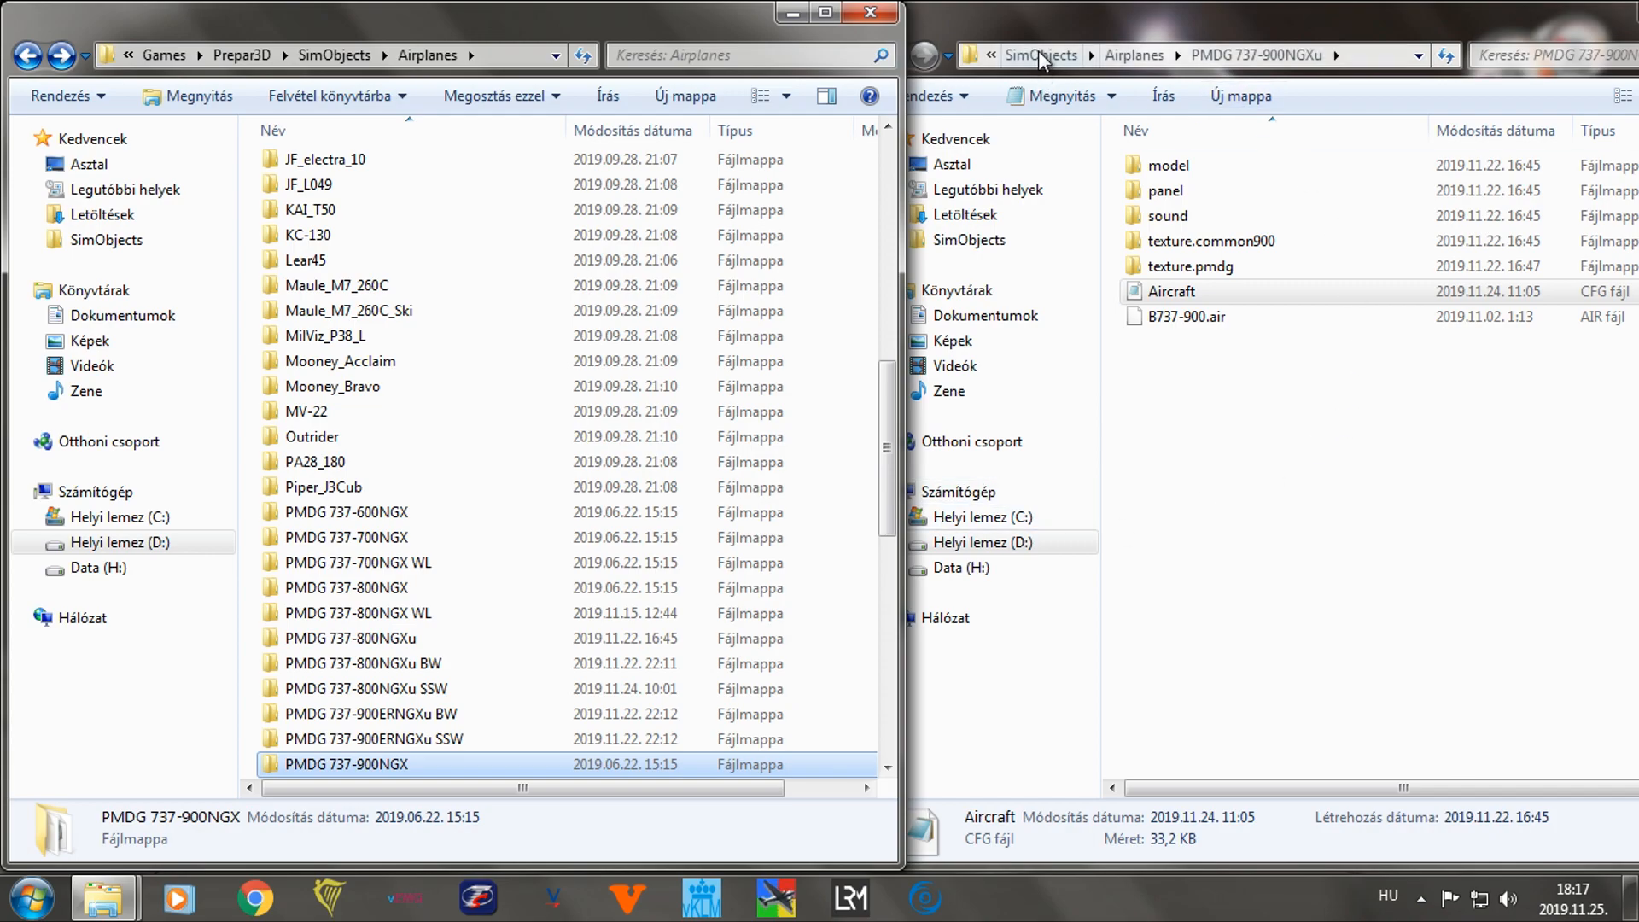
Return both folder windows to the Airplanes folder and bring the PMDG 737-900 variants into view.
left_click(1015, 23)
left_click(888, 58)
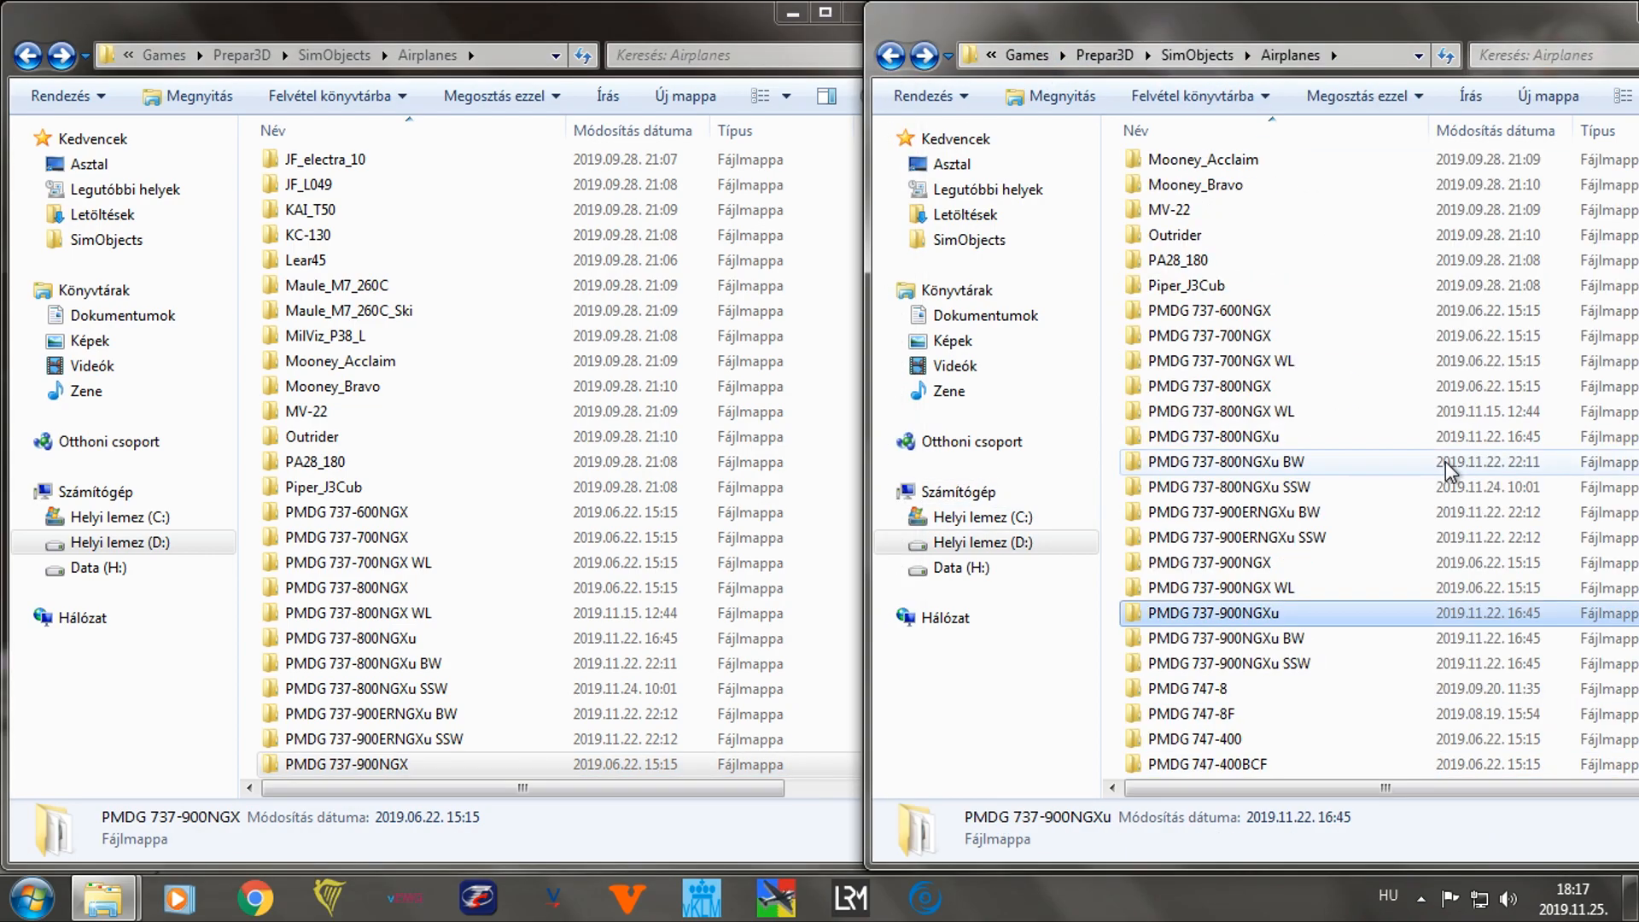
scroll(1446, 461, "down", 1)
scroll(615, 628, "down", 1)
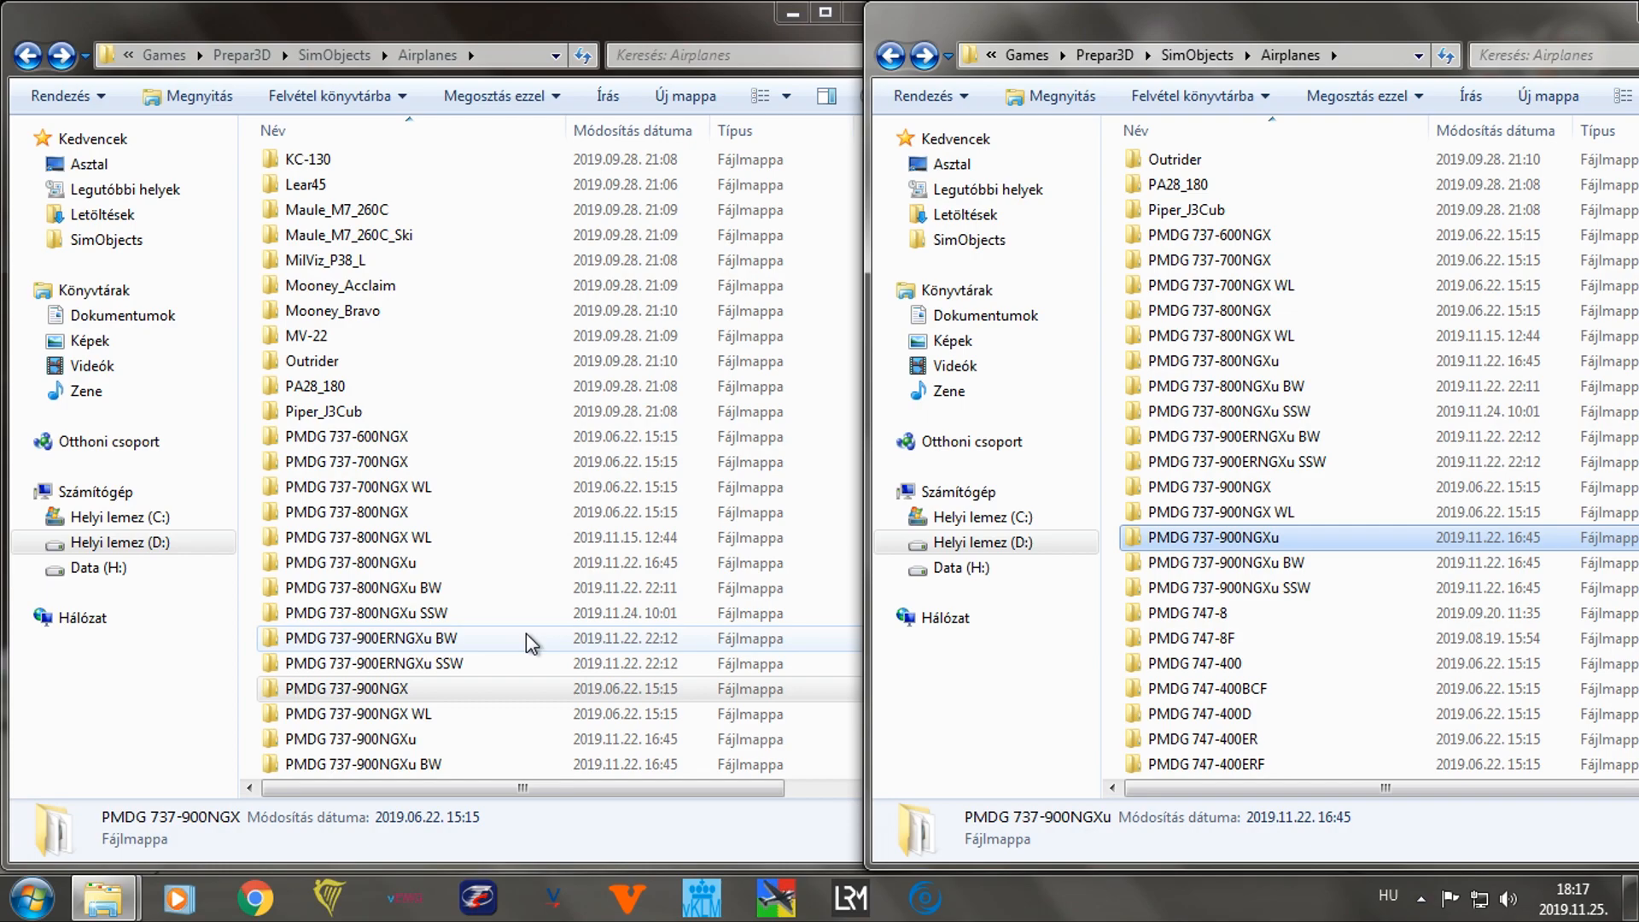
scroll(1310, 516, "down", 1)
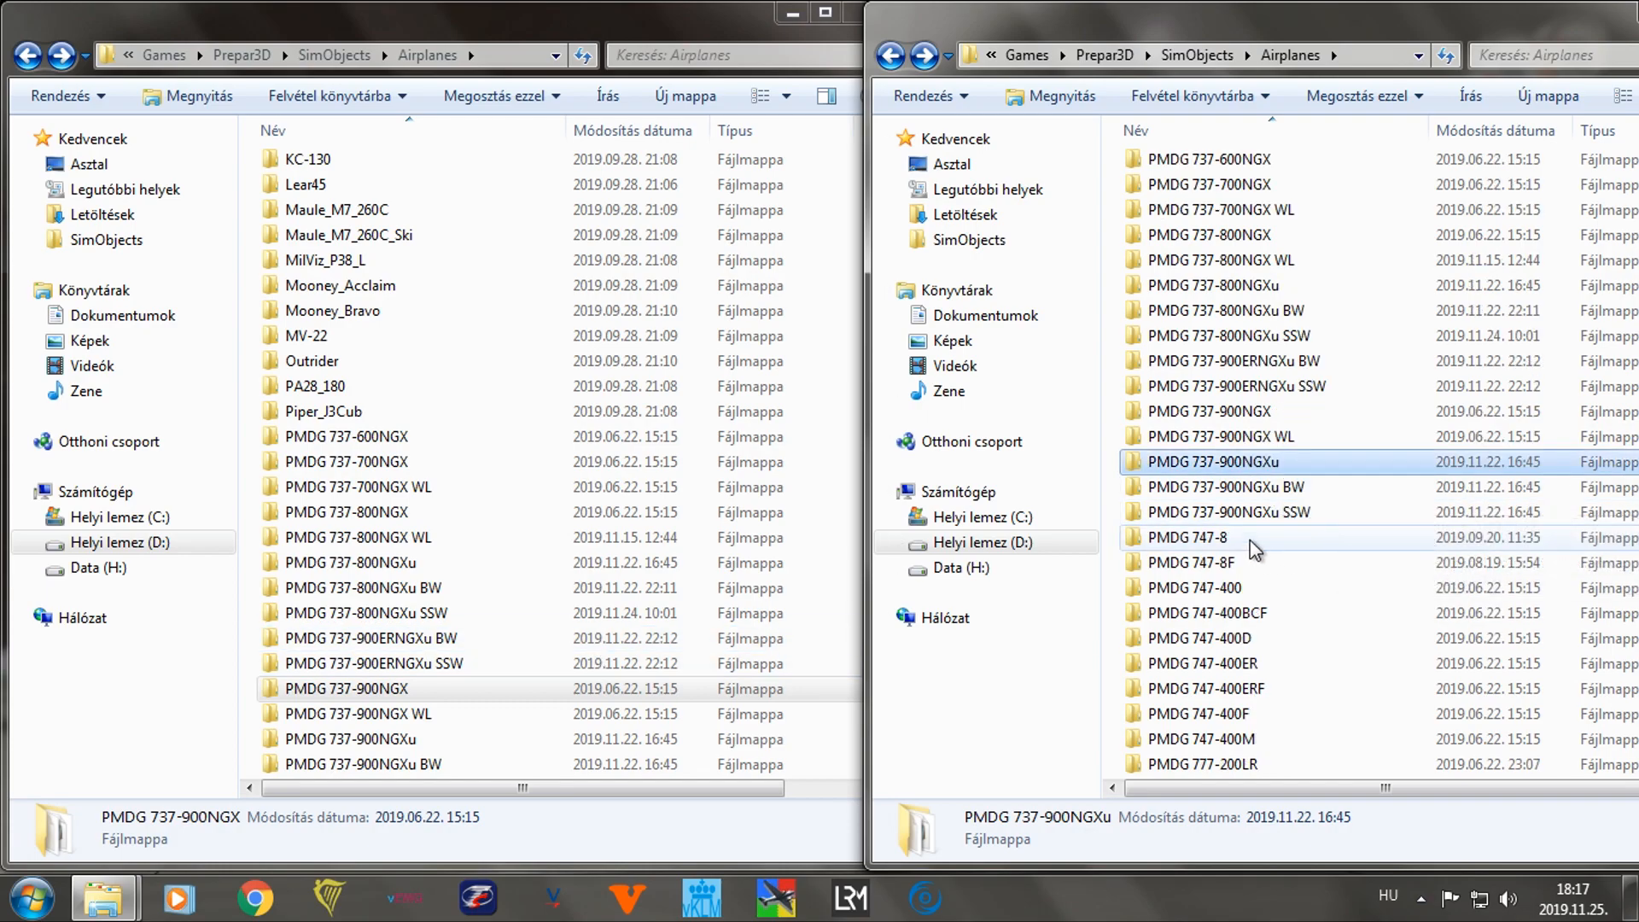
Select the PMDG 737-900NGX WL folder alternately with the PMDG 737-900NGXu BW and SSW folders to show which ones correspond.
left_click(1197, 489)
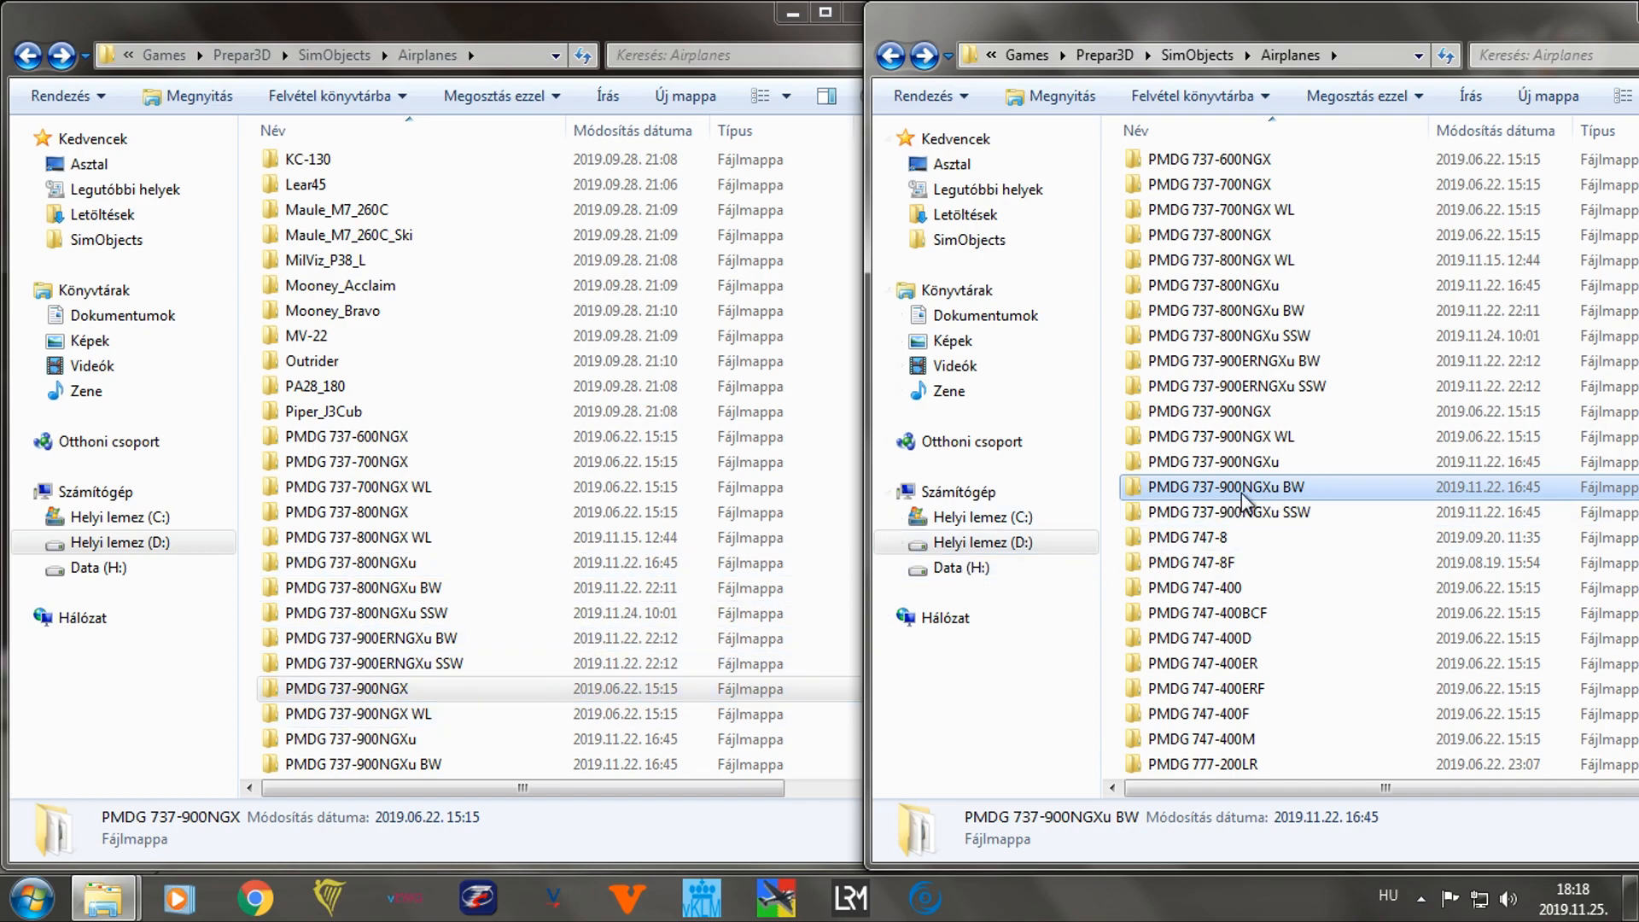
mouse_move(1273, 491)
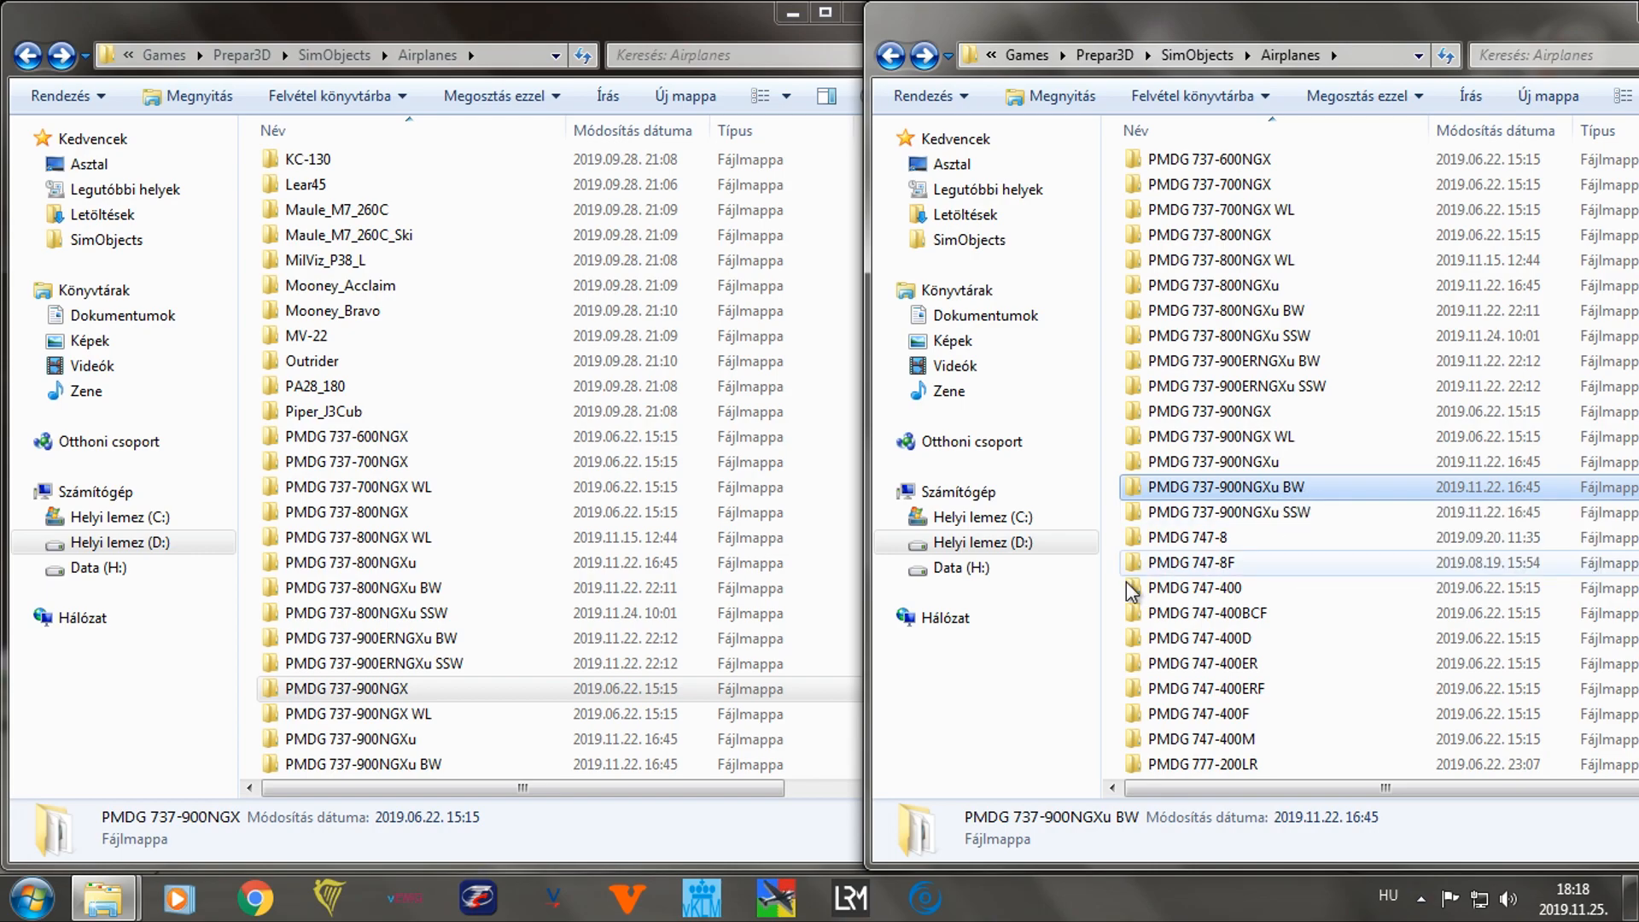
left_click(363, 714)
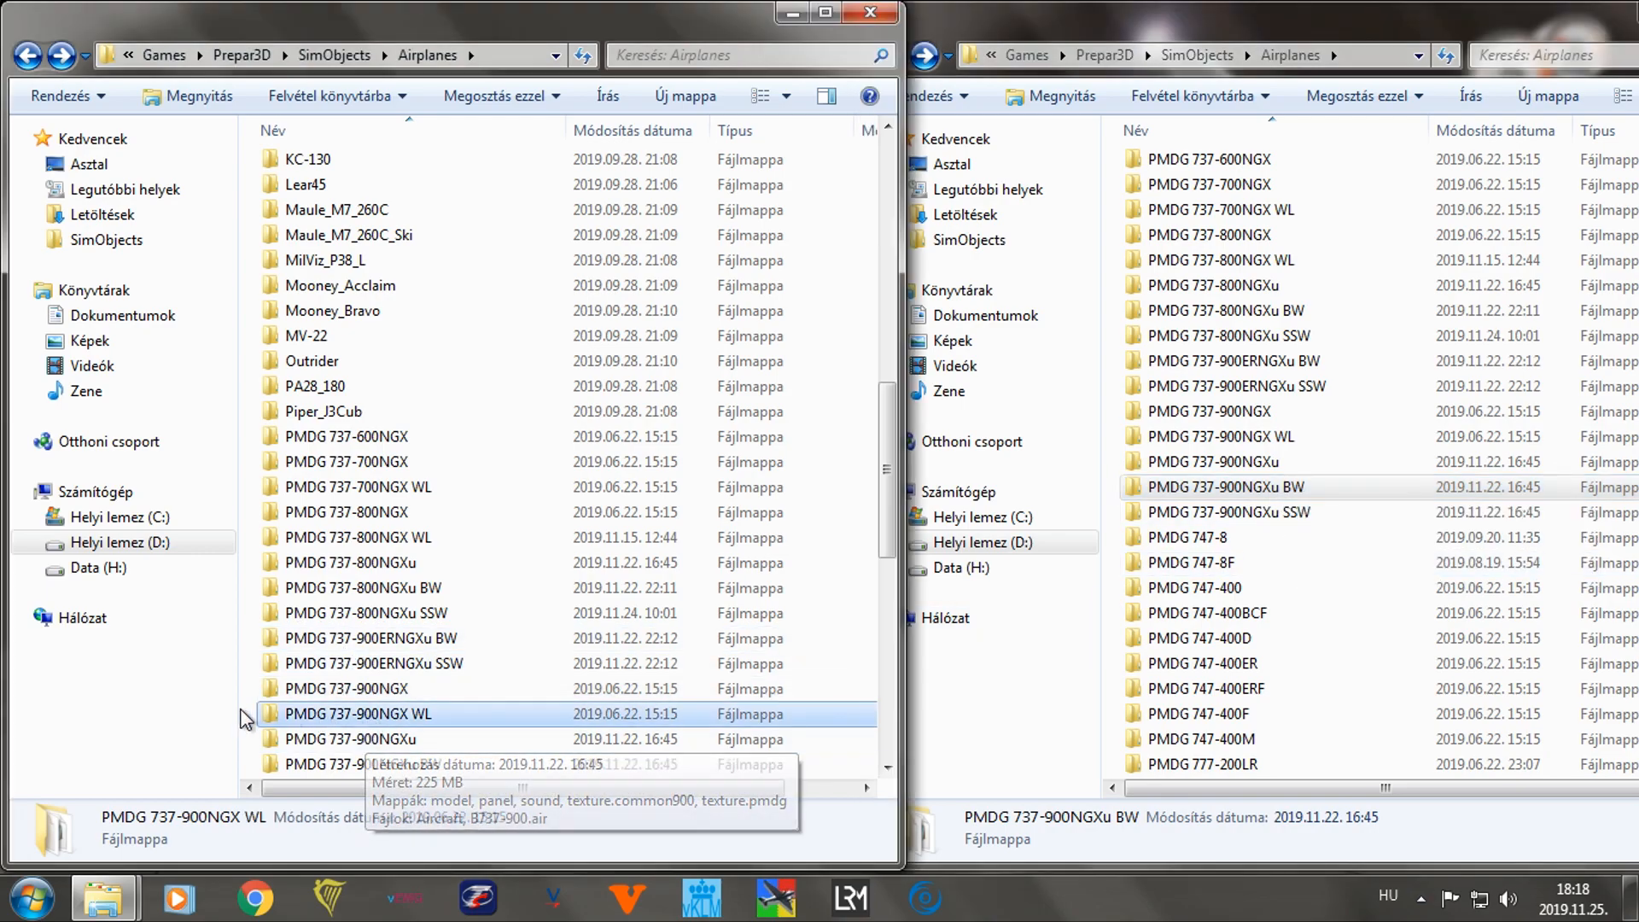
left_click(366, 721)
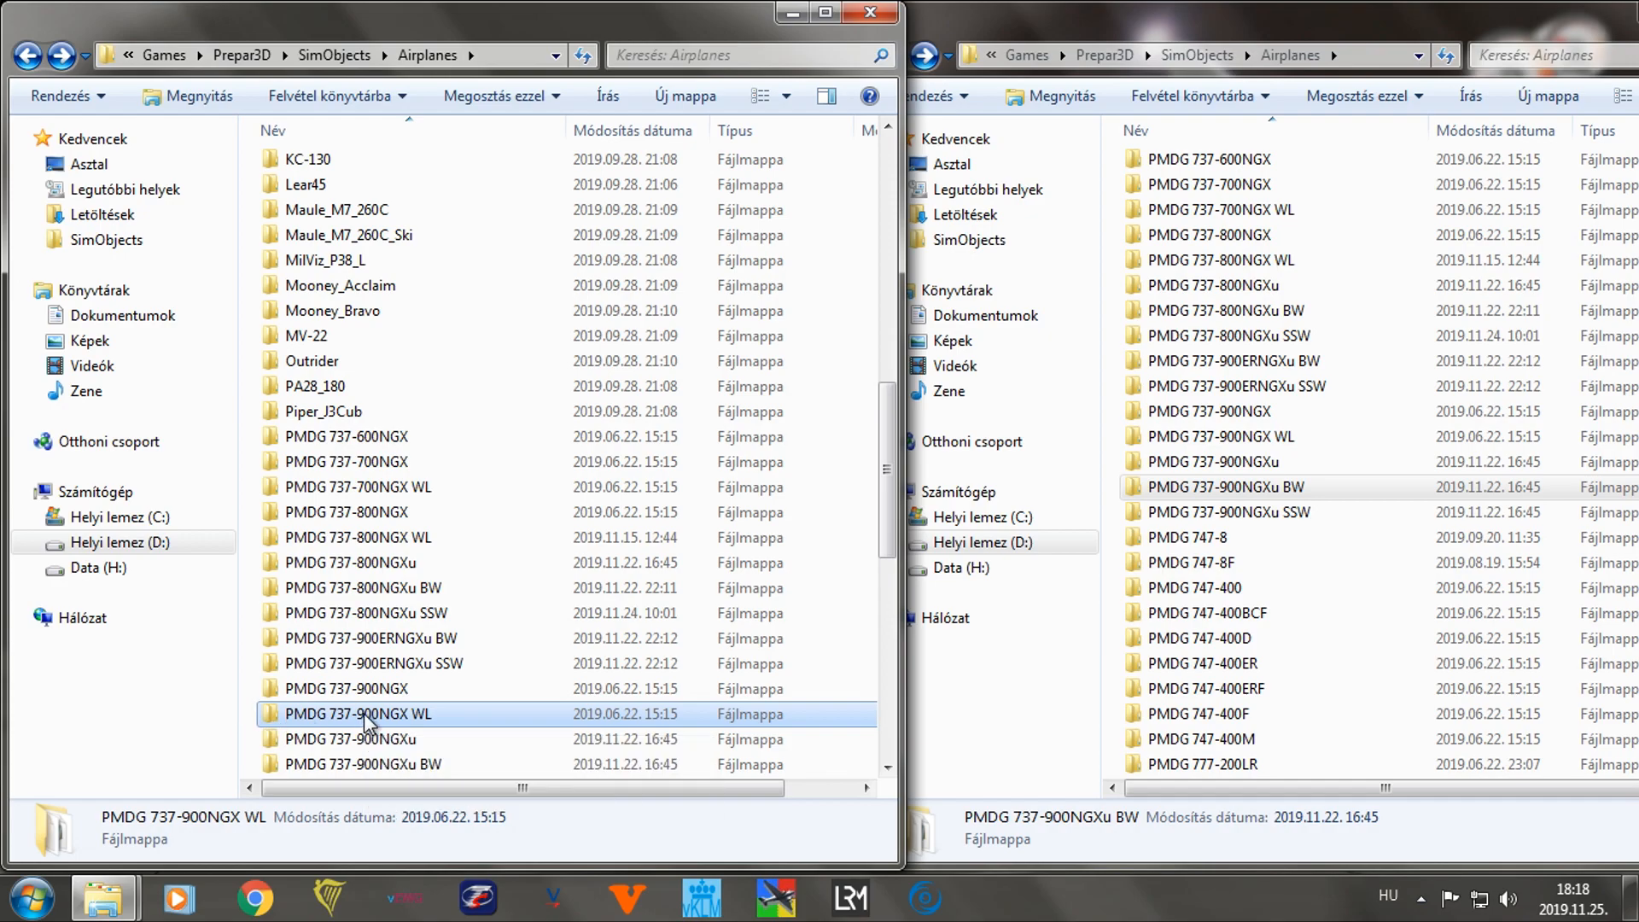
left_click(509, 741)
left_click(426, 714)
left_click(1188, 489)
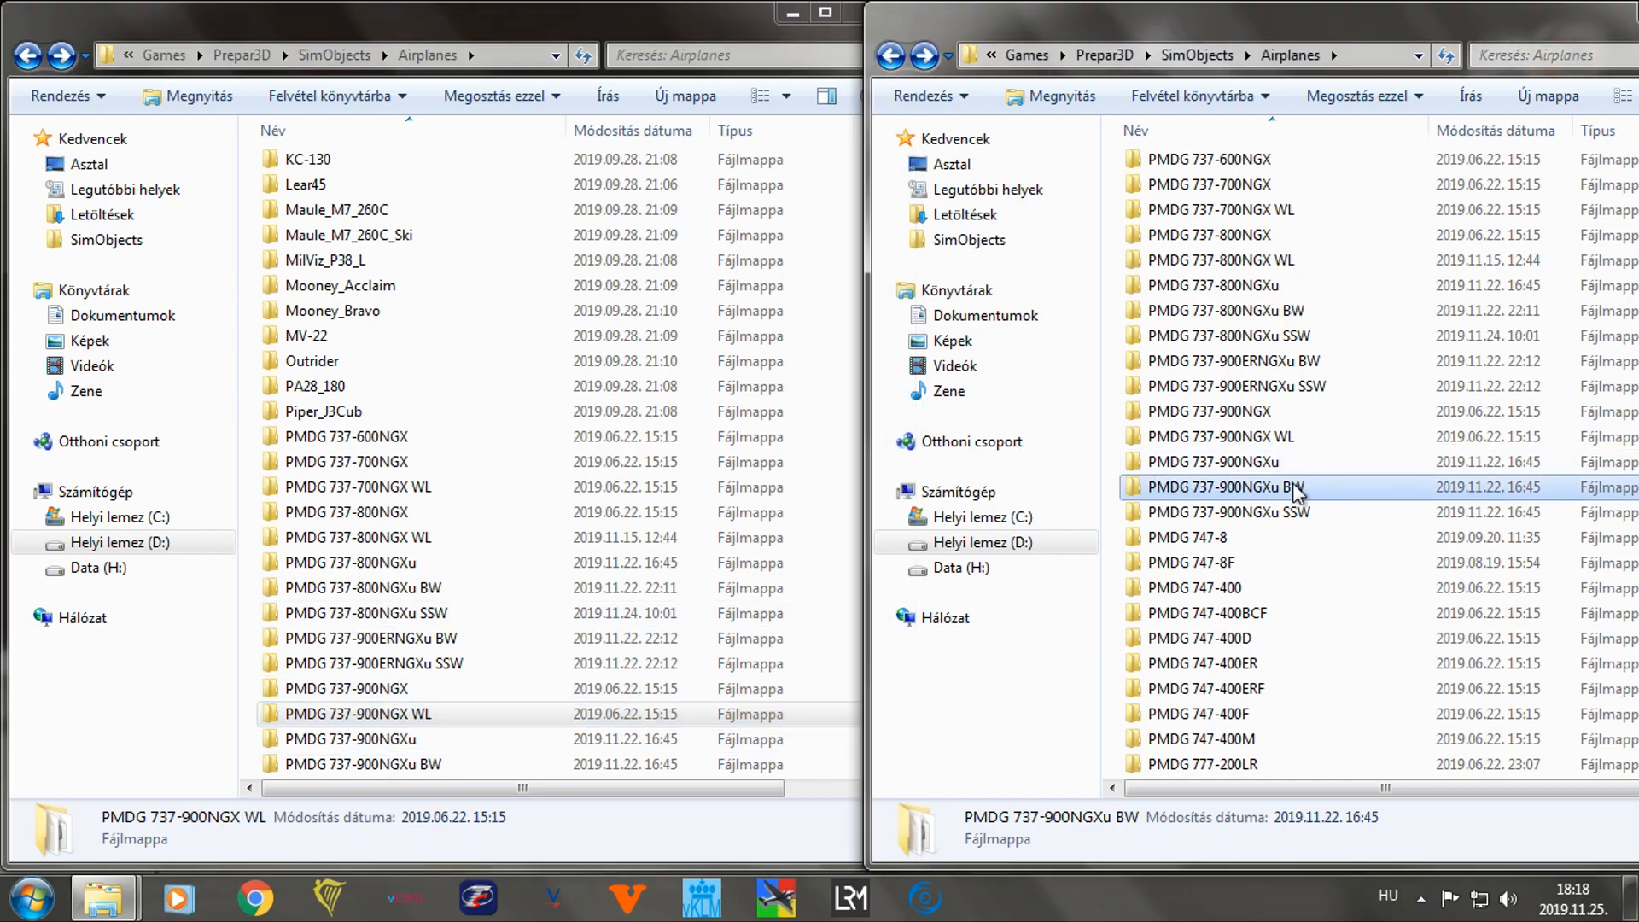
left_click(464, 714)
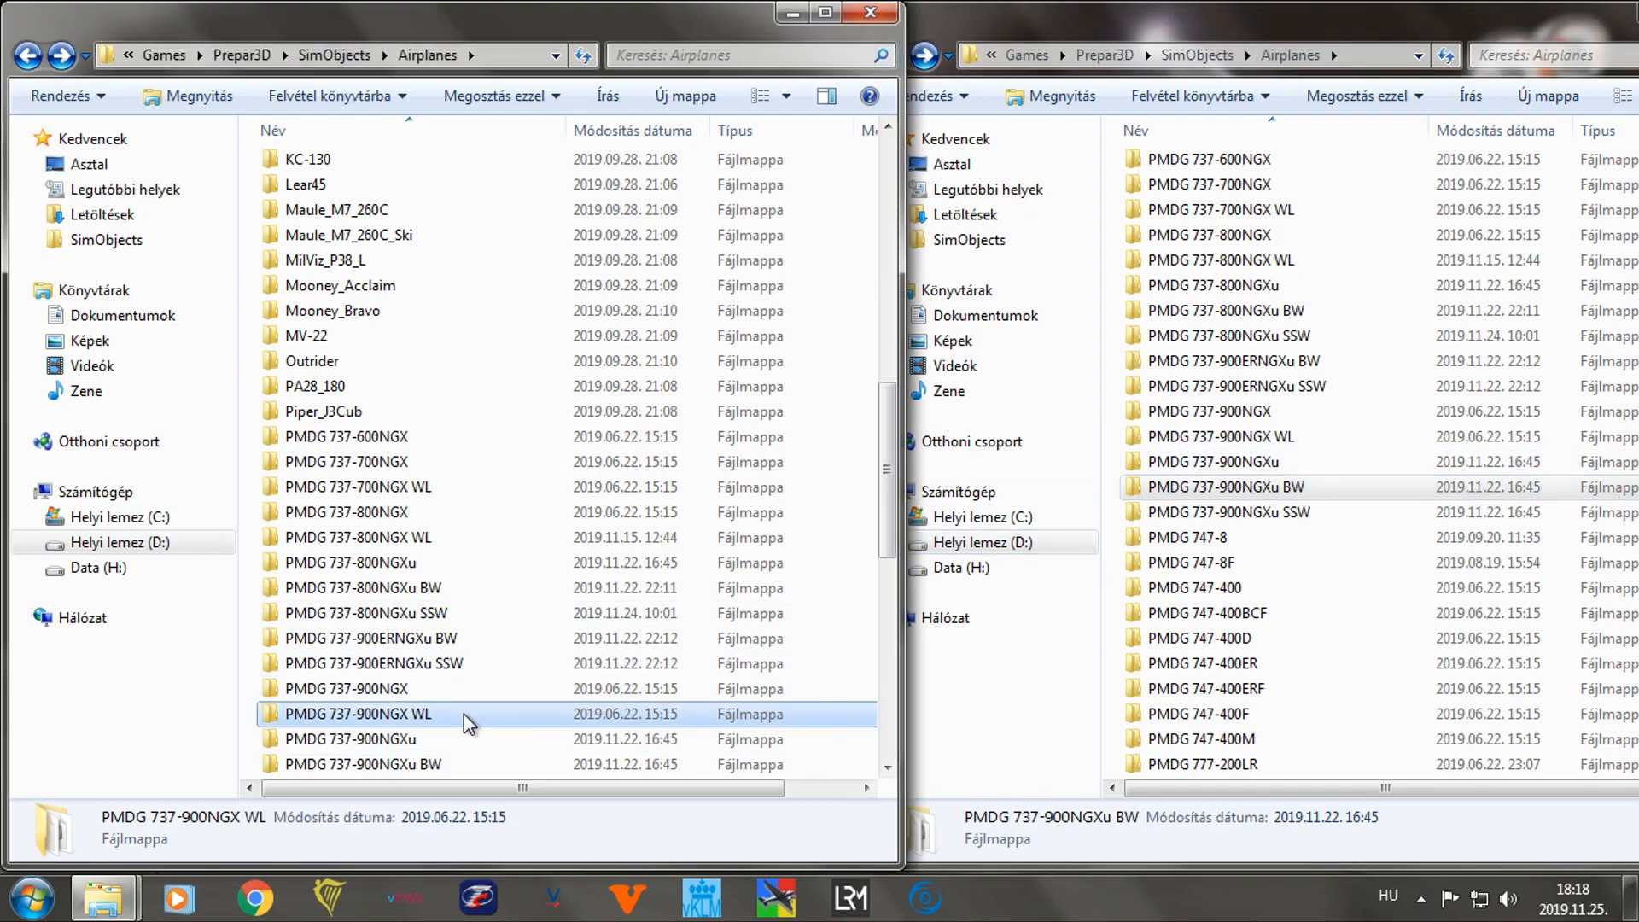
left_click(1184, 513)
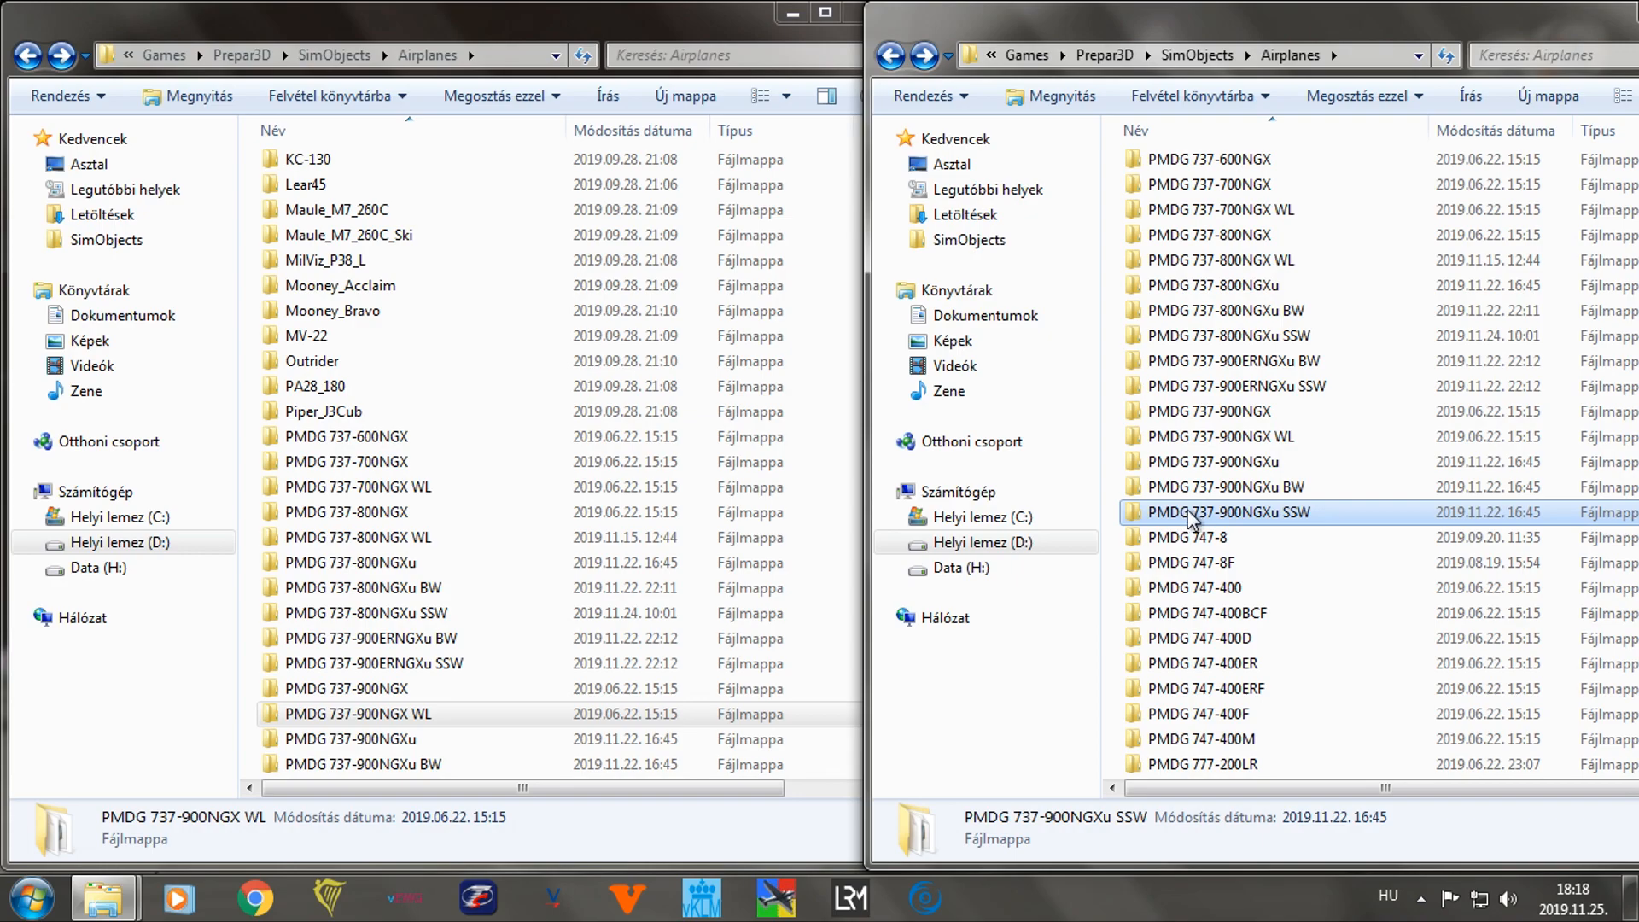
left_click(529, 714)
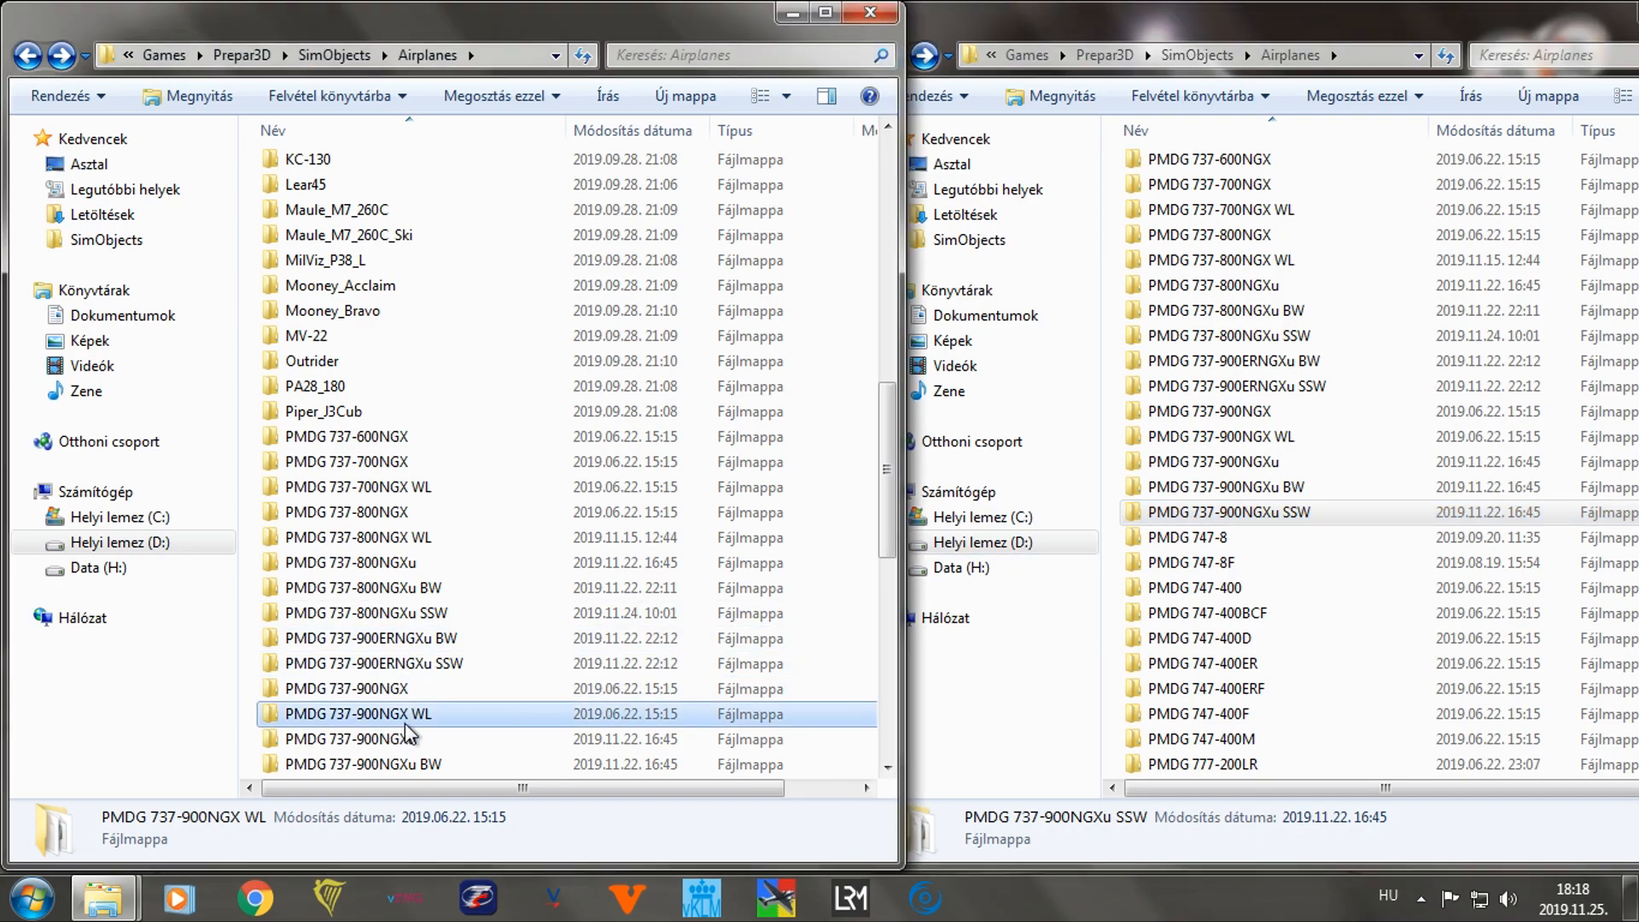
Select the PMDG 737-900NGXu BW and SSW folders together as the WL counterparts, and clear the selection.
left_click(1184, 500)
mouse_move(1115, 469)
left_mouse_down()
mouse_move(1144, 525)
mouse_move(1117, 502)
left_mouse_up()
left_click(1116, 491)
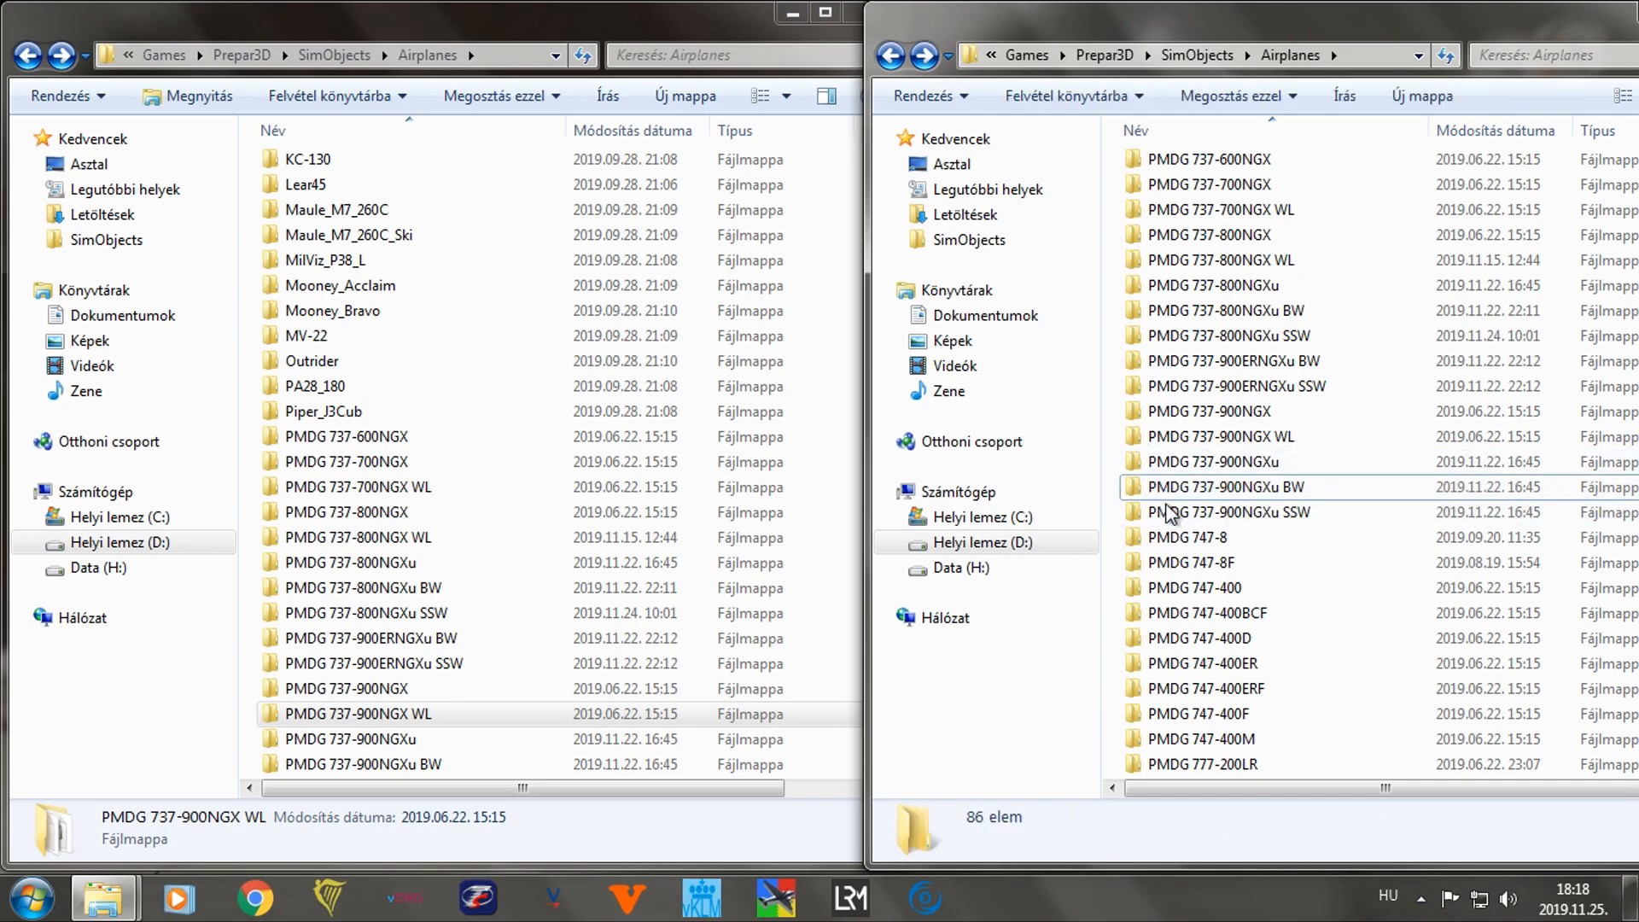
left_click_drag(1116, 479, 1159, 517)
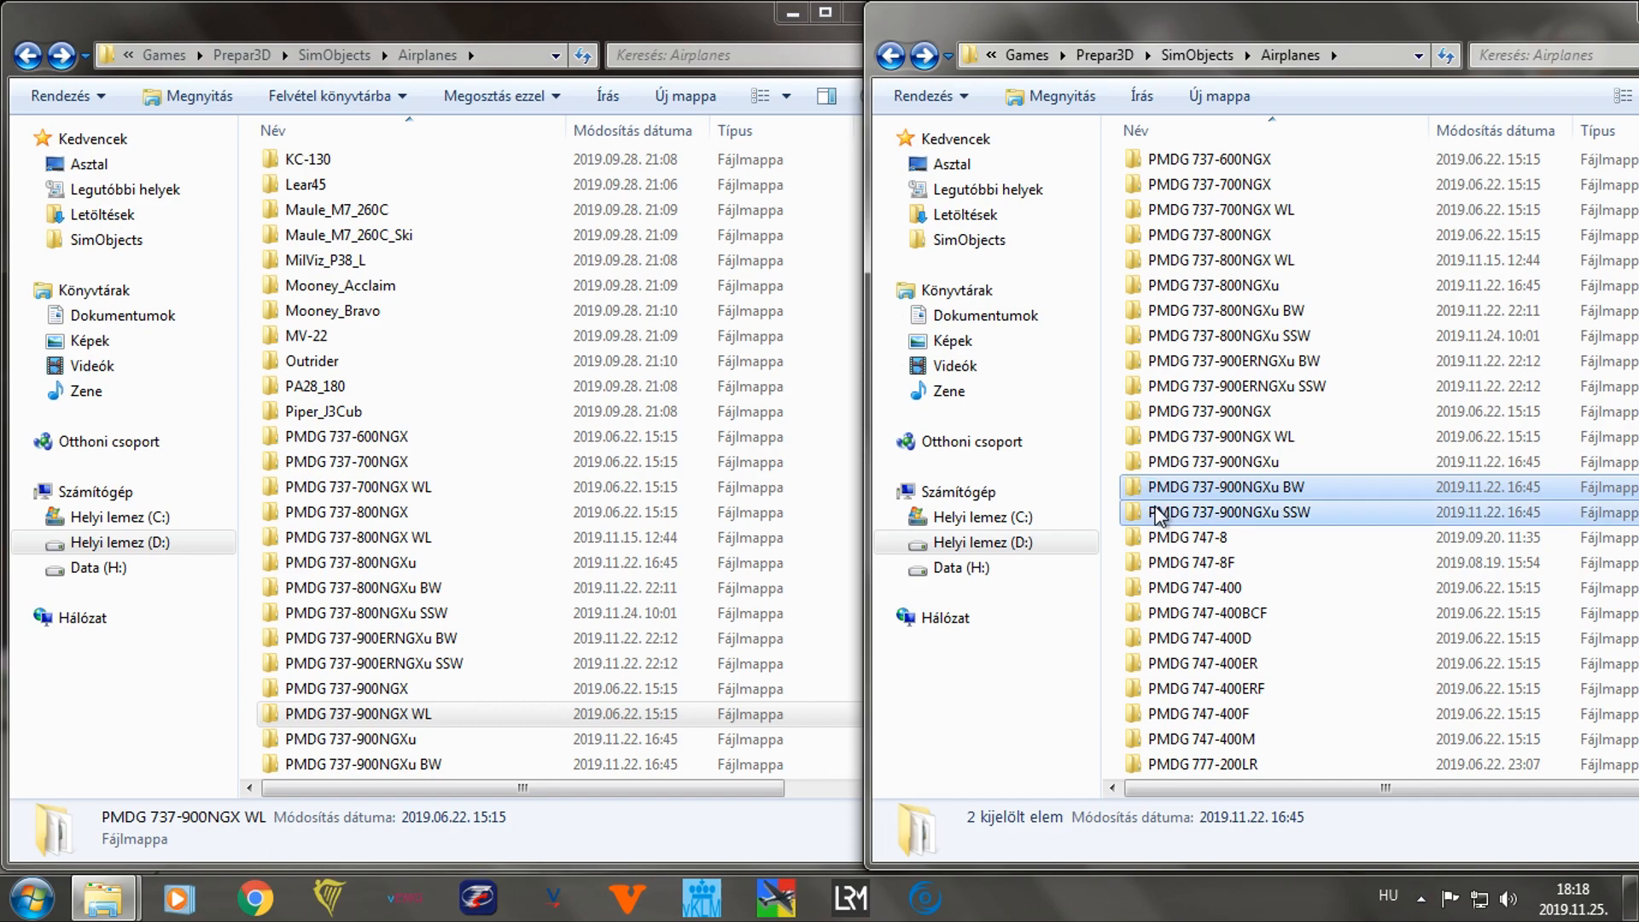
left_click(1108, 577)
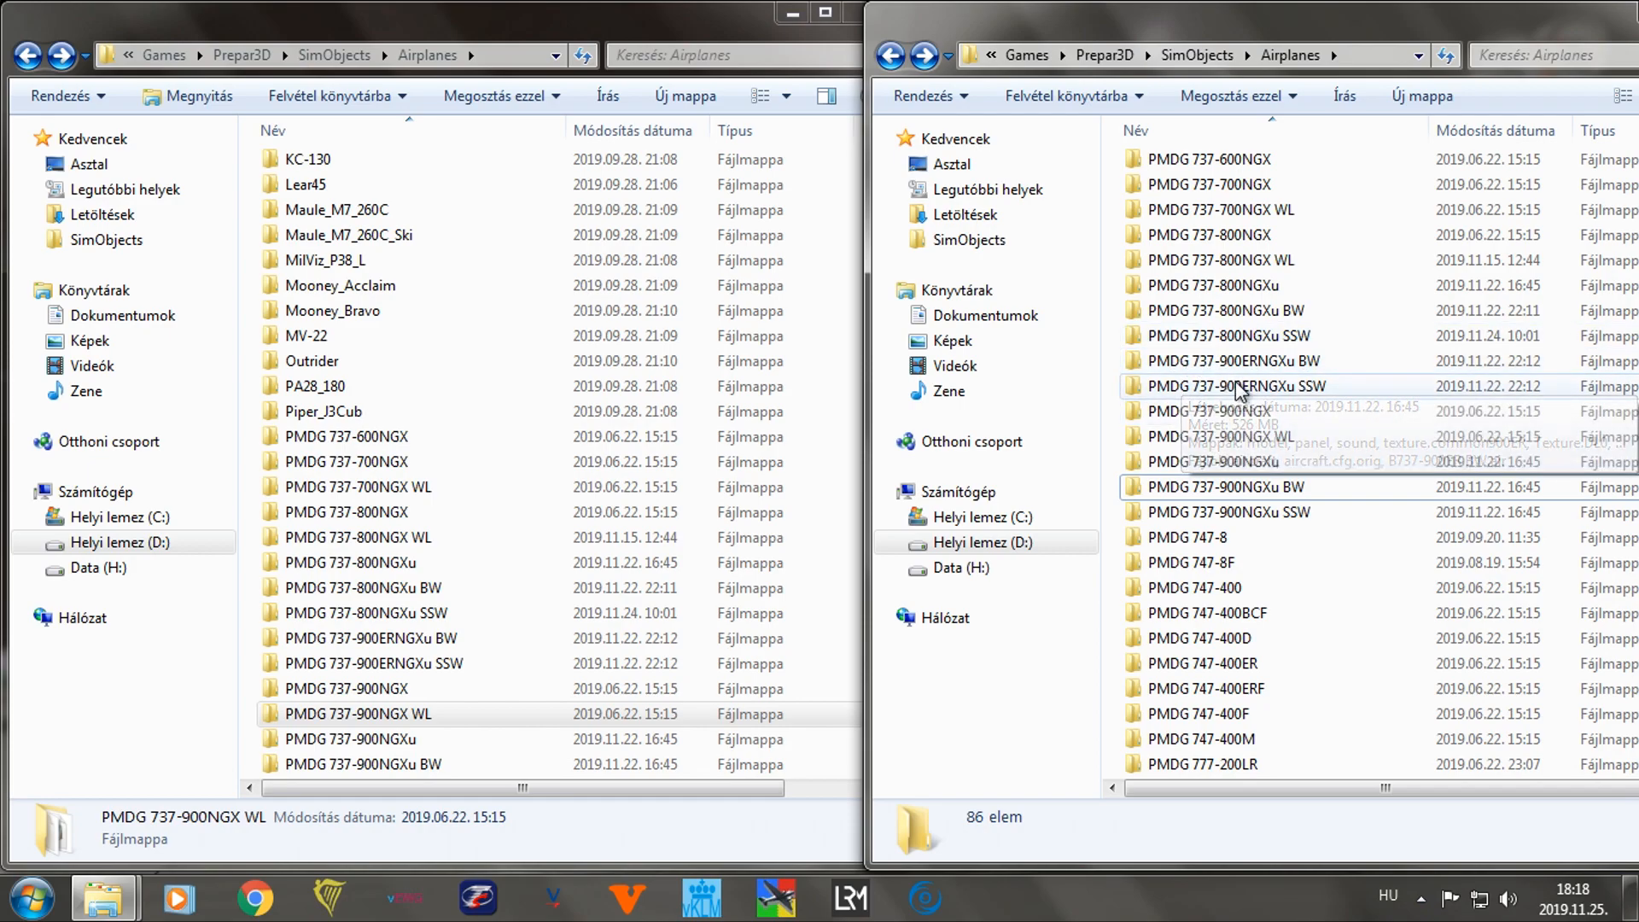
Mark PMDG 737-900NGX WL as the source, select the 737-900NGXu and 737-900ERNGXu BW and SSW folders together as its counterparts, and clear that selection.
left_click(430, 718)
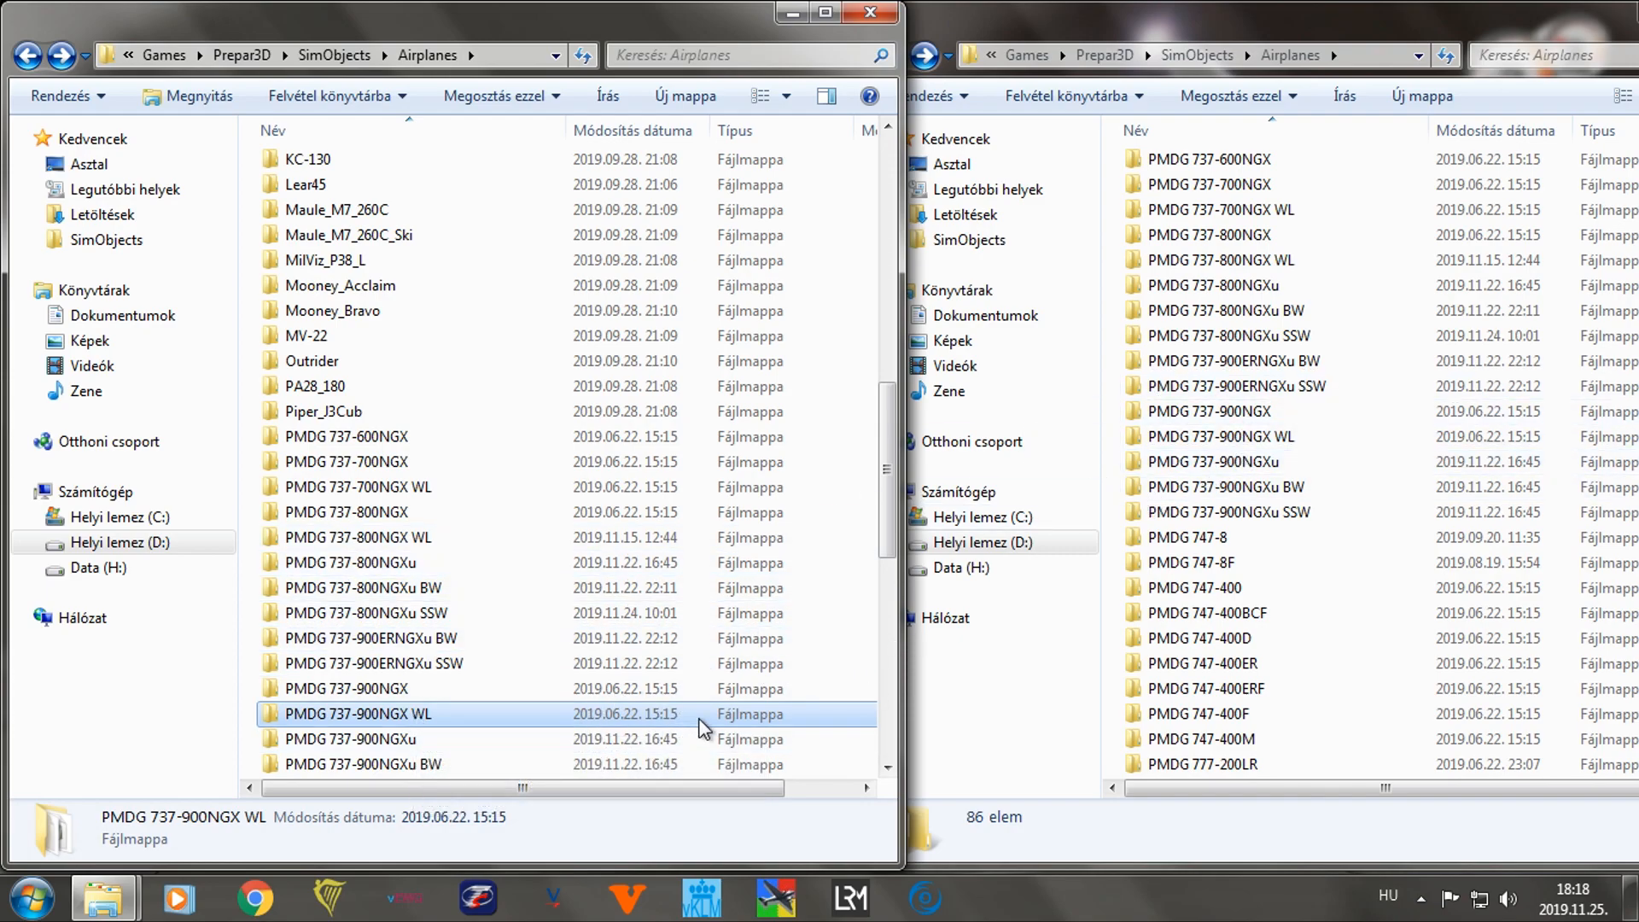
left_click(1121, 493)
left_click(1131, 491)
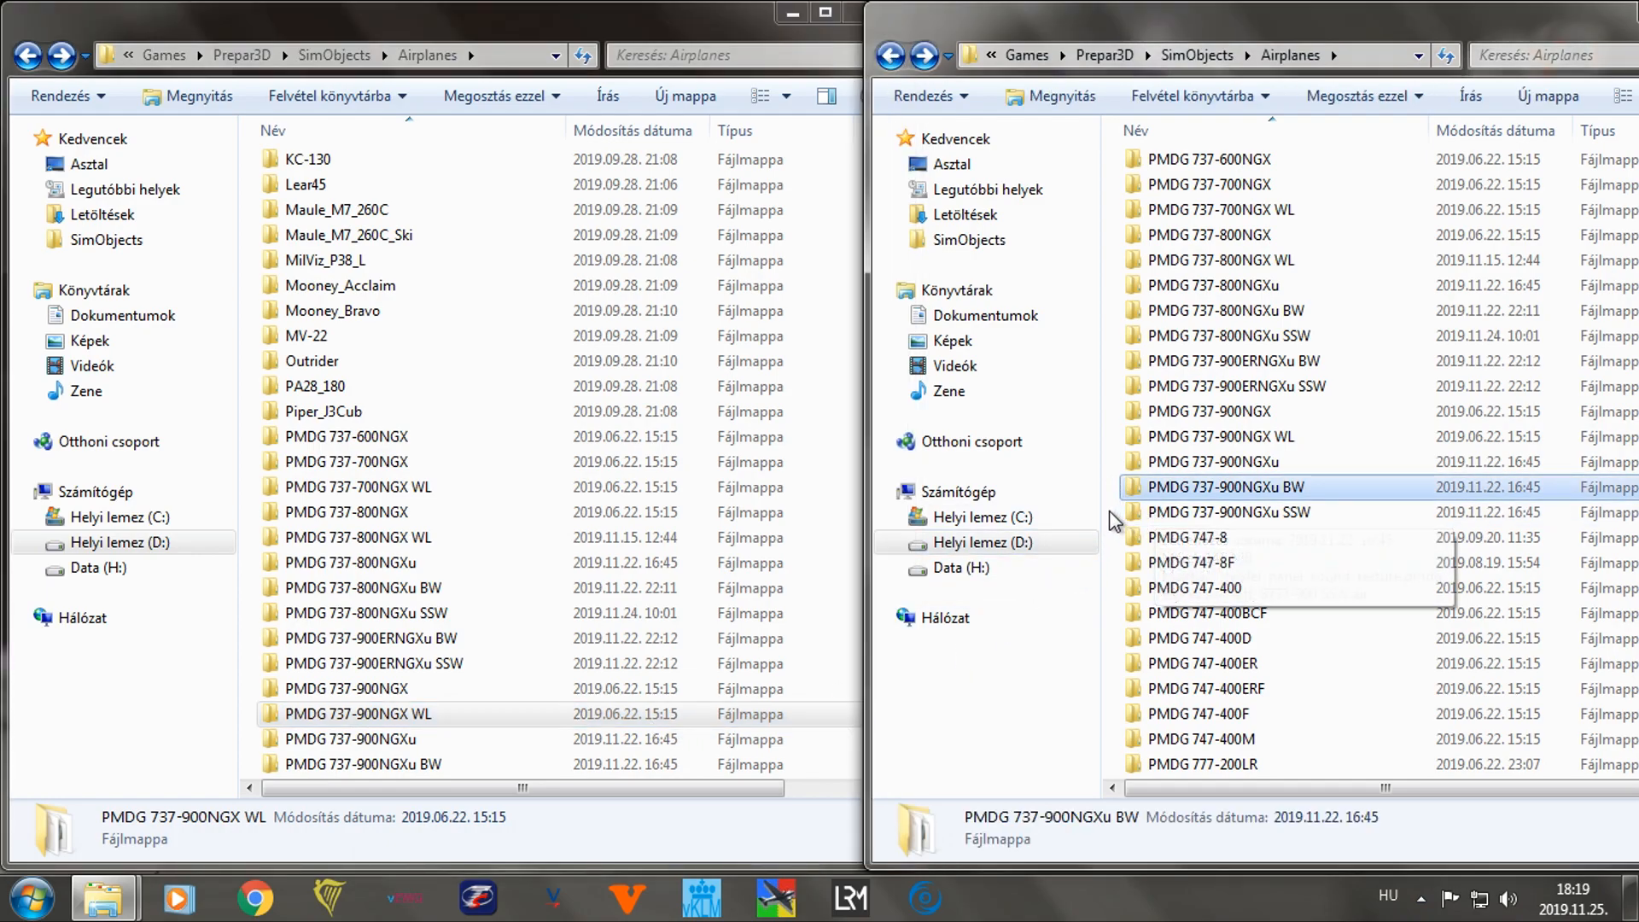
left_click(1160, 520, "shift")
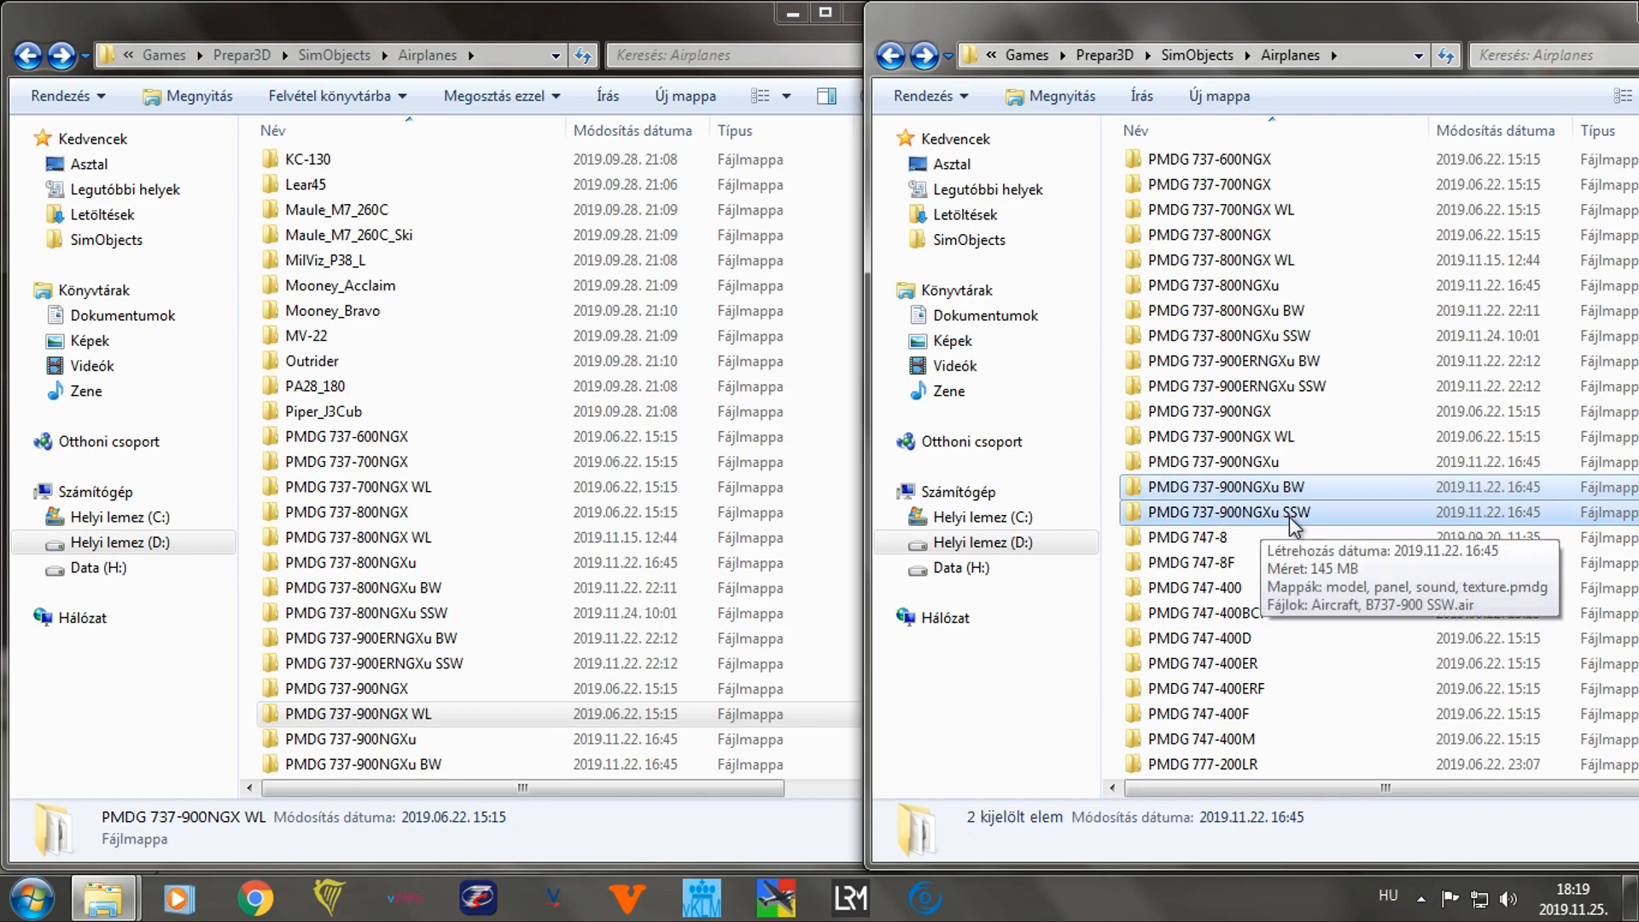
left_click(1189, 367, "ctrl")
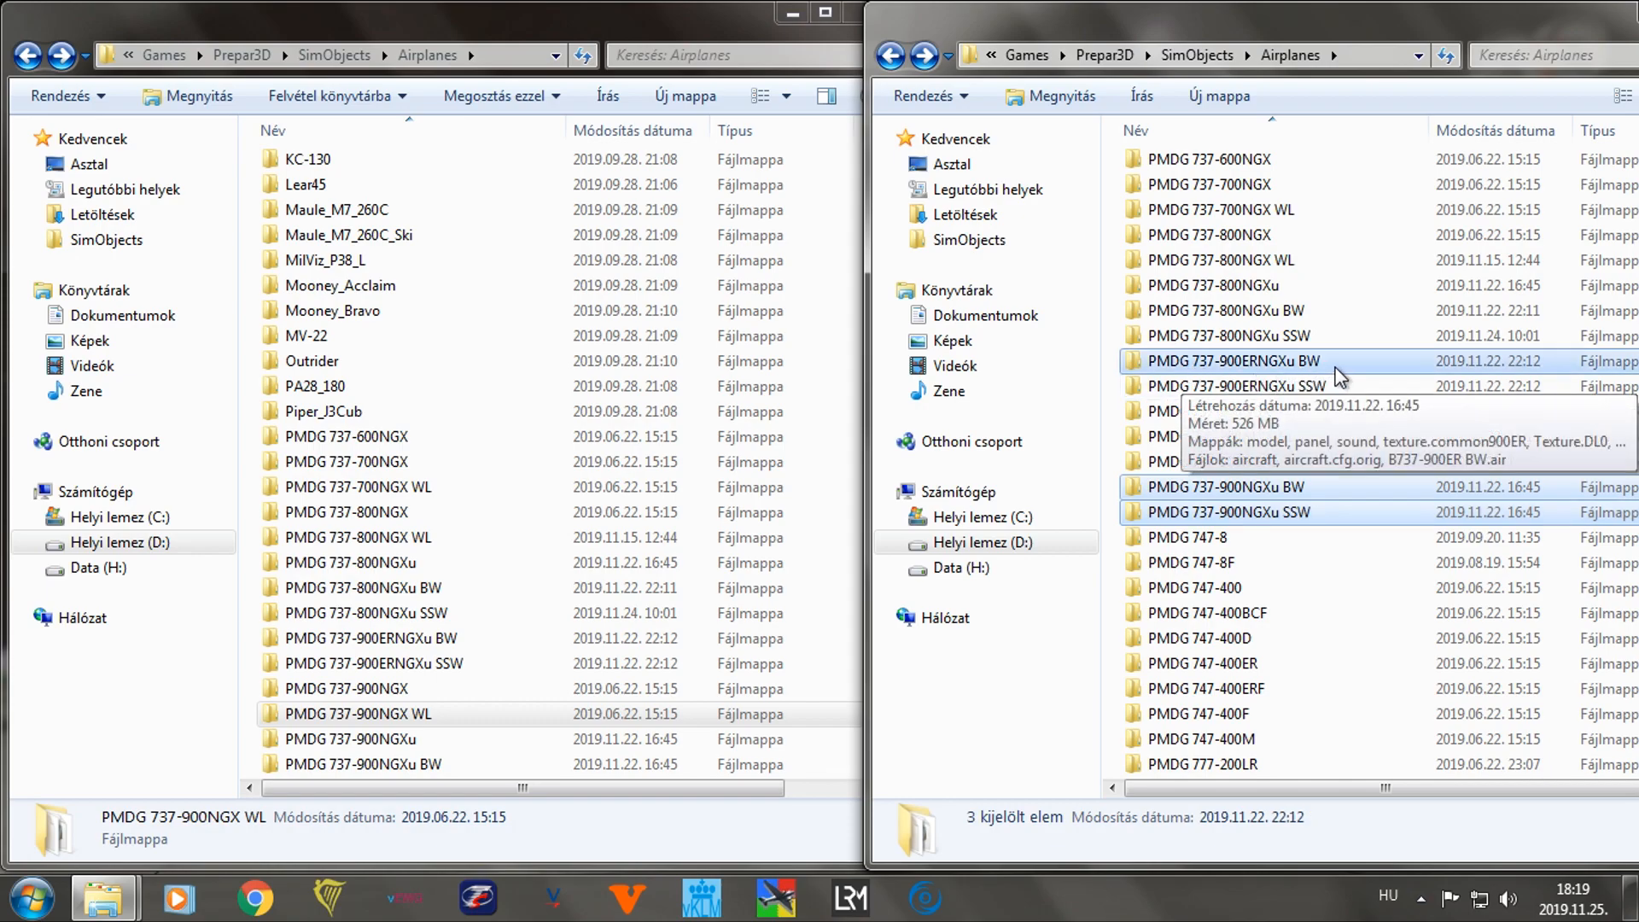
left_click(1168, 387, "ctrl")
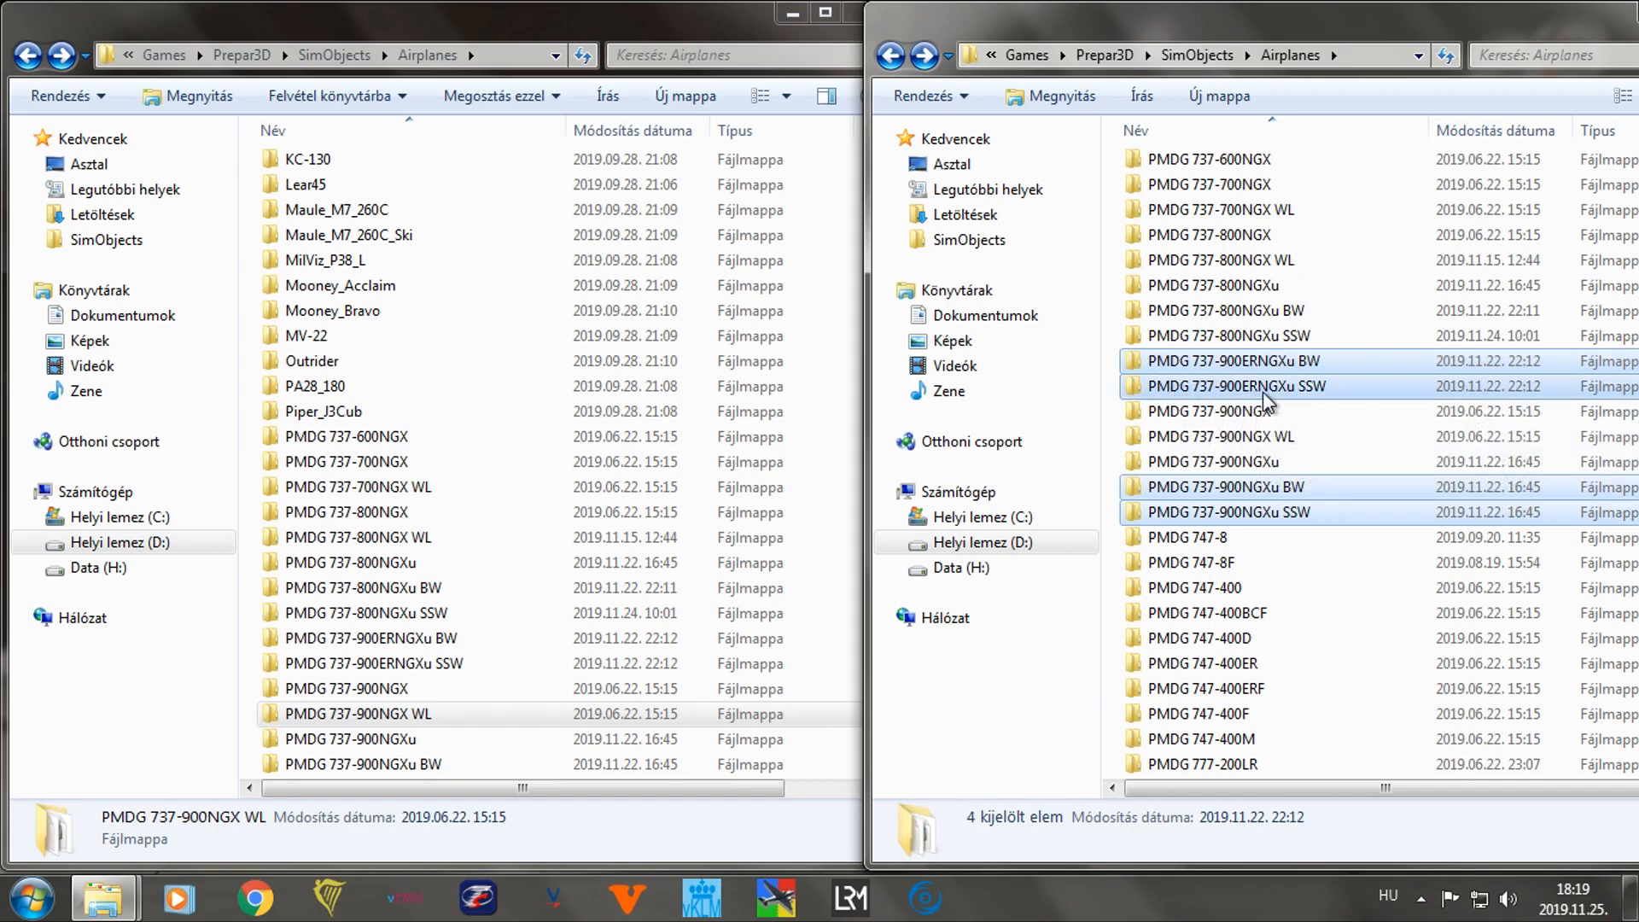
left_click(1116, 455)
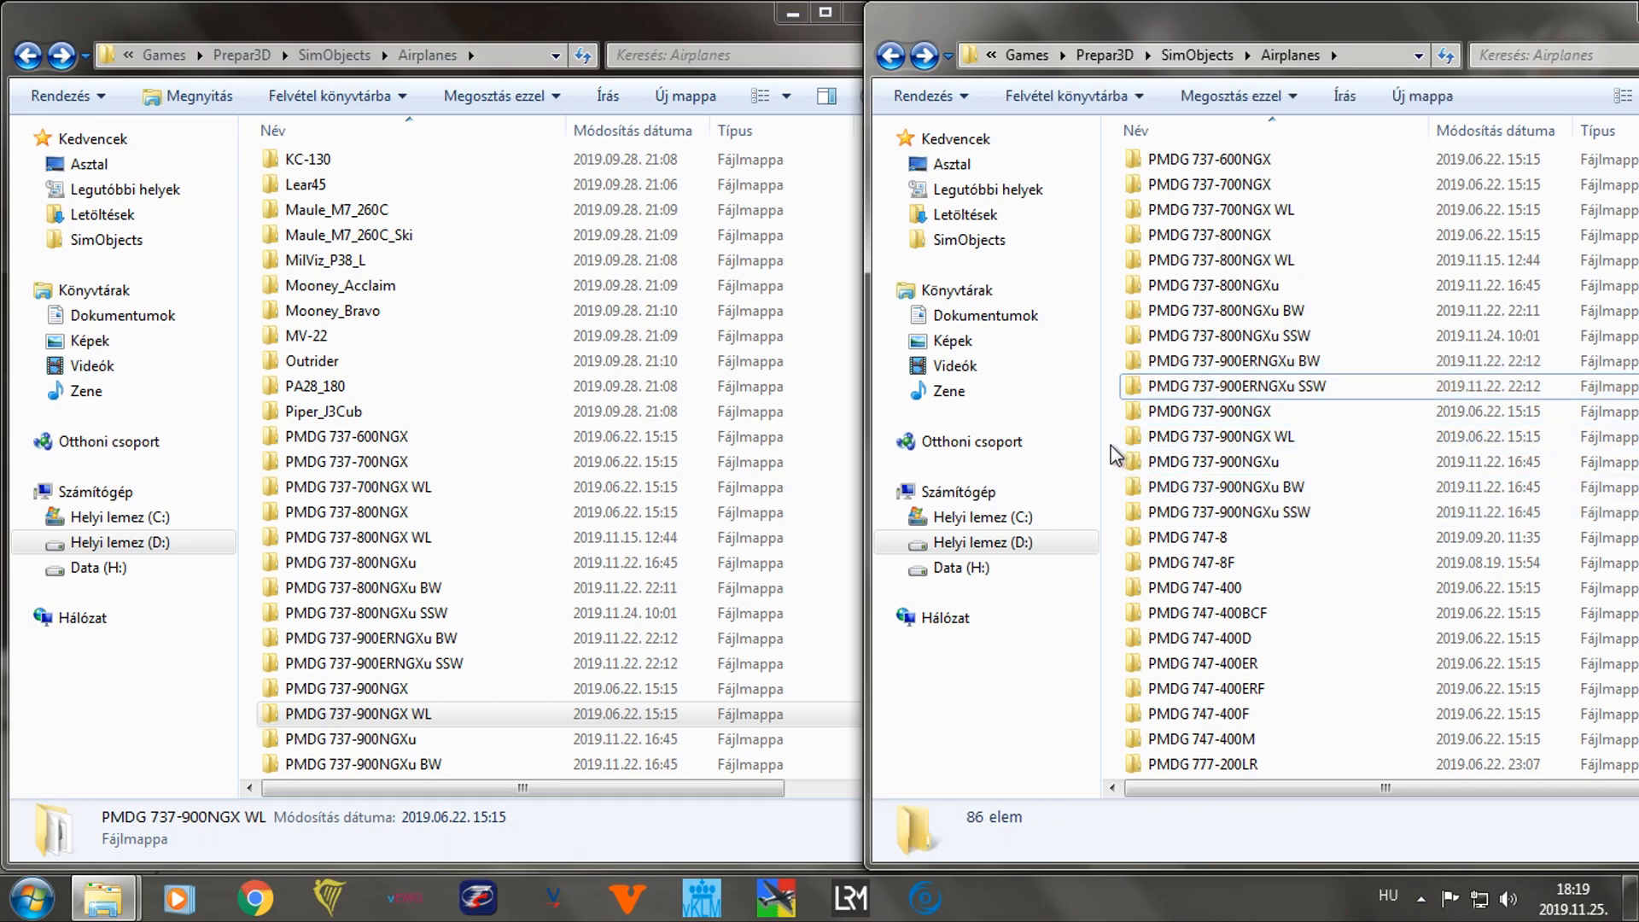